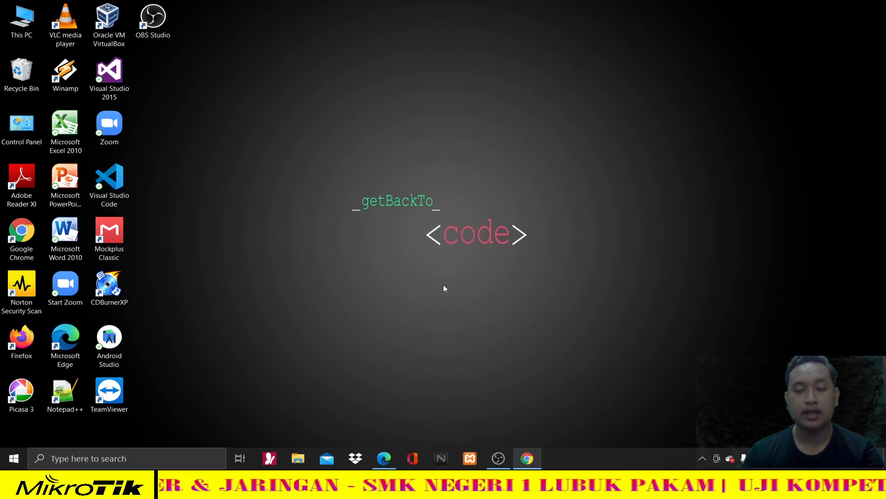
- Restore the Edge window showing the exam PDF '2145-P2-SPK-Teknik Komputer dan Jaringan'
{"action": "left_click", "coordinate": [385, 458]}
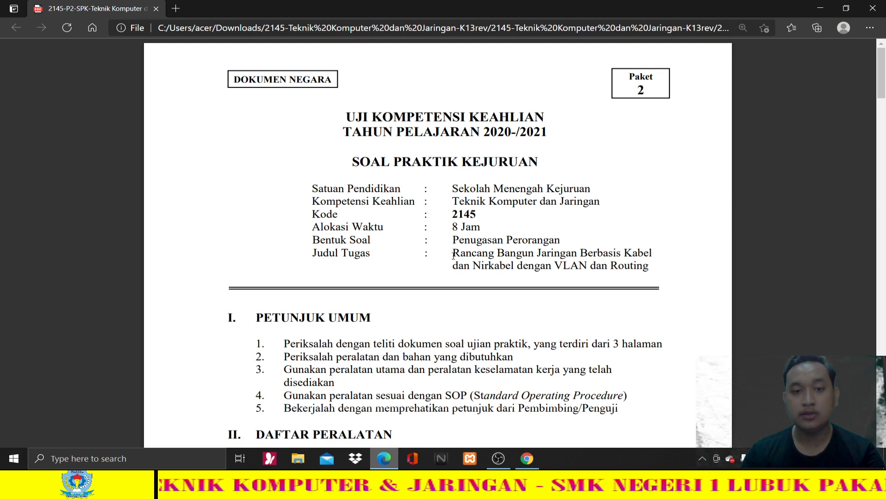
{"action": "left_click_drag", "start_coordinate": [313, 255], "coordinate": [370, 254]}
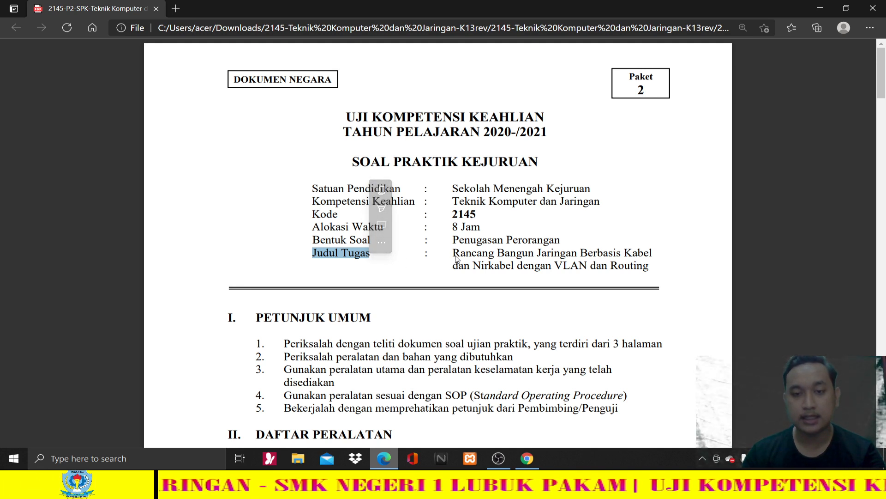
{"action": "left_click_drag", "start_coordinate": [453, 254], "coordinate": [494, 254]}
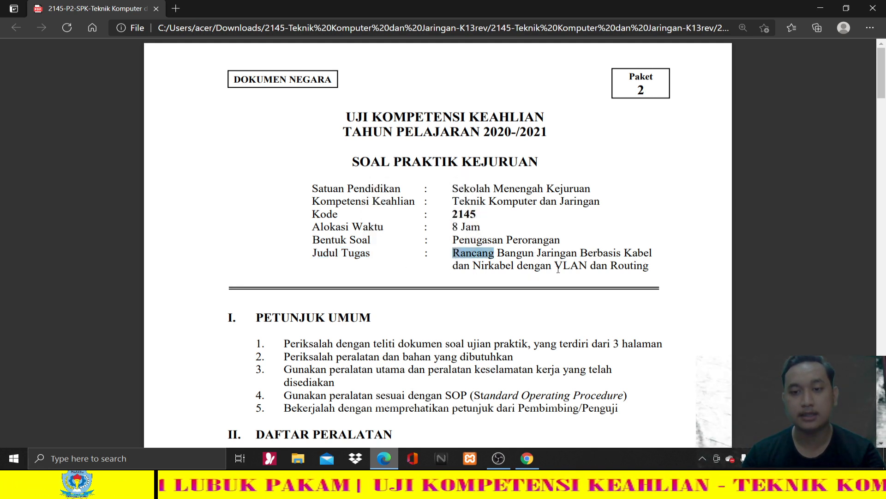
{"action": "left_click", "coordinate": [645, 268]}
{"action": "scroll", "coordinate": [681, 278], "scroll_direction": "down", "scroll_amount": 3}
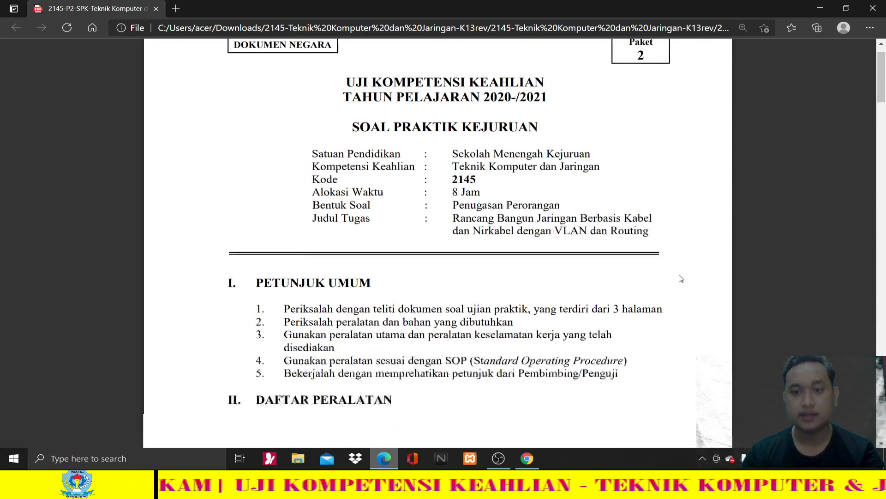
{"action": "scroll", "coordinate": [681, 279], "scroll_direction": "up", "scroll_amount": 3}
{"action": "scroll", "coordinate": [682, 279], "scroll_direction": "down", "scroll_amount": 1}
{"action": "scroll", "coordinate": [682, 279], "scroll_direction": "down", "scroll_amount": 15}
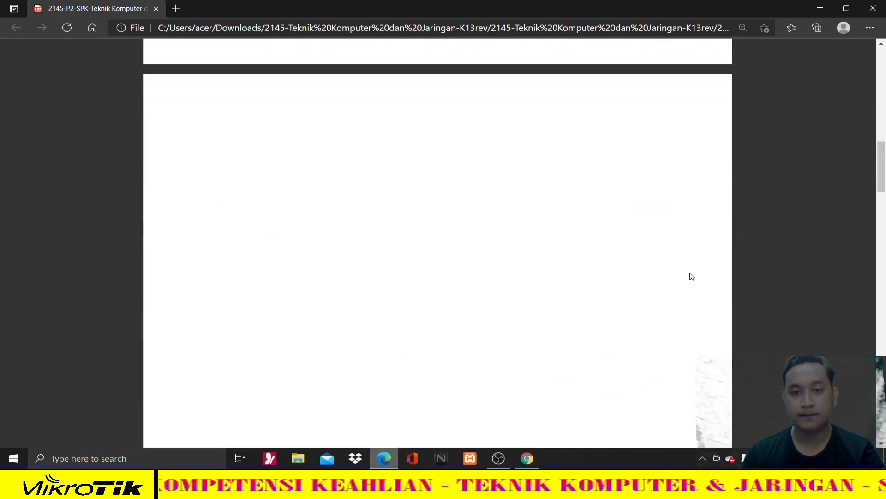
{"action": "scroll", "coordinate": [692, 276], "scroll_direction": "down", "scroll_amount": 4}
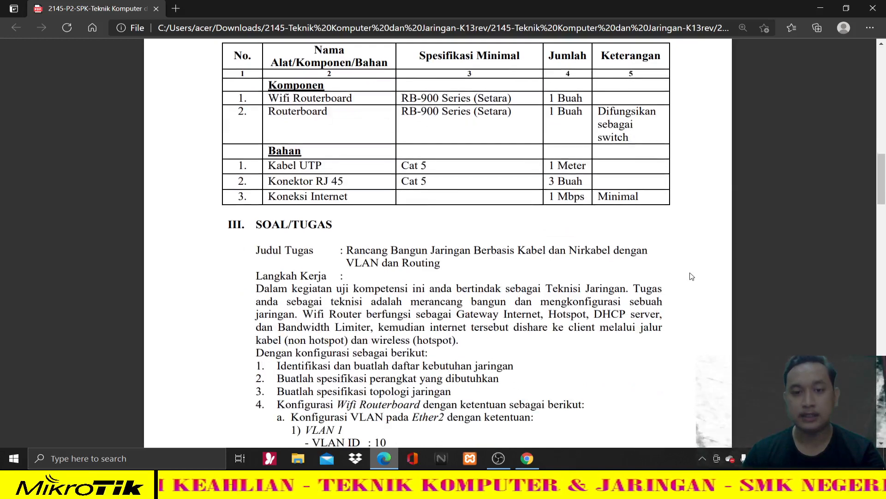
{"action": "scroll", "coordinate": [691, 277], "scroll_direction": "down", "scroll_amount": 3}
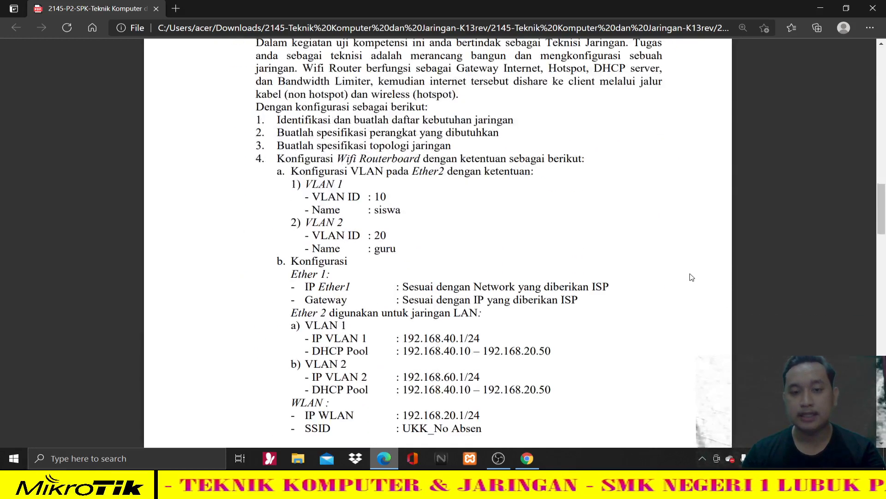
{"action": "scroll", "coordinate": [675, 283], "scroll_direction": "down", "scroll_amount": 3}
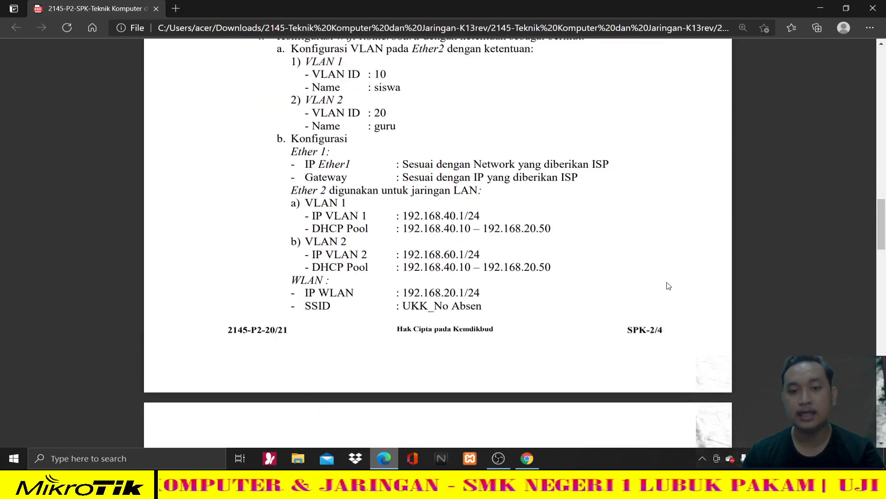
{"action": "scroll", "coordinate": [647, 281], "scroll_direction": "down", "scroll_amount": 8}
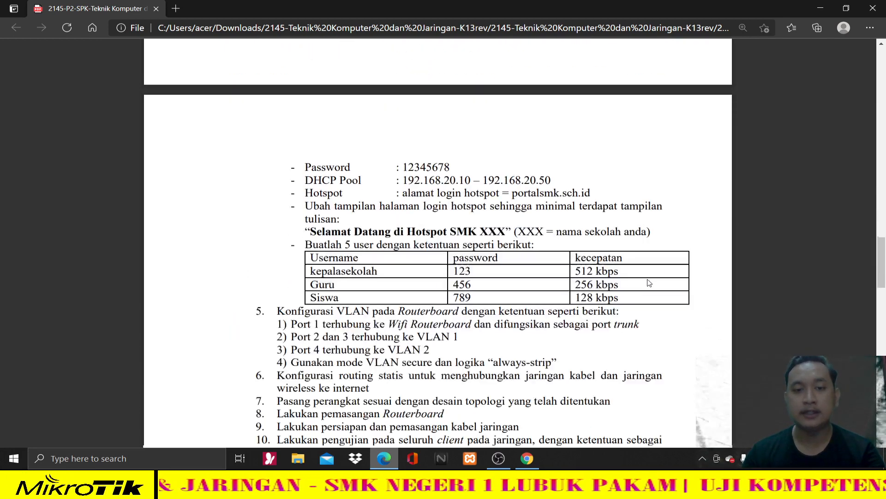
{"action": "scroll", "coordinate": [567, 299], "scroll_direction": "down", "scroll_amount": 20}
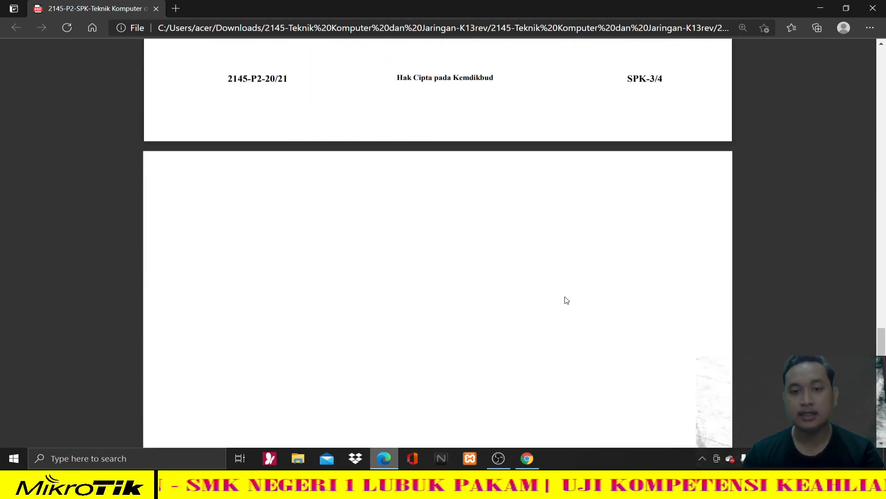
{"action": "scroll", "coordinate": [567, 299], "scroll_direction": "down", "scroll_amount": 6}
{"action": "scroll", "coordinate": [566, 299], "scroll_direction": "up", "scroll_amount": 3}
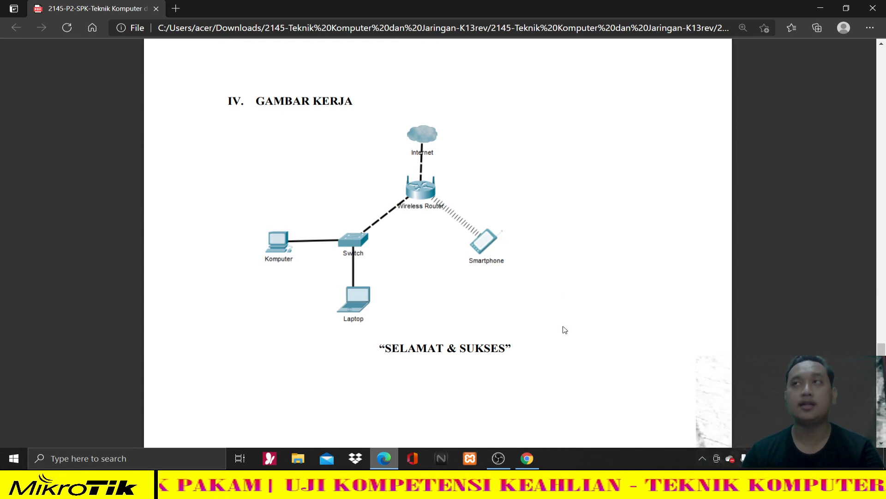
{"action": "scroll", "coordinate": [564, 331], "scroll_direction": "up", "scroll_amount": 10}
{"action": "scroll", "coordinate": [565, 338], "scroll_direction": "up", "scroll_amount": 10}
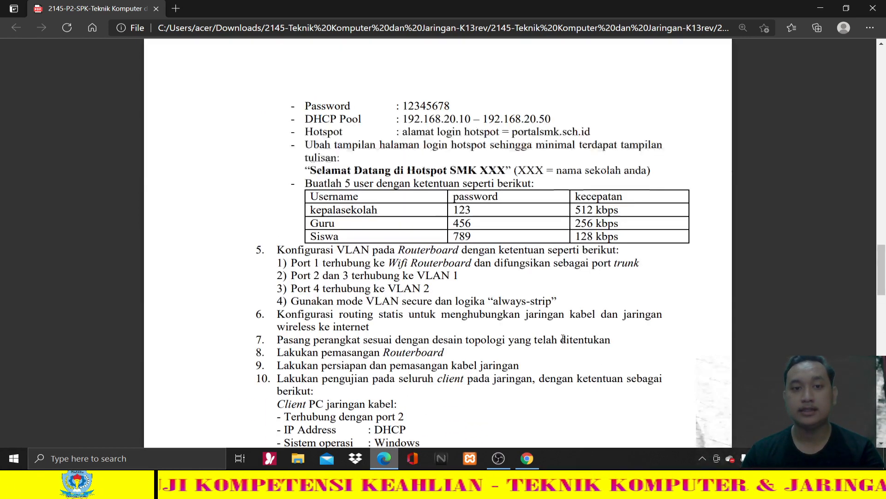
{"action": "scroll", "coordinate": [562, 339], "scroll_direction": "up", "scroll_amount": 10}
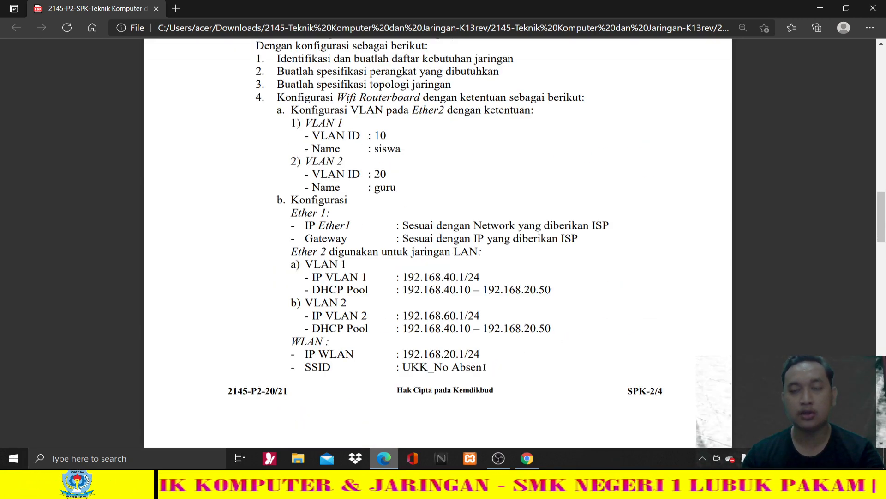
{"action": "scroll", "coordinate": [484, 367], "scroll_direction": "up", "scroll_amount": 15}
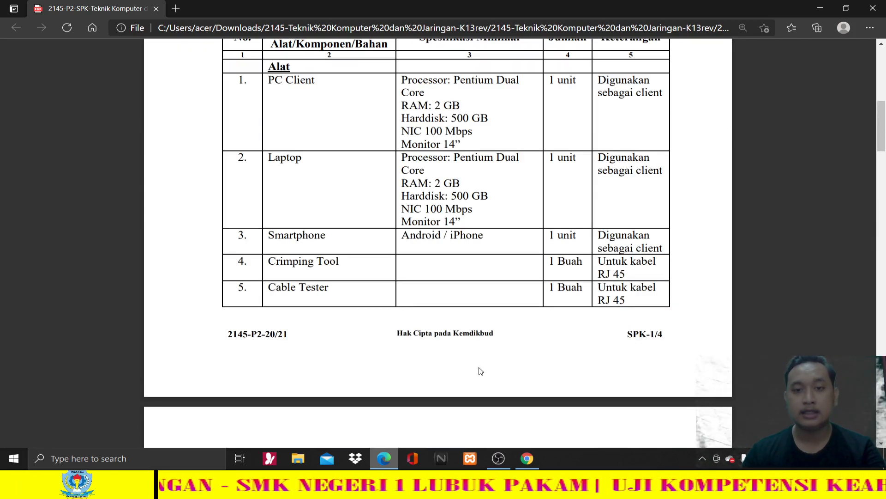
{"action": "scroll", "coordinate": [481, 371], "scroll_direction": "up", "scroll_amount": 8}
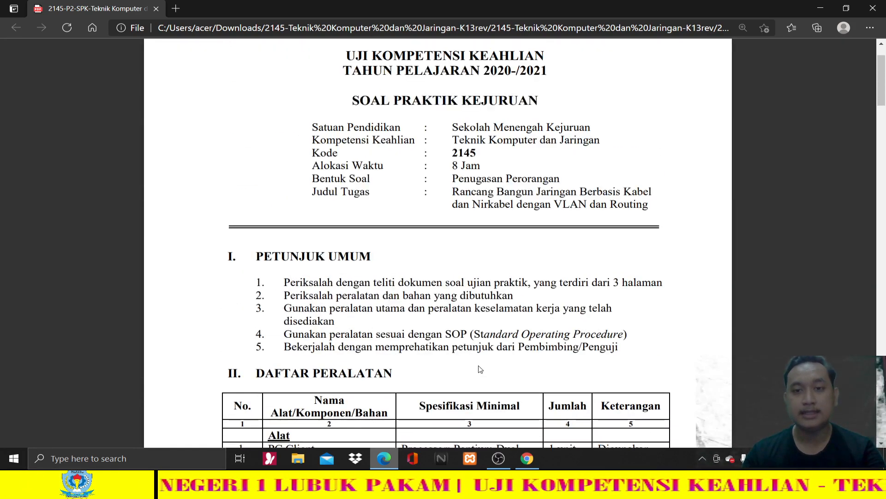
{"action": "scroll", "coordinate": [479, 368], "scroll_direction": "up", "scroll_amount": 2}
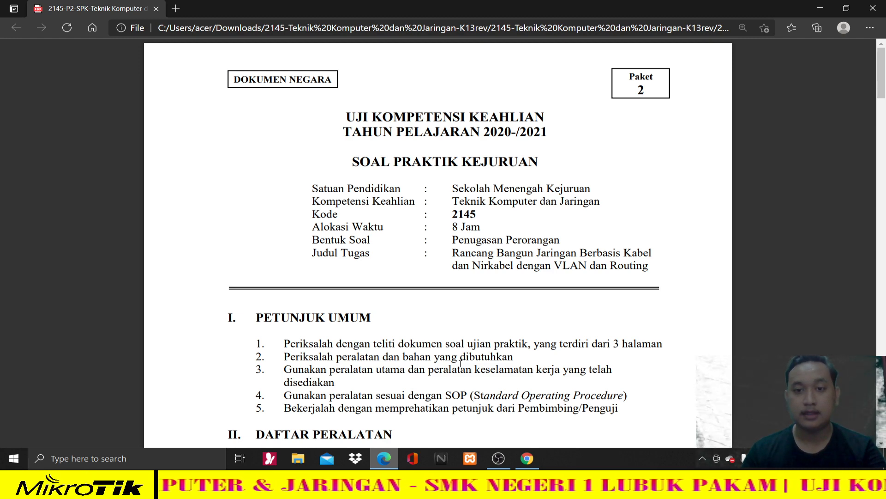
- Scroll the PDF to the page 2 Komponen/Bahan list of RB-900 routerboards, UTP cable and RJ45 connectors
{"action": "scroll", "coordinate": [461, 364], "scroll_direction": "down", "scroll_amount": 5}
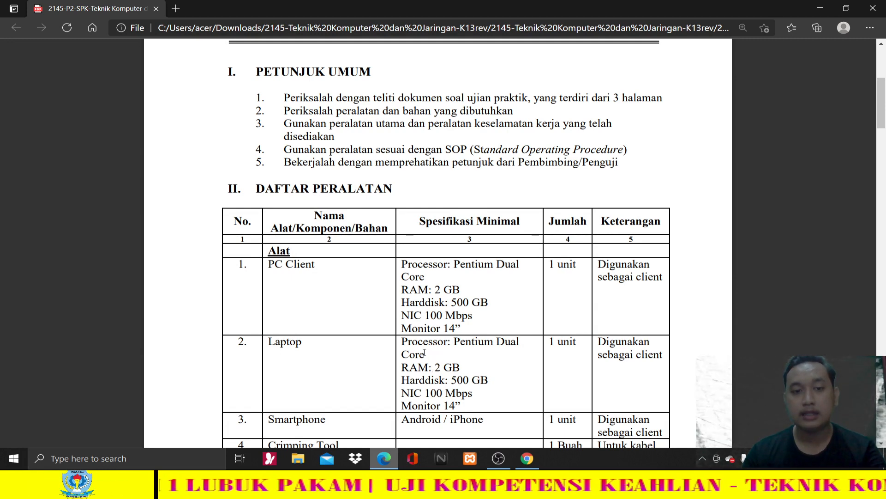
{"action": "scroll", "coordinate": [424, 353], "scroll_direction": "down", "scroll_amount": 2}
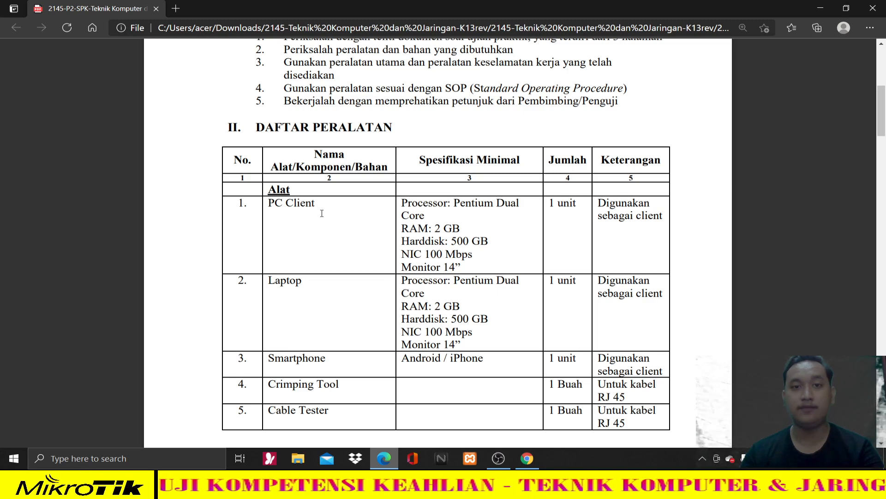
{"action": "scroll", "coordinate": [323, 219], "scroll_direction": "down", "scroll_amount": 5}
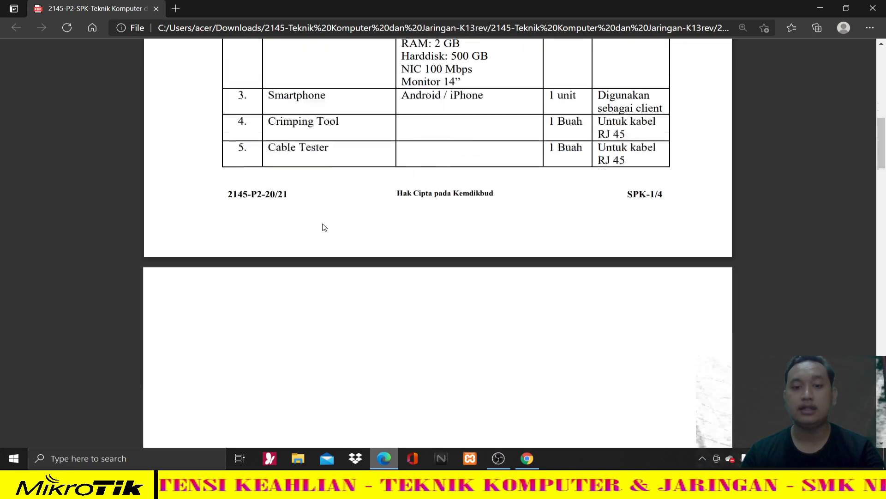
{"action": "scroll", "coordinate": [323, 224], "scroll_direction": "down", "scroll_amount": 3}
{"action": "scroll", "coordinate": [323, 224], "scroll_direction": "up", "scroll_amount": 3}
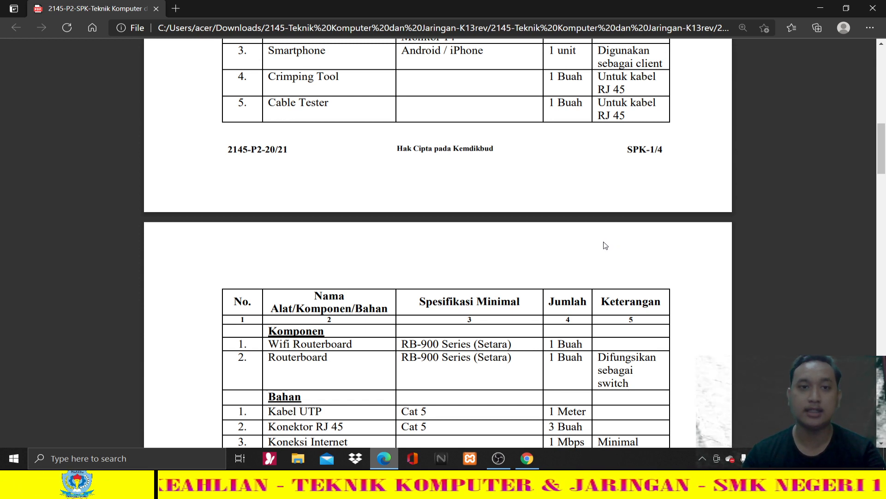
{"action": "scroll", "coordinate": [602, 255], "scroll_direction": "up", "scroll_amount": 1}
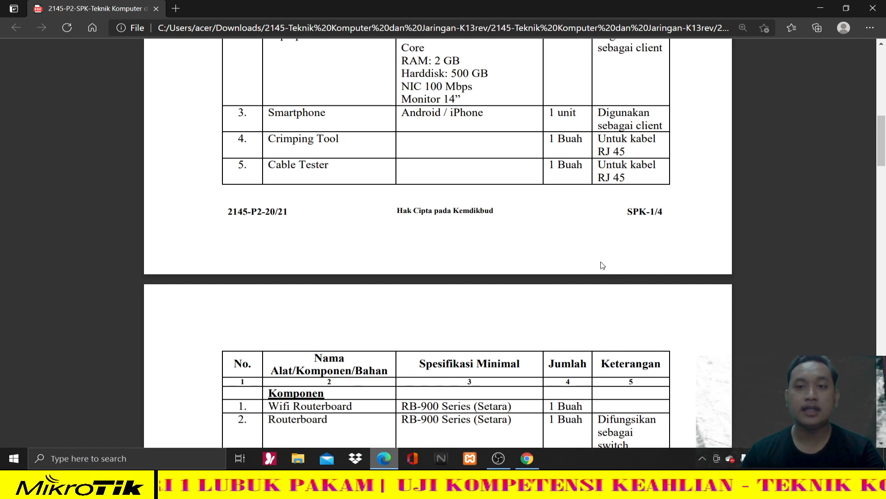
{"action": "scroll", "coordinate": [600, 268], "scroll_direction": "up", "scroll_amount": 1}
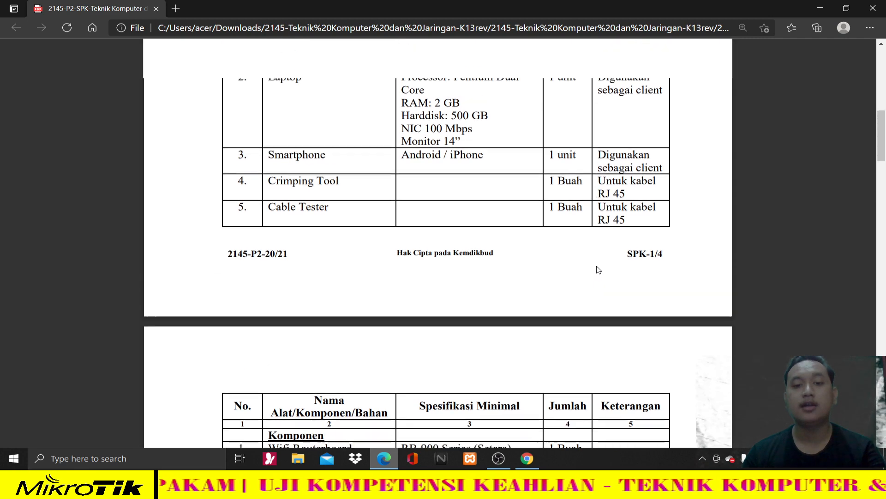
{"action": "scroll", "coordinate": [599, 272], "scroll_direction": "down", "scroll_amount": 2}
{"action": "scroll", "coordinate": [599, 271], "scroll_direction": "down", "scroll_amount": 1}
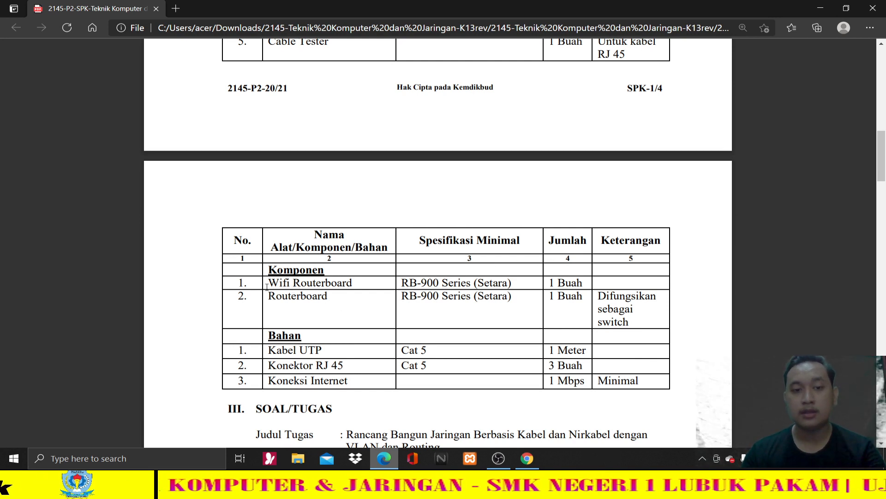
- Highlight the Wifi Routerboard and Routerboard entries in the component list
{"action": "left_click_drag", "start_coordinate": [268, 284], "coordinate": [348, 304]}
{"action": "left_click", "coordinate": [346, 307]}
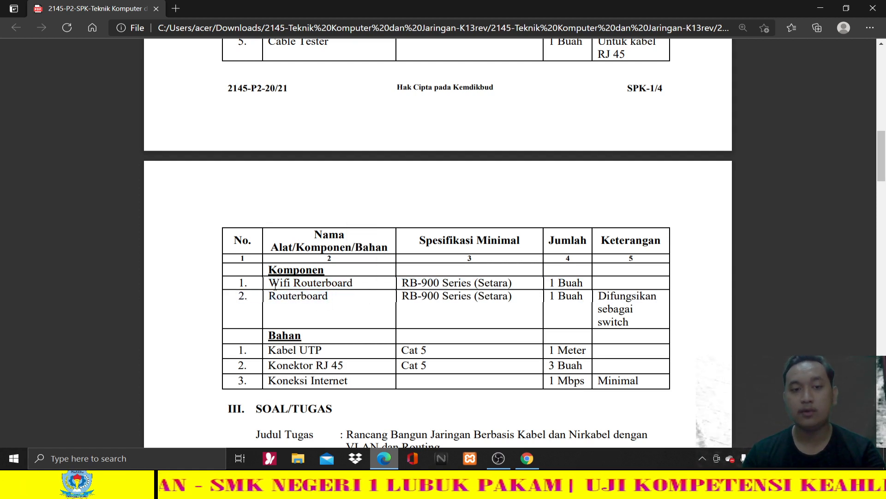
{"action": "left_click_drag", "start_coordinate": [268, 284], "coordinate": [365, 288]}
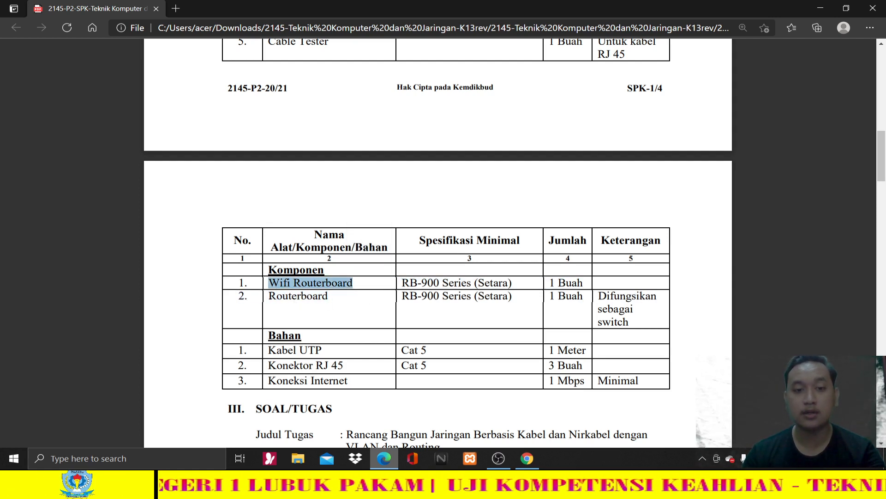
{"action": "left_click_drag", "start_coordinate": [269, 297], "coordinate": [328, 298]}
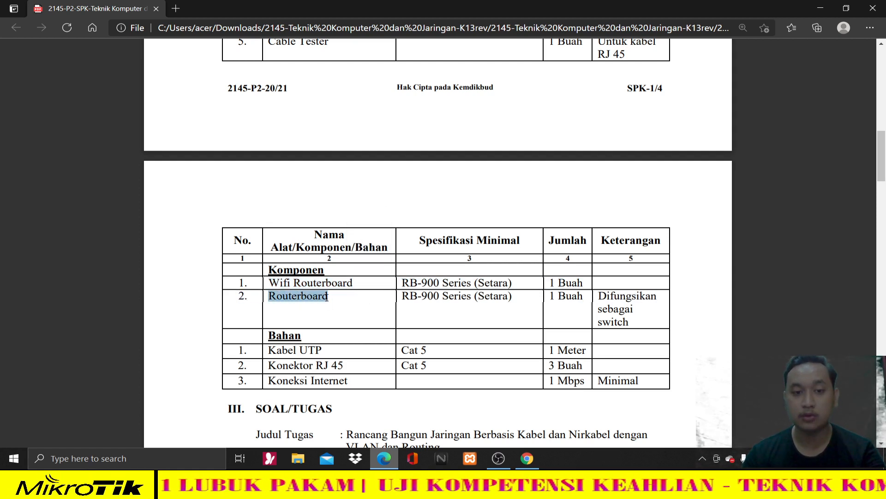
{"action": "double_click", "coordinate": [274, 283]}
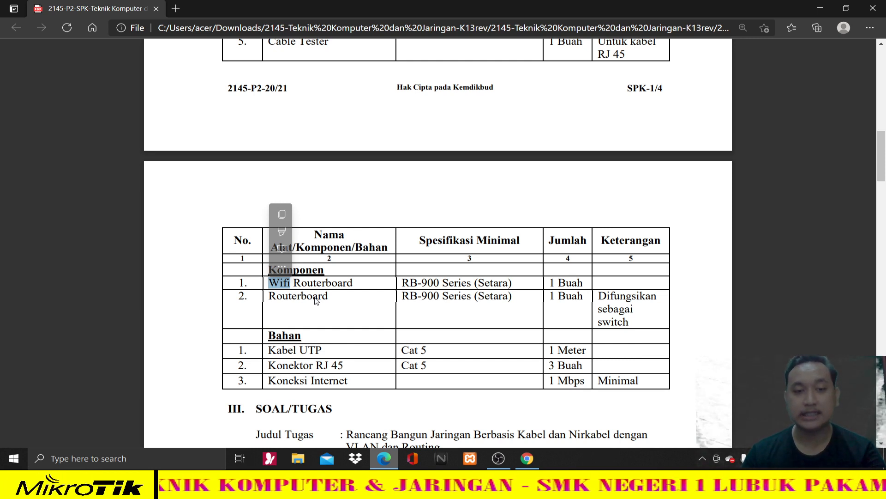
{"action": "left_click", "coordinate": [317, 301]}
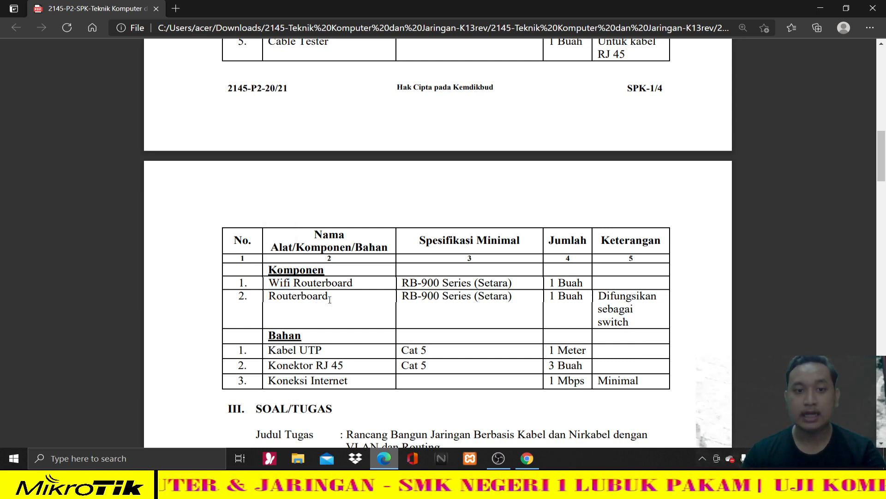
{"action": "left_click_drag", "start_coordinate": [332, 297], "coordinate": [255, 300]}
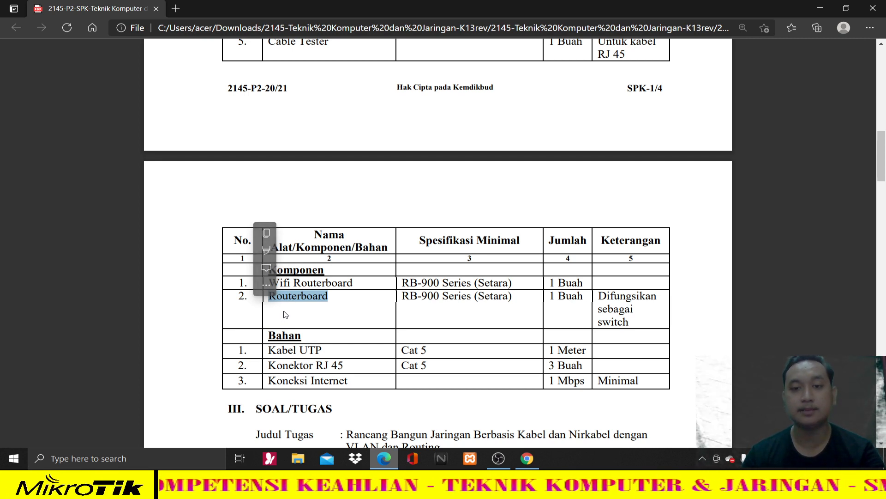
{"action": "left_click", "coordinate": [308, 305]}
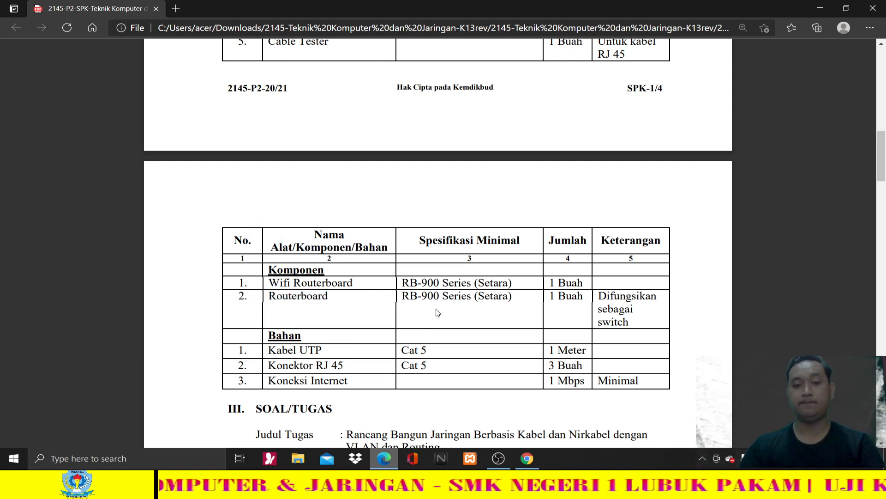
- Scroll back to page 1 and switch to the Paket 2 topology diagram in Chrome
{"action": "scroll", "coordinate": [436, 315], "scroll_direction": "down", "scroll_amount": 3}
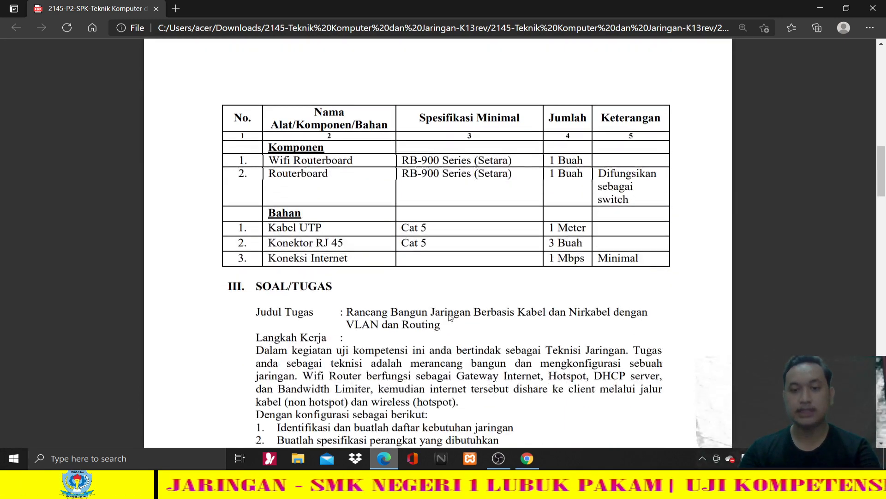
{"action": "scroll", "coordinate": [449, 317], "scroll_direction": "up", "scroll_amount": 15}
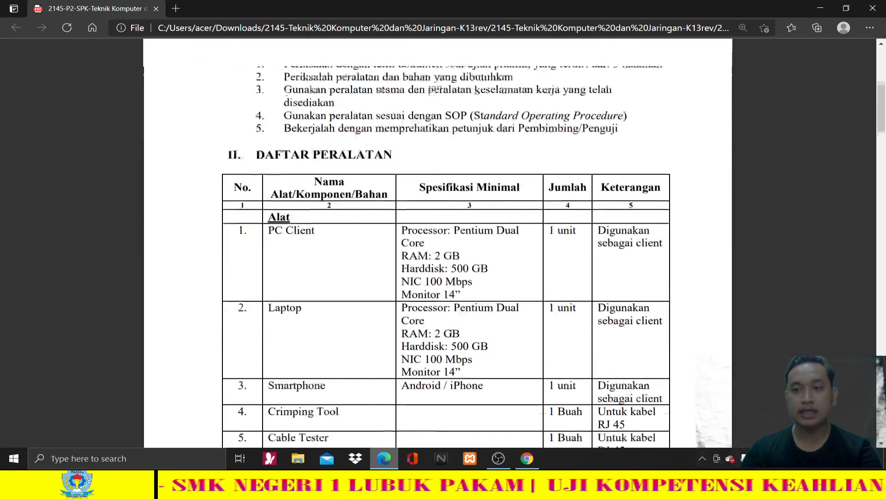
{"action": "scroll", "coordinate": [455, 347], "scroll_direction": "up", "scroll_amount": 2}
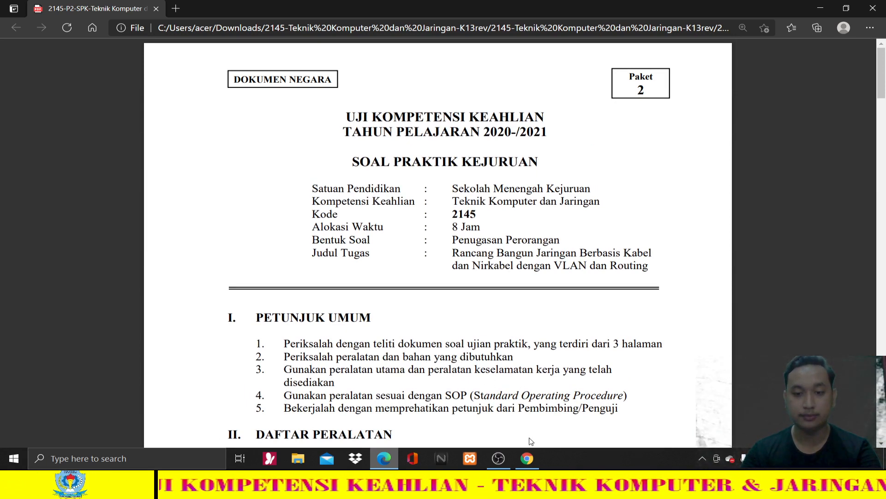
{"action": "left_click", "coordinate": [528, 458]}
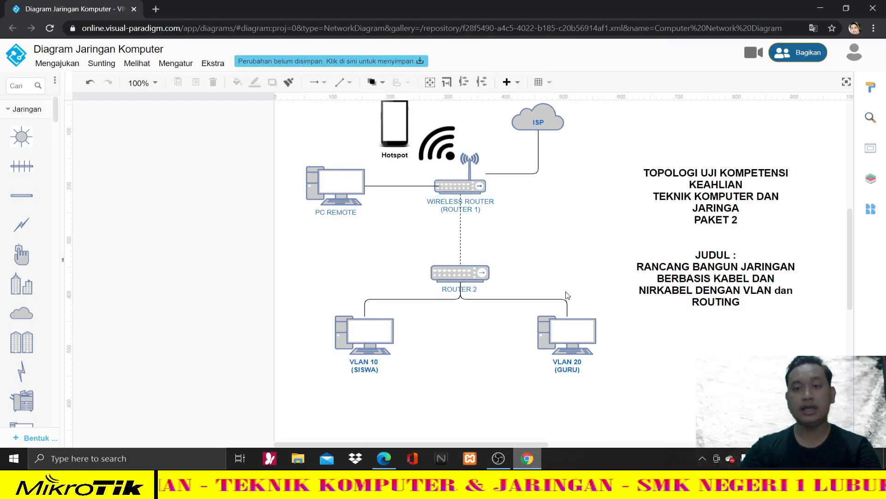
- Inspect the ISP cloud, its link and the wireless router, then bring up the insert list
{"action": "left_click", "coordinate": [508, 334]}
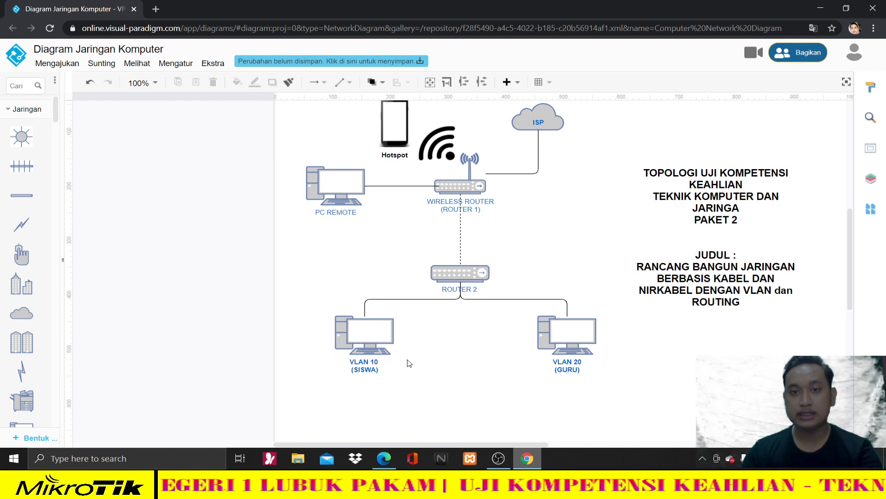
{"action": "scroll", "coordinate": [408, 363], "scroll_direction": "up", "scroll_amount": 1}
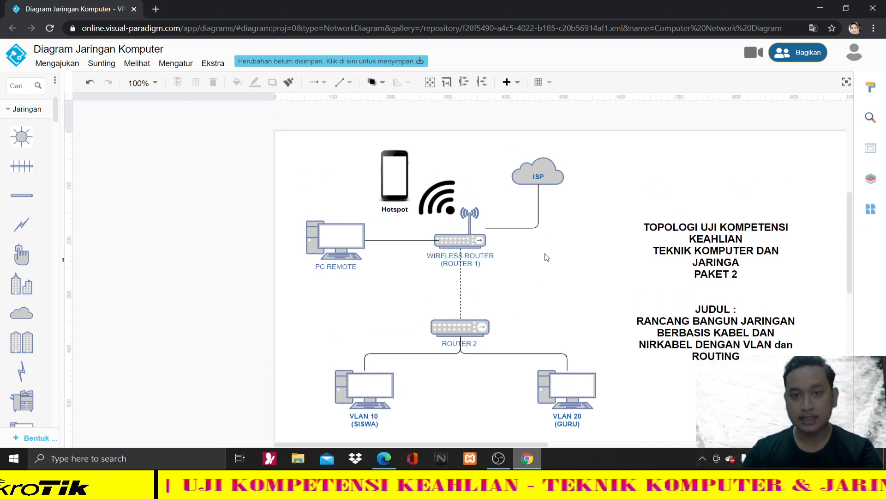
{"action": "left_click", "coordinate": [538, 177]}
{"action": "left_click", "coordinate": [591, 187]}
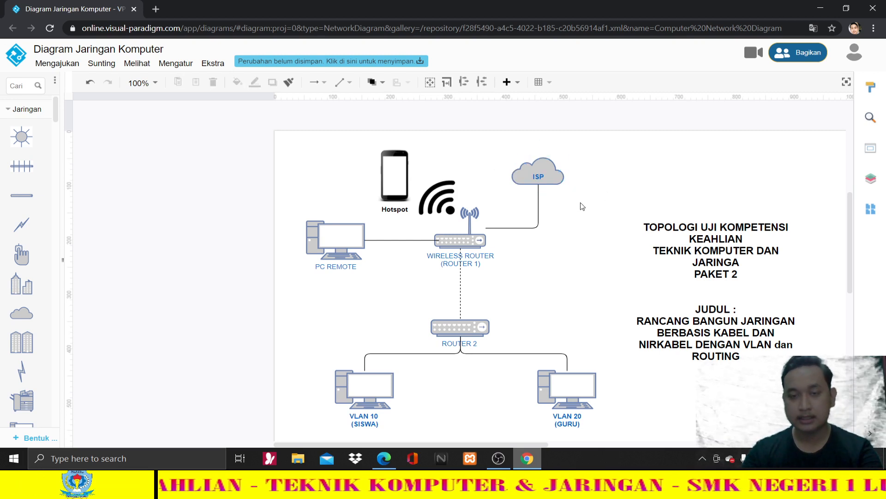
{"action": "left_click", "coordinate": [555, 177]}
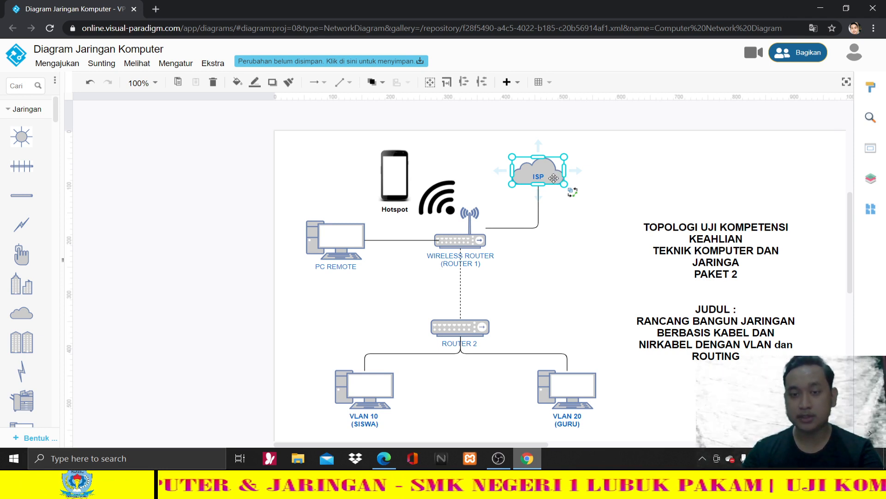
{"action": "left_click", "coordinate": [539, 221]}
{"action": "left_click", "coordinate": [472, 239]}
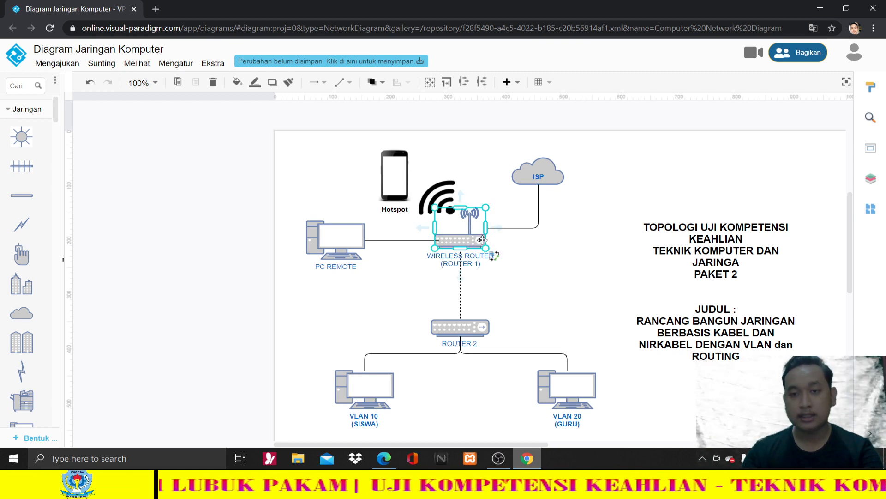
{"action": "left_click", "coordinate": [507, 81]}
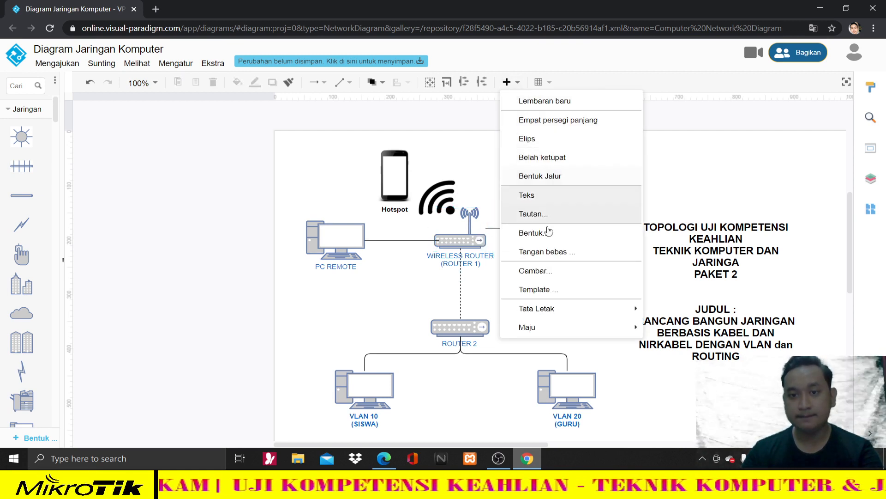
- Insert a placeholder 'Text' label and move it beside the ISP cloud
{"action": "left_click", "coordinate": [552, 198]}
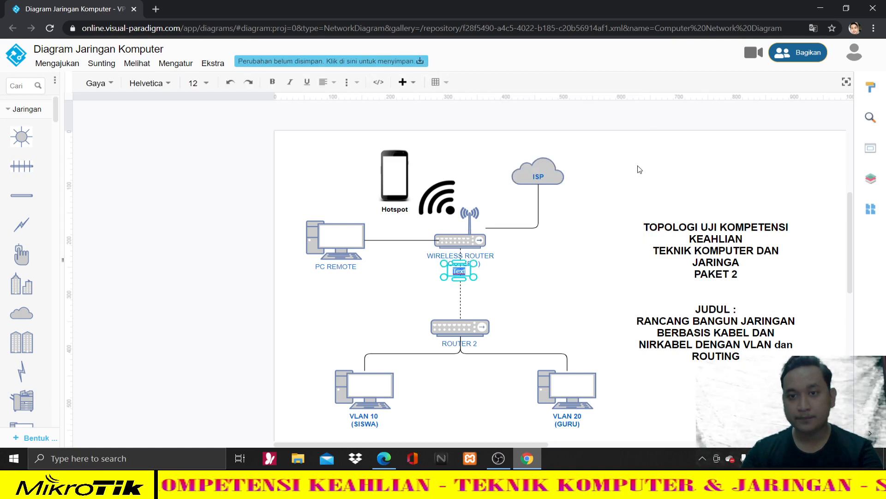
{"action": "left_click", "coordinate": [467, 275]}
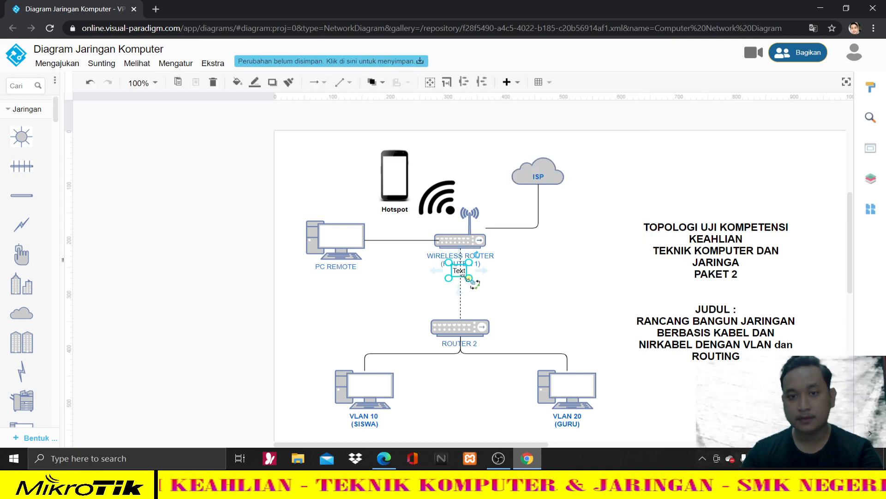
{"action": "left_click", "coordinate": [464, 278]}
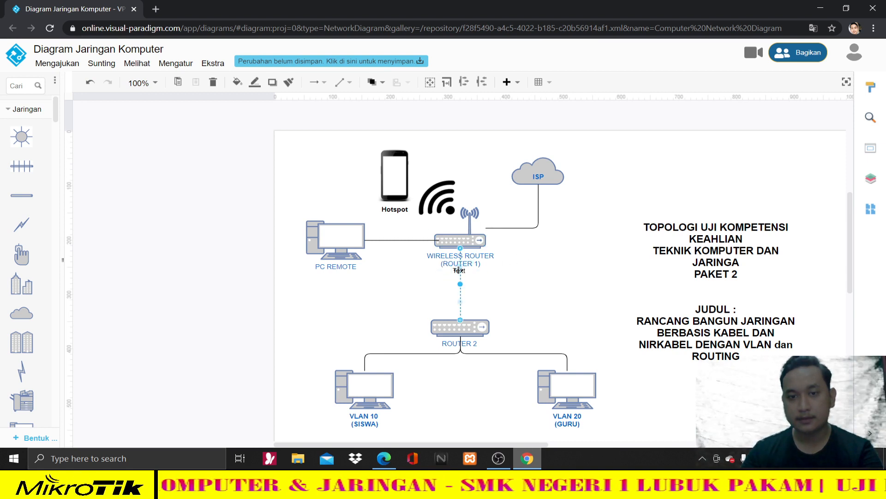
{"action": "left_click_drag", "start_coordinate": [457, 272], "coordinate": [685, 223]}
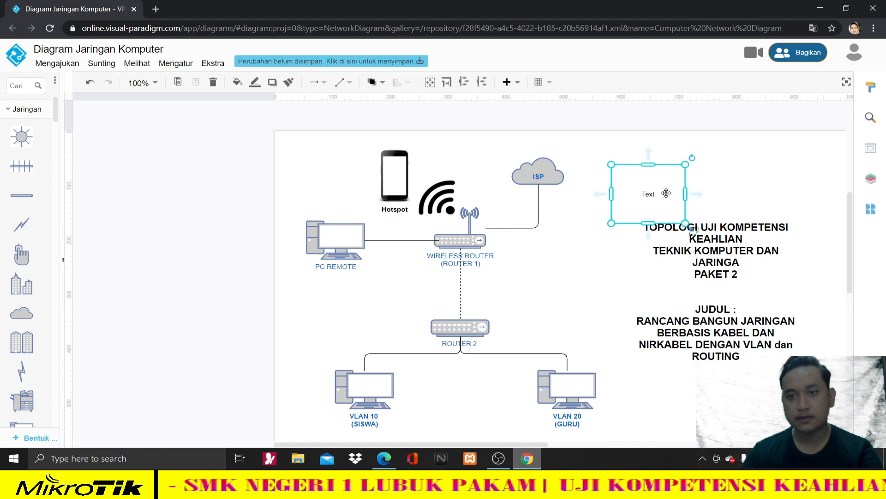
- Start the label with 'ISP DIARAHKAN KE', enlarging the box and placing it above the title
{"action": "double_click", "coordinate": [657, 195]}
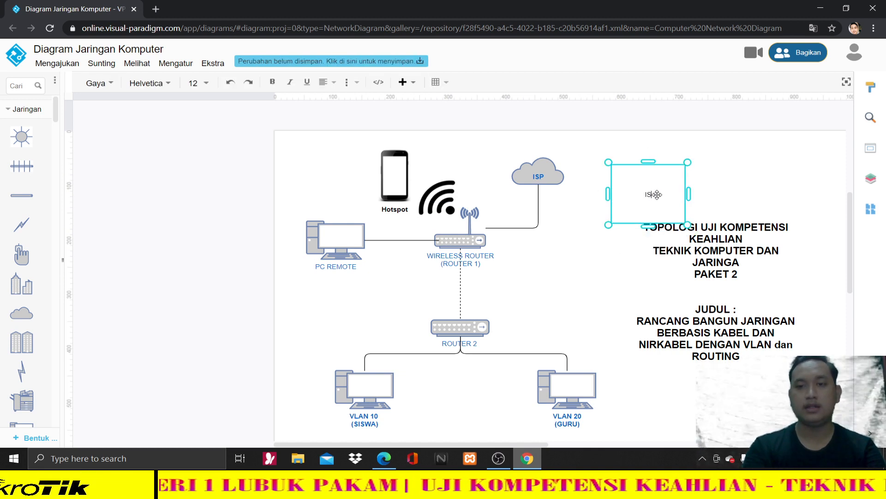
{"action": "type", "text": "ISP DIARAHKAN KE"}
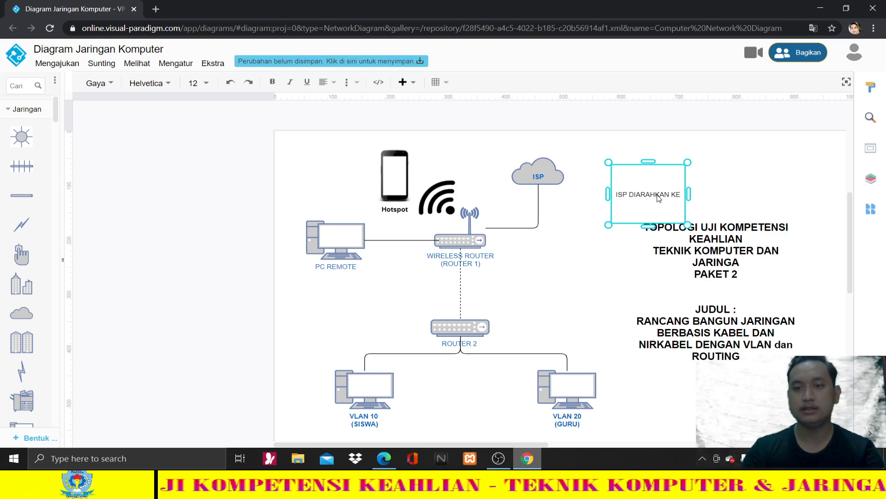
{"action": "left_click_drag", "start_coordinate": [689, 194], "coordinate": [799, 194]}
{"action": "left_click_drag", "start_coordinate": [706, 203], "coordinate": [707, 249]}
{"action": "left_click_drag", "start_coordinate": [730, 198], "coordinate": [699, 151]}
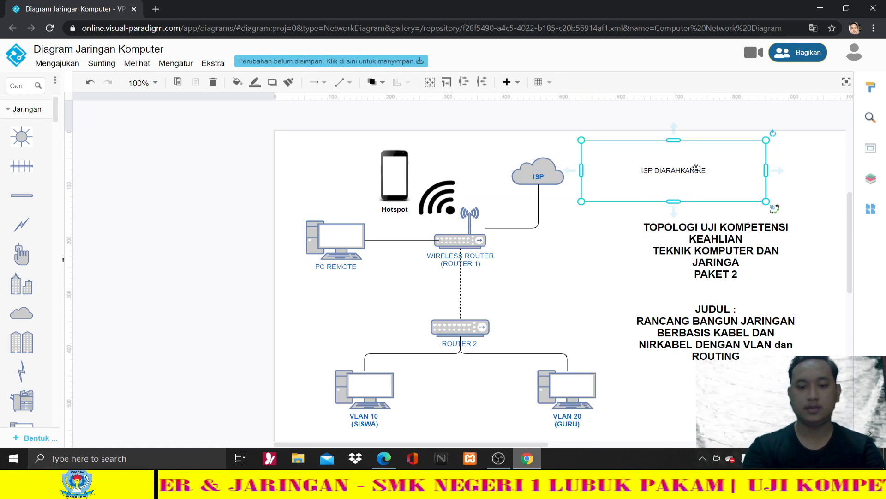
- Complete it as 'ISP DIARAHKAN KE ETH 1 WIRELESS ROUTER (ROUTER) SEBAGAI INTERNET'
{"action": "type", "text": "E"}
{"action": "key", "text": "BackSpace"}
{"action": "type", "text": "IS"}
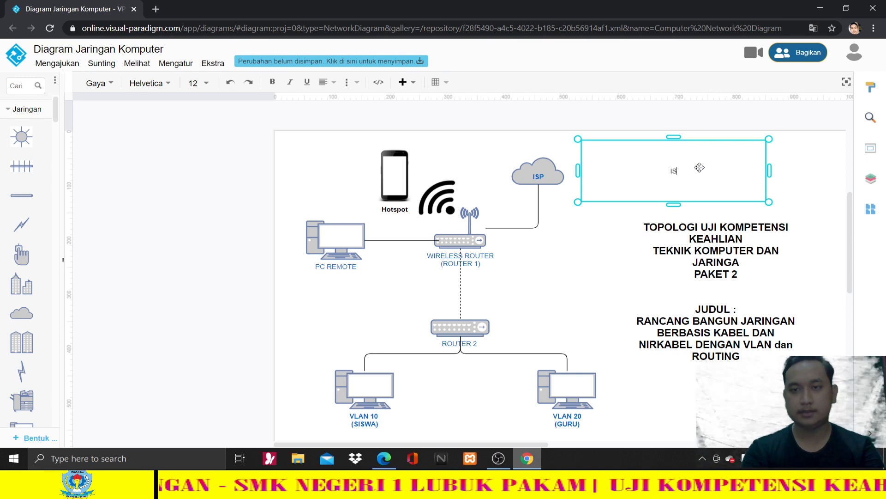
{"action": "type", "text": "P DIARAHKAN KE"}
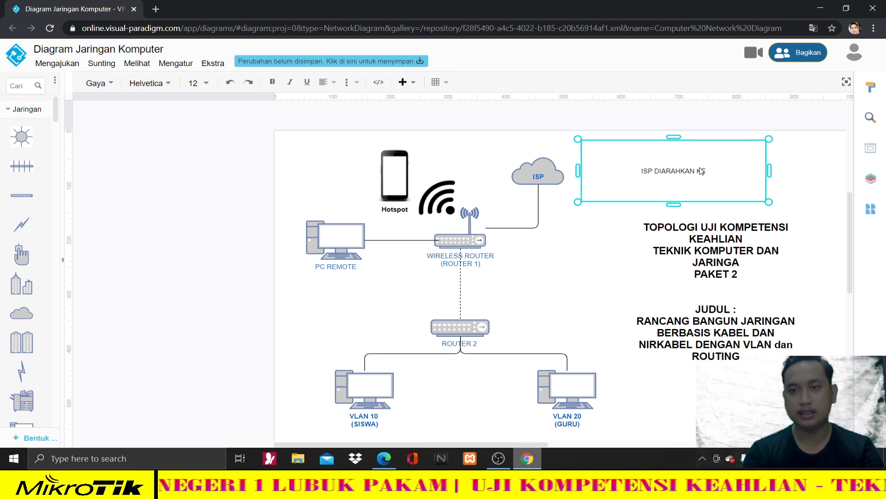
{"action": "type", "text": " ETH"}
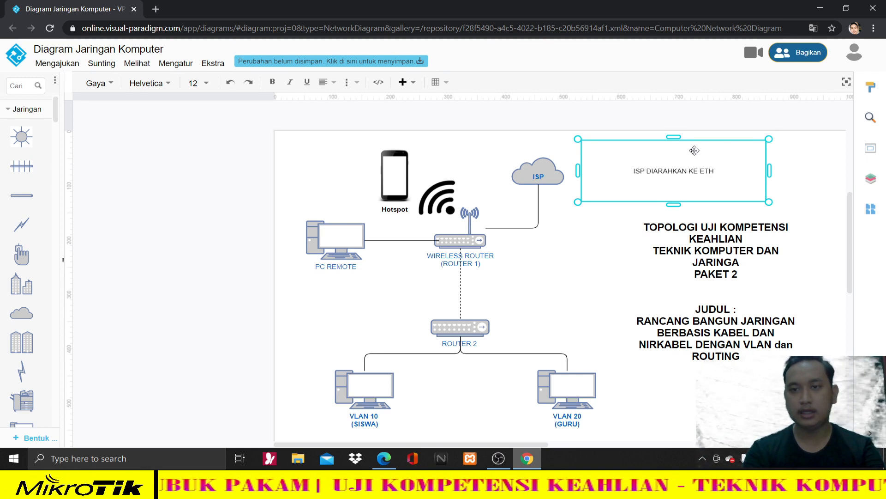
{"action": "type", "text": " 1"}
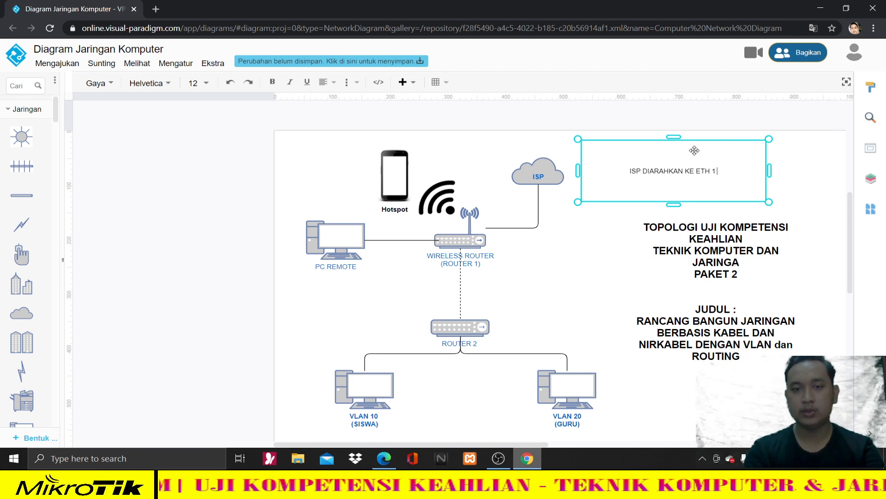
{"action": "type", "text": " WIREL"}
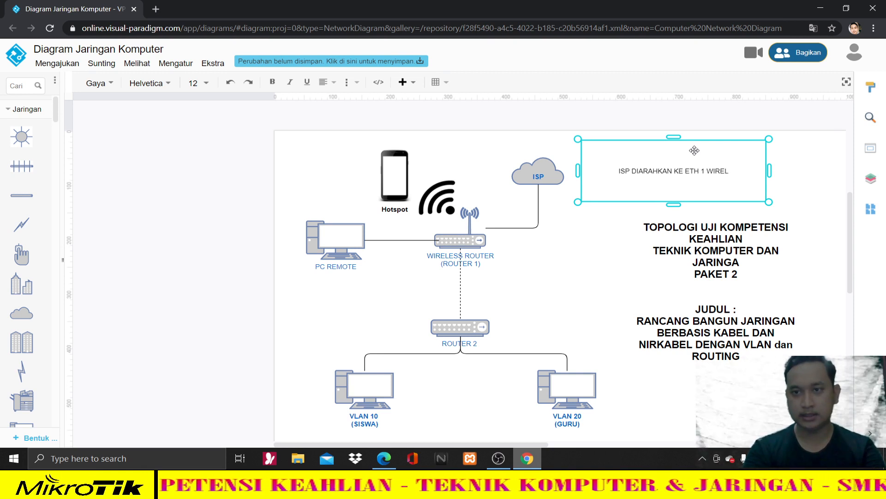
{"action": "type", "text": "ES"}
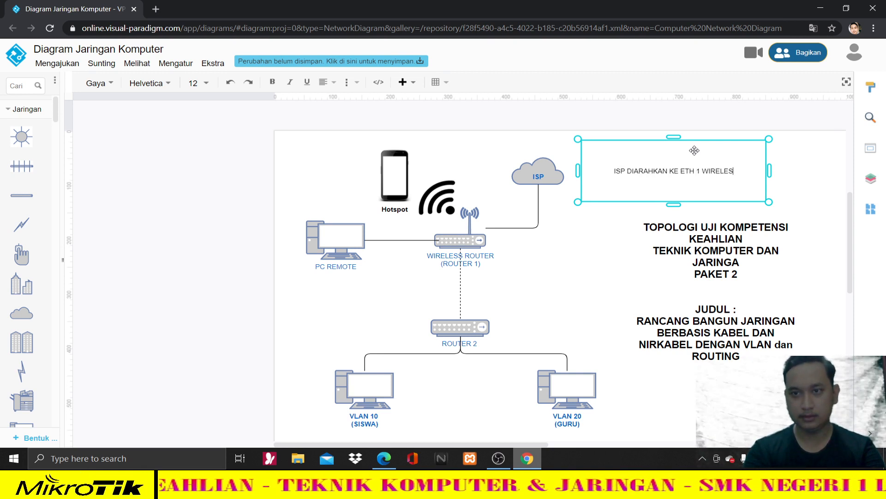
{"action": "type", "text": "S "}
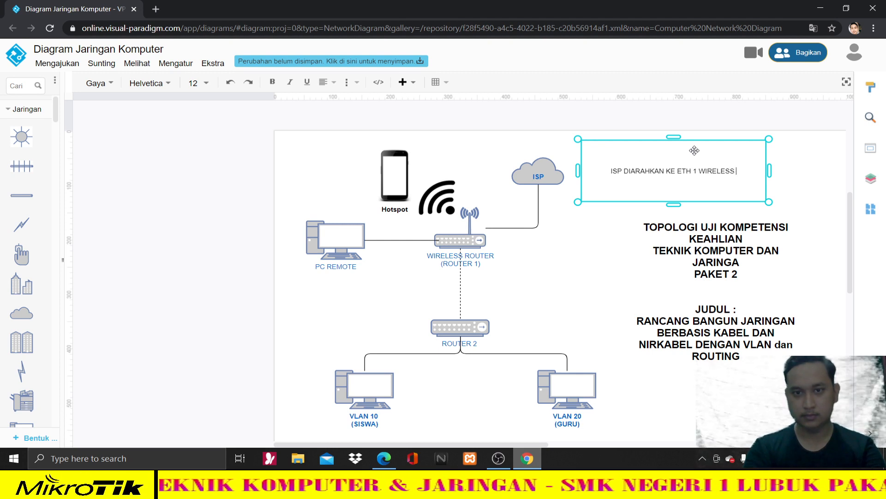
{"action": "type", "text": "ROUTER (ROUTE"}
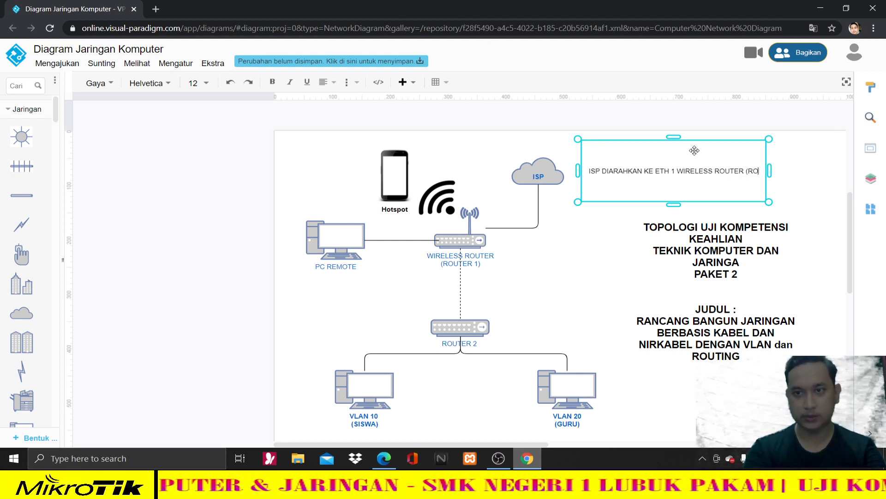
{"action": "type", "text": "R"}
{"action": "type", "text": ") SEBAGIA"}
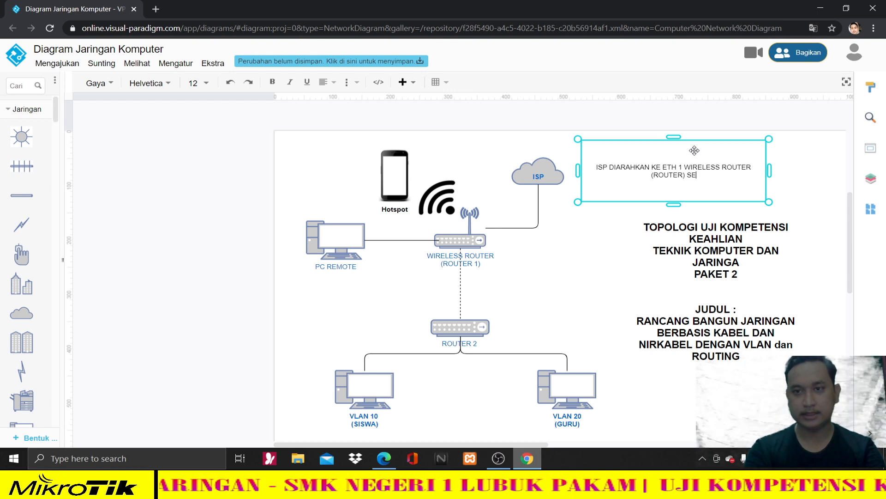
{"action": "key", "text": "BackSpace"}
{"action": "key", "text": "BackSpace"}
{"action": "type", "text": "AI INT"}
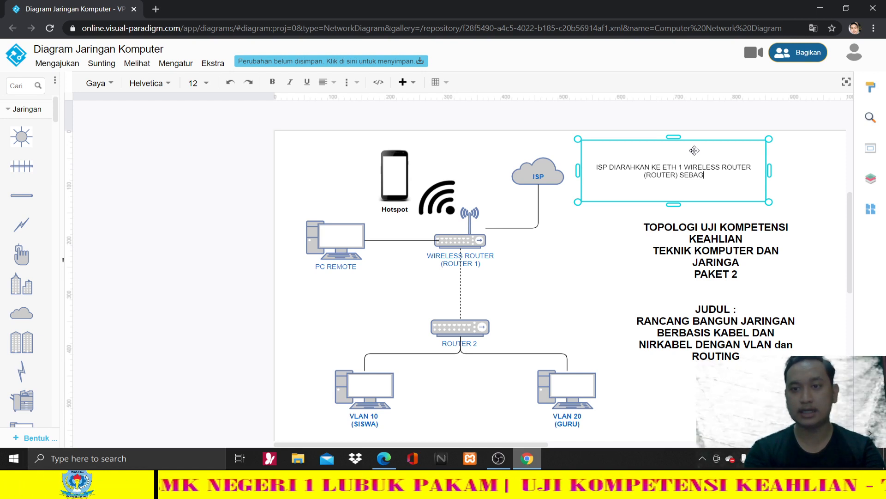
{"action": "type", "text": "ERNET"}
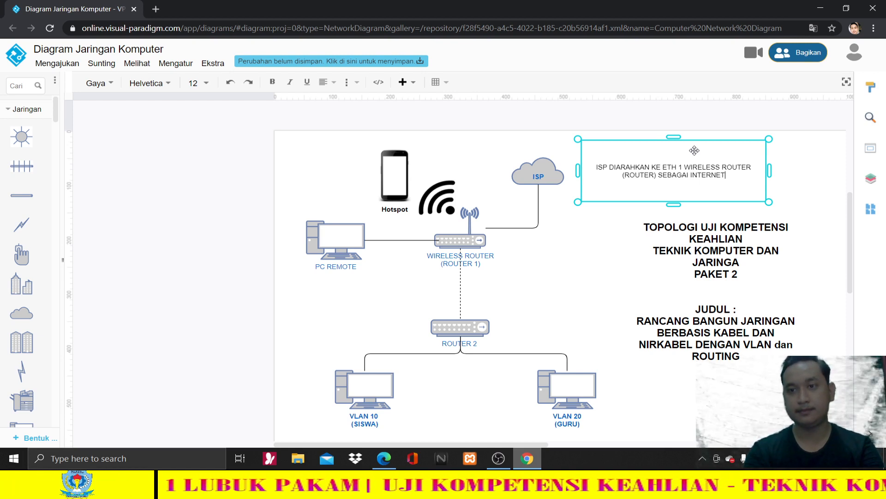
{"action": "left_click", "coordinate": [470, 255]}
{"action": "left_click", "coordinate": [334, 250]}
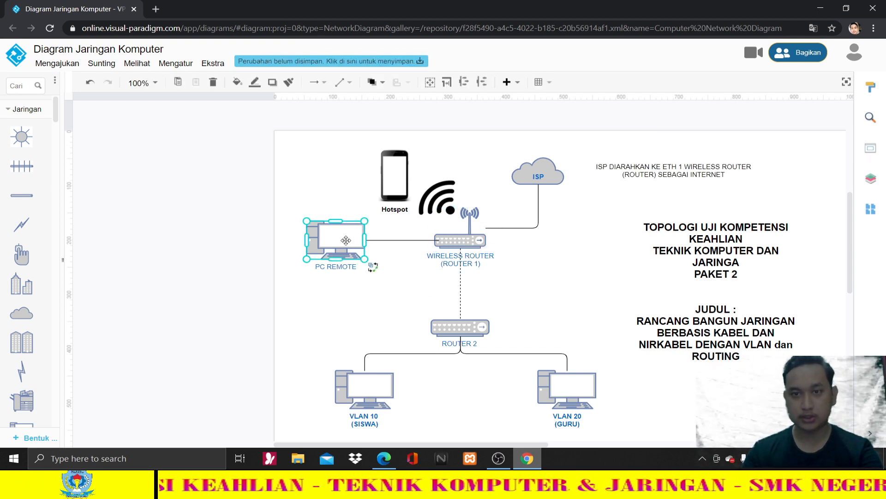
- Add a second line 'PC REMOTE DIARAHKAN KE' below INTERNET in the ISP note
{"action": "left_click", "coordinate": [681, 177]}
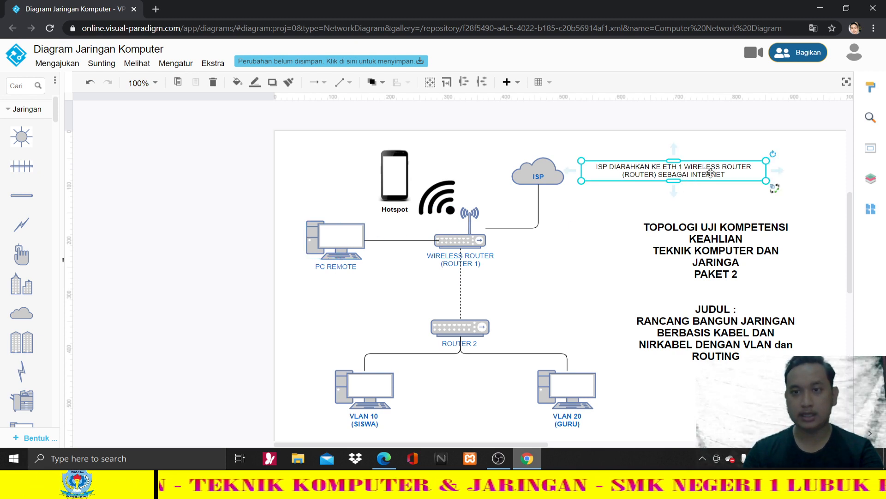
{"action": "double_click", "coordinate": [739, 175]}
{"action": "left_click", "coordinate": [729, 177]}
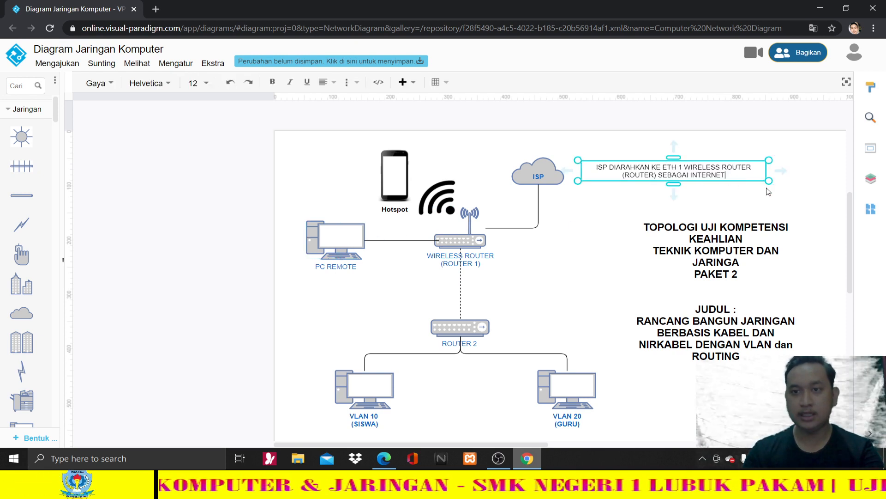
{"action": "key", "text": "Return"}
{"action": "key", "text": "Return"}
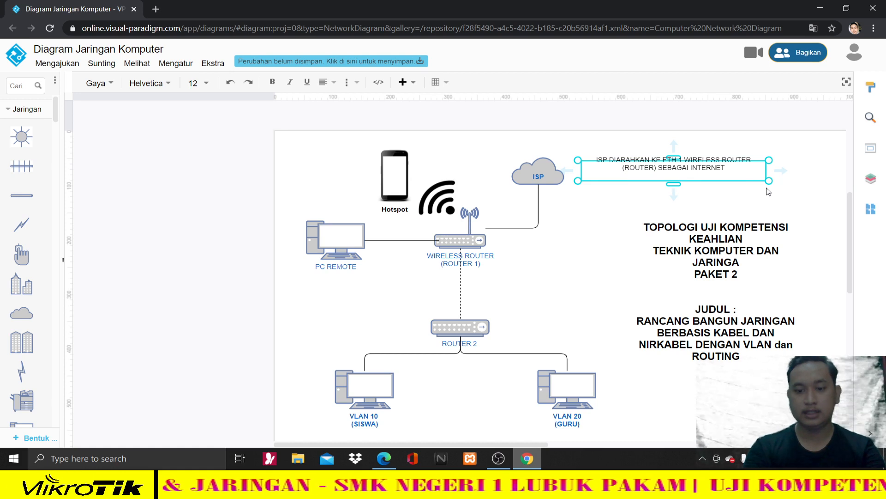
{"action": "type", "text": "PC REMOT"}
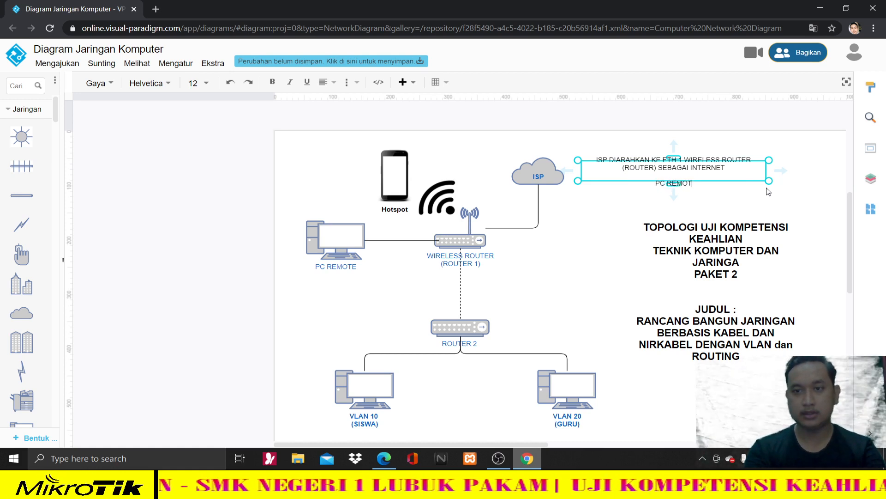
{"action": "type", "text": "E DIARAHKA"}
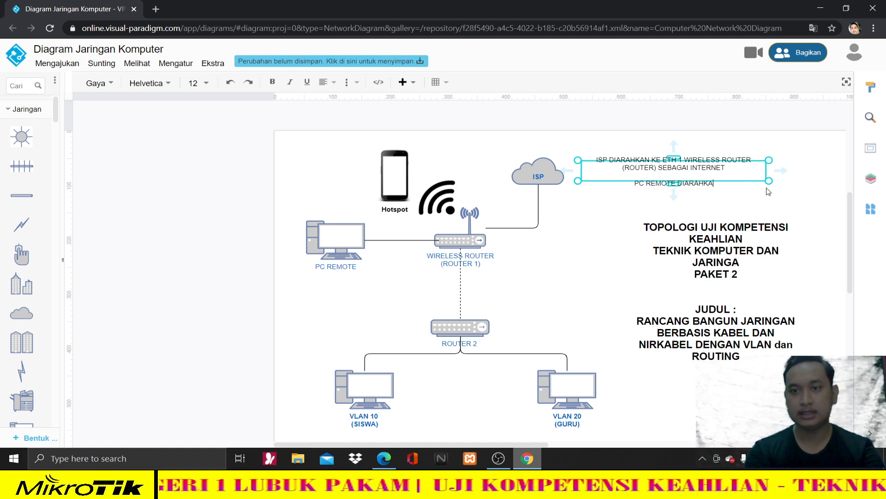
{"action": "type", "text": "N KE"}
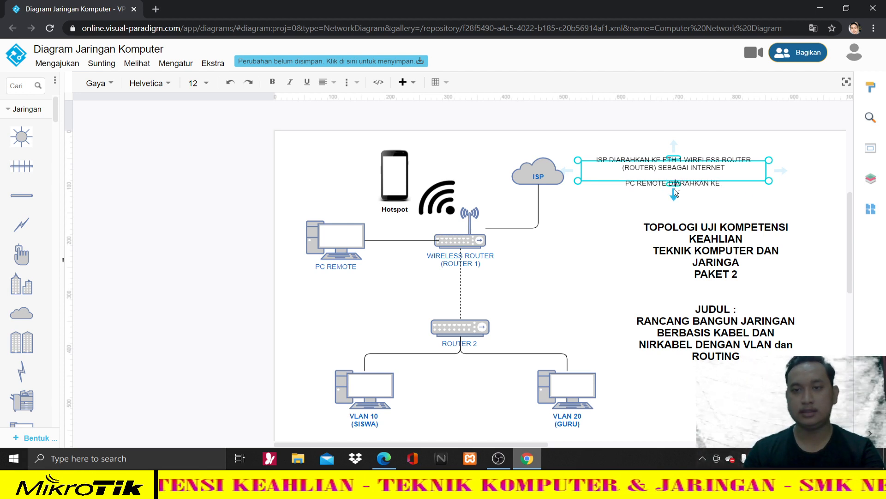
- Enlarge the note, move it above the title, and finish the line with 'ETHER 3,4 ataupun 5'
{"action": "left_click_drag", "start_coordinate": [673, 185], "coordinate": [678, 188]}
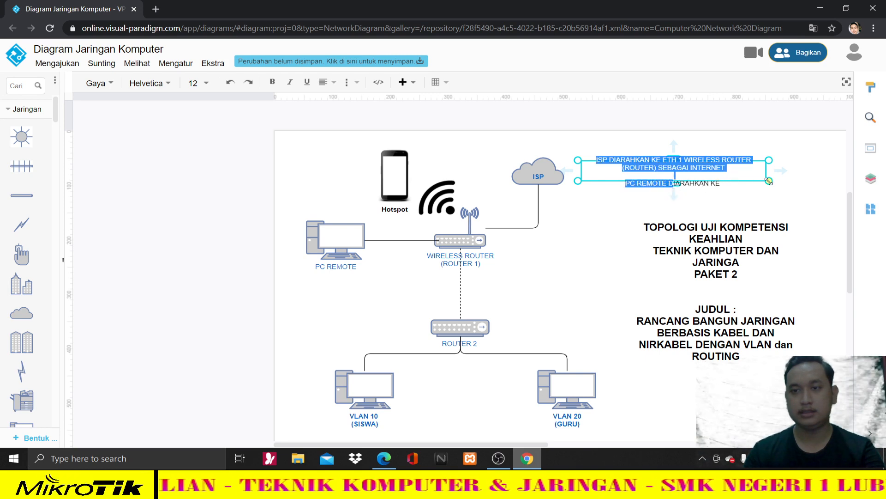
{"action": "left_click_drag", "start_coordinate": [769, 181], "coordinate": [765, 189]}
{"action": "left_click_drag", "start_coordinate": [675, 189], "coordinate": [676, 256]}
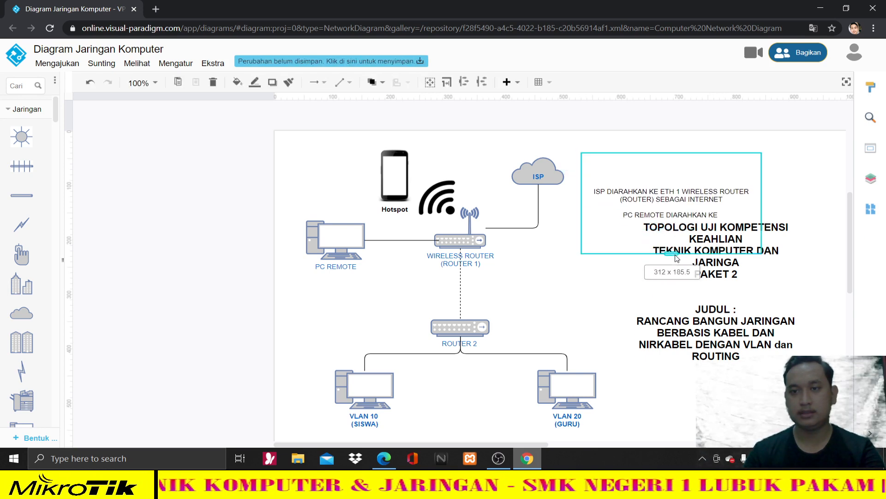
{"action": "double_click", "coordinate": [724, 215]}
{"action": "left_click", "coordinate": [725, 217]}
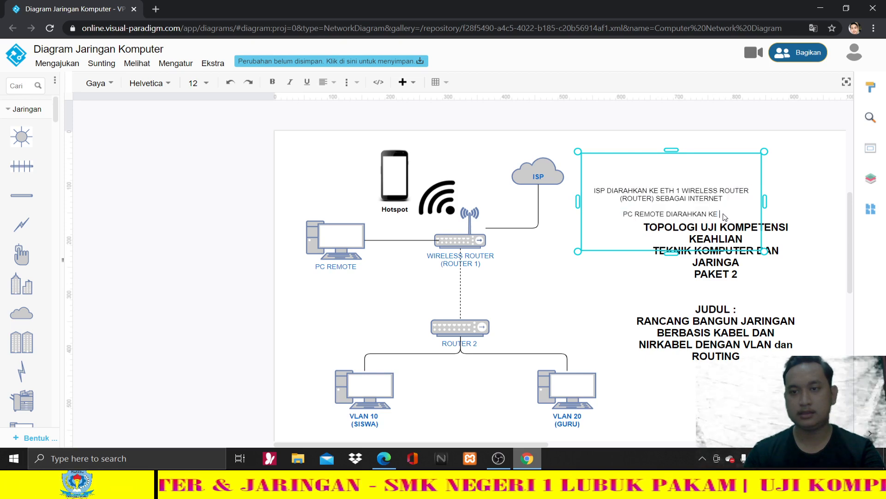
{"action": "left_click_drag", "start_coordinate": [702, 160], "coordinate": [702, 140]}
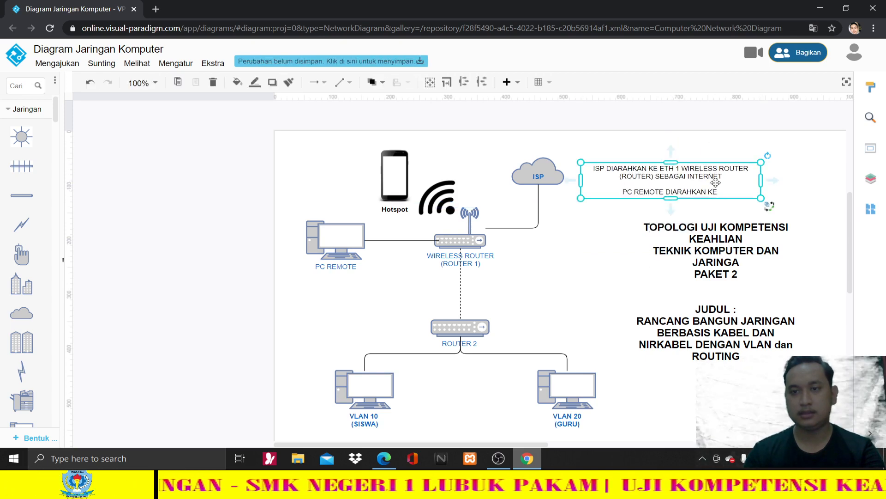
{"action": "double_click", "coordinate": [718, 187]}
{"action": "left_click", "coordinate": [719, 189]}
{"action": "type", "text": "E"}
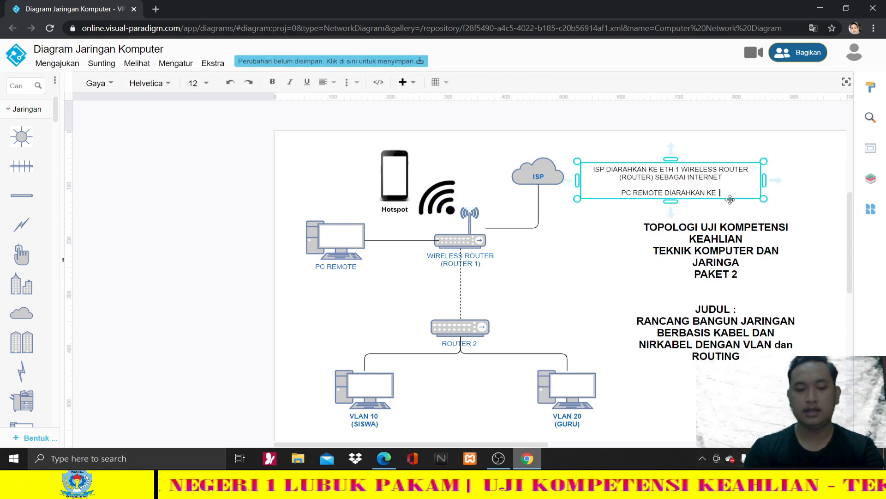
{"action": "type", "text": " ETHER"}
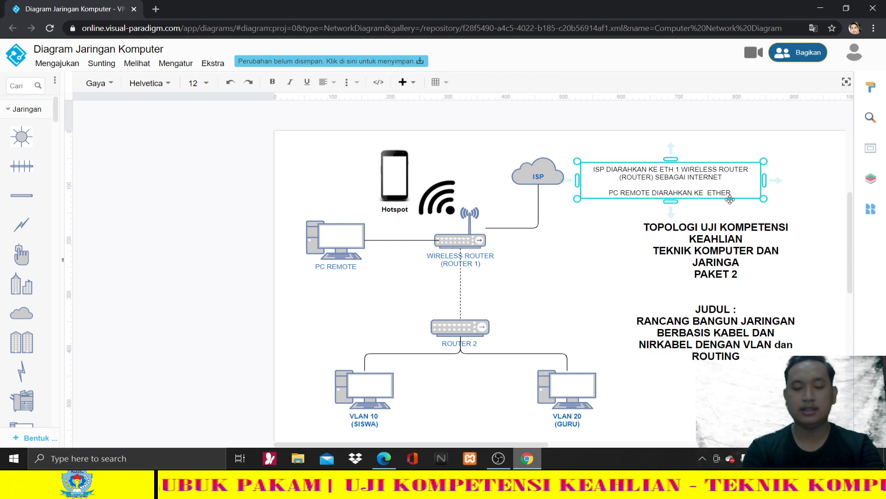
{"action": "type", "text": " 3,4 a"}
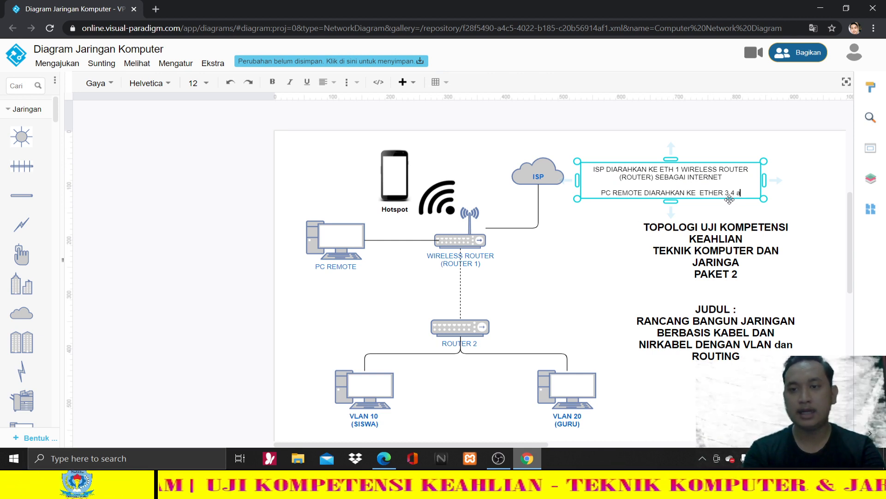
{"action": "type", "text": "taupun 5"}
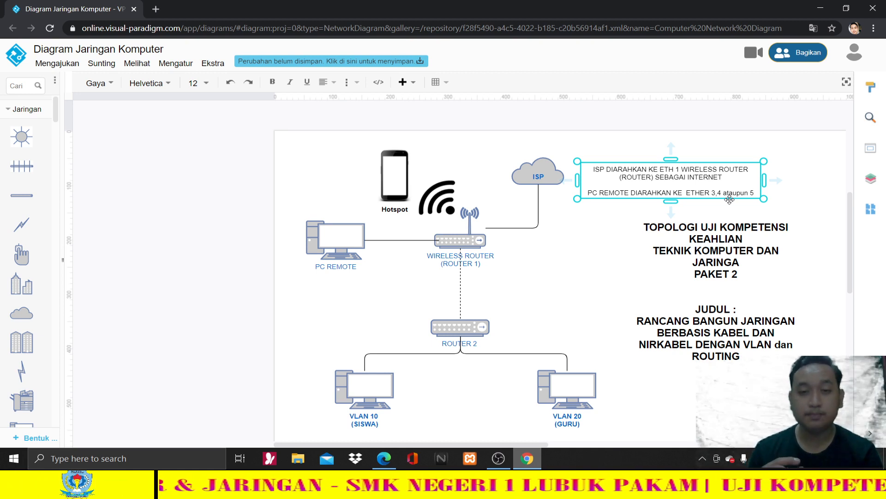
- Walk through the topology by selecting Router 1, the ISP note, Router 2 and the Hotspot phone
{"action": "left_click", "coordinate": [475, 245]}
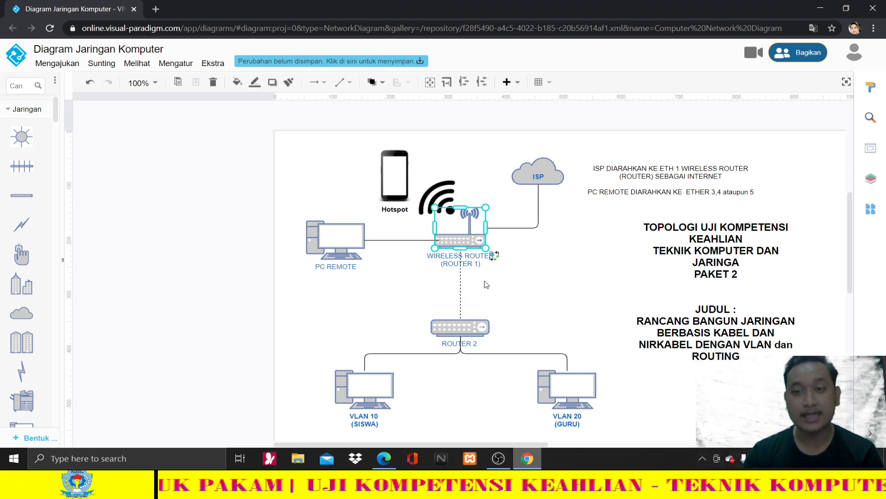
{"action": "left_click", "coordinate": [685, 191]}
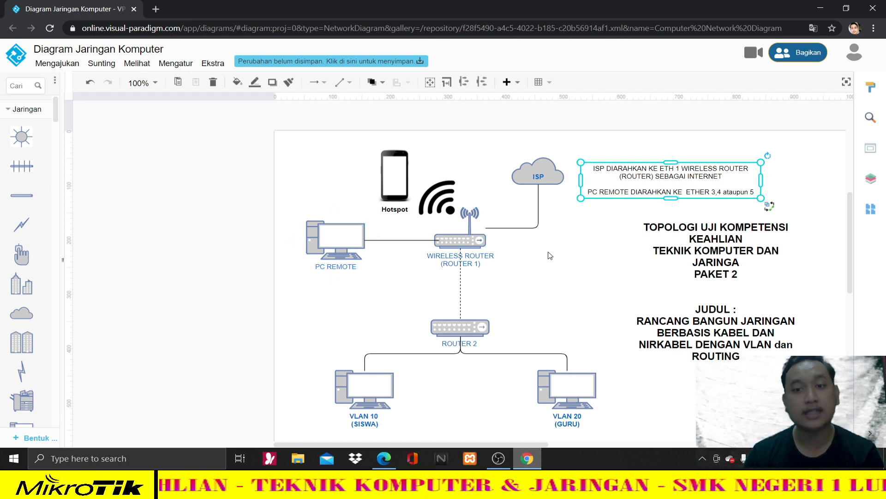
{"action": "left_click", "coordinate": [483, 246]}
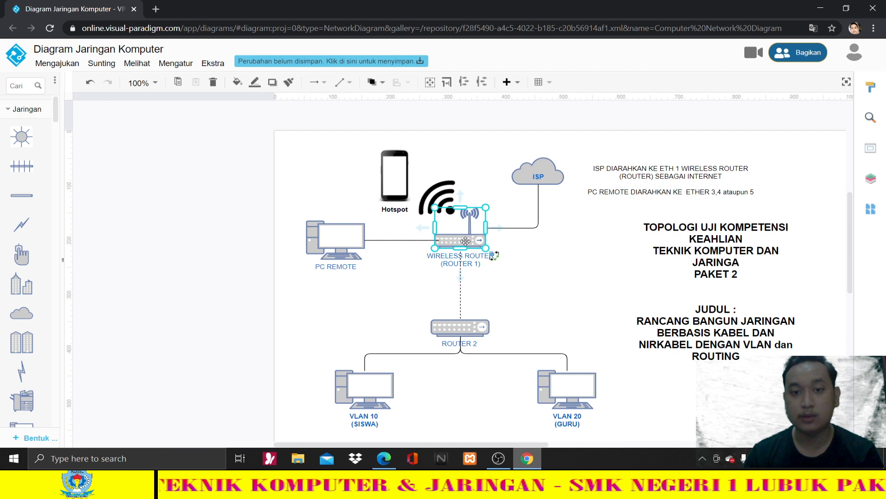
{"action": "left_click", "coordinate": [462, 330]}
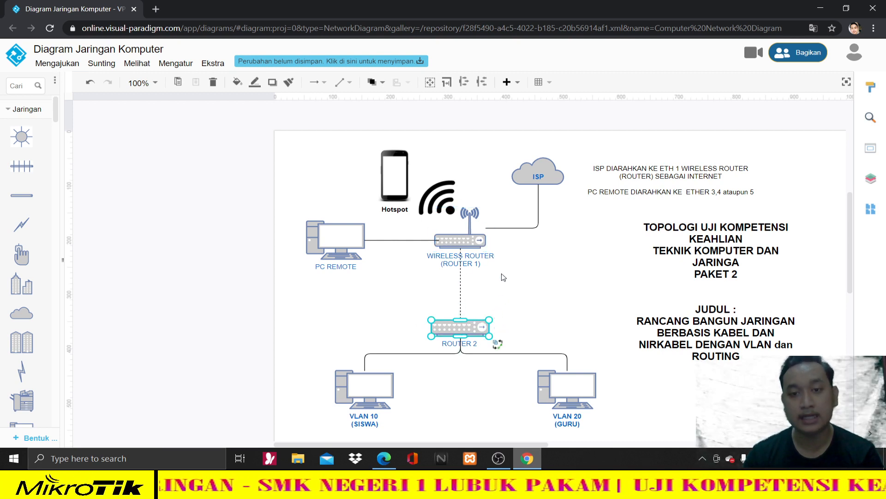
{"action": "left_click", "coordinate": [473, 242]}
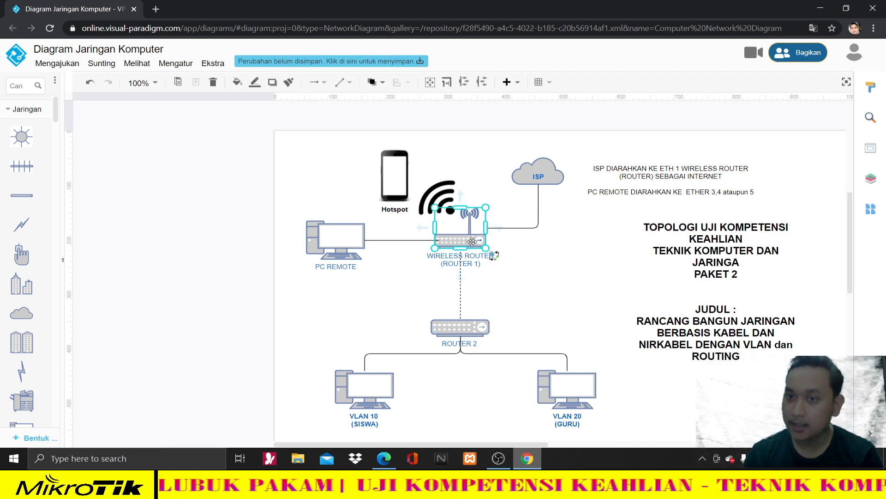
{"action": "left_click", "coordinate": [415, 186]}
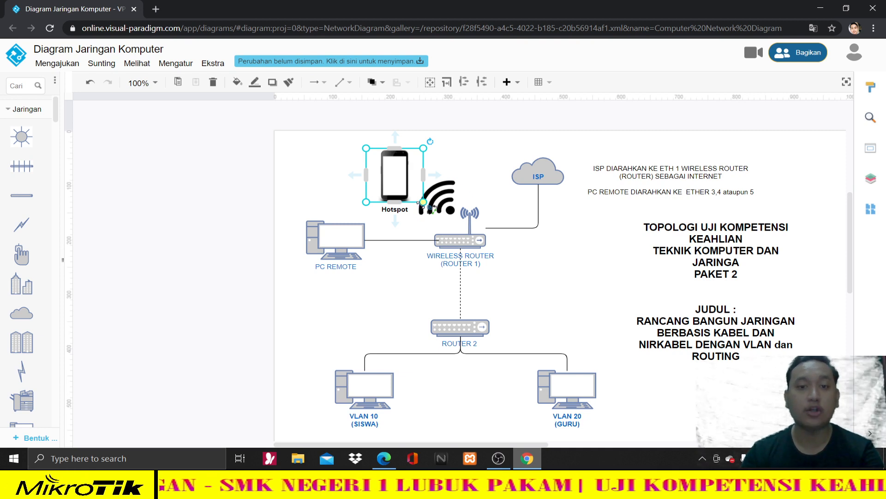
- Point out Router 2 and the wireless router again, then open the insert list
{"action": "left_click", "coordinate": [553, 329]}
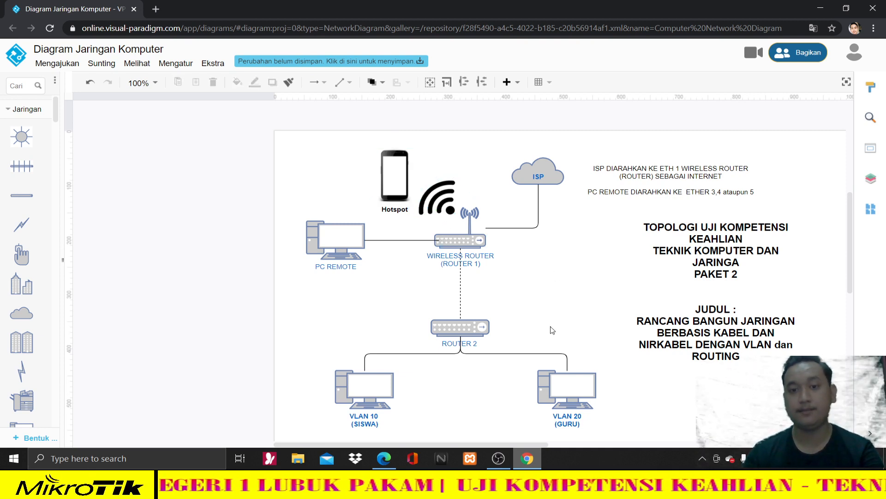
{"action": "left_click", "coordinate": [485, 324]}
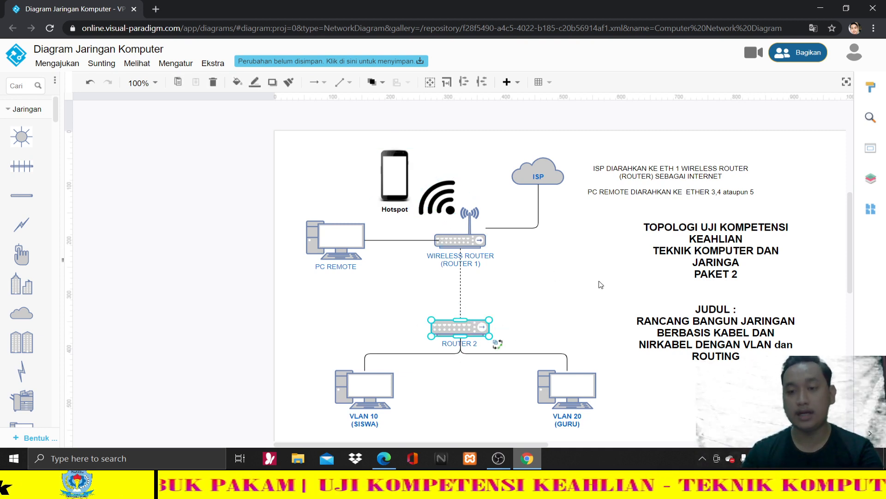
{"action": "scroll", "coordinate": [601, 284], "scroll_direction": "down", "scroll_amount": 1}
{"action": "left_click", "coordinate": [609, 261]}
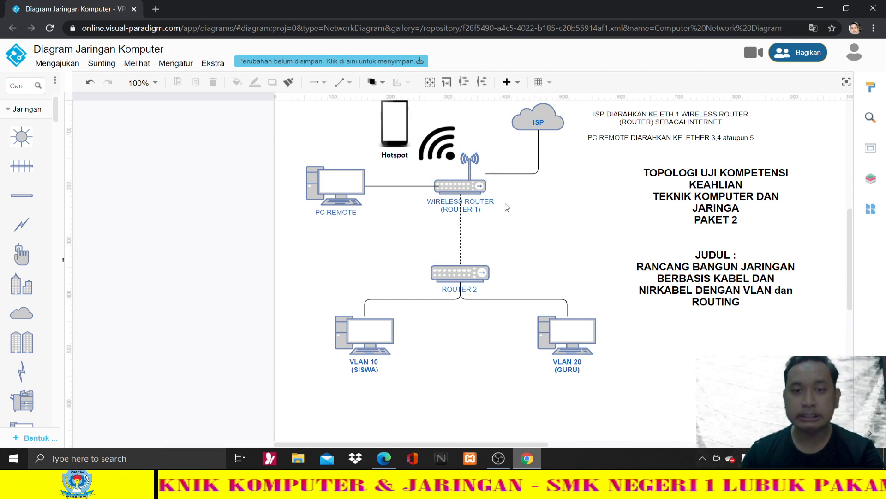
{"action": "left_click", "coordinate": [470, 194]}
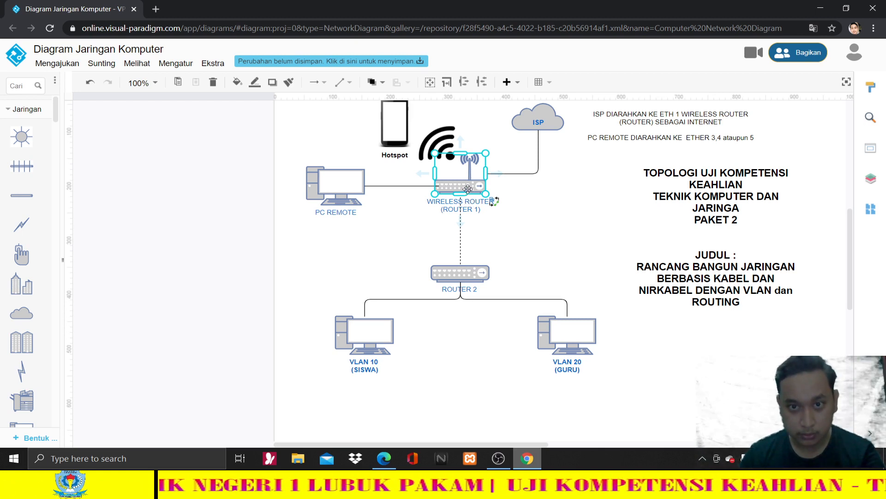
{"action": "left_click", "coordinate": [523, 238]}
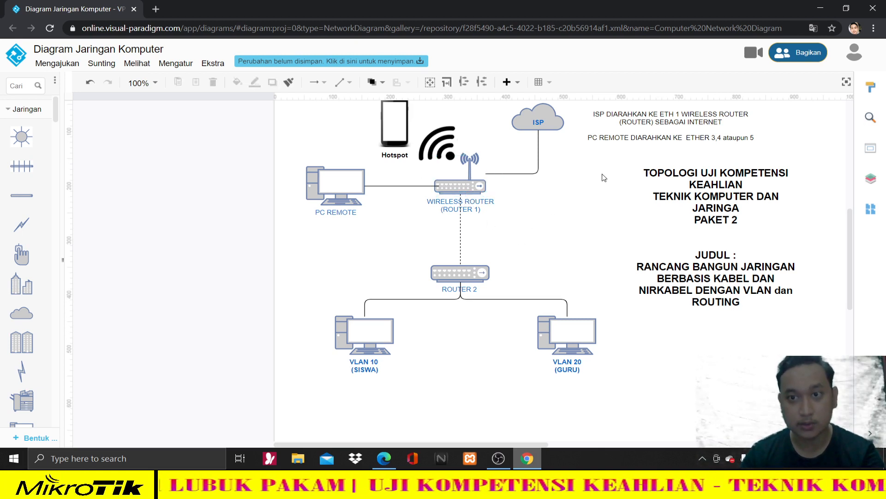
{"action": "left_click", "coordinate": [621, 138]}
{"action": "left_click", "coordinate": [514, 83]}
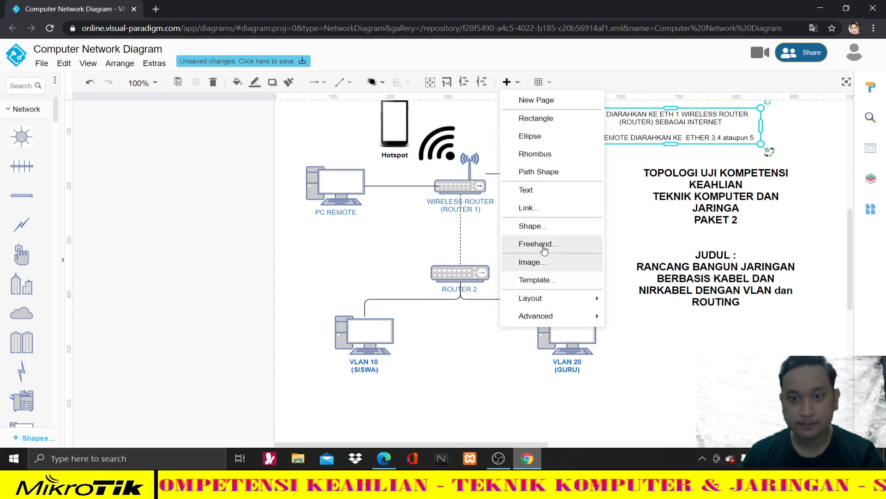
- Add a two-line label 'ETHER 2 dari ROUTER 1 / DIARAHKAN KE ETHER 1 ROUTER 2' next to Router 2
{"action": "left_click", "coordinate": [551, 192]}
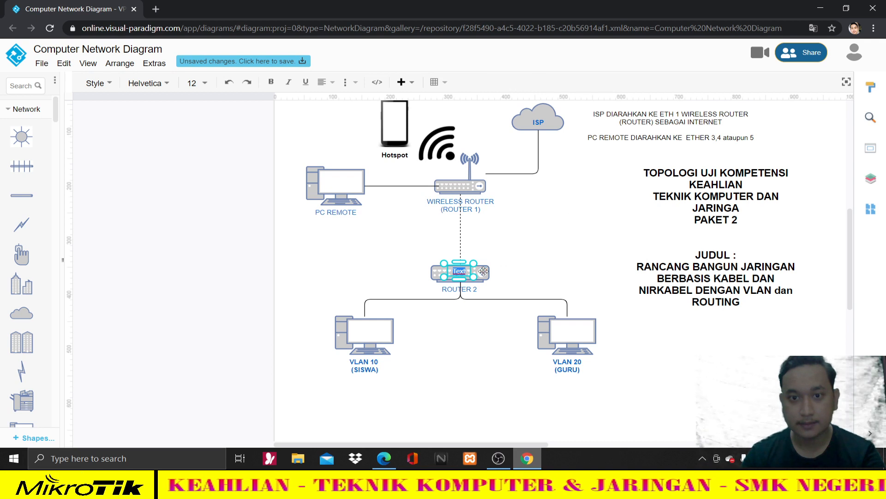
{"action": "left_click_drag", "start_coordinate": [470, 273], "coordinate": [603, 319]}
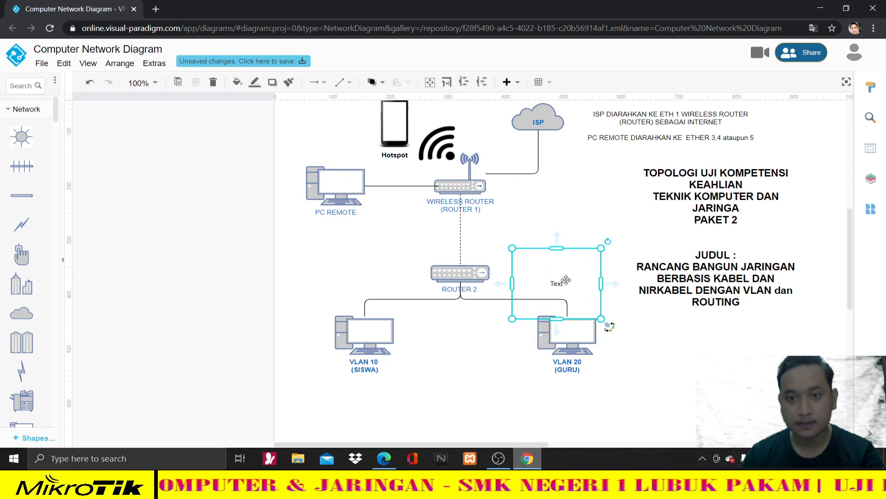
{"action": "left_click_drag", "start_coordinate": [561, 280], "coordinate": [550, 240]}
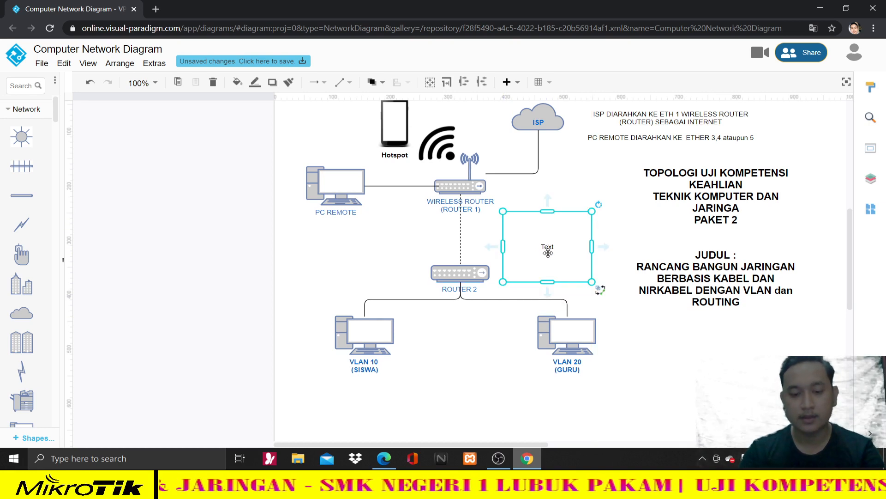
{"action": "double_click", "coordinate": [548, 249]}
{"action": "type", "text": "ETHER 2 da"}
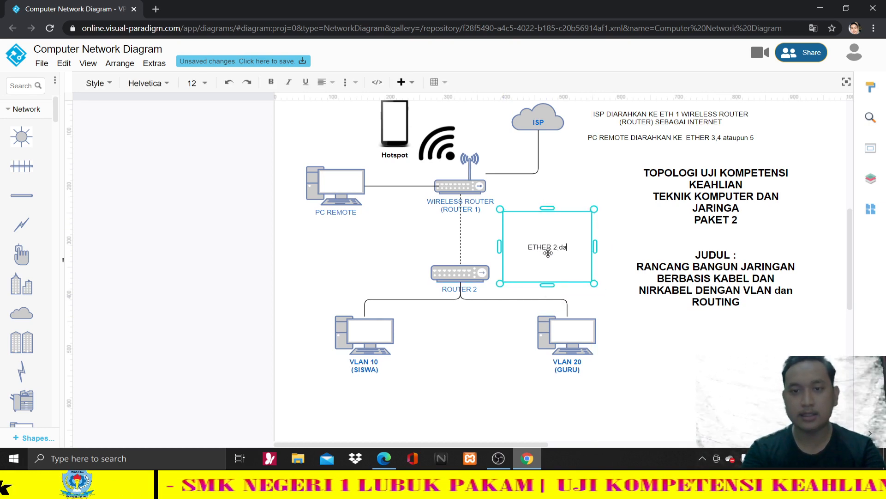
{"action": "type", "text": "ri ROUTER 1"}
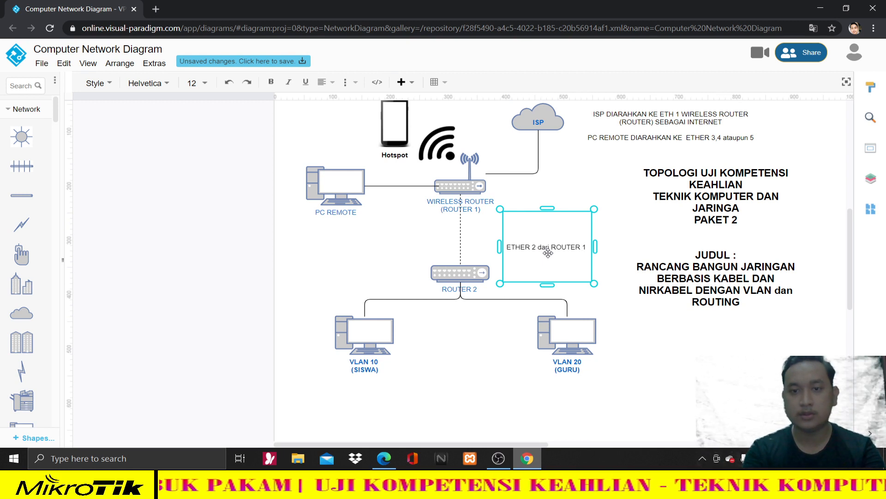
{"action": "key", "text": "Return"}
{"action": "type", "text": "D"}
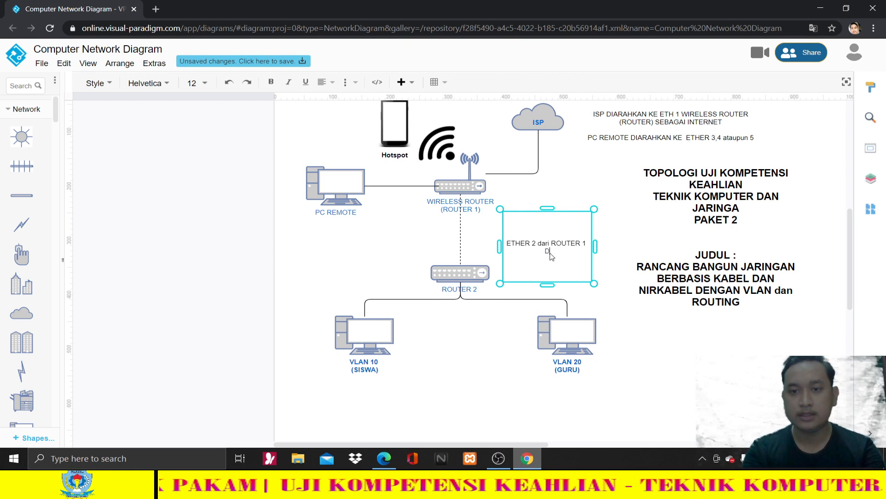
{"action": "type", "text": "IARAHKAN K"}
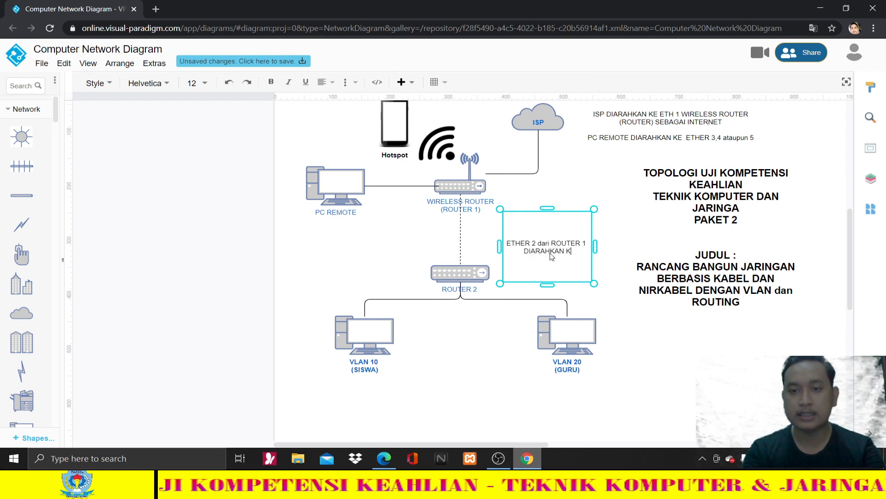
{"action": "type", "text": "E ETHER"}
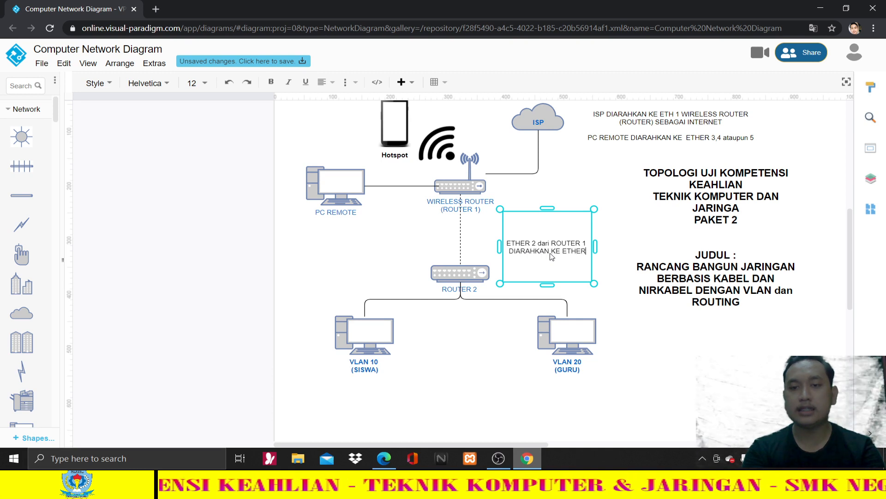
{"action": "type", "text": " 1 ROUTER "}
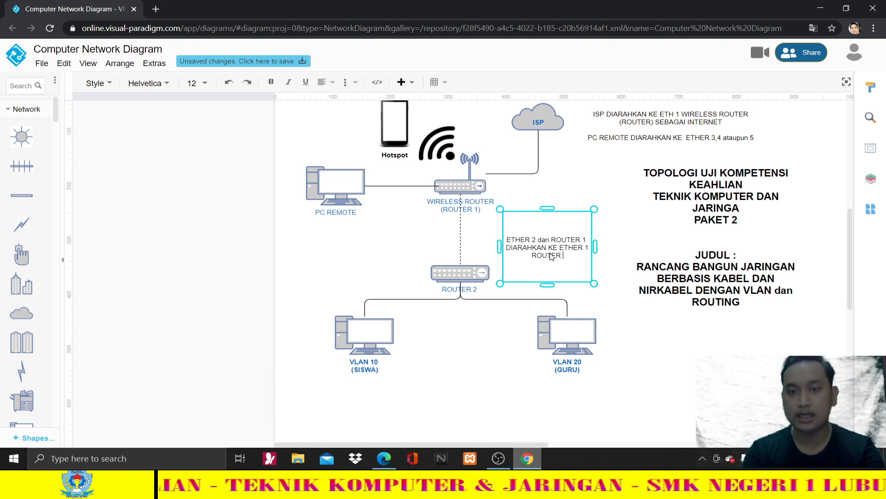
{"action": "type", "text": "2"}
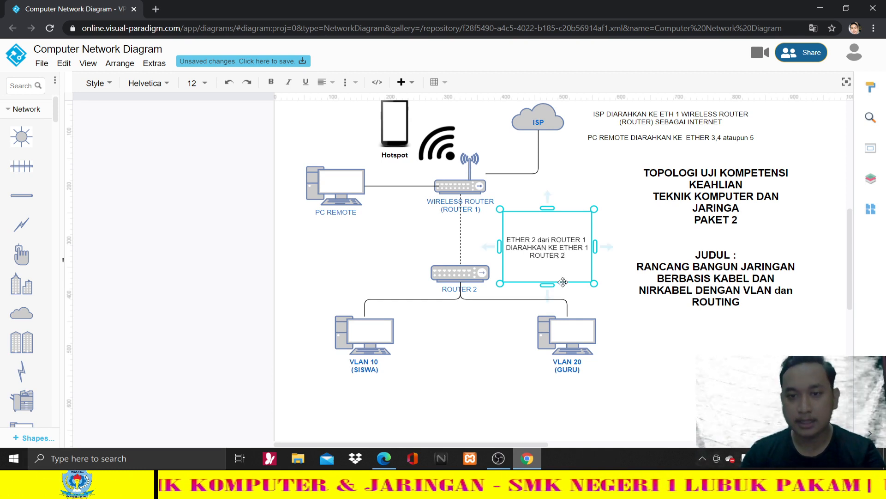
{"action": "left_click_drag", "start_coordinate": [557, 278], "coordinate": [555, 310]}
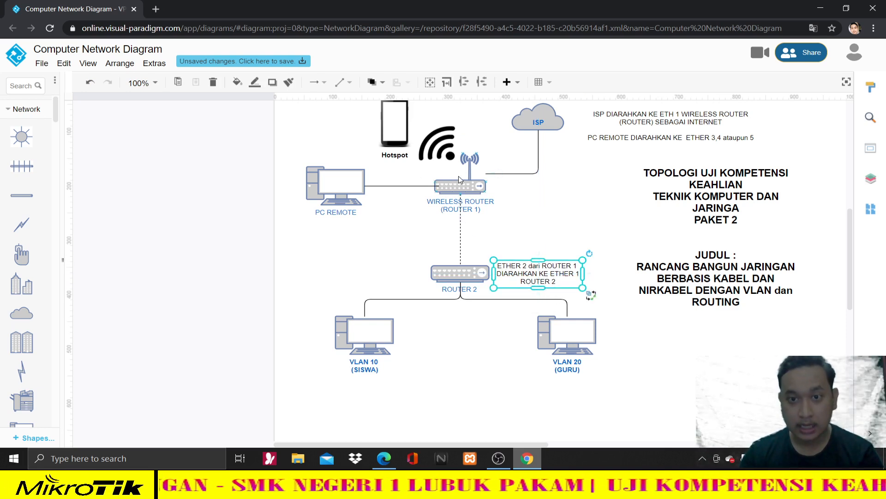
{"action": "left_click", "coordinate": [456, 190]}
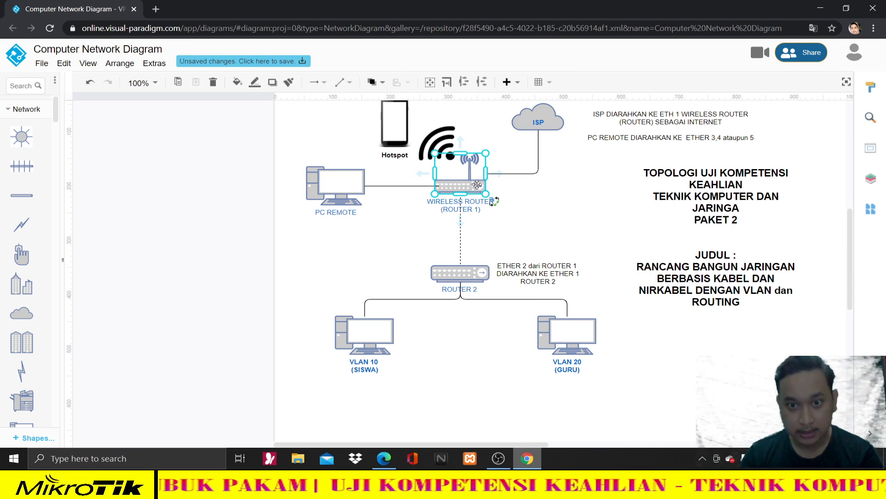
{"action": "left_click", "coordinate": [465, 275]}
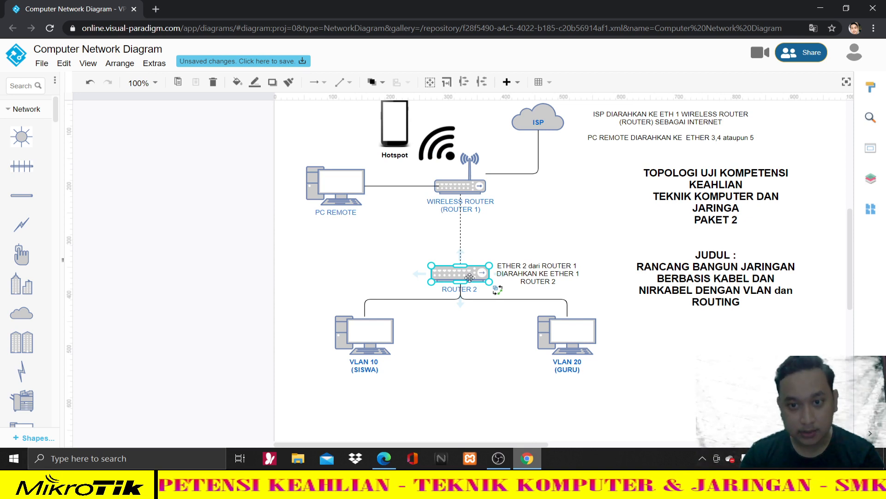
{"action": "left_click", "coordinate": [515, 273]}
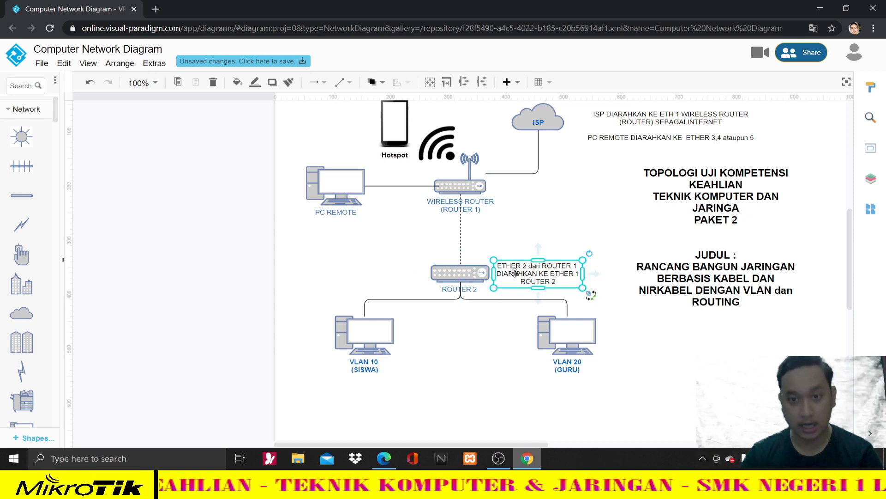
{"action": "left_click", "coordinate": [460, 205]}
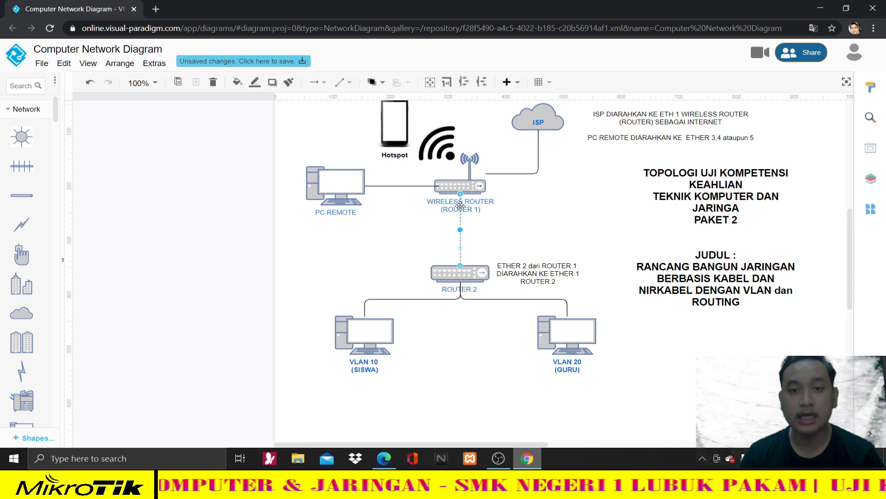
{"action": "left_click", "coordinate": [465, 182]}
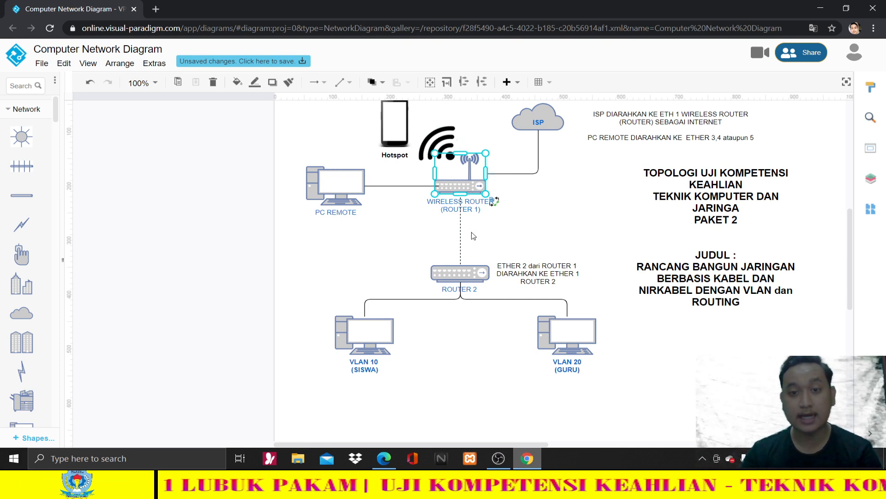
{"action": "left_click", "coordinate": [468, 274]}
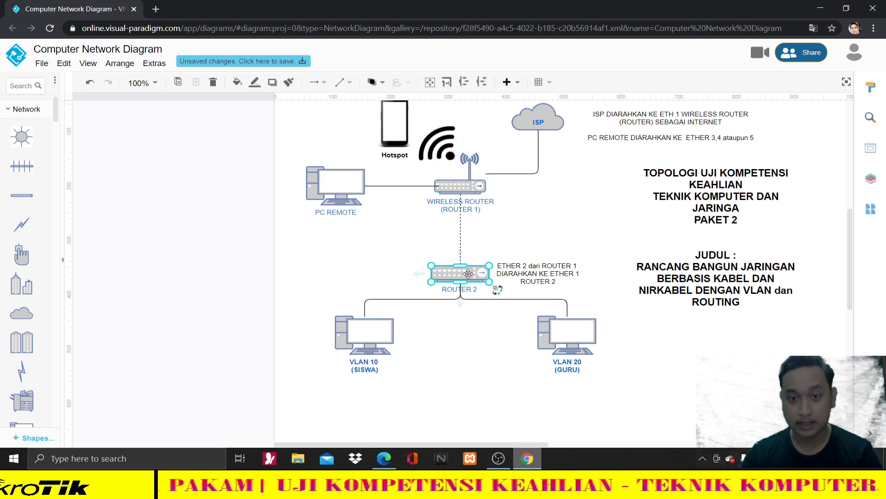
{"action": "left_click", "coordinate": [469, 188]}
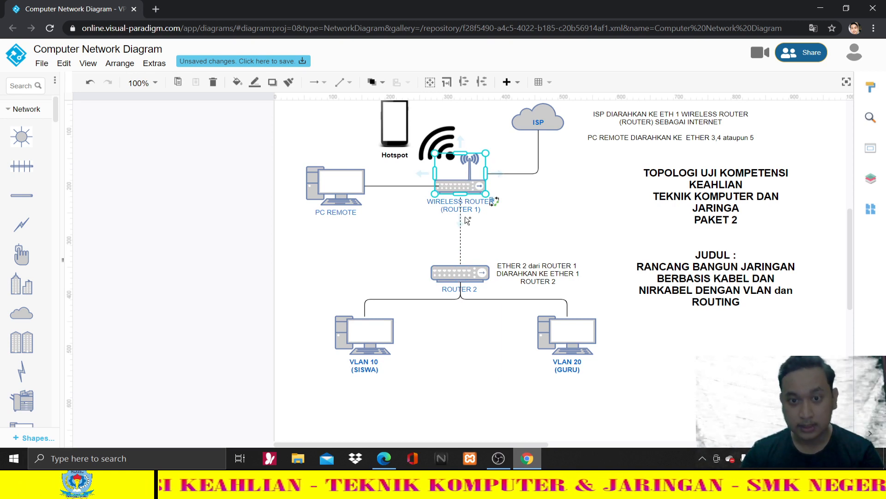
{"action": "left_click", "coordinate": [463, 273]}
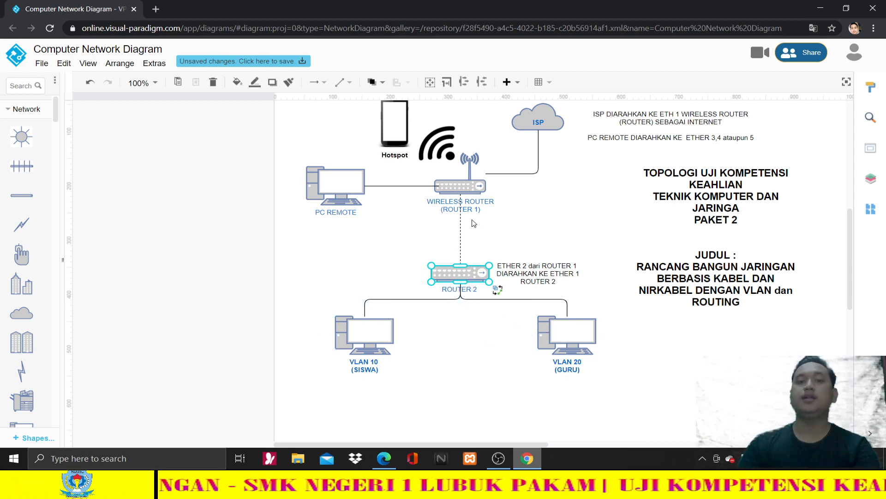
{"action": "left_click", "coordinate": [376, 329]}
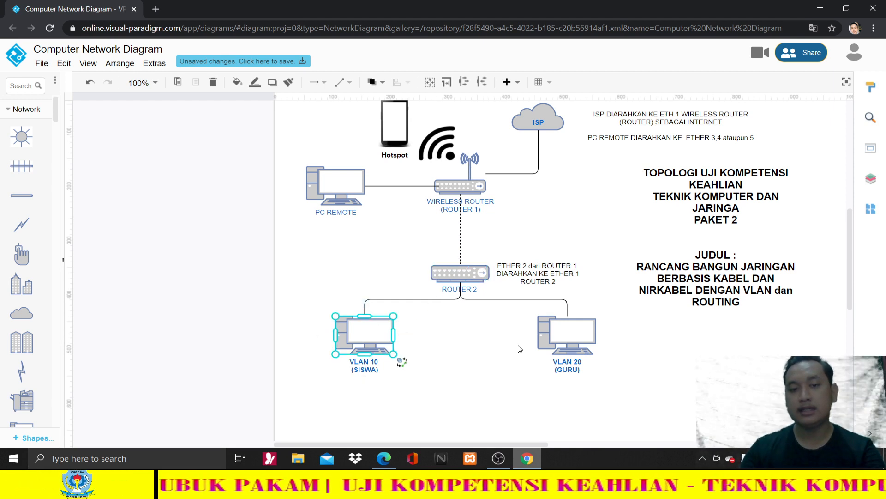
{"action": "left_click", "coordinate": [567, 340]}
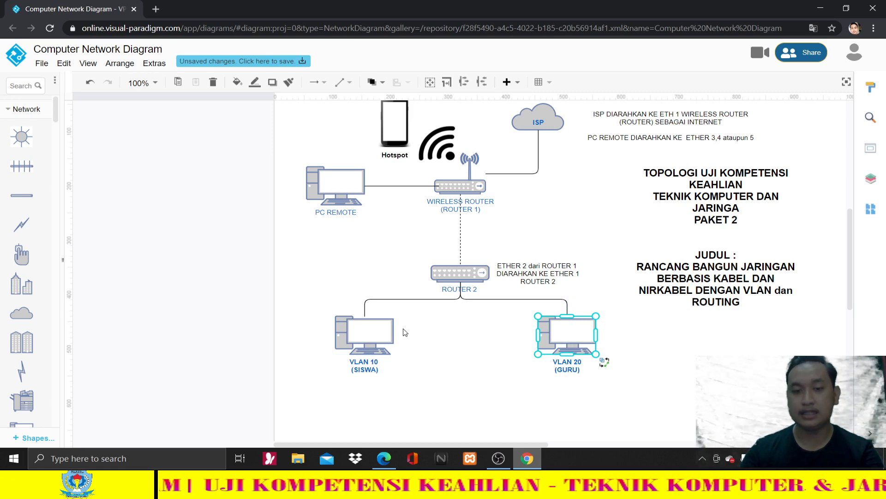
{"action": "left_click", "coordinate": [367, 331]}
{"action": "left_click", "coordinate": [578, 333]}
{"action": "left_click", "coordinate": [364, 335]}
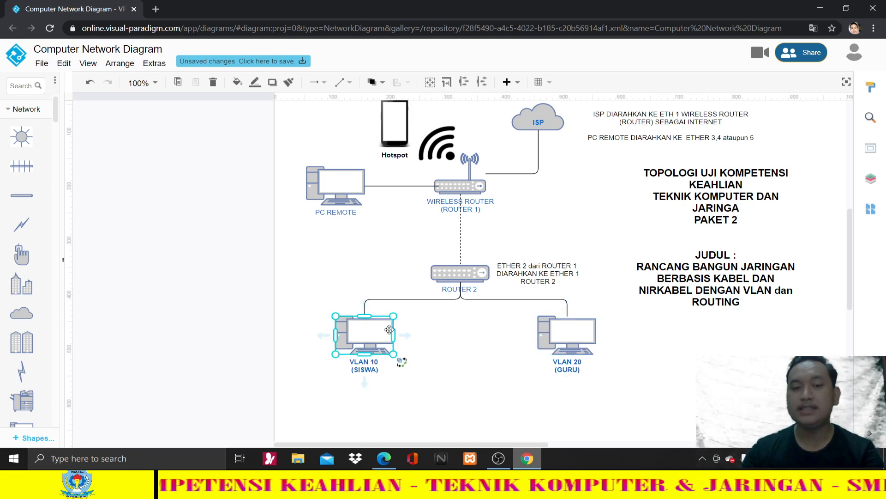
{"action": "left_click", "coordinate": [575, 330]}
{"action": "left_click", "coordinate": [360, 337]}
{"action": "left_click", "coordinate": [598, 341]}
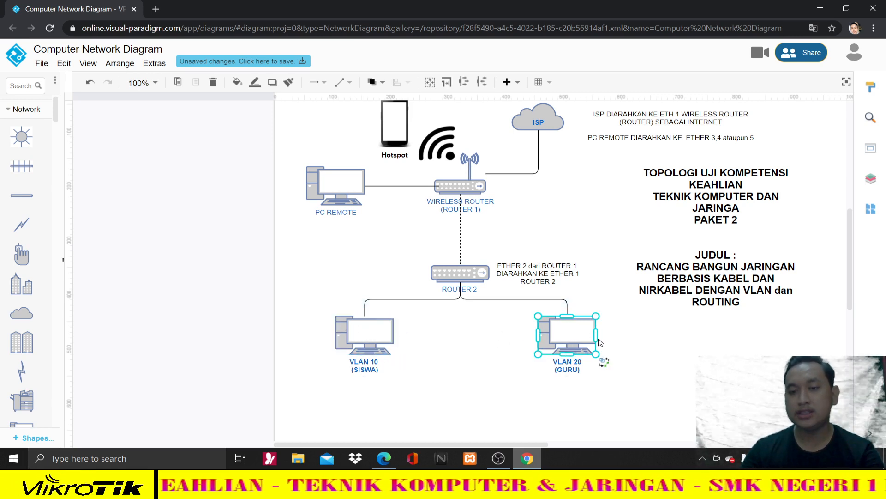
{"action": "left_click", "coordinate": [395, 350]}
{"action": "left_click", "coordinate": [378, 336]}
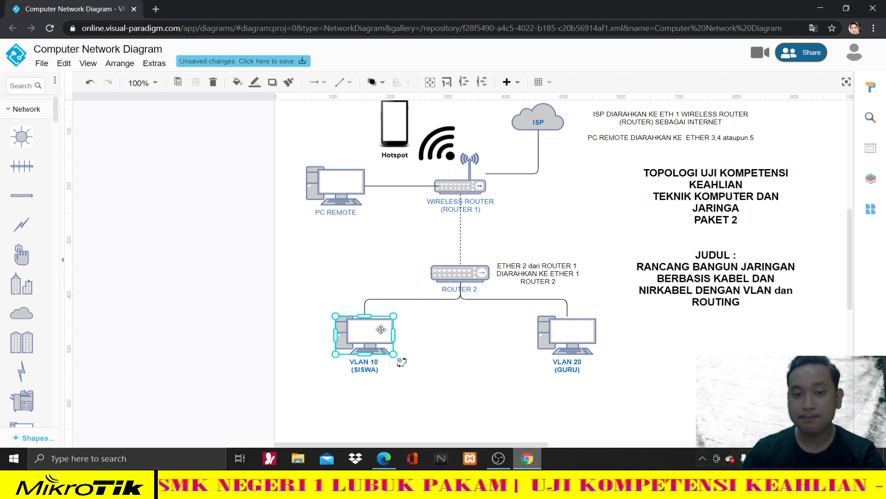
{"action": "left_click", "coordinate": [464, 183]}
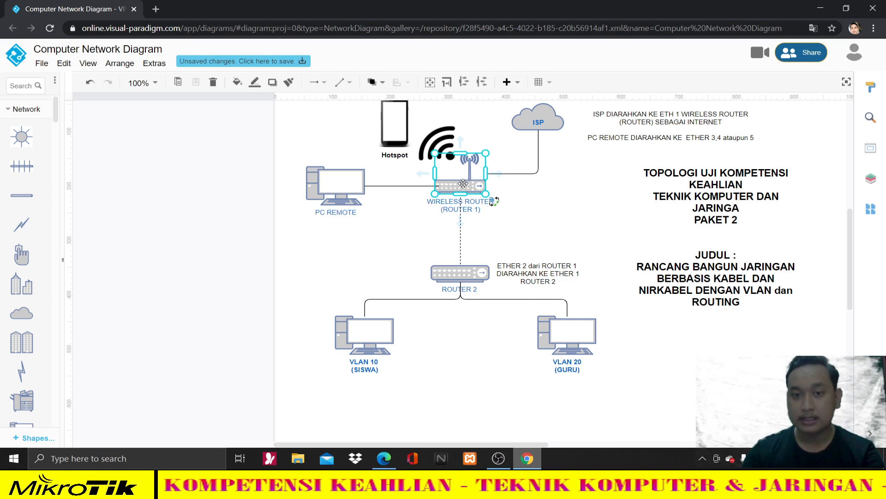
{"action": "left_click", "coordinate": [470, 273]}
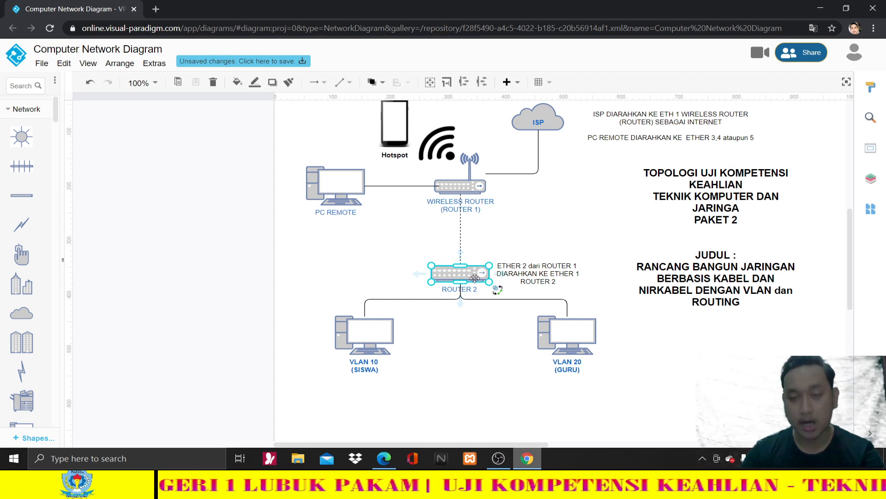
{"action": "left_click", "coordinate": [373, 361]}
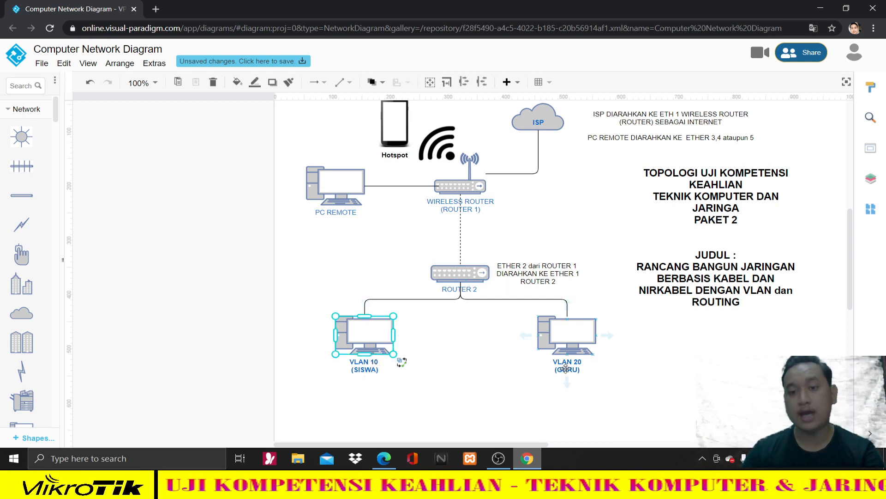
{"action": "left_click", "coordinate": [575, 336]}
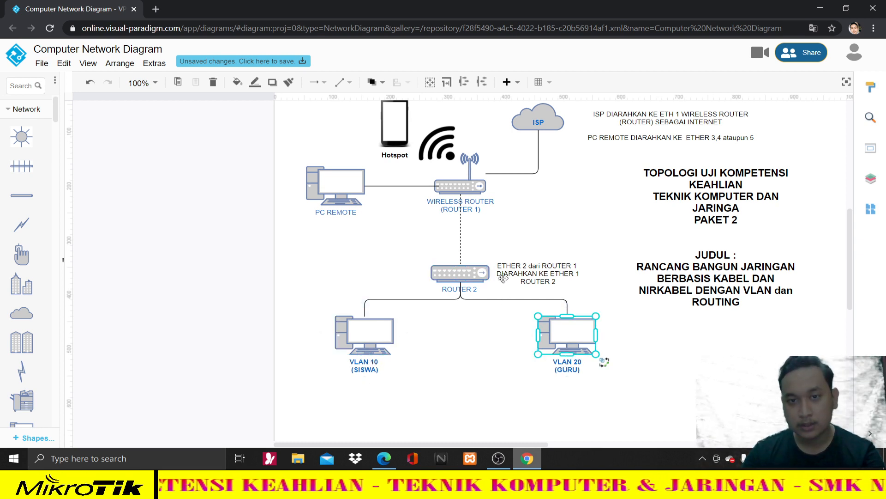
{"action": "left_click", "coordinate": [466, 188]}
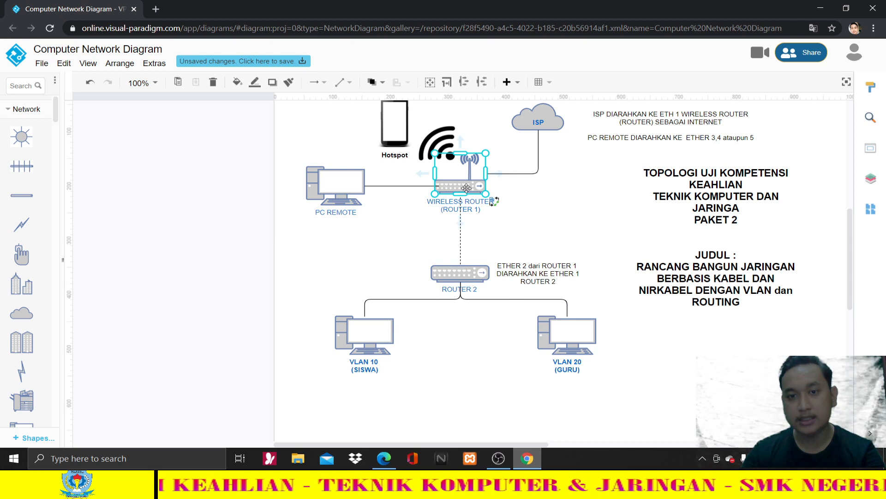
{"action": "left_click", "coordinate": [463, 275]}
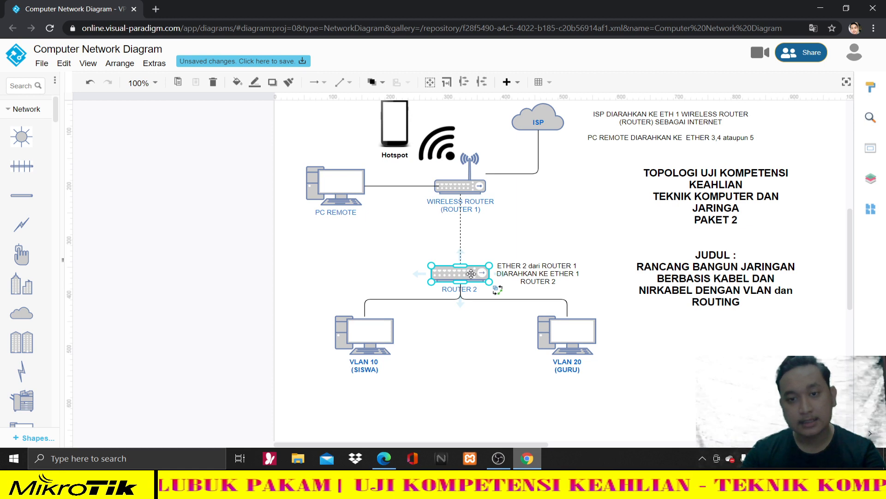
{"action": "left_click", "coordinate": [569, 330]}
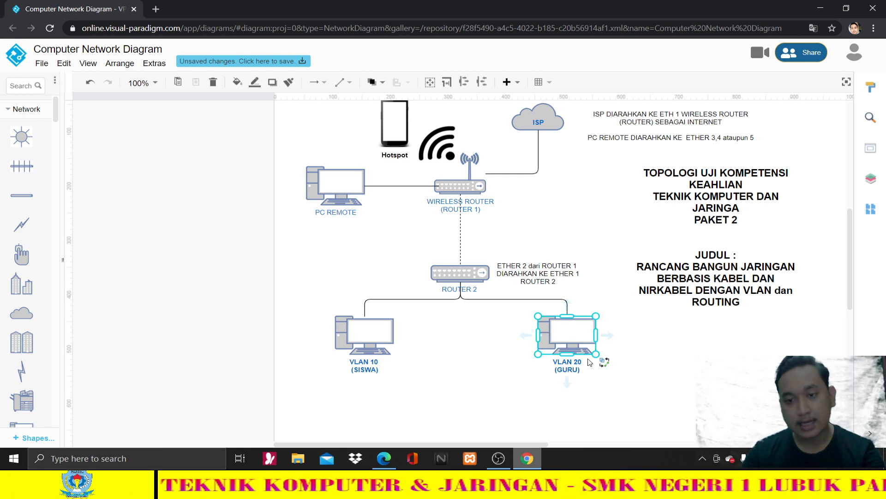
{"action": "left_click", "coordinate": [469, 188]}
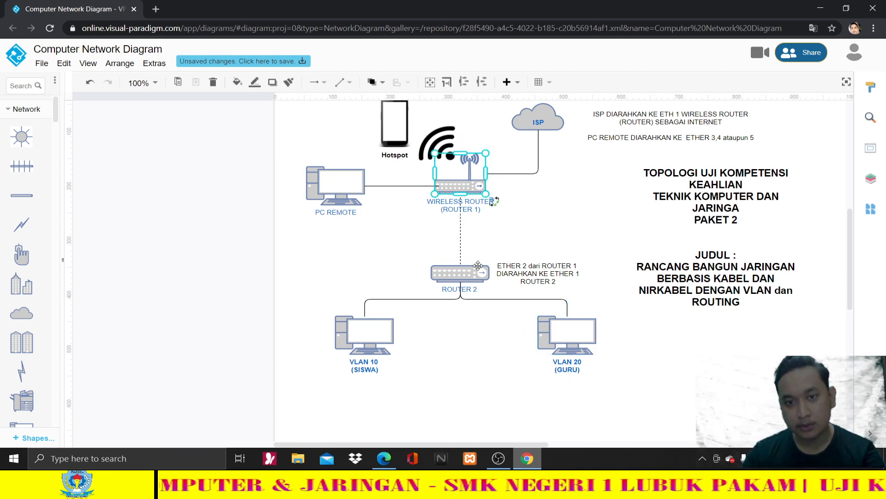
{"action": "left_click", "coordinate": [453, 274]}
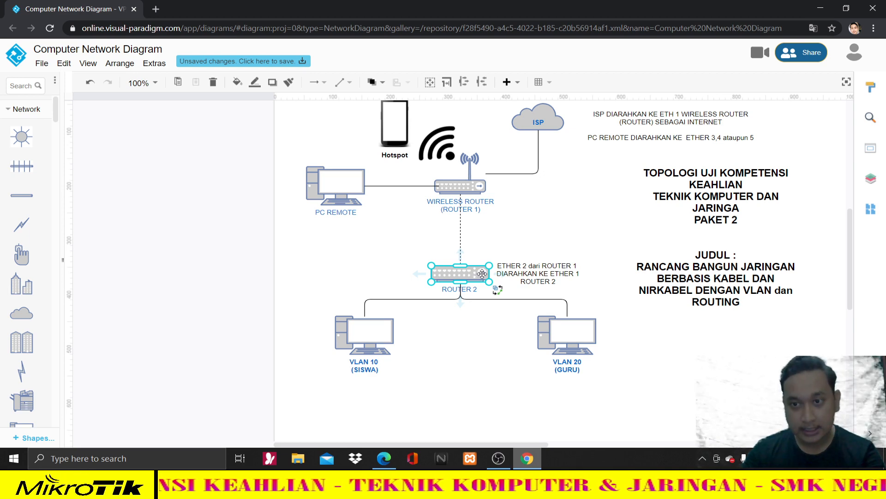
- Close the unsaved diagram window and minimize the PDF to reveal the desktop
{"action": "scroll", "coordinate": [494, 222], "scroll_direction": "up", "scroll_amount": 2}
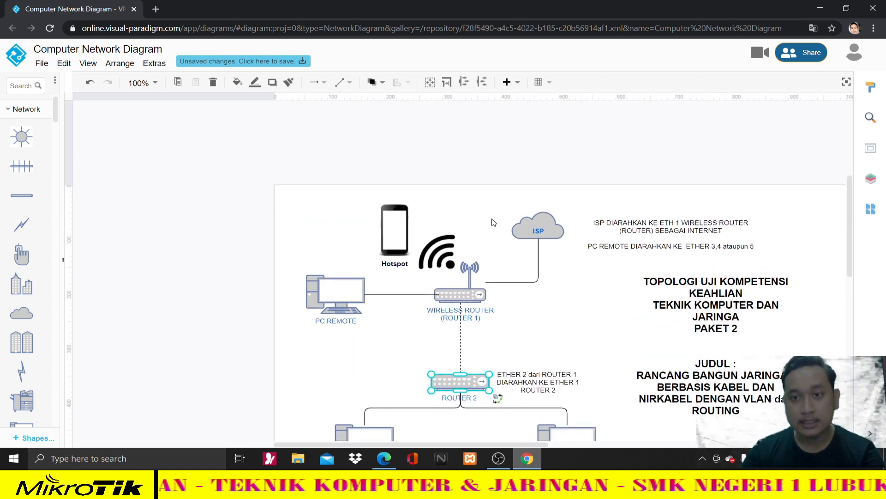
{"action": "scroll", "coordinate": [493, 222], "scroll_direction": "down", "scroll_amount": 2}
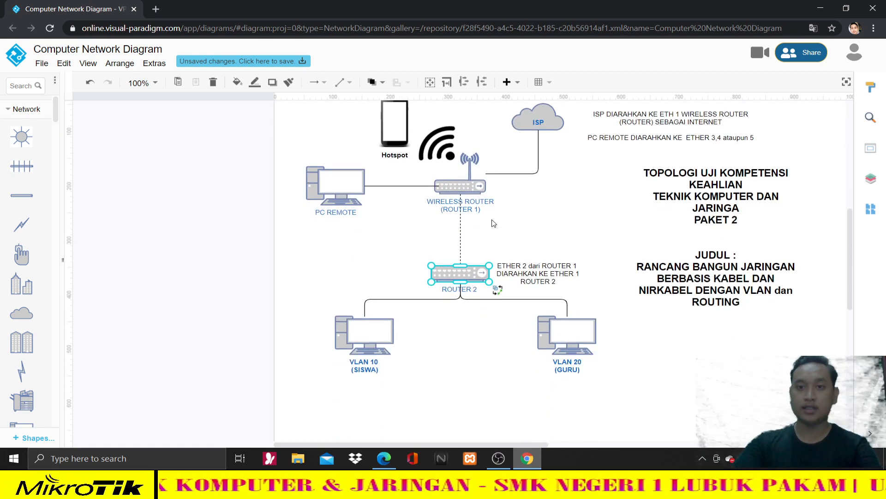
{"action": "left_click", "coordinate": [553, 216]}
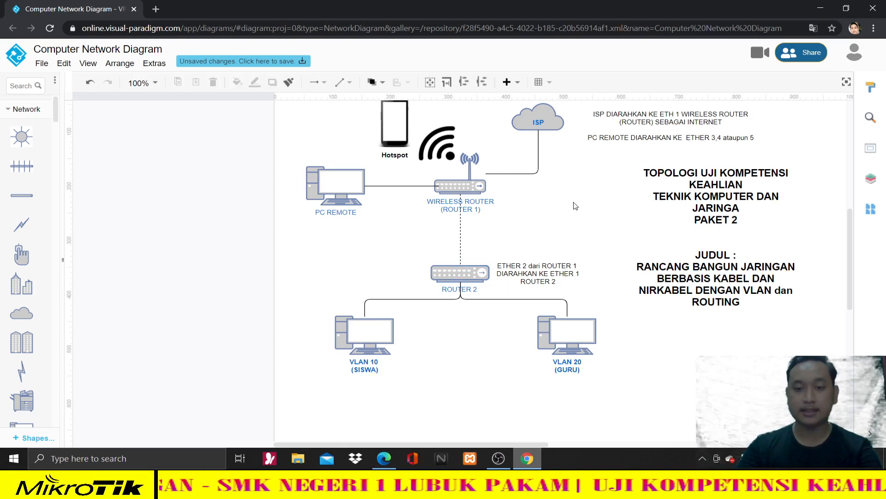
{"action": "left_click", "coordinate": [872, 7]}
{"action": "left_click", "coordinate": [821, 8]}
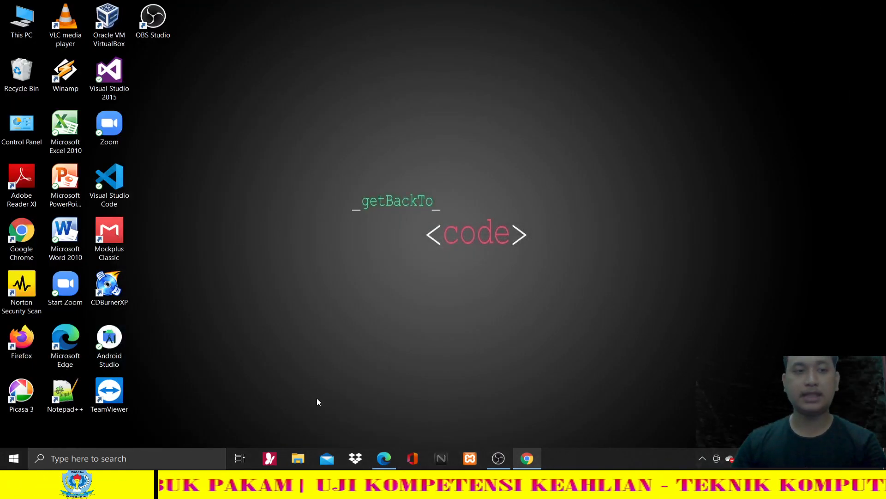
- Drag winbox64 from the Downloads folder onto the desktop, then close File Explorer
{"action": "left_click", "coordinate": [304, 455]}
{"action": "left_click", "coordinate": [48, 151]}
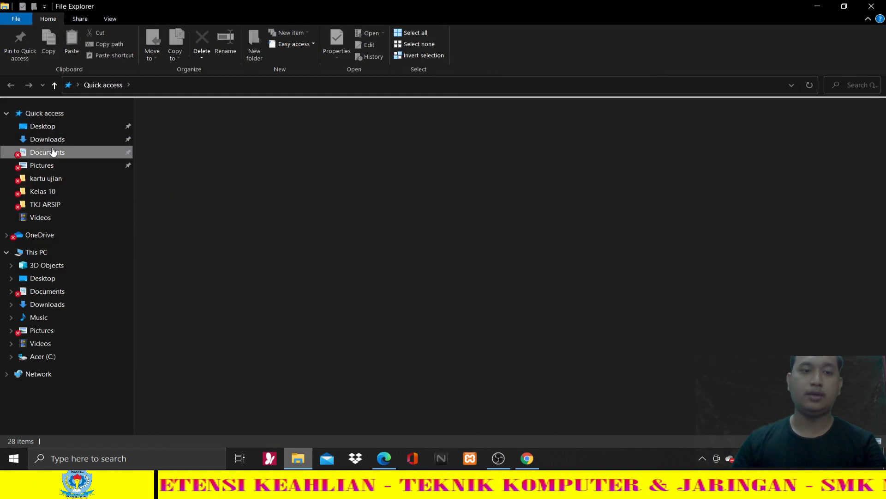
{"action": "left_click", "coordinate": [58, 138]}
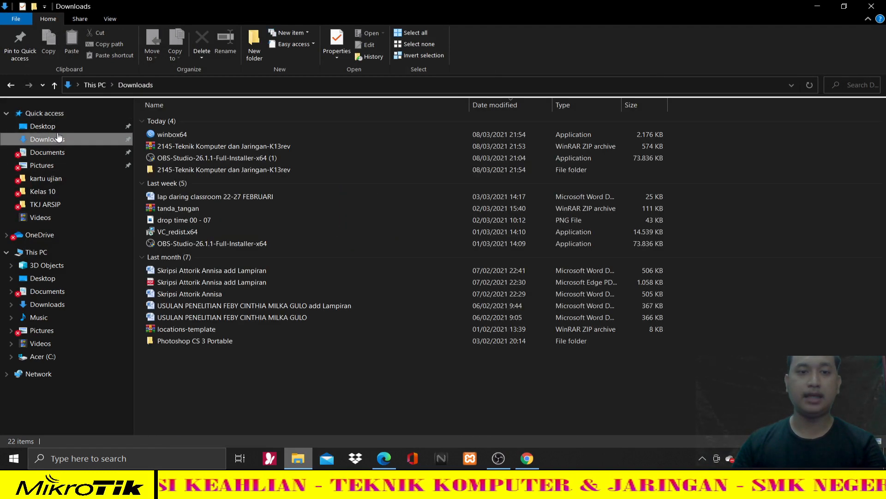
{"action": "left_click", "coordinate": [187, 133]}
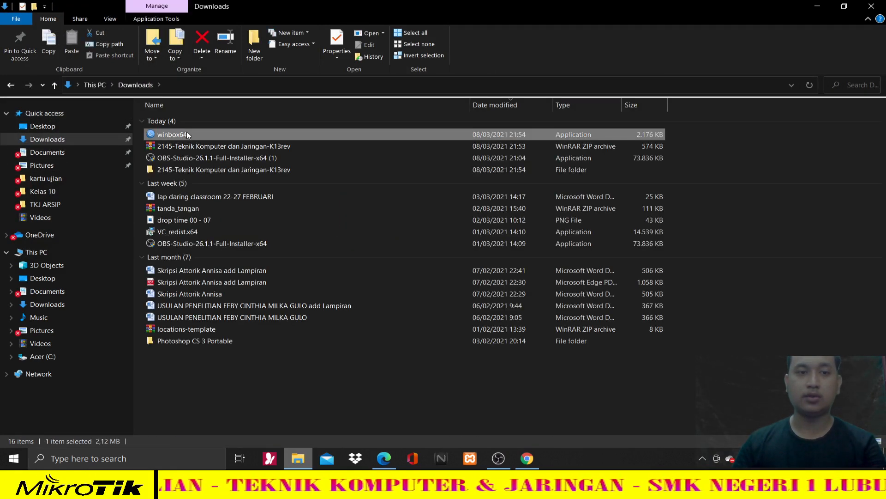
{"action": "left_click", "coordinate": [844, 6]}
{"action": "left_click_drag", "start_coordinate": [407, 195], "coordinate": [178, 84]}
{"action": "left_click", "coordinate": [356, 230]}
{"action": "key", "text": "alt+F4"}
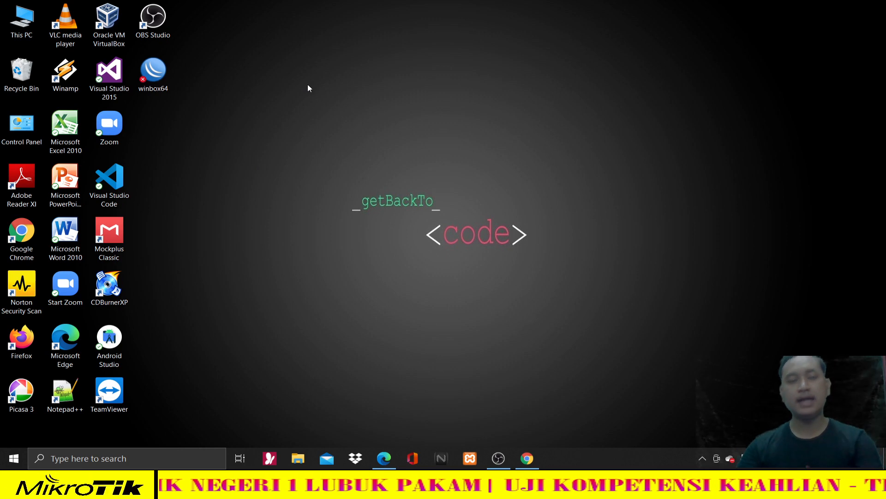
- Launch Notepad via Run and write '1. Kita lakukan setting di ETH 1'
{"action": "key", "text": "super"}
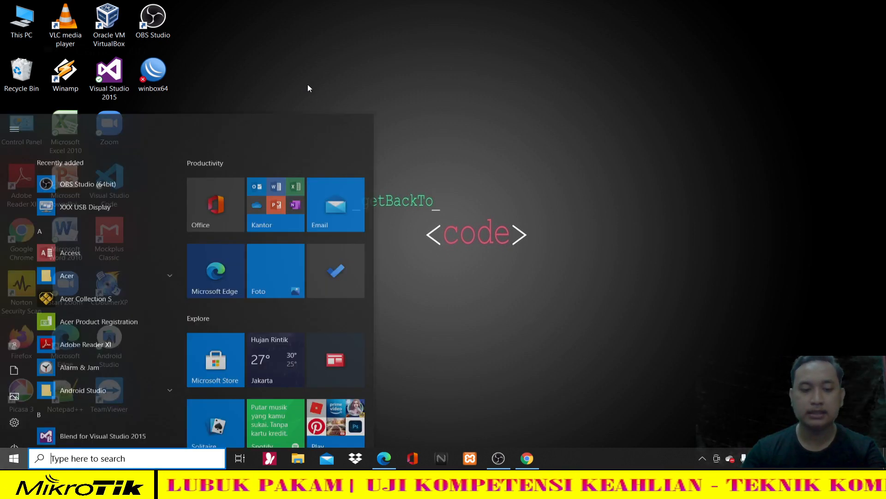
{"action": "key", "text": "super+r"}
{"action": "type", "text": "notepa"}
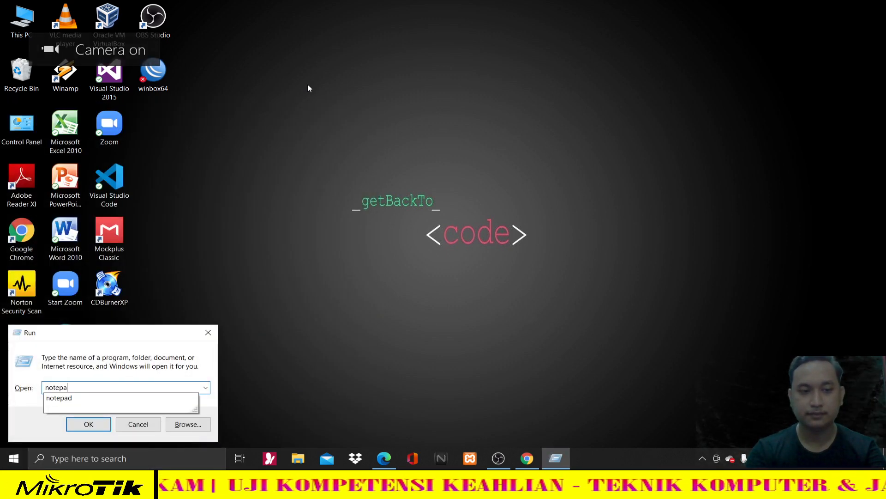
{"action": "type", "text": "d"}
{"action": "key", "text": "Return"}
{"action": "type", "text": "1"}
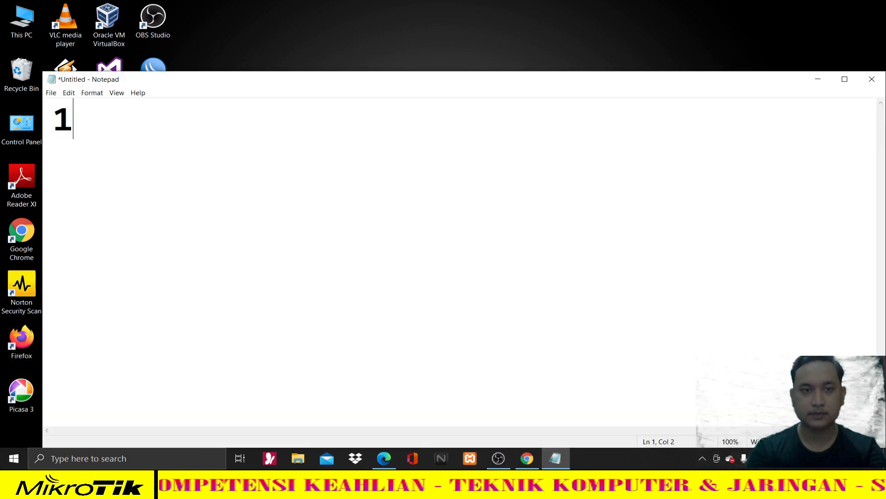
{"action": "type", "text": "ita lakukan "}
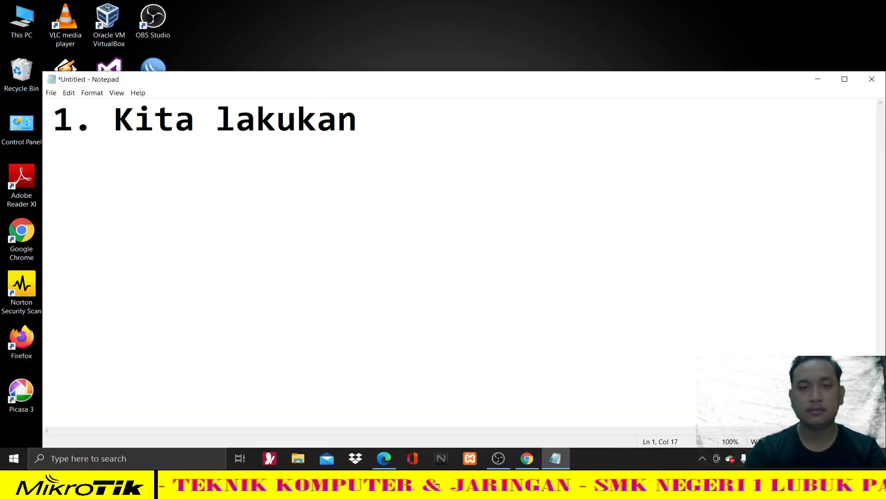
{"action": "type", "text": "setting"}
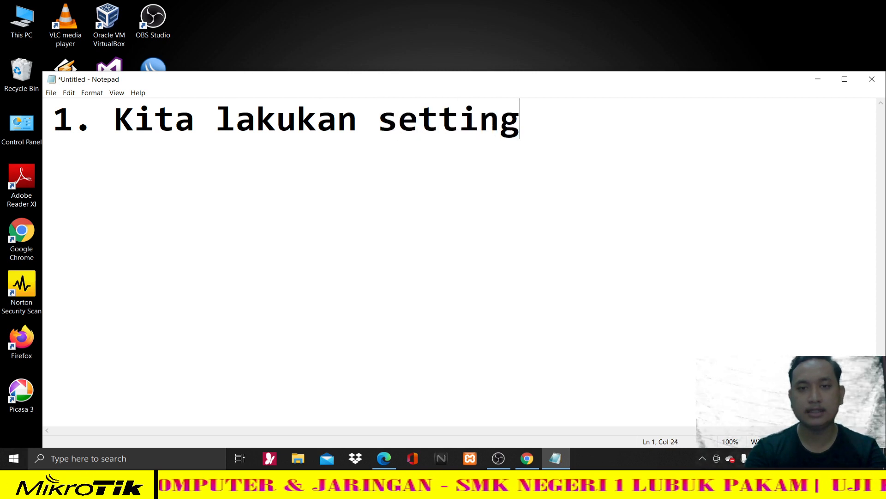
{"action": "type", "text": " di ETH"}
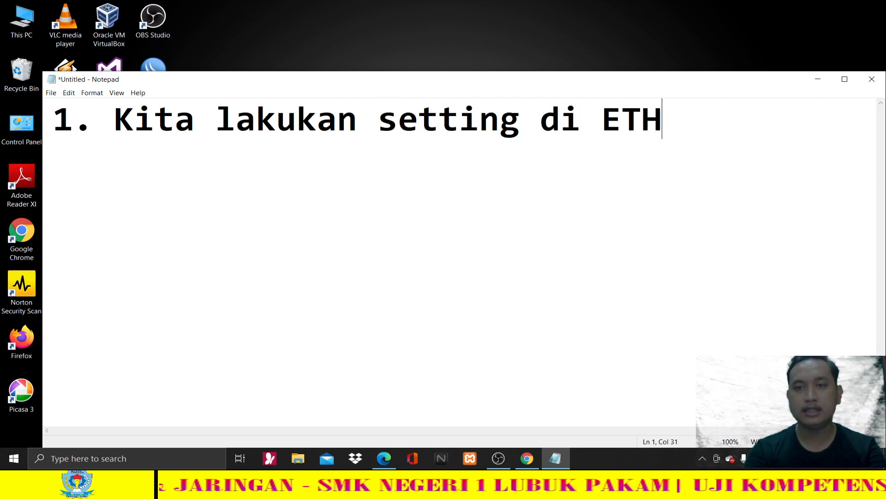
{"action": "type", "text": " 1"}
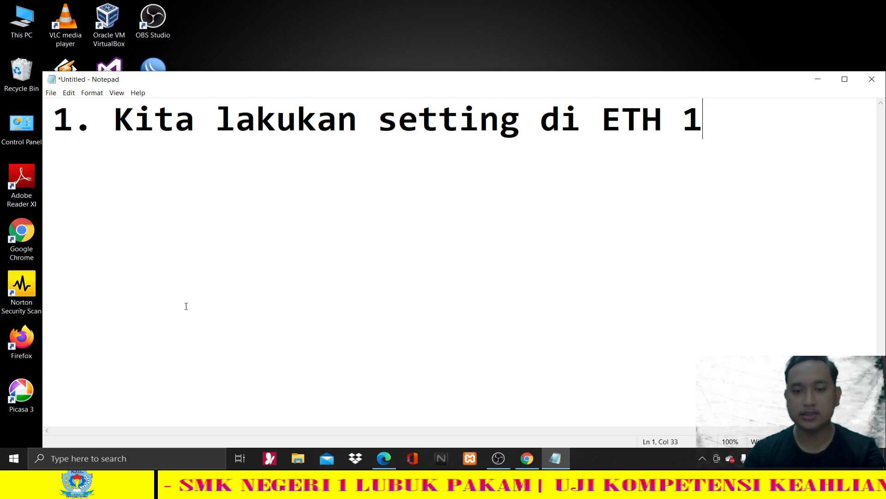
- Read the Ether 1 requirements under b. Konfigurasi in the task PDF, then minimize Edge
{"action": "key", "text": "alt+Tab"}
{"action": "scroll", "coordinate": [372, 331], "scroll_direction": "down", "scroll_amount": 10}
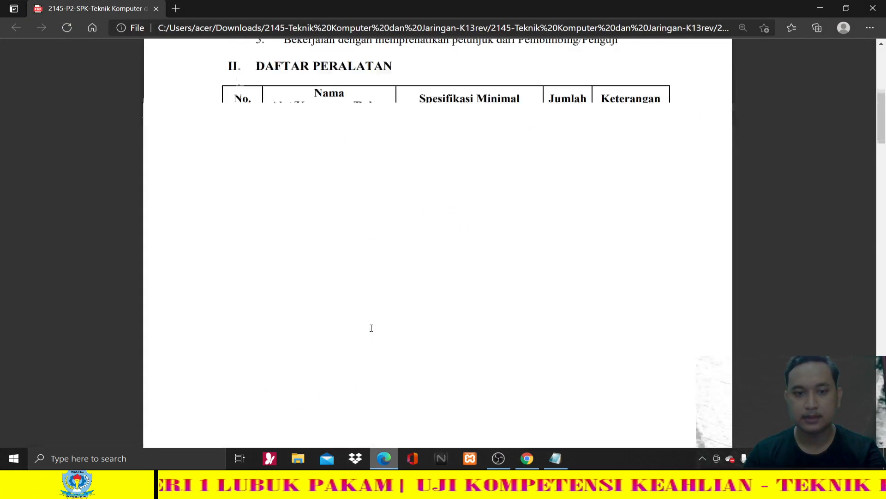
{"action": "scroll", "coordinate": [372, 331], "scroll_direction": "down", "scroll_amount": 8}
{"action": "scroll", "coordinate": [322, 190], "scroll_direction": "up", "scroll_amount": 2}
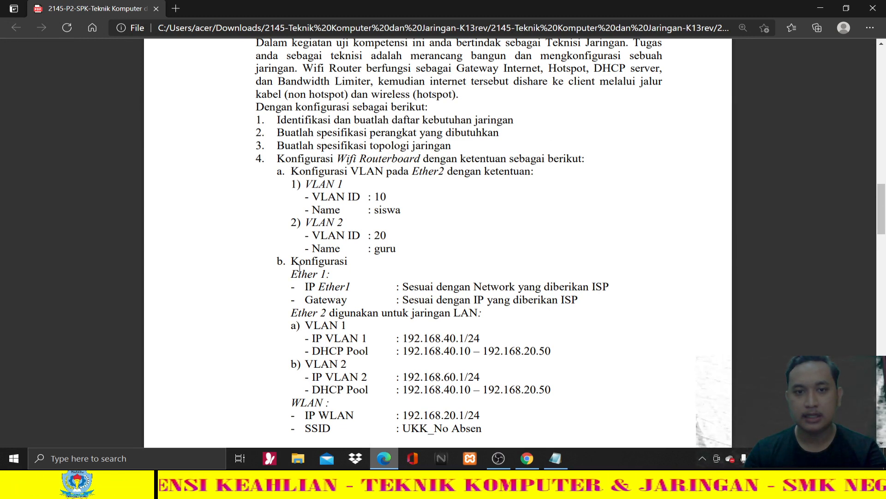
{"action": "left_click_drag", "start_coordinate": [294, 274], "coordinate": [345, 287]}
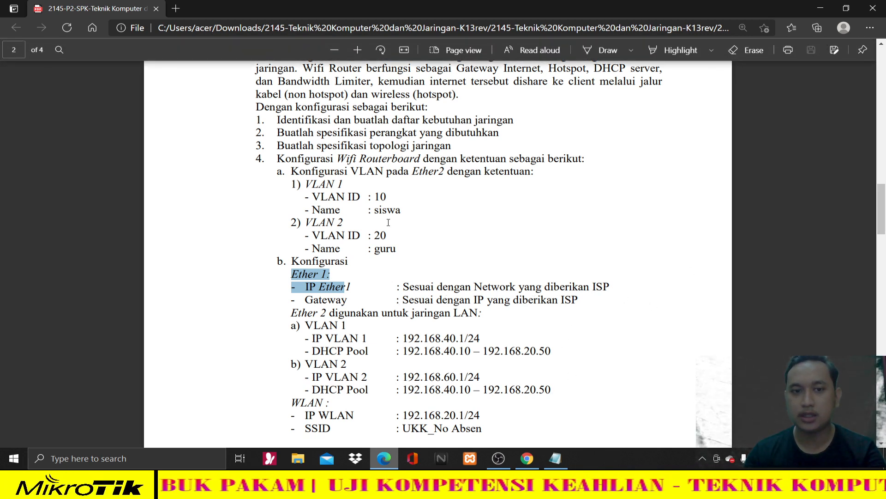
{"action": "left_click", "coordinate": [303, 276]}
{"action": "left_click_drag", "start_coordinate": [280, 262], "coordinate": [607, 298]}
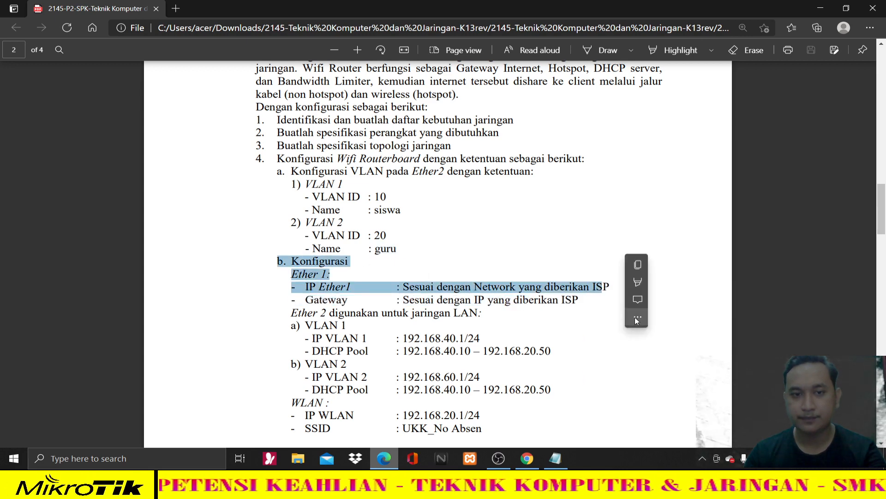
{"action": "right_click", "coordinate": [635, 317]}
{"action": "left_click", "coordinate": [818, 11]}
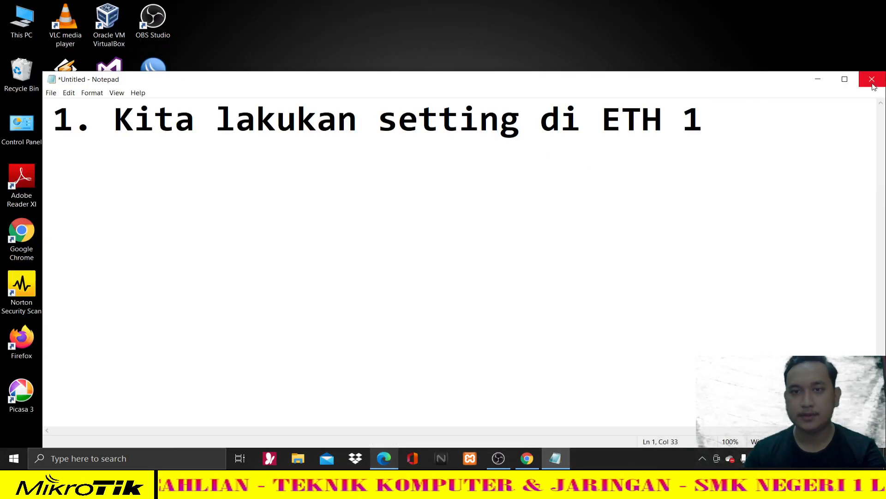
- Run winbox64 and connect to the discovered MikroTik RB951Ui-2HnD router, maximized
{"action": "left_click", "coordinate": [818, 79]}
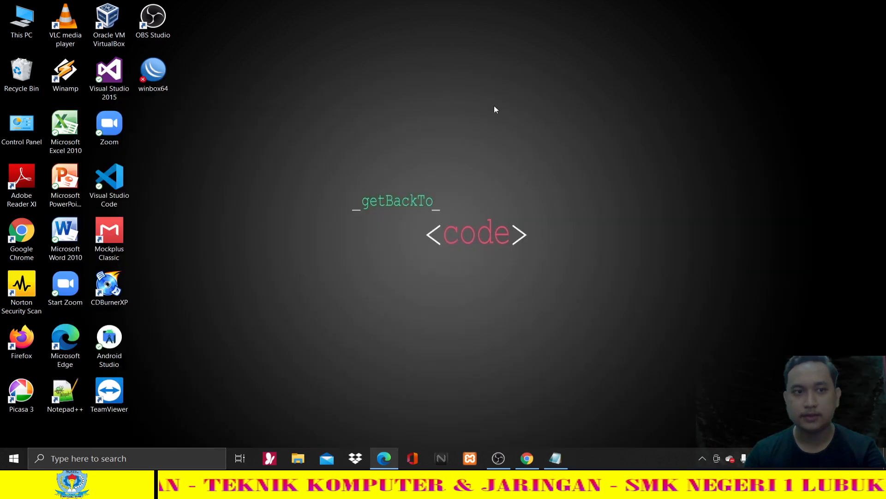
{"action": "double_click", "coordinate": [157, 74]}
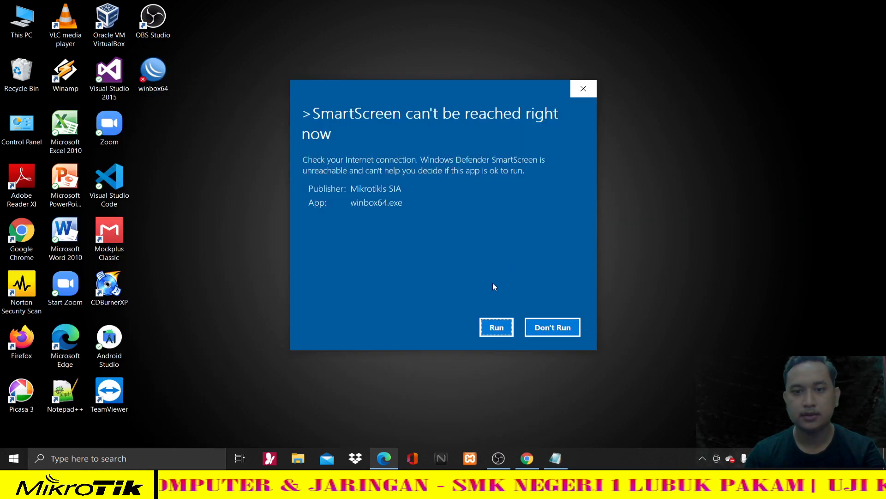
{"action": "left_click", "coordinate": [497, 327]}
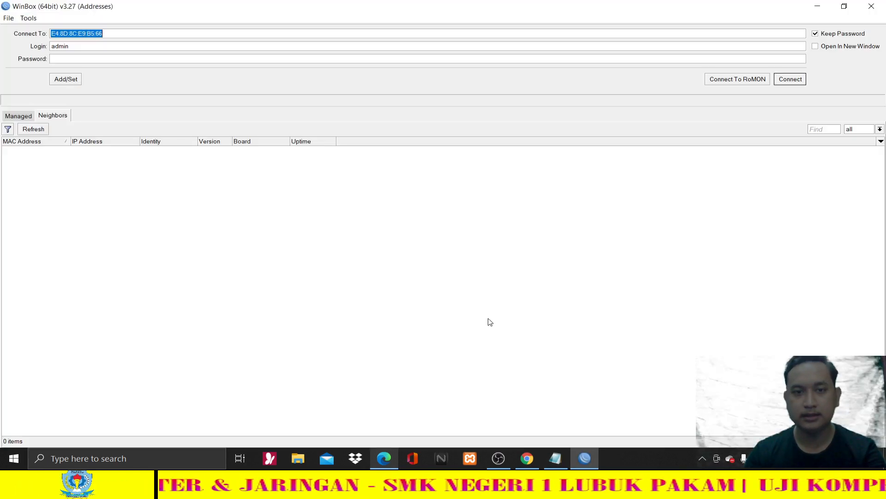
{"action": "left_click", "coordinate": [29, 129]}
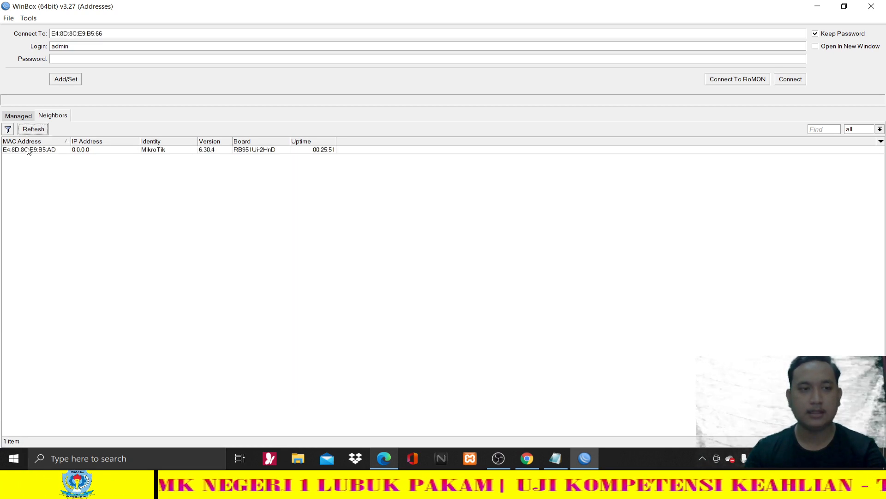
{"action": "left_click", "coordinate": [28, 153]}
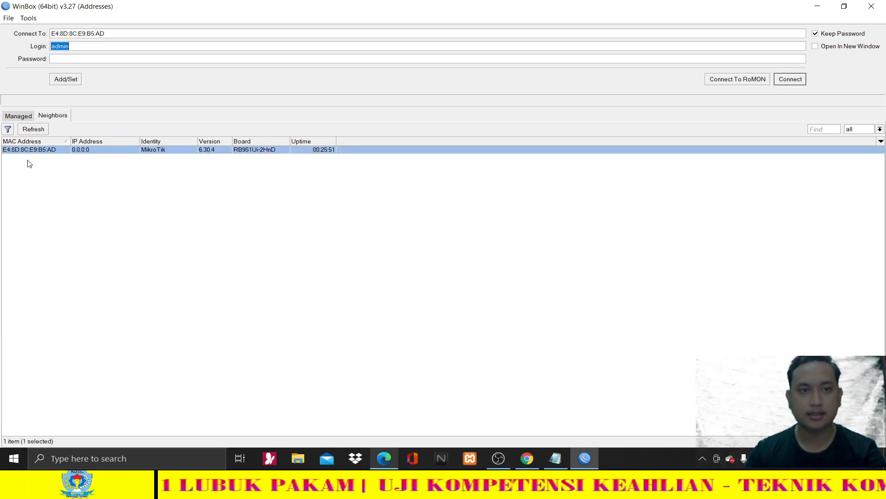
{"action": "left_click", "coordinate": [791, 79]}
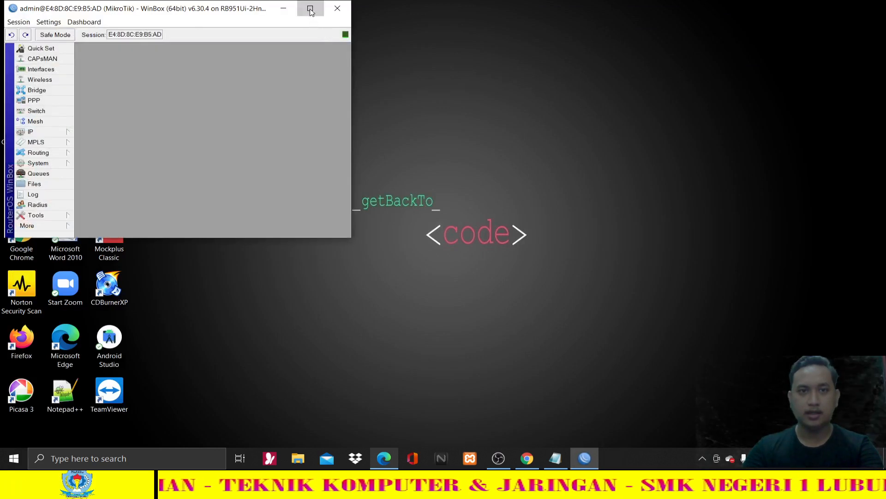
{"action": "left_click", "coordinate": [311, 9]}
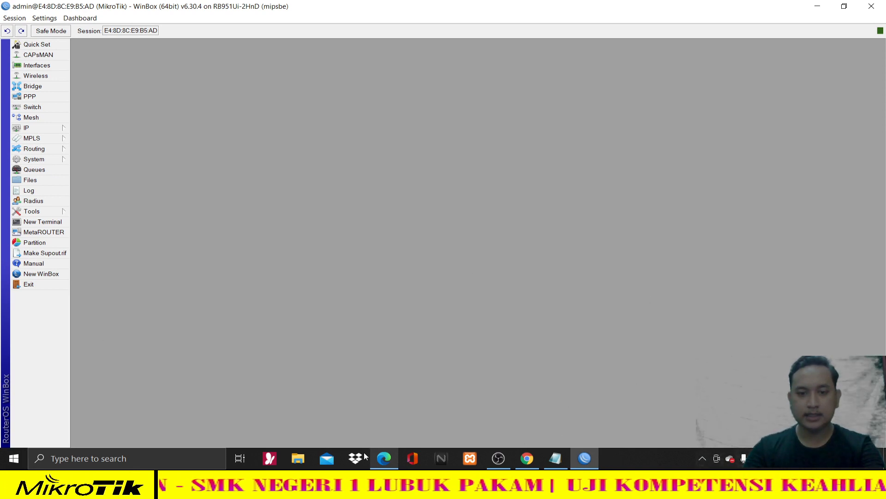
- Glance at the task sheet PDF, then expand the IP menu in WinBox
{"action": "left_click", "coordinate": [383, 458]}
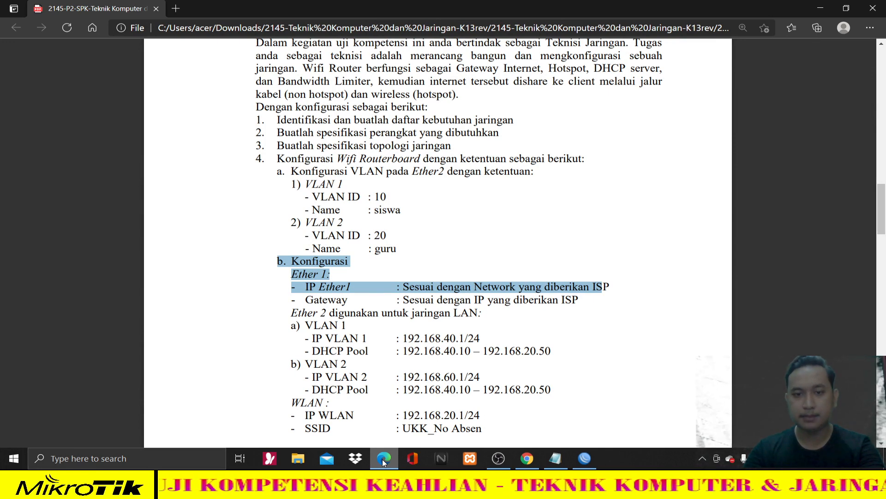
{"action": "left_click", "coordinate": [383, 458]}
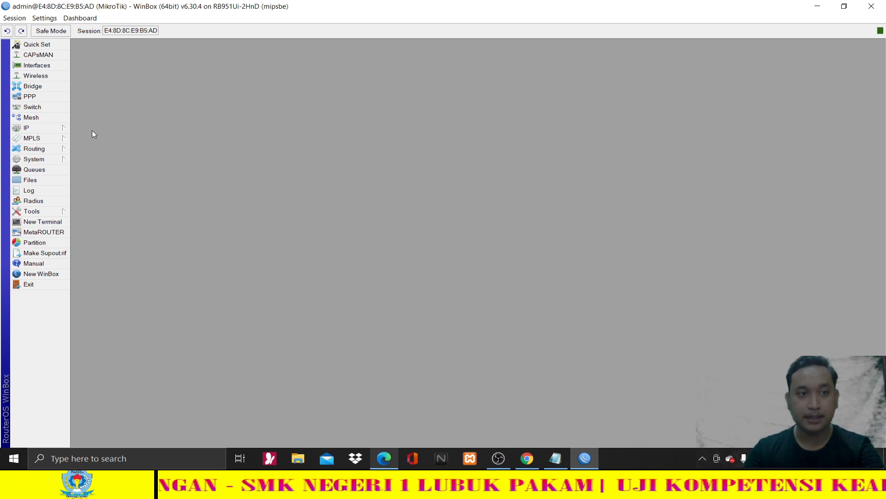
{"action": "left_click", "coordinate": [67, 130]}
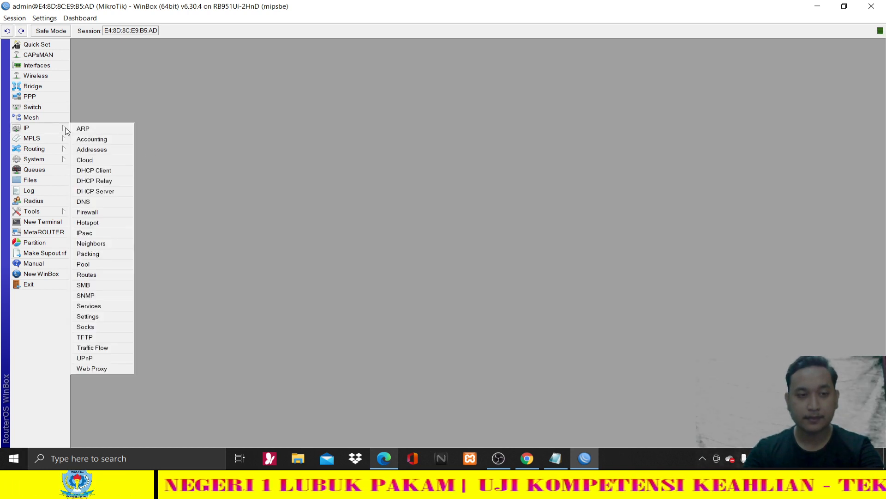
{"action": "left_click", "coordinate": [98, 175]}
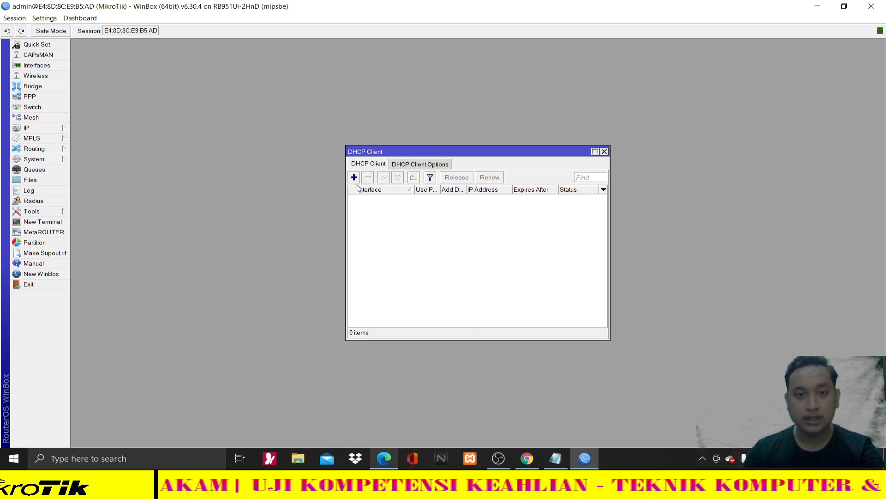
{"action": "left_click", "coordinate": [355, 177]}
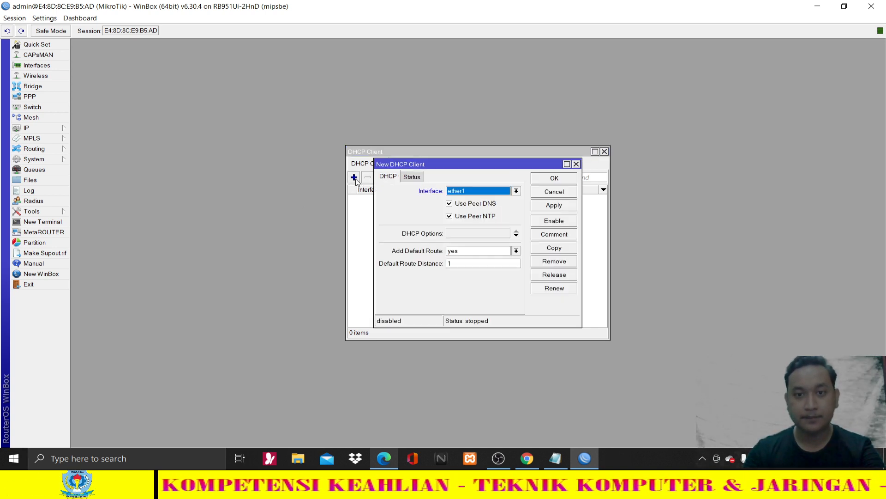
{"action": "left_click", "coordinate": [576, 164]}
{"action": "left_click", "coordinate": [605, 152]}
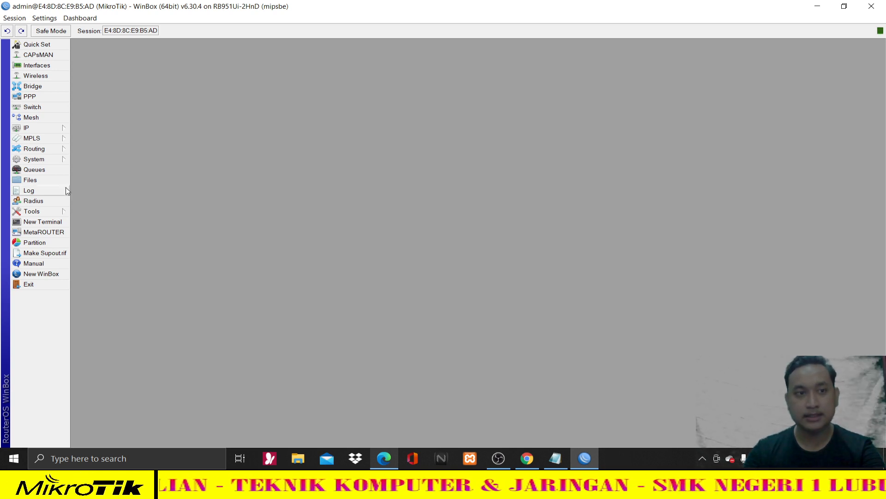
- Rename interface ether1 to Internet
{"action": "left_click", "coordinate": [37, 67]}
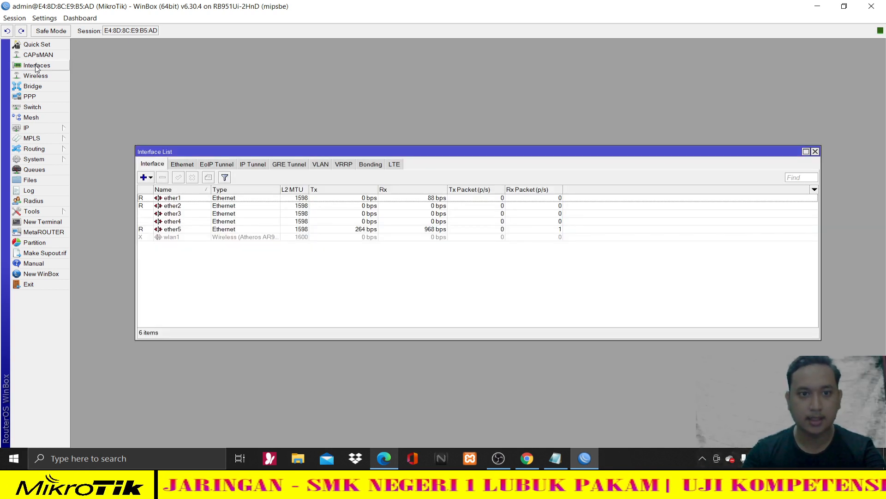
{"action": "double_click", "coordinate": [183, 199]}
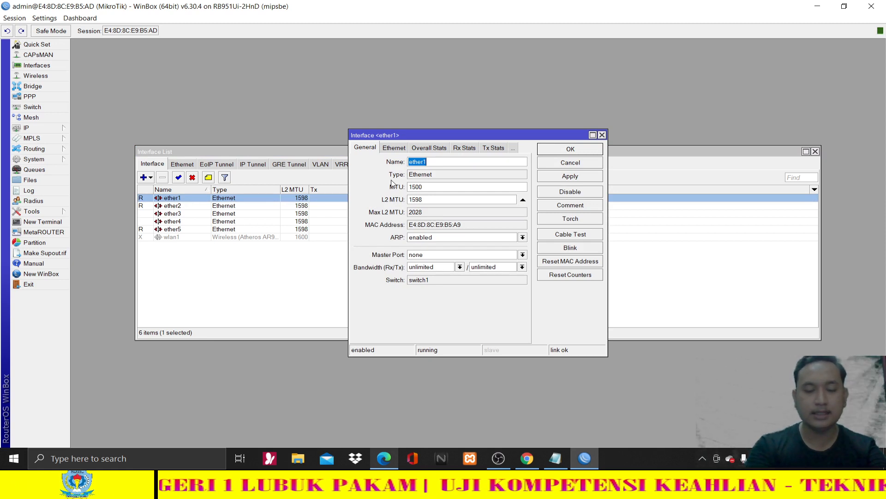
{"action": "type", "text": "Internet"}
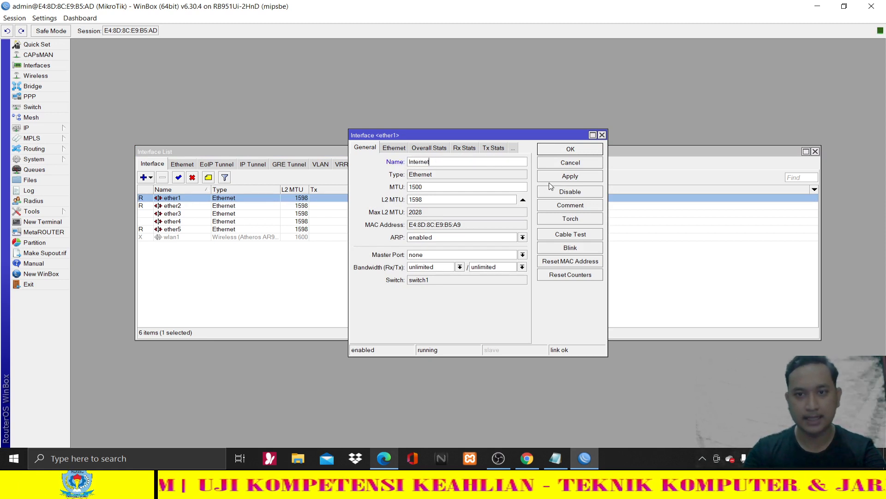
{"action": "left_click", "coordinate": [552, 178]}
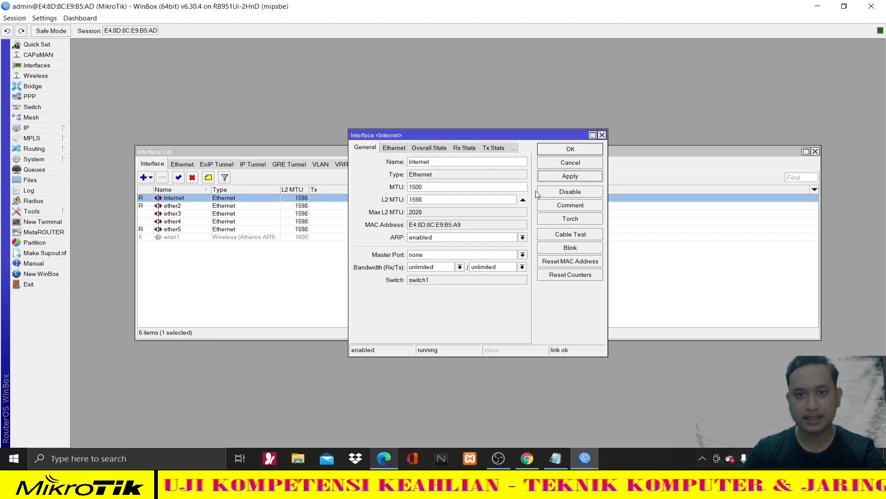
{"action": "left_click", "coordinate": [566, 153]}
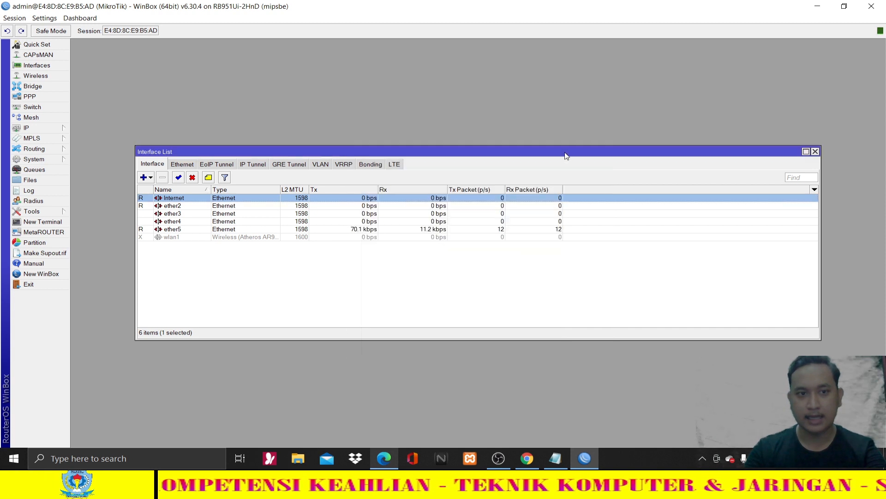
- Rename ether2 to VLAN HEADER after checking the topology's ISP port note
{"action": "double_click", "coordinate": [181, 206]}
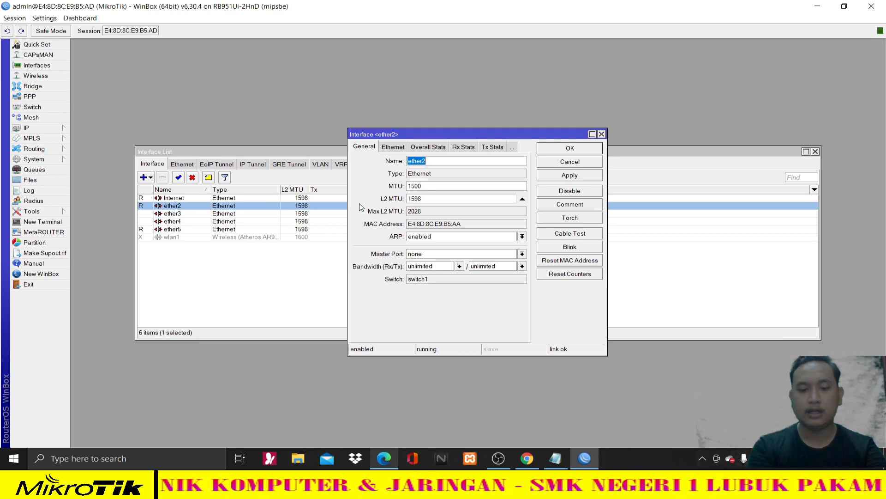
{"action": "type", "text": "VLAN H"}
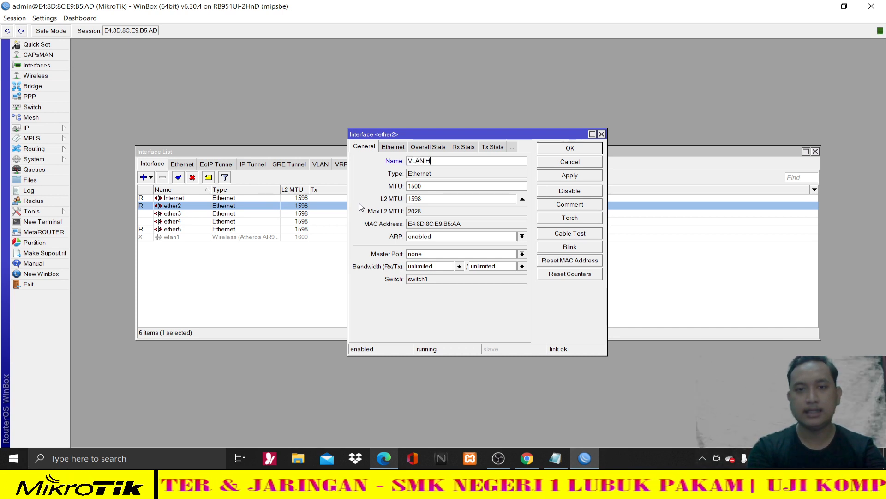
{"action": "type", "text": "EADER"}
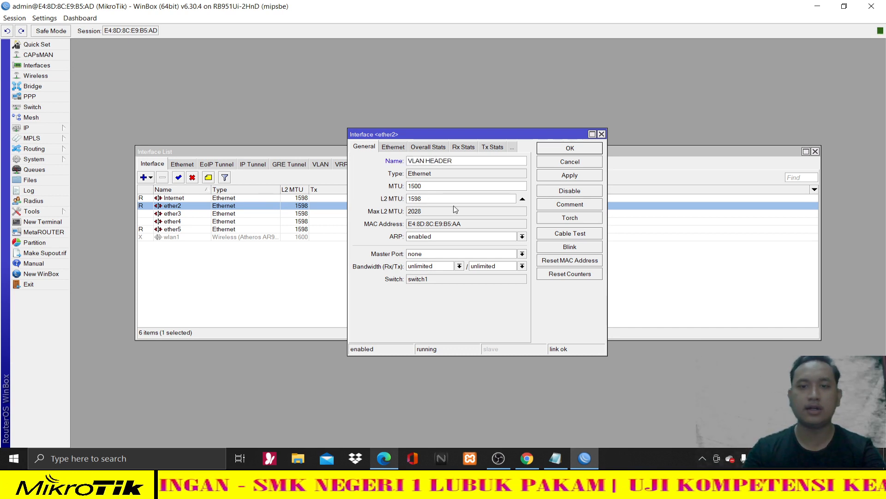
{"action": "left_click", "coordinate": [586, 174]}
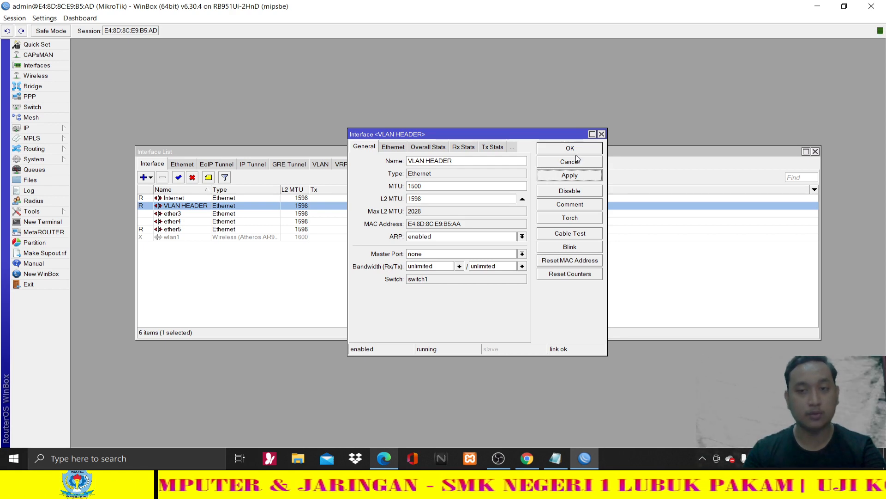
{"action": "left_click", "coordinate": [527, 458]}
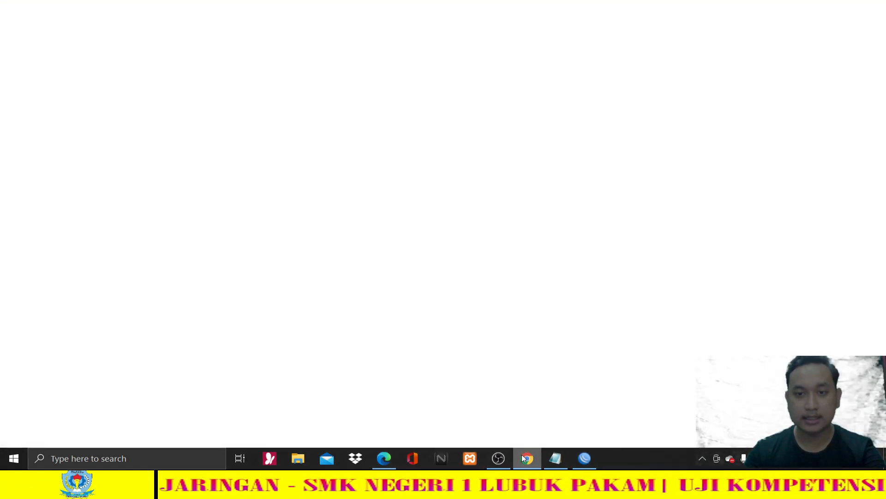
{"action": "left_click", "coordinate": [652, 139]}
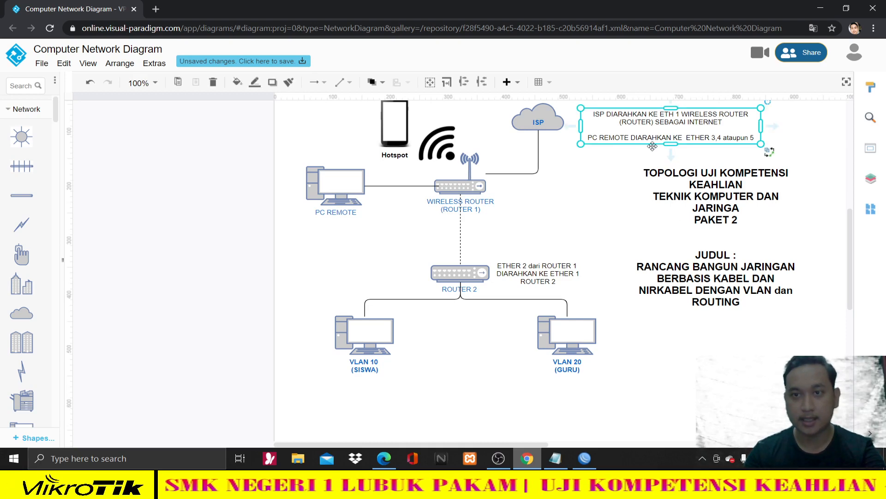
{"action": "key", "text": "alt+Tab"}
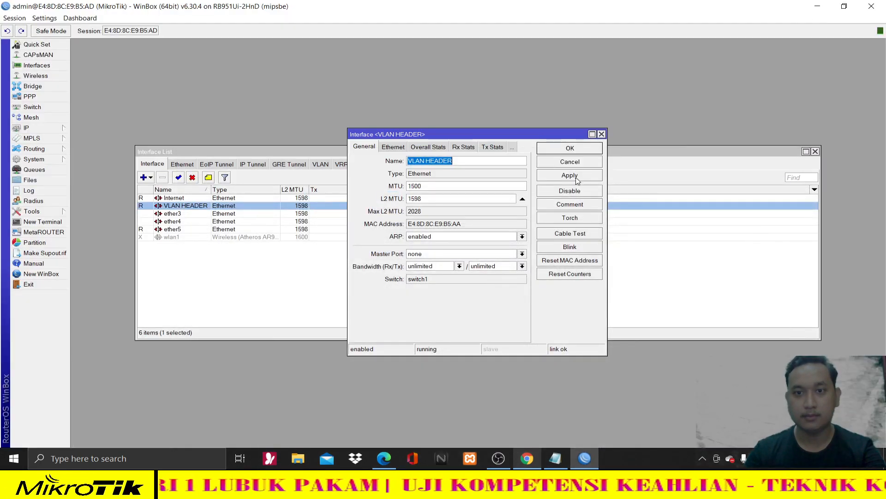
{"action": "left_click", "coordinate": [572, 147]}
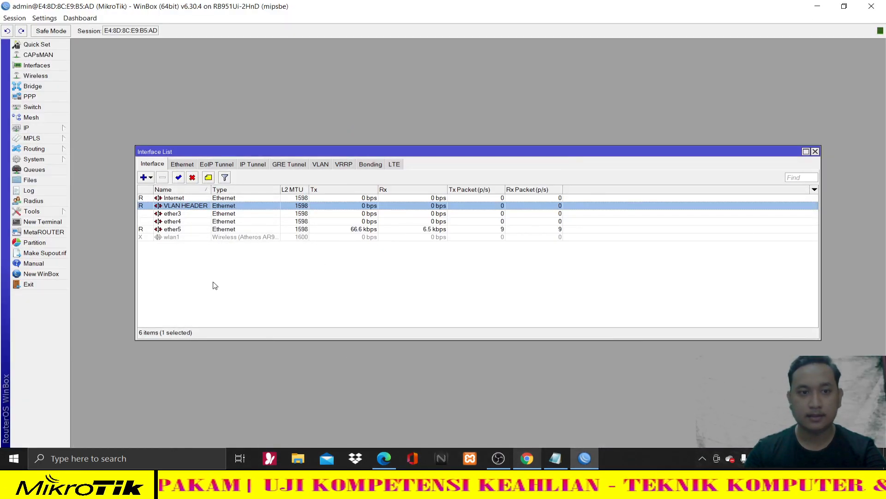
- Add an IP > DHCP Client on the Internet interface and select its entry
{"action": "left_click", "coordinate": [61, 128]}
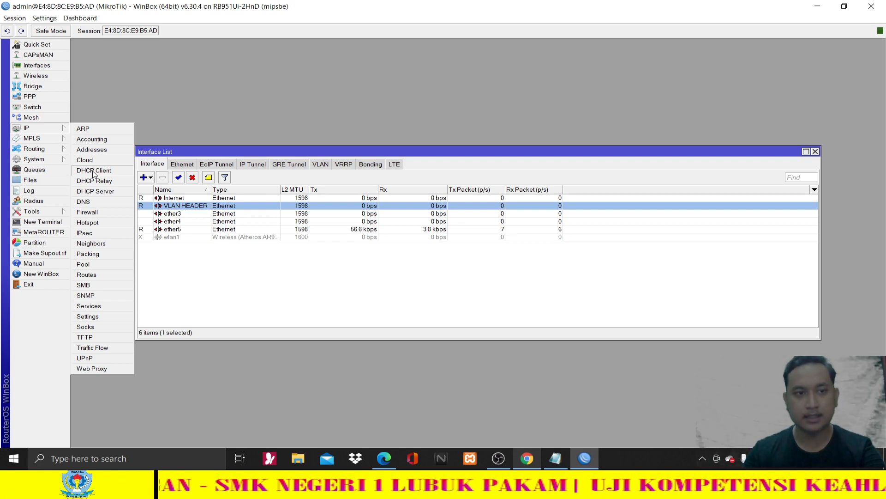
{"action": "left_click", "coordinate": [94, 170]}
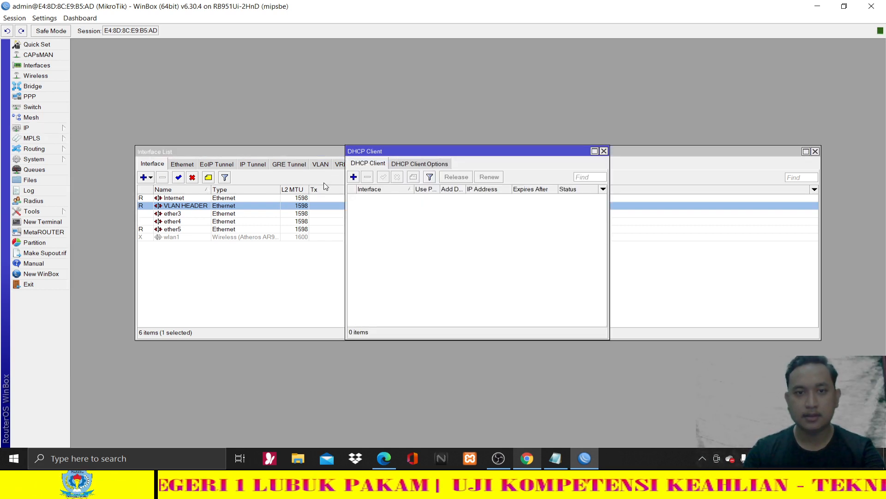
{"action": "left_click", "coordinate": [354, 178]}
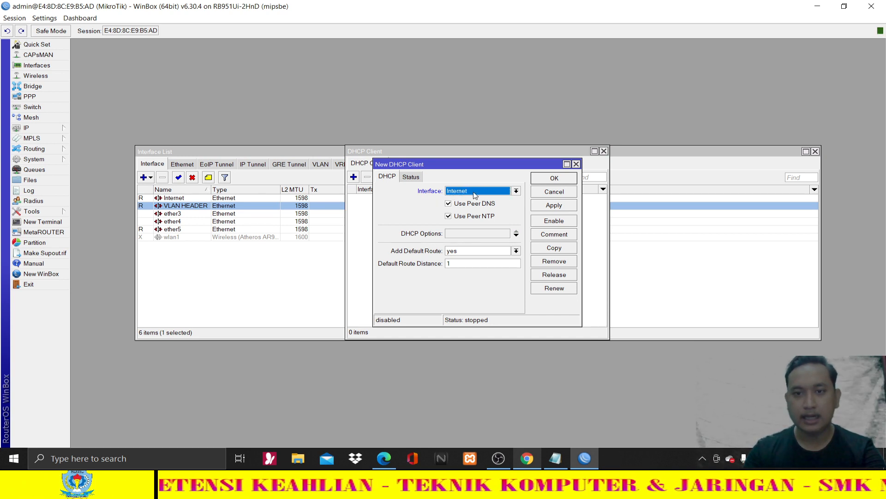
{"action": "left_click", "coordinate": [547, 206]}
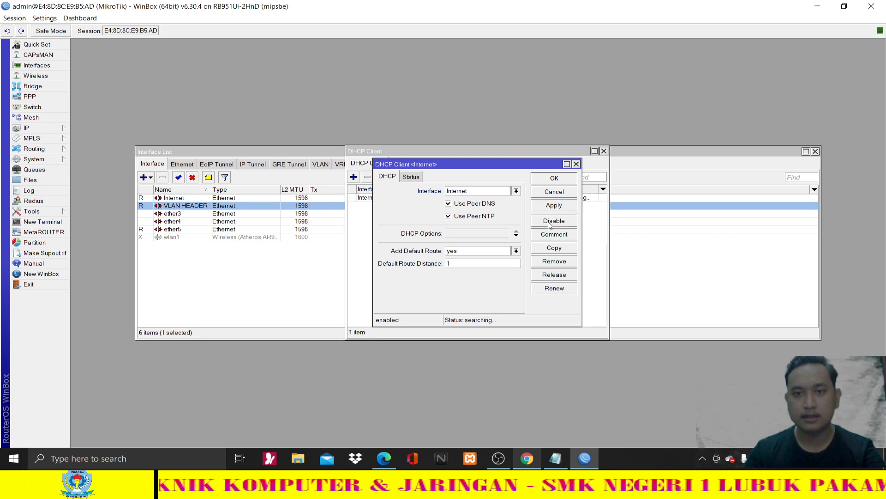
{"action": "left_click", "coordinate": [576, 165]}
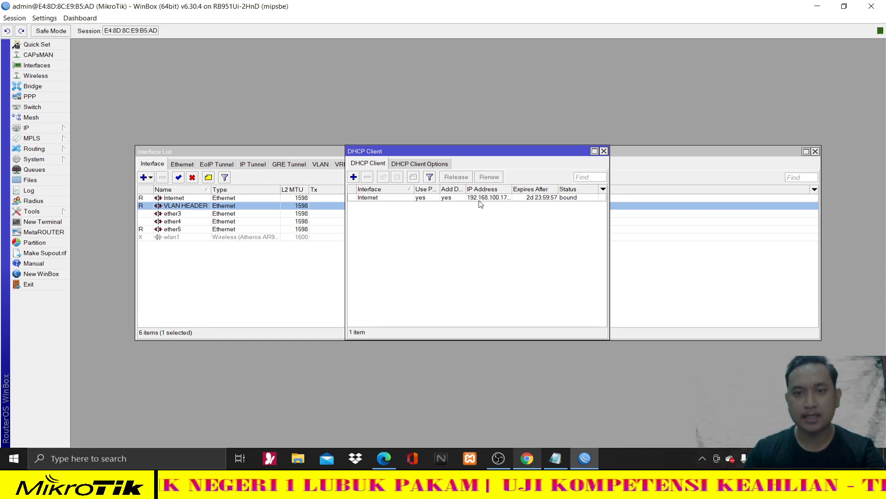
{"action": "left_click", "coordinate": [479, 200]}
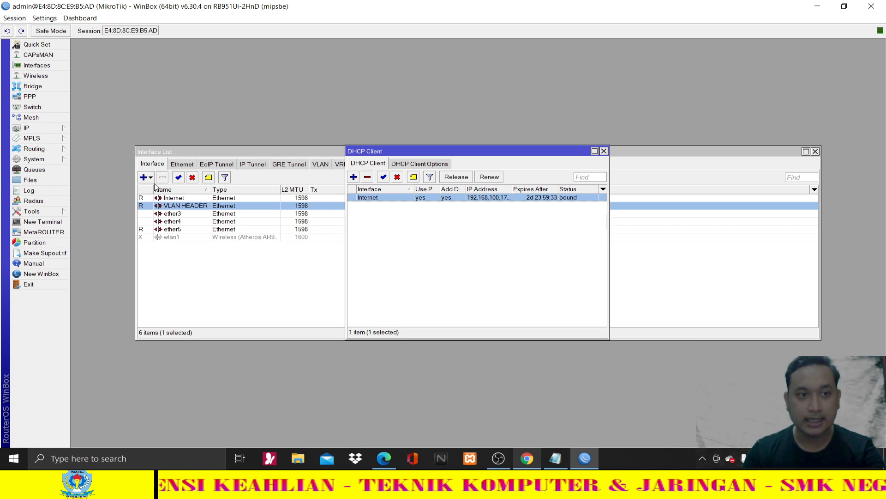
- Create a new firewall NAT rule with chain srcnat and out-interface Internet
{"action": "left_click", "coordinate": [67, 129]}
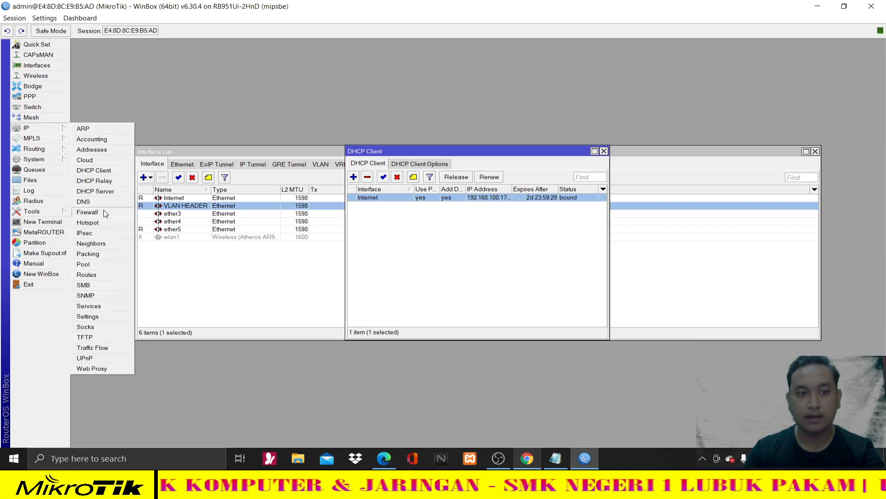
{"action": "left_click", "coordinate": [88, 212]}
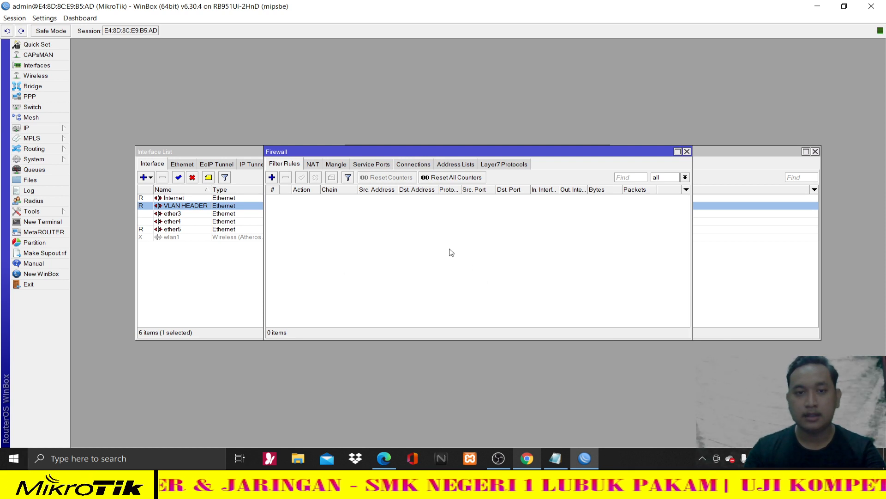
{"action": "left_click", "coordinate": [313, 164]}
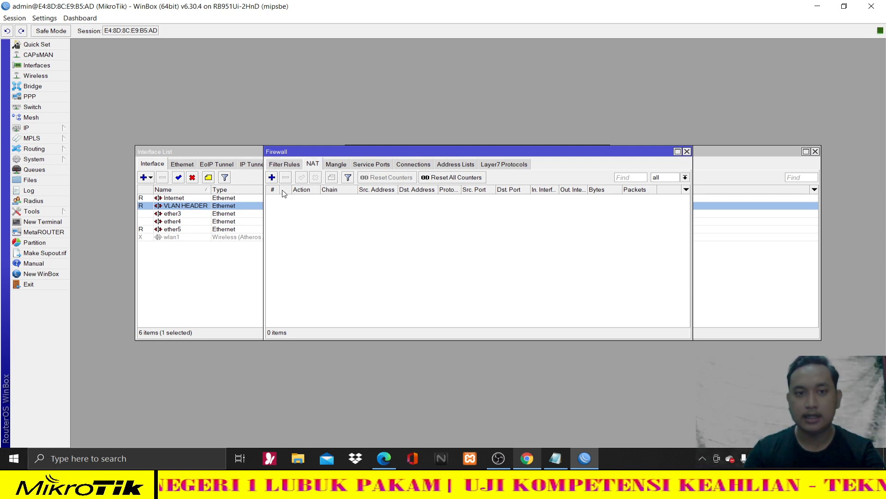
{"action": "left_click", "coordinate": [272, 178]}
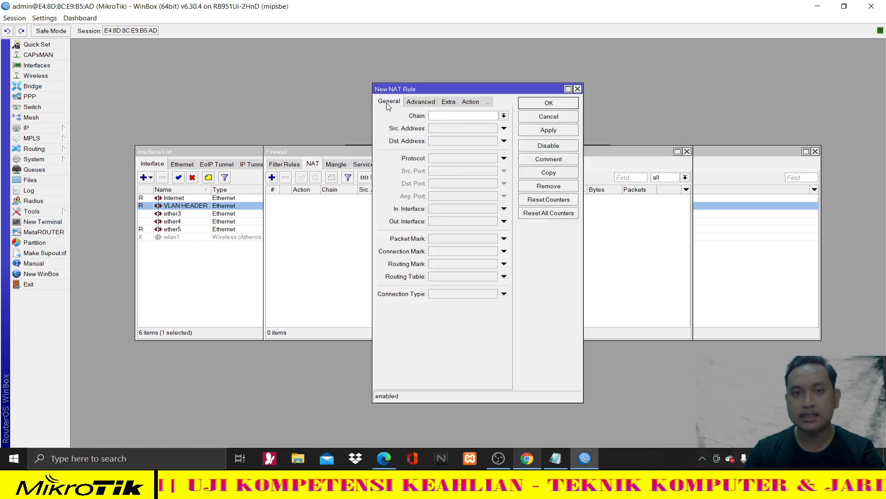
{"action": "left_click", "coordinate": [504, 116]}
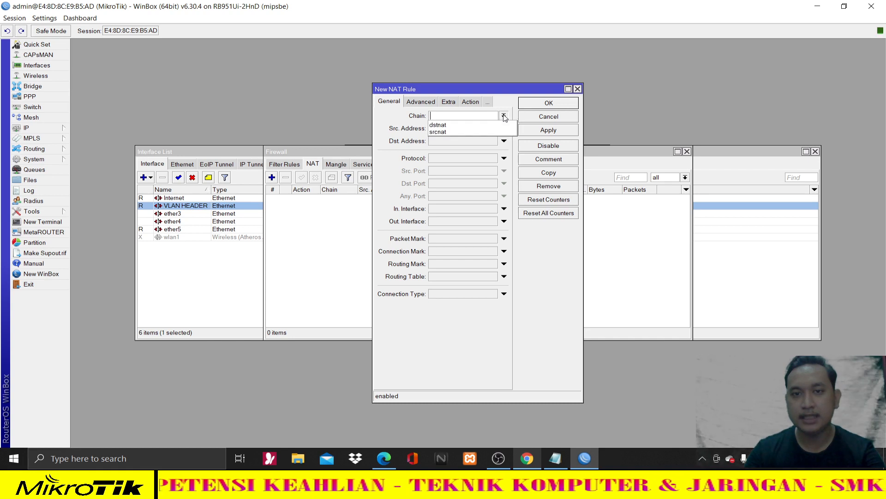
{"action": "left_click", "coordinate": [469, 131]}
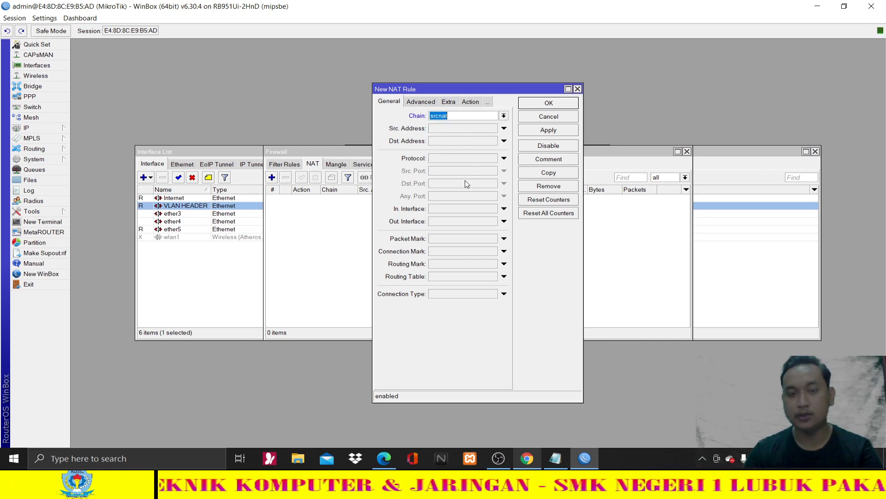
{"action": "left_click", "coordinate": [471, 224]}
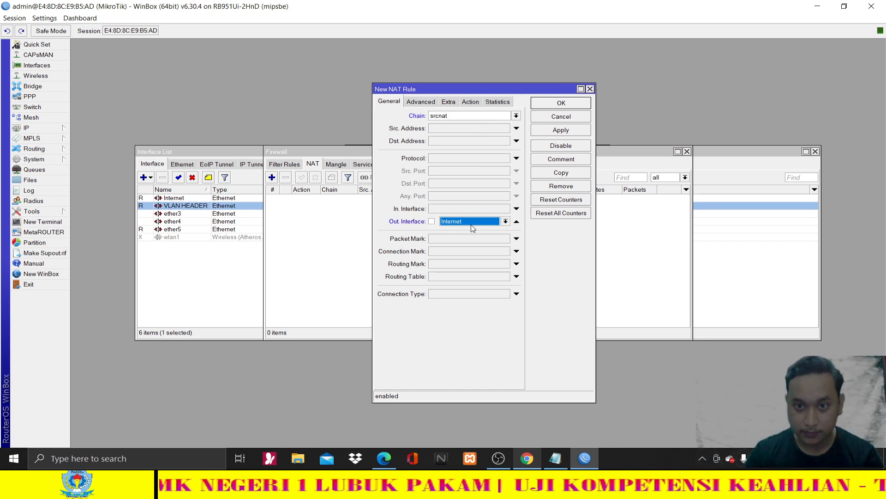
- Set the rule action to masquerade, save it, and close Firewall and DHCP Client windows
{"action": "left_click", "coordinate": [471, 102]}
{"action": "left_click", "coordinate": [468, 120]}
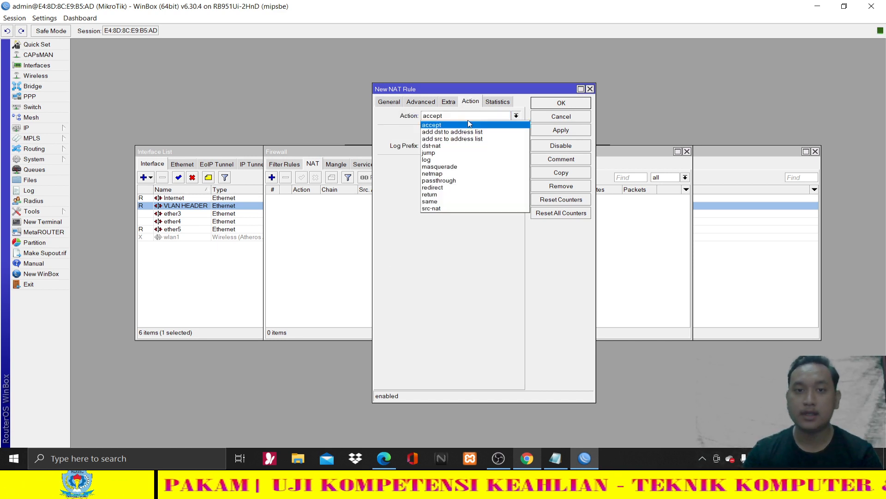
{"action": "left_click", "coordinate": [462, 167]}
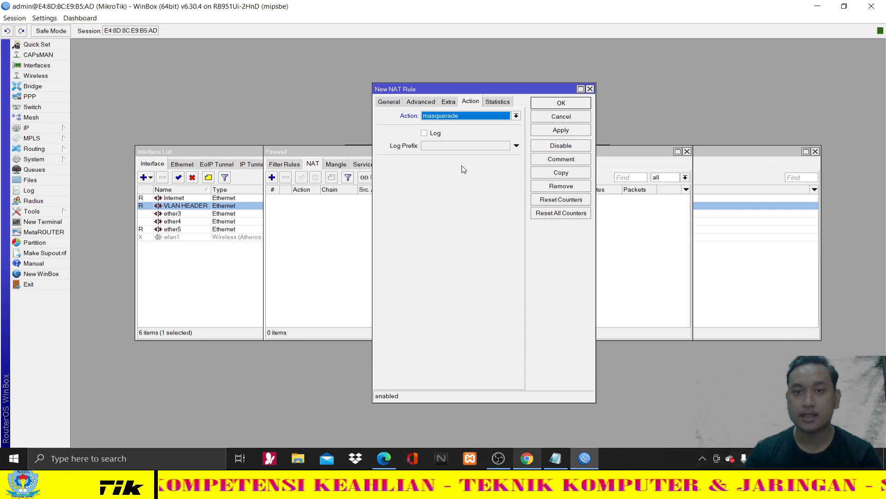
{"action": "left_click", "coordinate": [562, 130]}
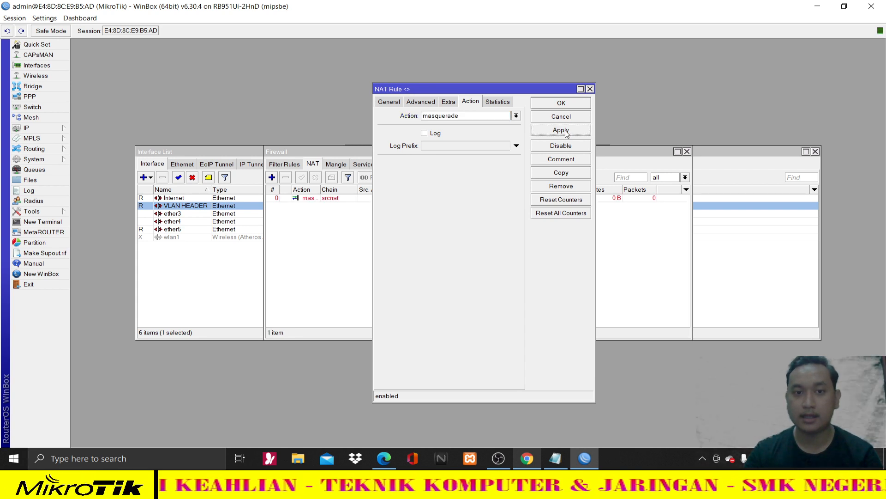
{"action": "left_click", "coordinate": [562, 103]}
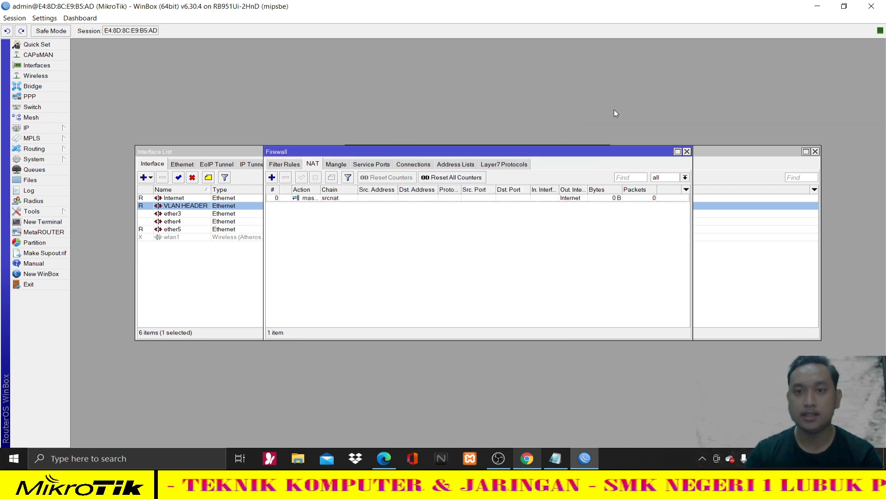
{"action": "left_click", "coordinate": [687, 152]}
{"action": "left_click", "coordinate": [603, 152]}
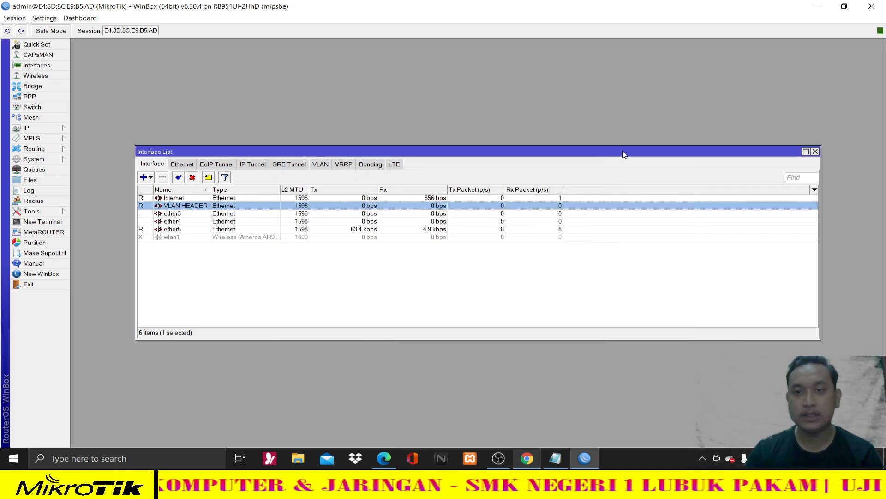
- Open a new terminal and run ping 8.8.8.8, stopping it after replies
{"action": "left_click", "coordinate": [815, 152]}
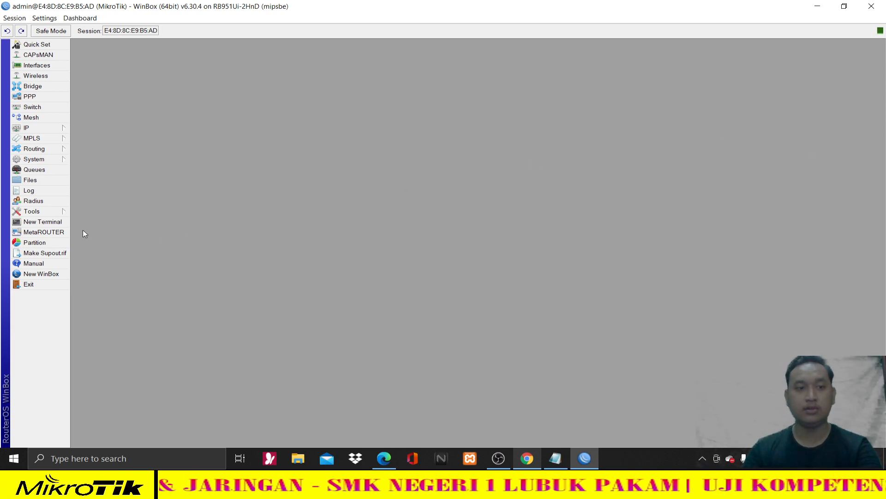
{"action": "left_click", "coordinate": [49, 226]}
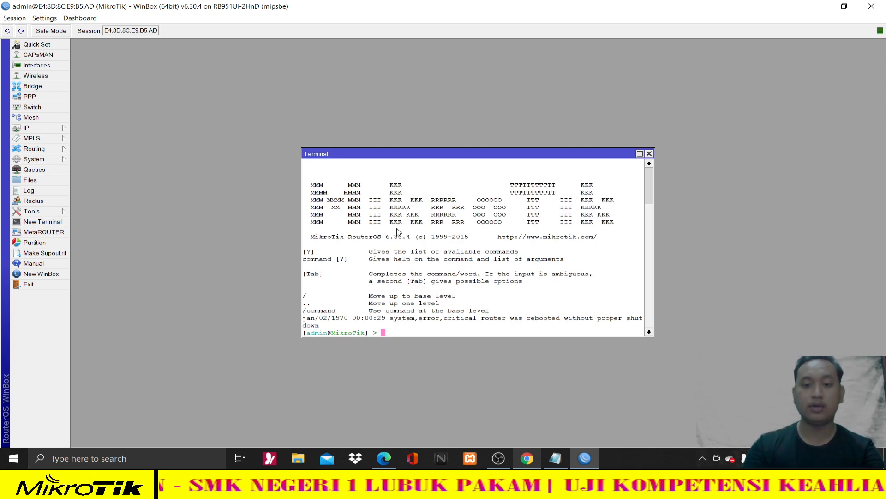
{"action": "type", "text": "p"}
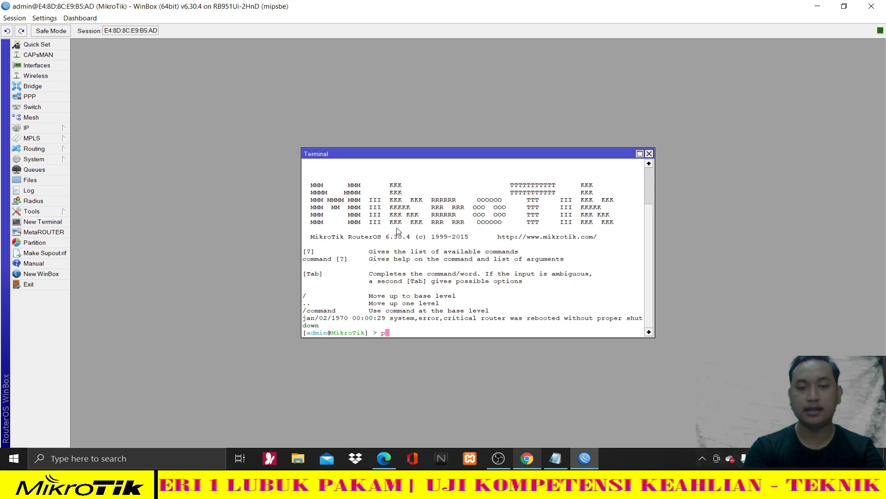
{"action": "type", "text": "ing 88"}
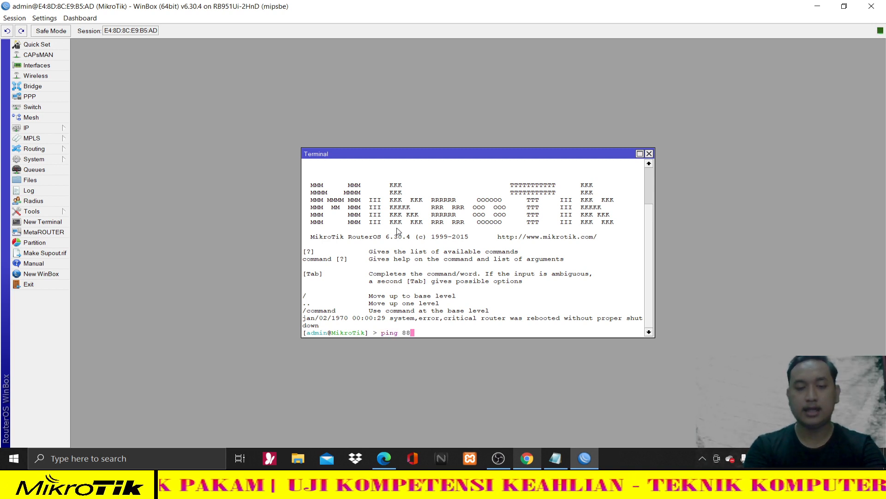
{"action": "key", "text": "BackSpace"}
{"action": "type", "text": "."}
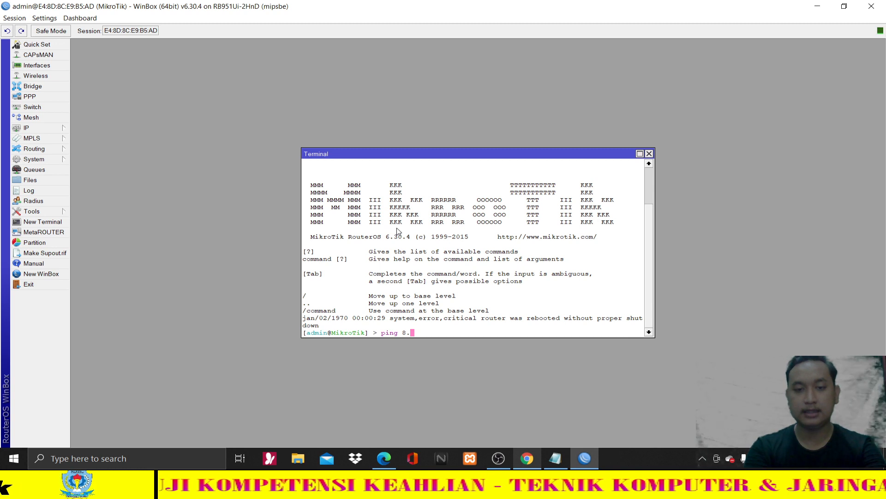
{"action": "type", "text": "8.8"}
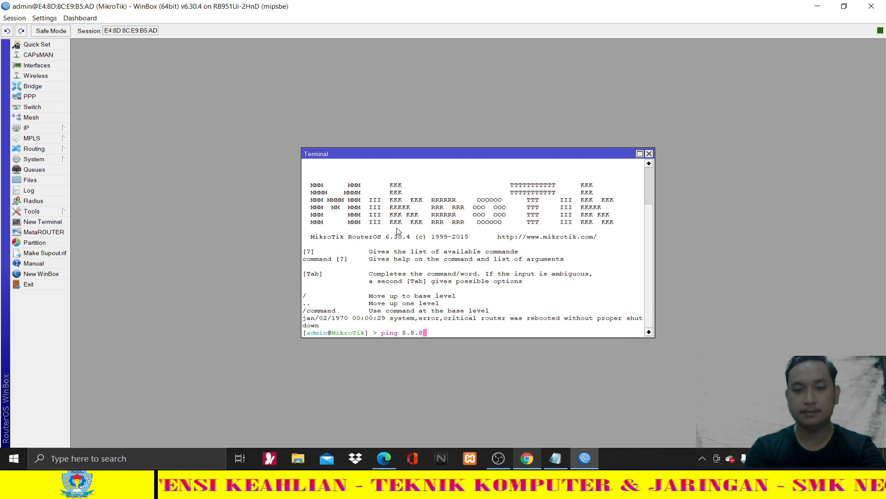
{"action": "type", "text": ".8"}
{"action": "key", "text": "Return"}
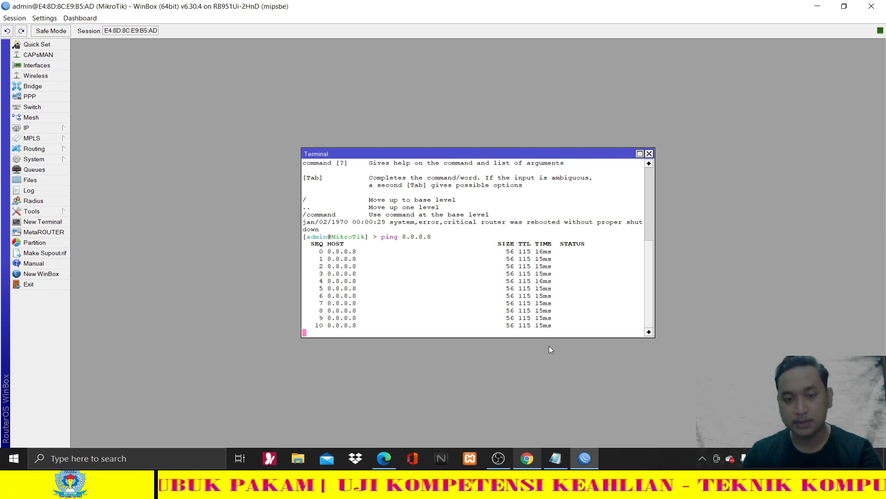
{"action": "key", "text": "ctrl+c"}
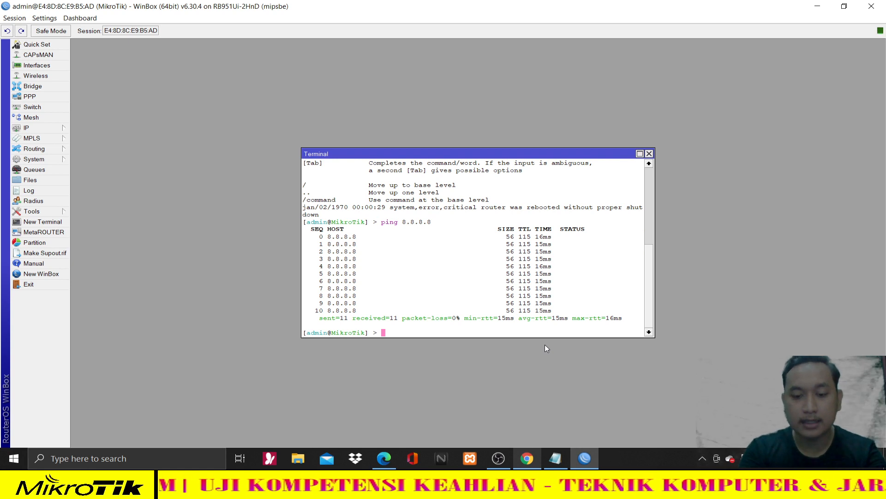
- Ping google.com, stop it, and close the terminal
{"action": "type", "text": "ping "}
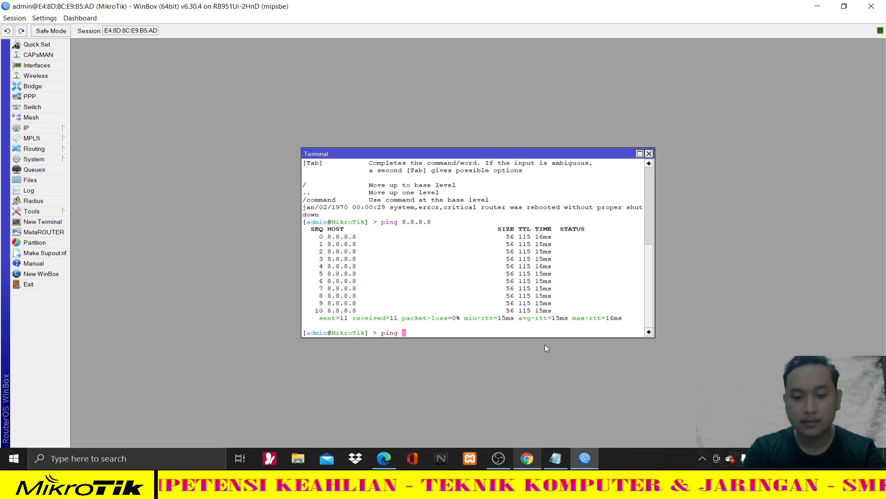
{"action": "type", "text": "google.com"}
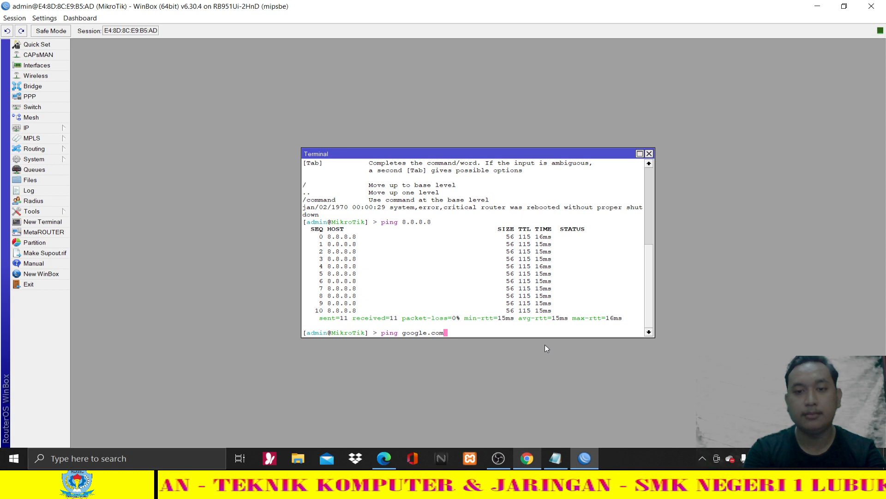
{"action": "key", "text": "Return"}
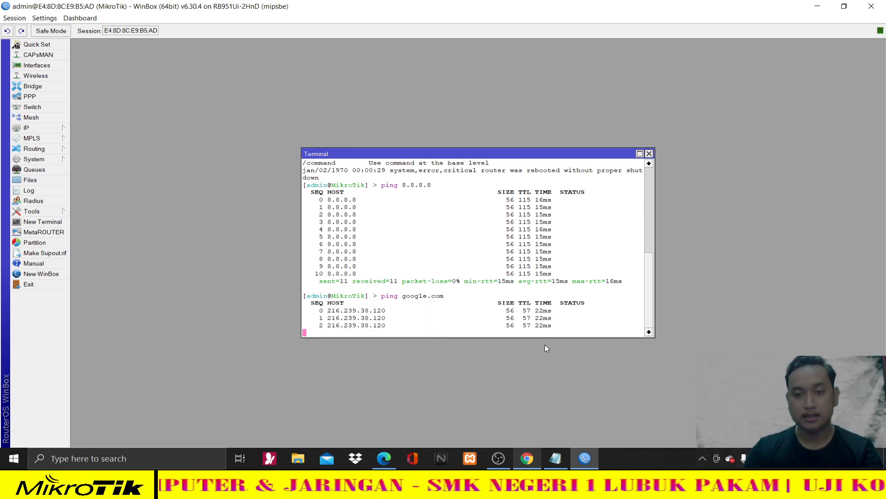
{"action": "key", "text": "ctrl+c"}
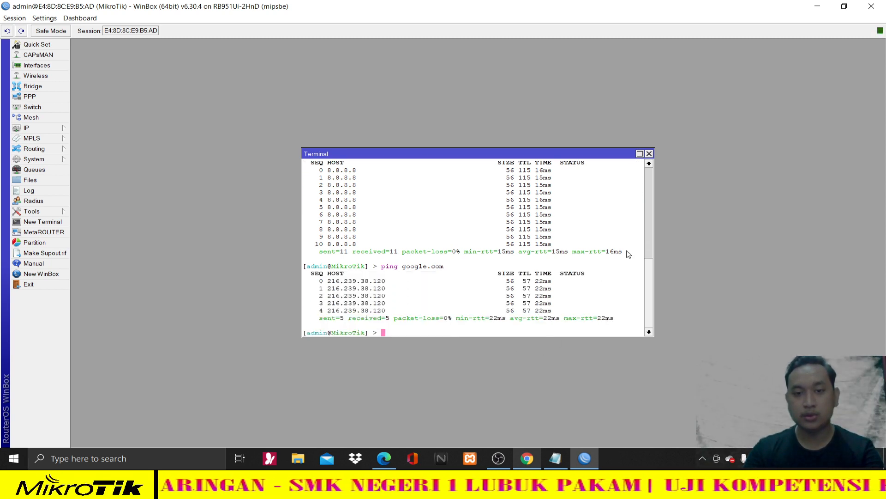
{"action": "left_click", "coordinate": [649, 153]}
- In the exam PDF, highlight the Ether 1 lines, then the Ether 2 LAN line
{"action": "left_click", "coordinate": [384, 458]}
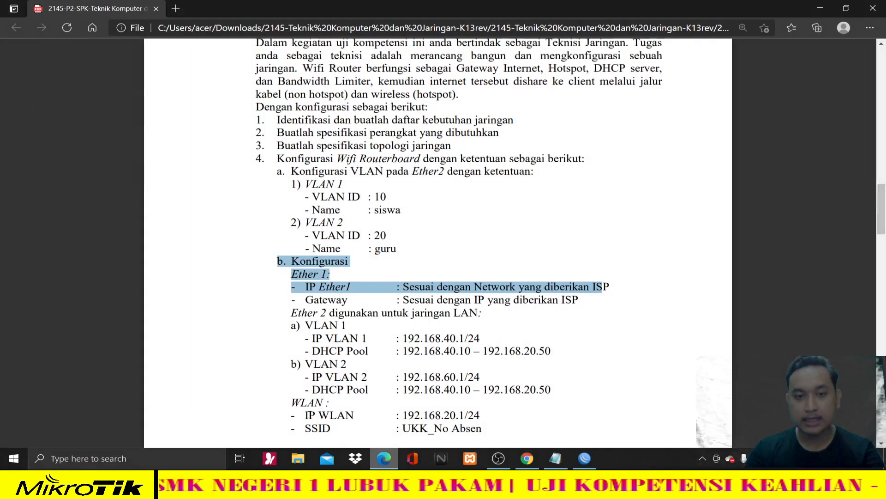
{"action": "left_click_drag", "start_coordinate": [277, 261], "coordinate": [586, 311]}
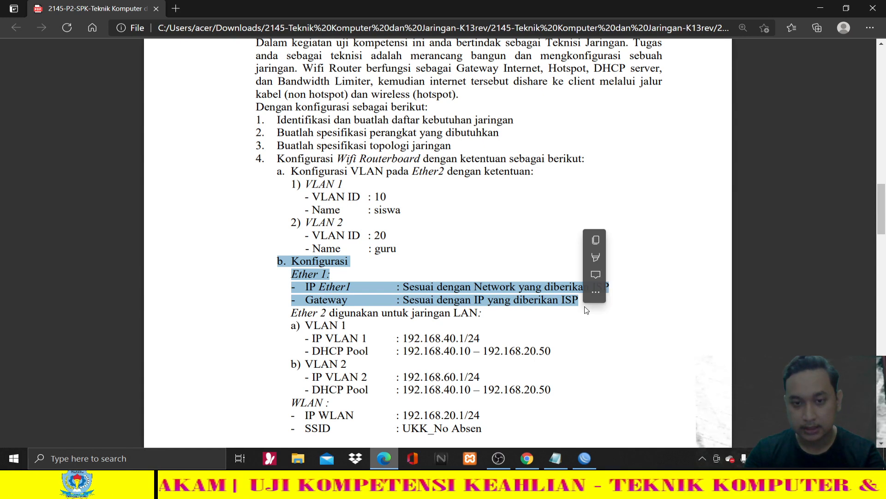
{"action": "left_click", "coordinate": [541, 363]}
{"action": "scroll", "coordinate": [501, 349], "scroll_direction": "down", "scroll_amount": 1}
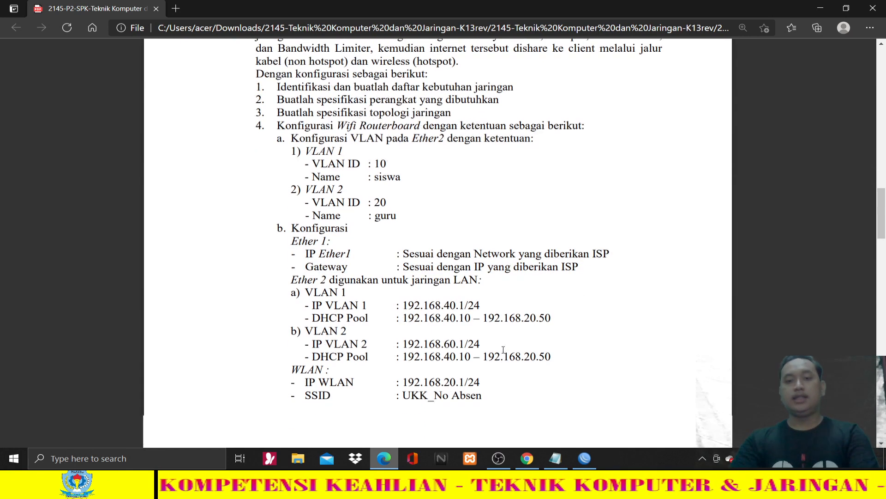
{"action": "scroll", "coordinate": [503, 351], "scroll_direction": "down", "scroll_amount": 1}
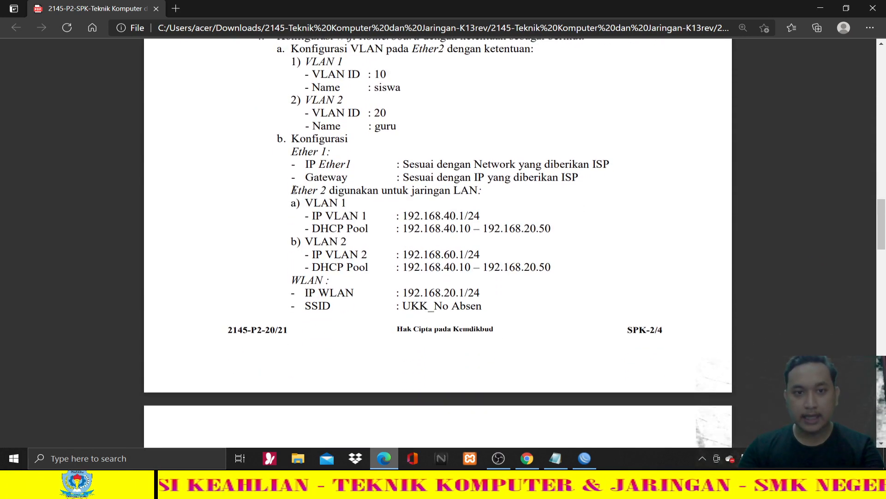
{"action": "left_click_drag", "start_coordinate": [292, 190], "coordinate": [484, 197]}
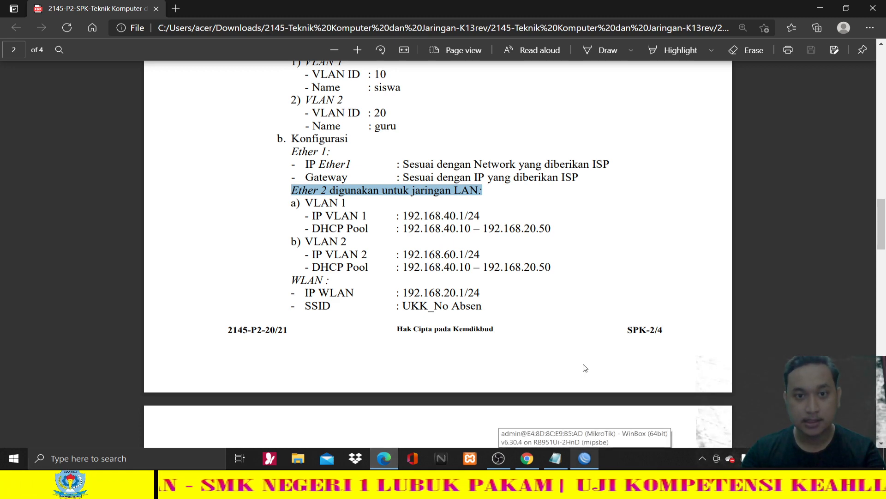
{"action": "left_click", "coordinate": [568, 343]}
{"action": "scroll", "coordinate": [562, 336], "scroll_direction": "up", "scroll_amount": 1, "text": "ctrl"}
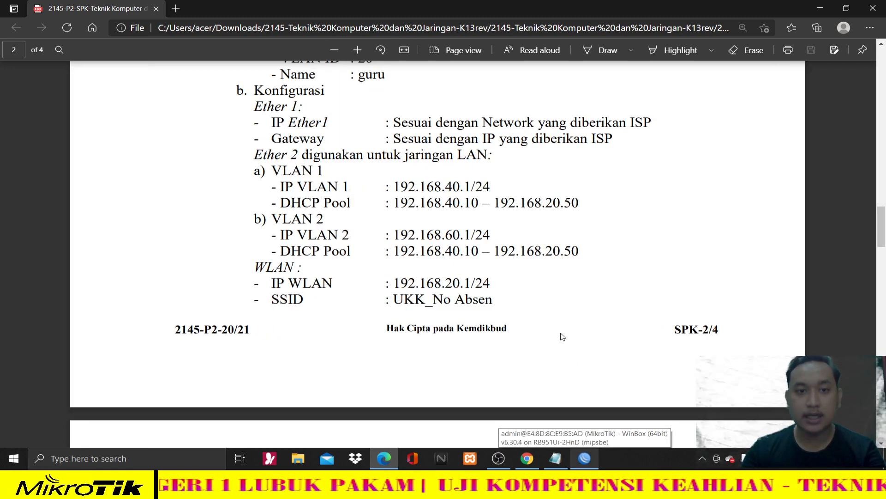
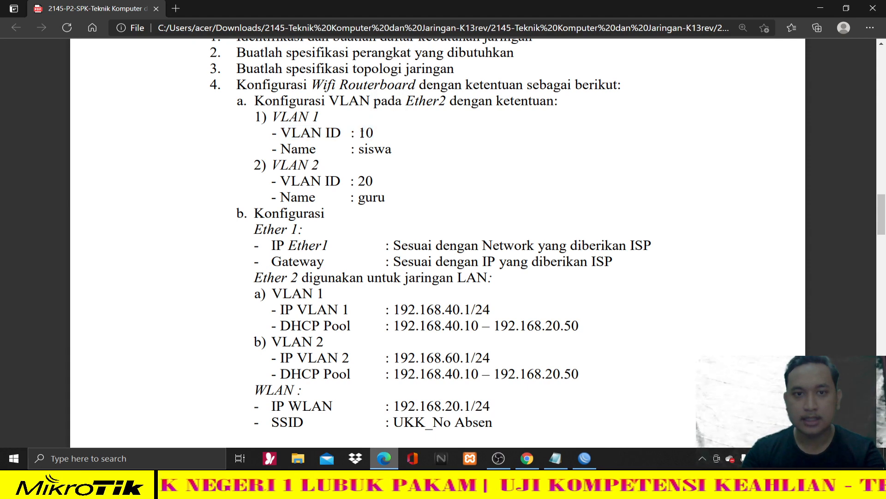
- Confirm VLAN 1's ID of 10 on the task sheet, then return to WinBox's New Interface dialog
{"action": "double_click", "coordinate": [367, 133]}
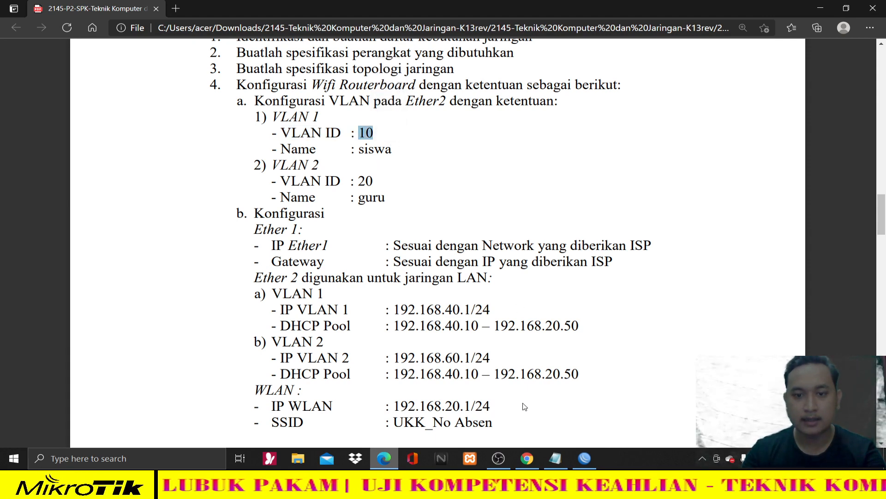
{"action": "left_click", "coordinate": [591, 460]}
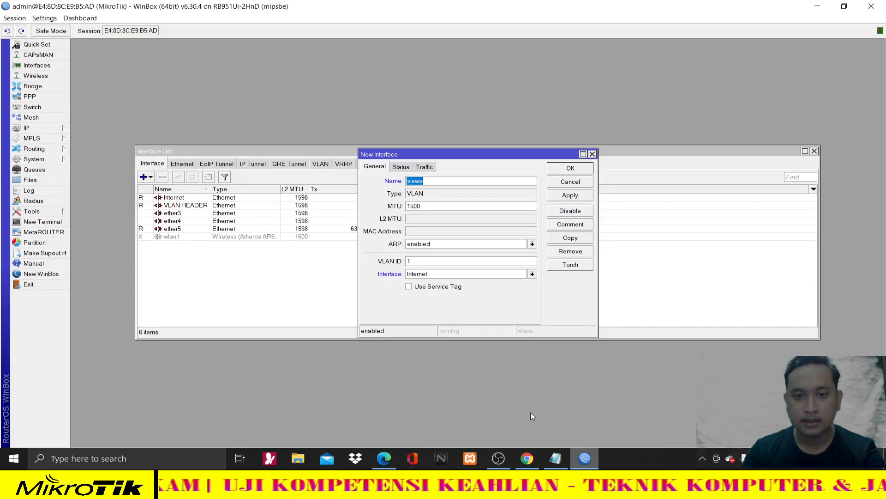
- Set the VLAN ID to 10, checking the Ether 2 line on the task sheet
{"action": "left_click", "coordinate": [421, 262]}
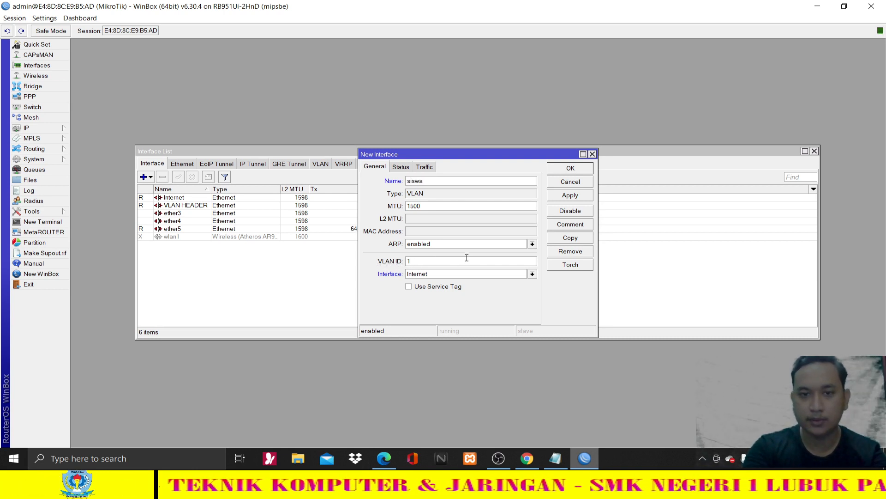
{"action": "key", "text": "BackSpace"}
{"action": "type", "text": "0"}
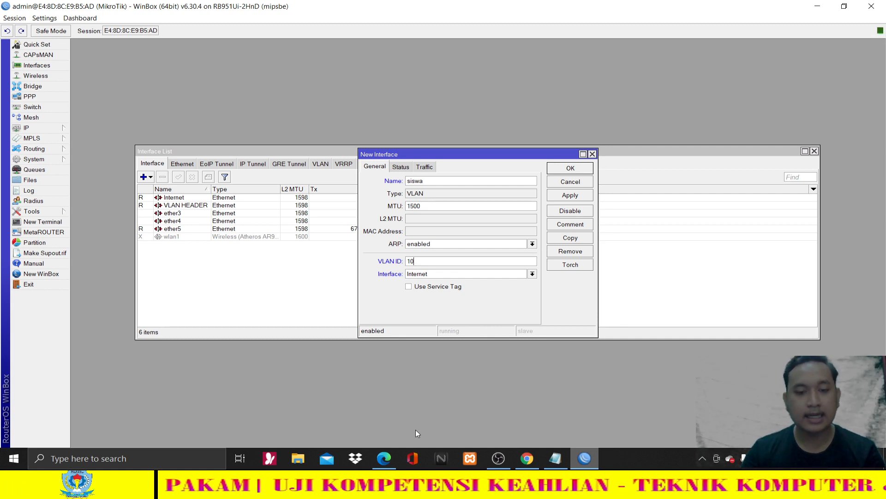
{"action": "left_click", "coordinate": [384, 457]}
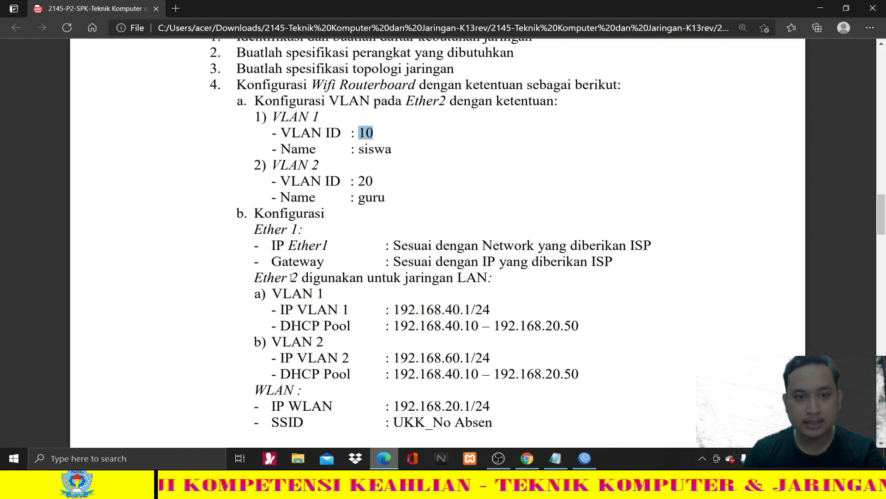
{"action": "left_click_drag", "start_coordinate": [255, 277], "coordinate": [299, 278]}
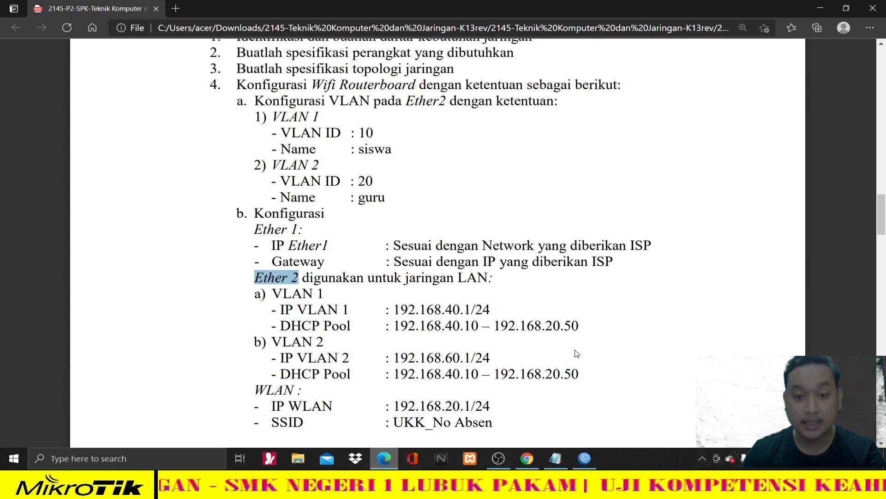
{"action": "left_click", "coordinate": [585, 457]}
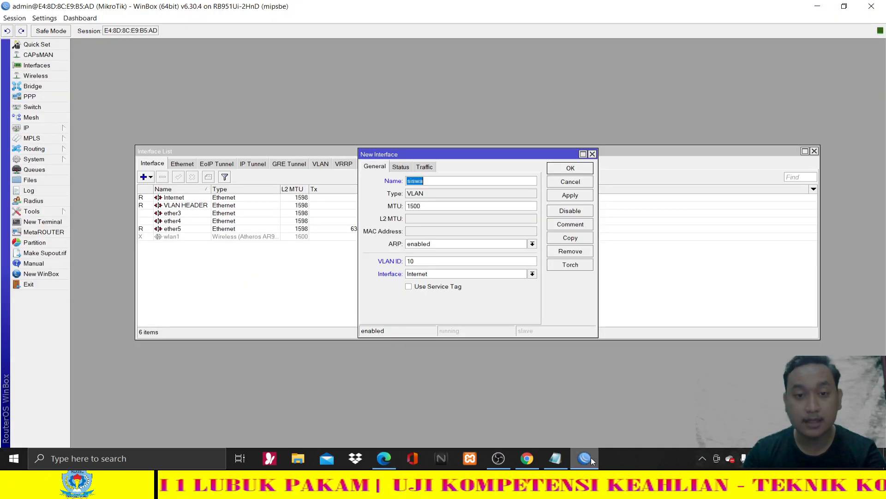
- Attach the siswa VLAN to the VLAN HEADER interface, apply and close
{"action": "left_click", "coordinate": [422, 274]}
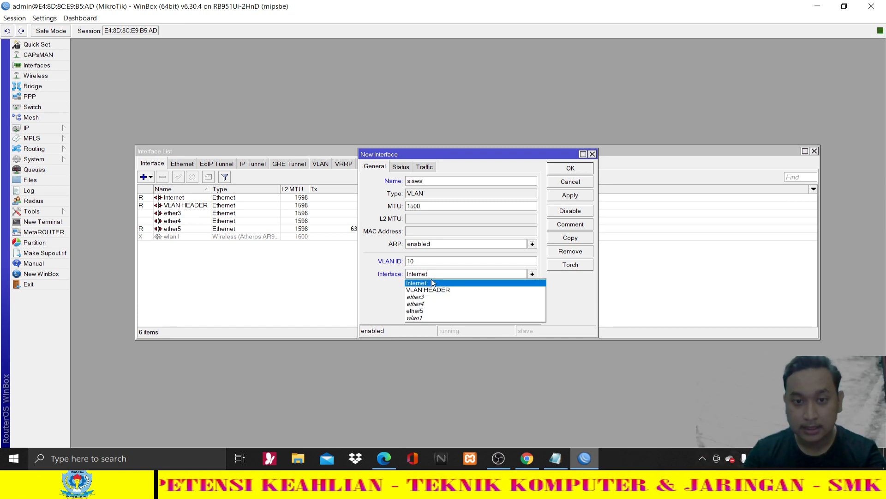
{"action": "left_click", "coordinate": [439, 290]}
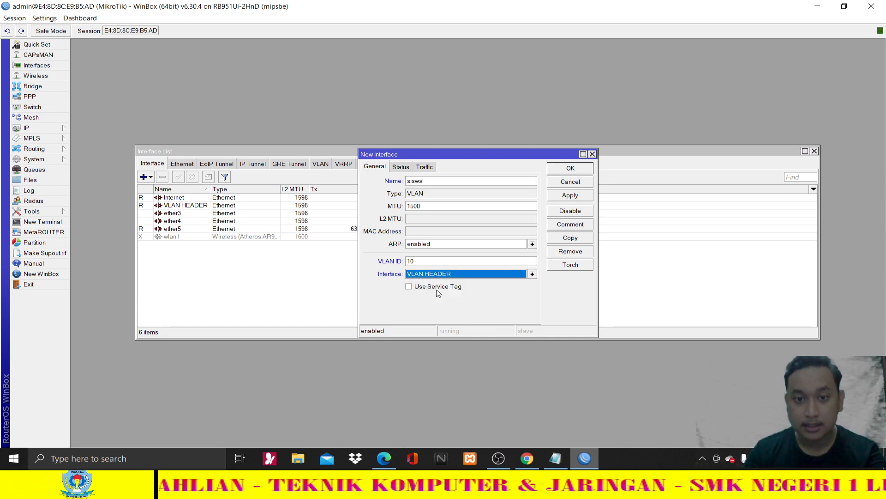
{"action": "left_click", "coordinate": [578, 202]}
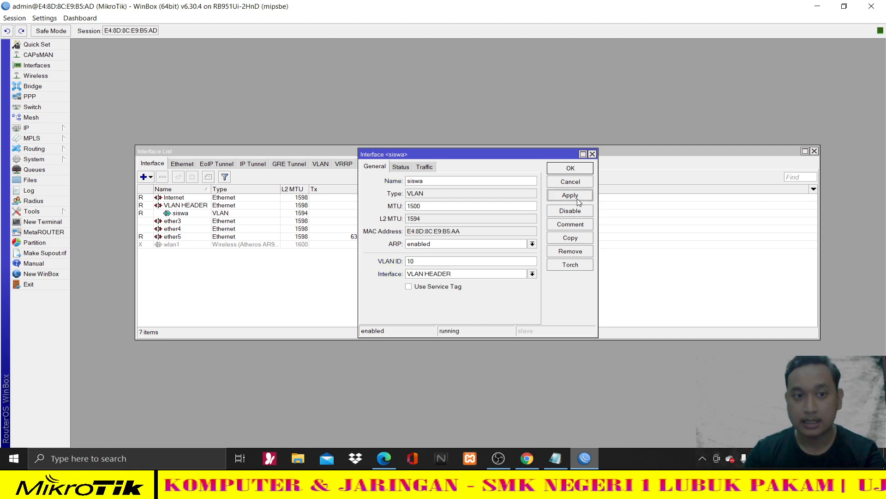
{"action": "left_click", "coordinate": [570, 168]}
{"action": "left_click", "coordinate": [206, 207]}
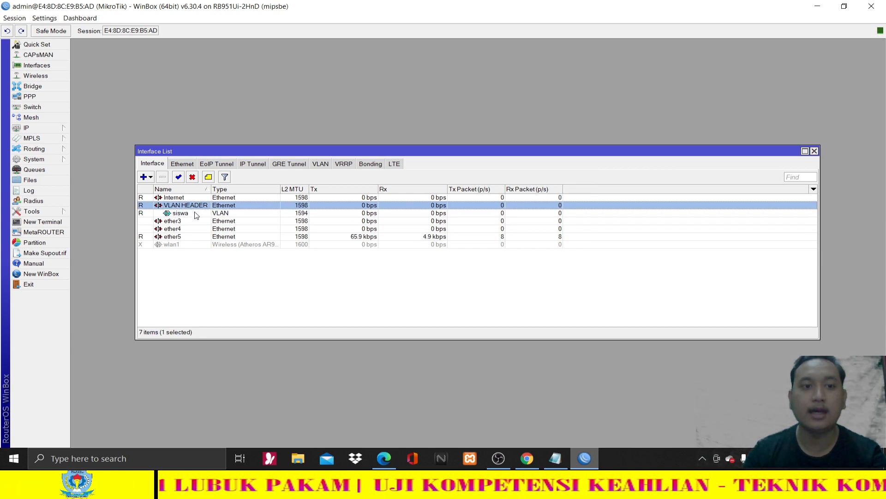
- Point out siswa under VLAN HEADER and check VLAN 2's ID 20 and name guru
{"action": "left_click", "coordinate": [195, 212]}
{"action": "left_click", "coordinate": [194, 205]}
{"action": "left_click", "coordinate": [194, 213]}
{"action": "left_click", "coordinate": [193, 205]}
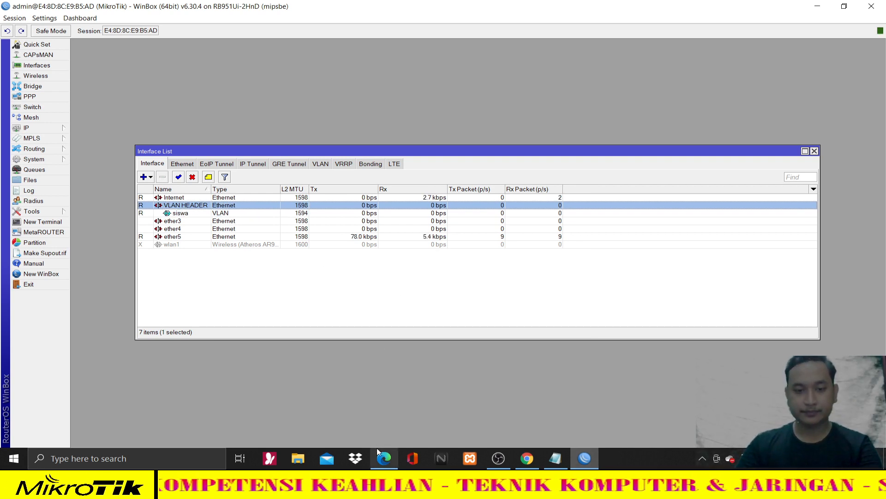
{"action": "left_click", "coordinate": [380, 466]}
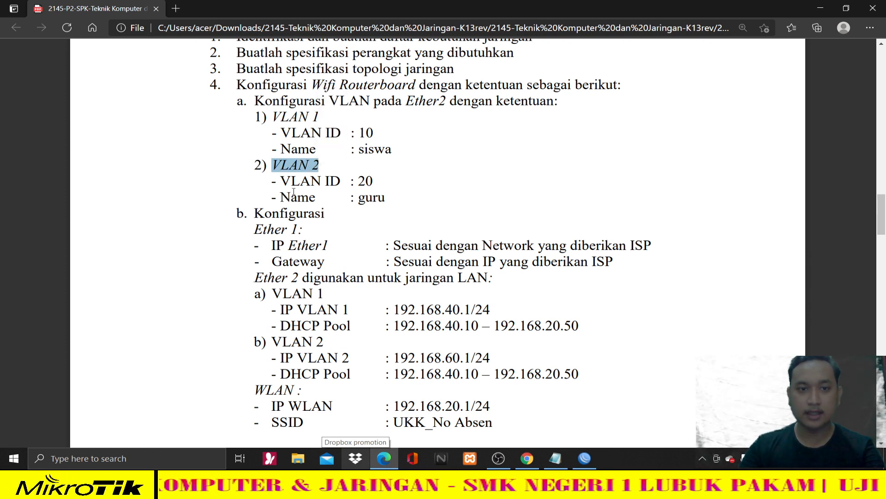
{"action": "left_click_drag", "start_coordinate": [293, 191], "coordinate": [397, 200]}
{"action": "left_click", "coordinate": [577, 425]}
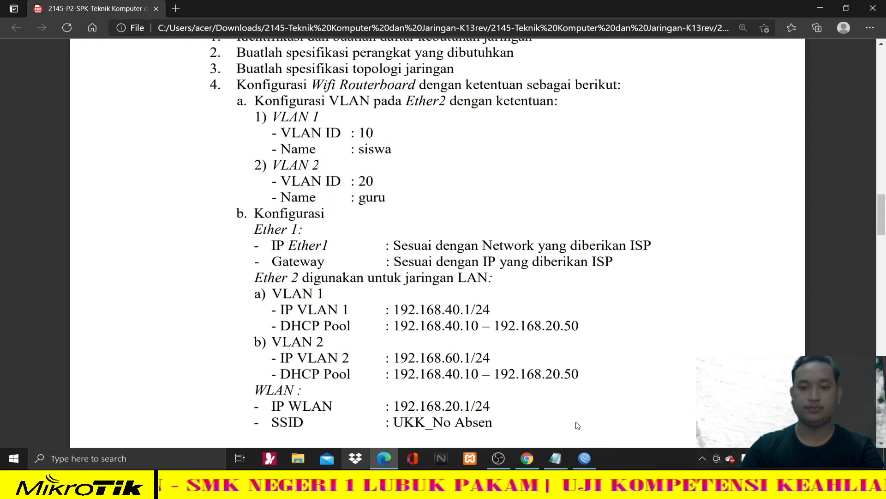
{"action": "left_click", "coordinate": [584, 458]}
- Start a new VLAN interface named guru
{"action": "left_click", "coordinate": [147, 179]}
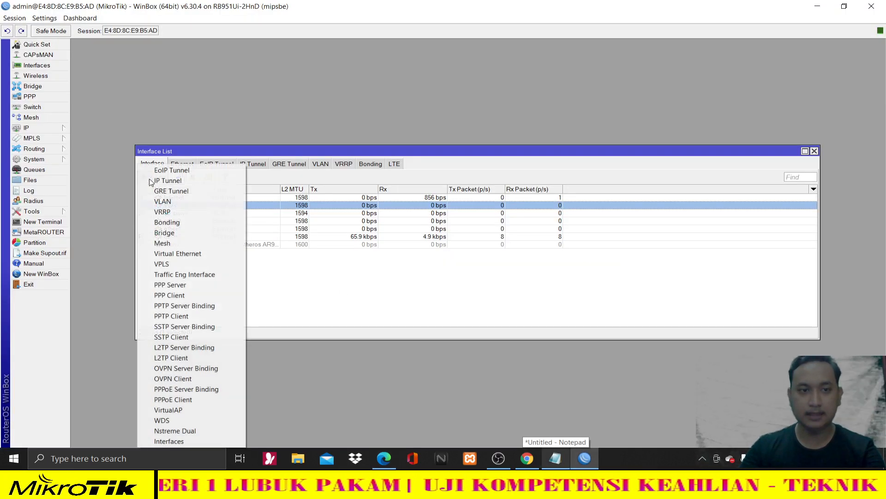
{"action": "left_click", "coordinate": [174, 204]}
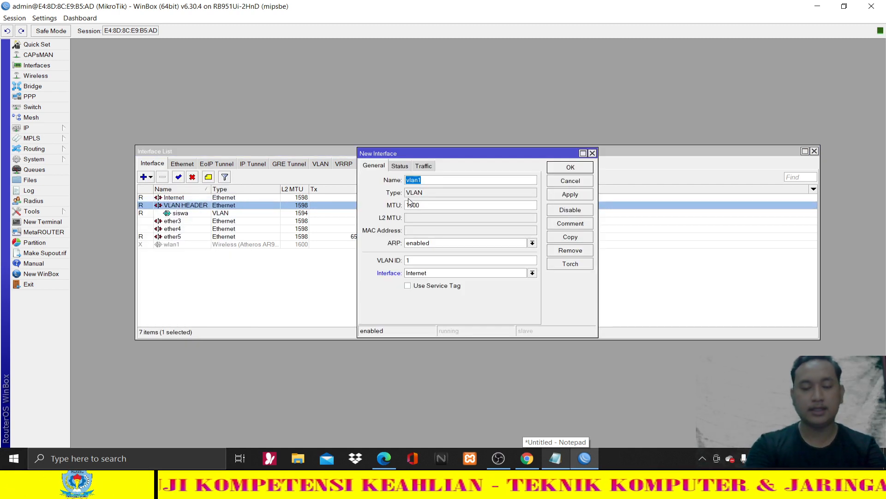
{"action": "type", "text": "guru"}
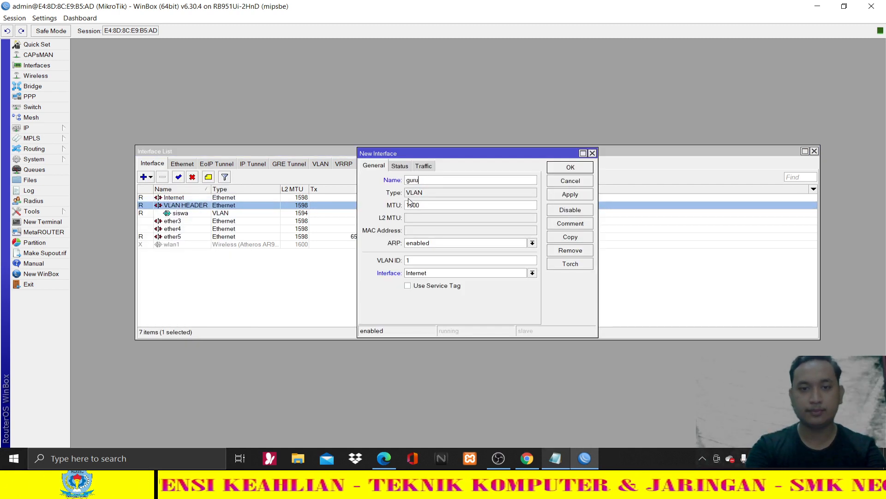
{"action": "left_click", "coordinate": [392, 459]}
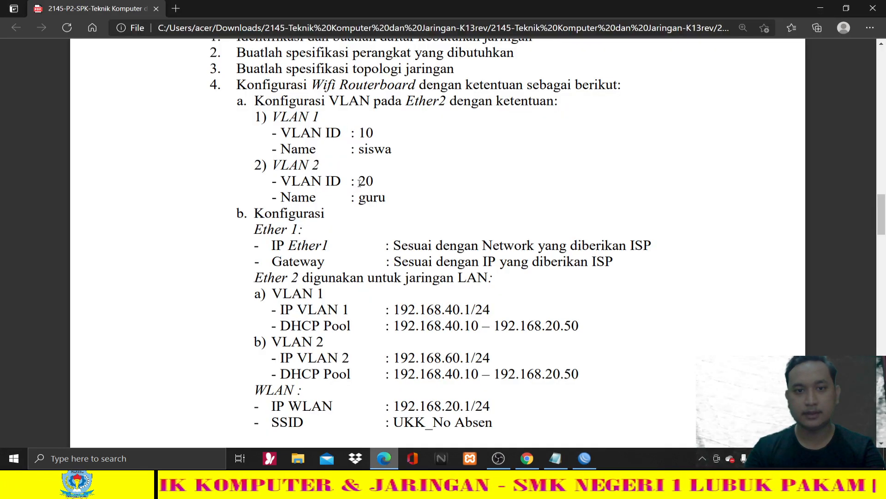
{"action": "left_click_drag", "start_coordinate": [356, 181], "coordinate": [385, 198]}
{"action": "left_click", "coordinate": [589, 416]}
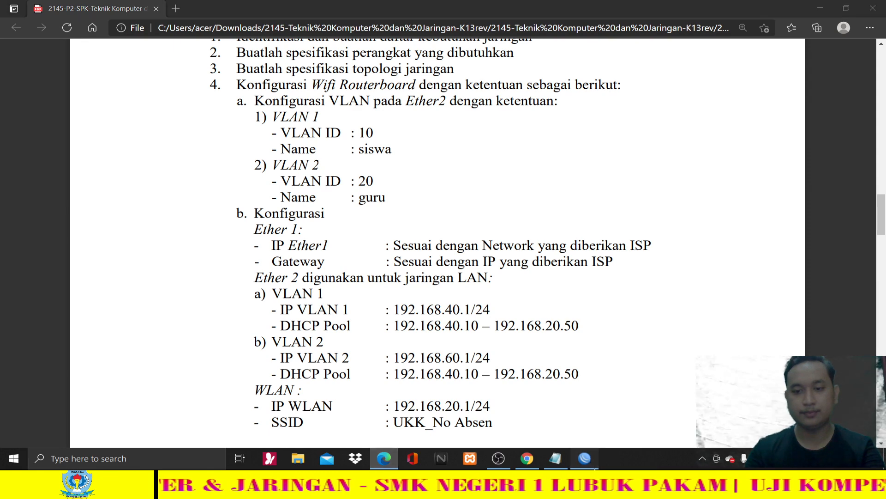
{"action": "left_click", "coordinate": [584, 458]}
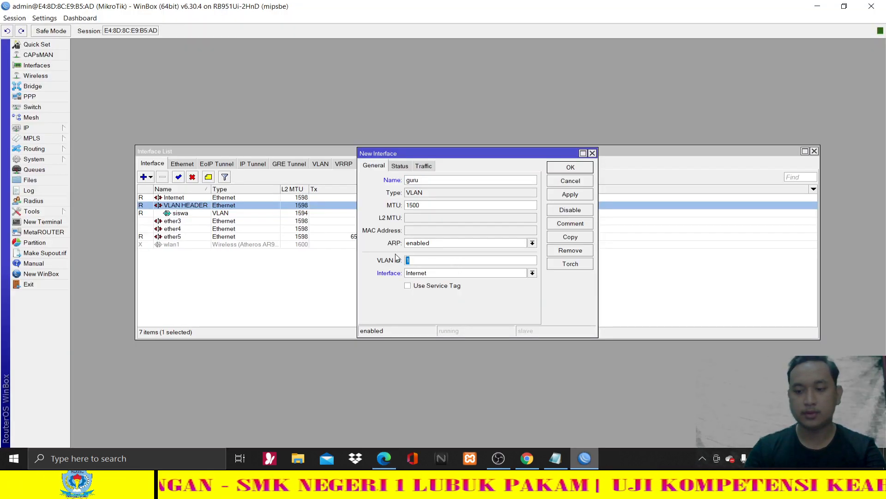
- Enter the guru VLAN ID, cross-checking VLAN 2's section on the task sheet
{"action": "type", "text": "20"}
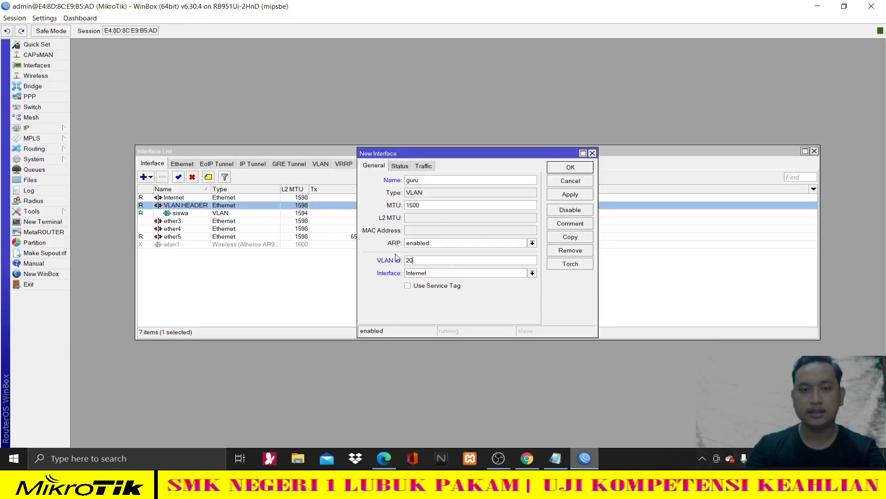
{"action": "left_click", "coordinate": [385, 458]}
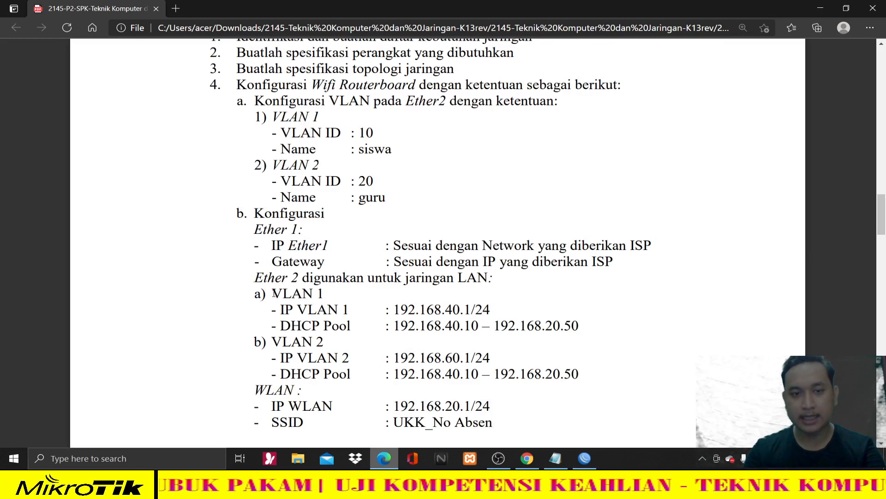
{"action": "left_click_drag", "start_coordinate": [256, 278], "coordinate": [313, 278]}
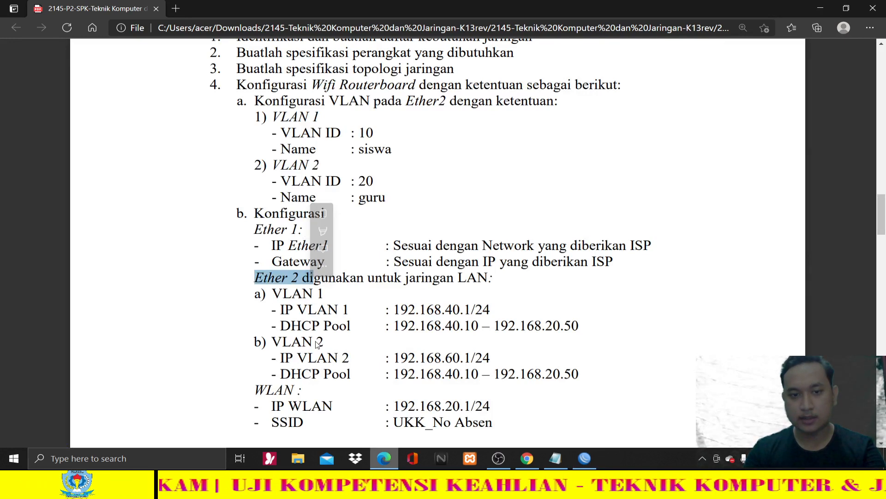
{"action": "left_click", "coordinate": [277, 342]}
{"action": "left_click_drag", "start_coordinate": [276, 342], "coordinate": [280, 342]}
{"action": "left_click_drag", "start_coordinate": [395, 360], "coordinate": [399, 360]}
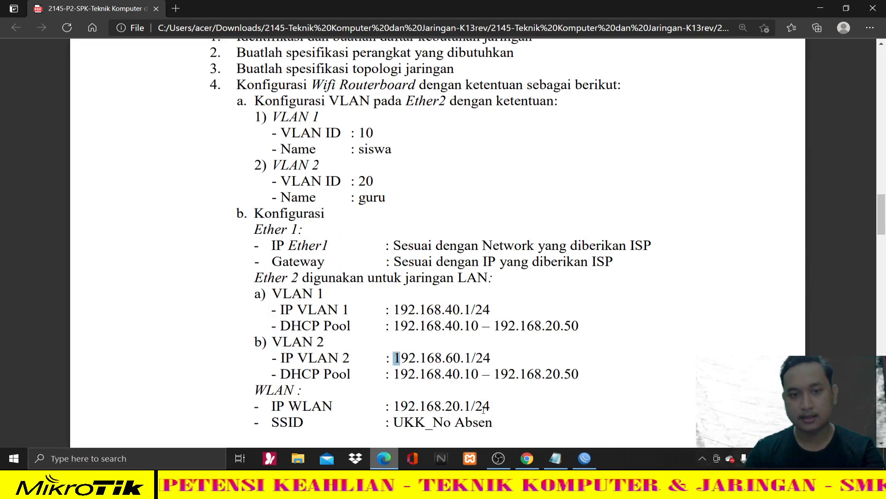
{"action": "left_click", "coordinate": [583, 458]}
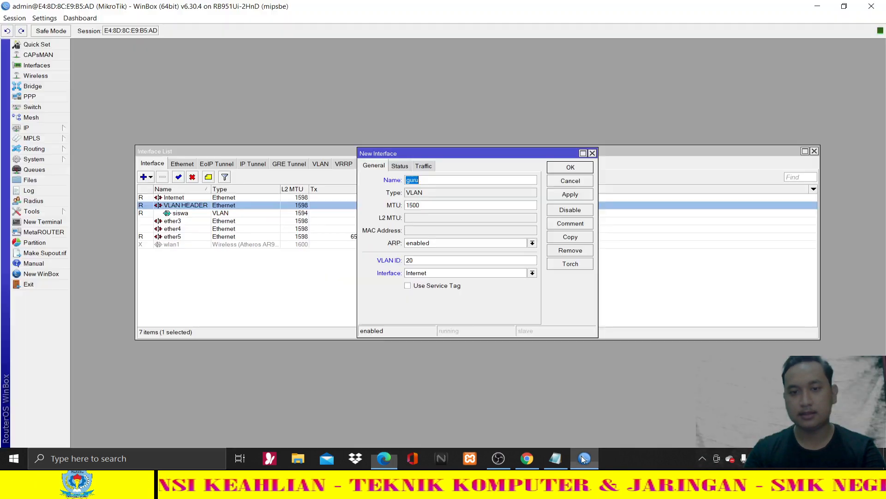
- Attach guru to the VLAN HEADER interface, apply and close
{"action": "left_click", "coordinate": [473, 274]}
{"action": "left_click", "coordinate": [470, 289]}
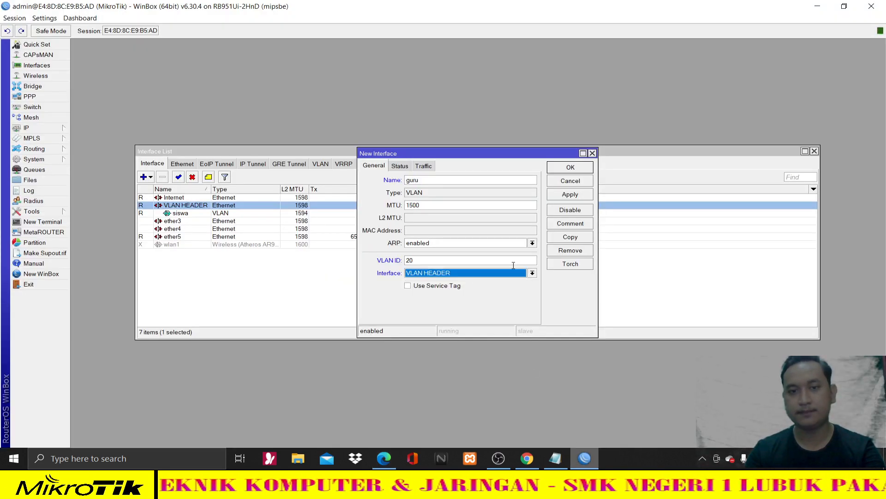
{"action": "left_click", "coordinate": [583, 196]}
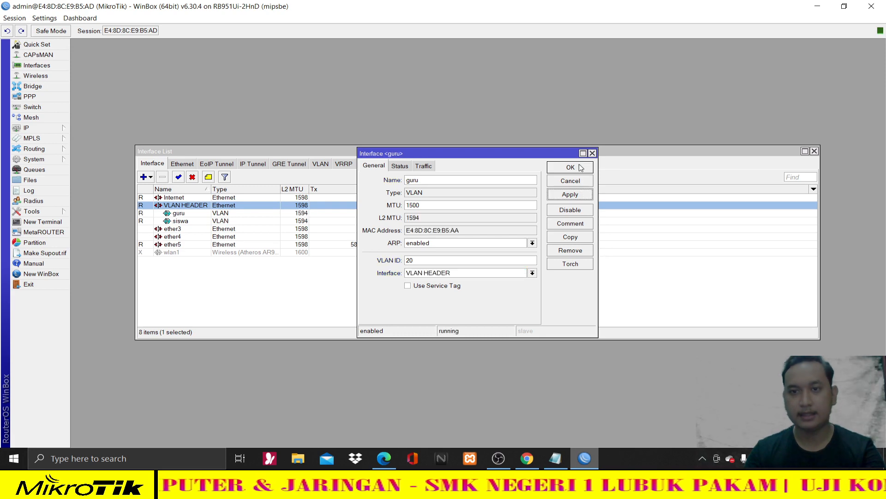
{"action": "left_click", "coordinate": [571, 167]}
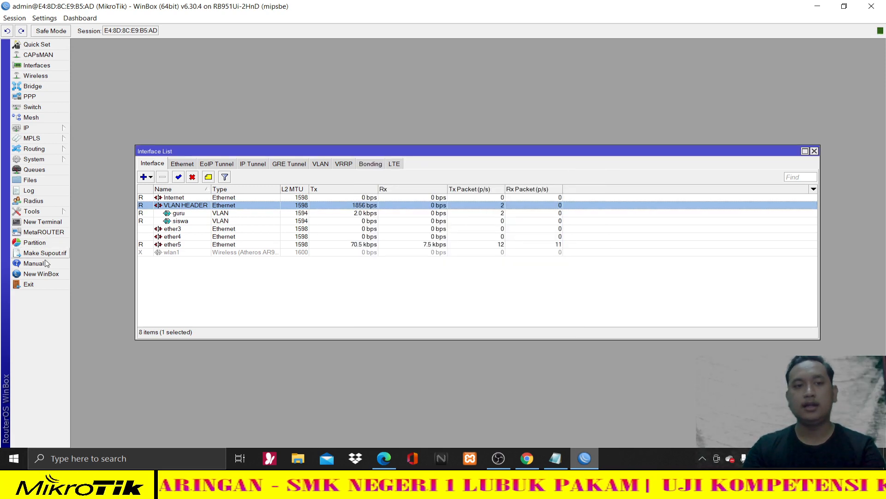
- Review the VLAN 1 item and its Ether2 reference on the task sheet
{"action": "left_click", "coordinate": [384, 458]}
{"action": "scroll", "coordinate": [270, 182], "scroll_direction": "up", "scroll_amount": 2}
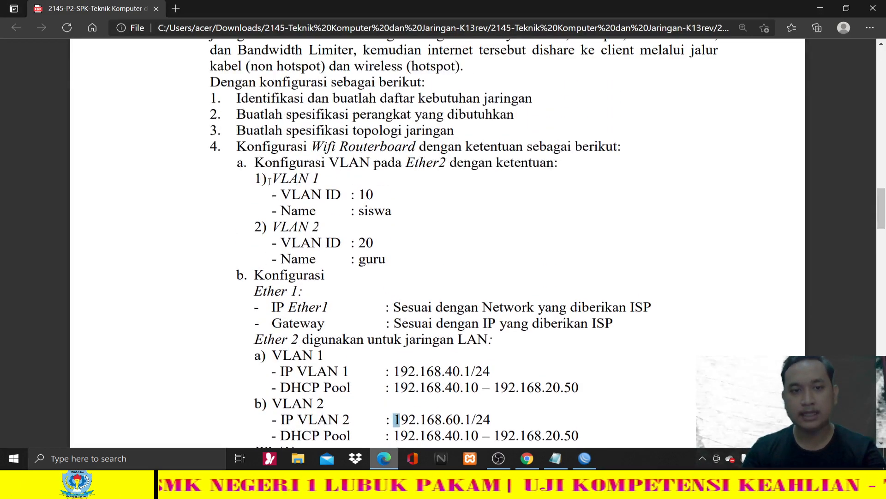
{"action": "left_click_drag", "start_coordinate": [254, 178], "coordinate": [259, 178]}
{"action": "left_click_drag", "start_coordinate": [318, 202], "coordinate": [358, 211]}
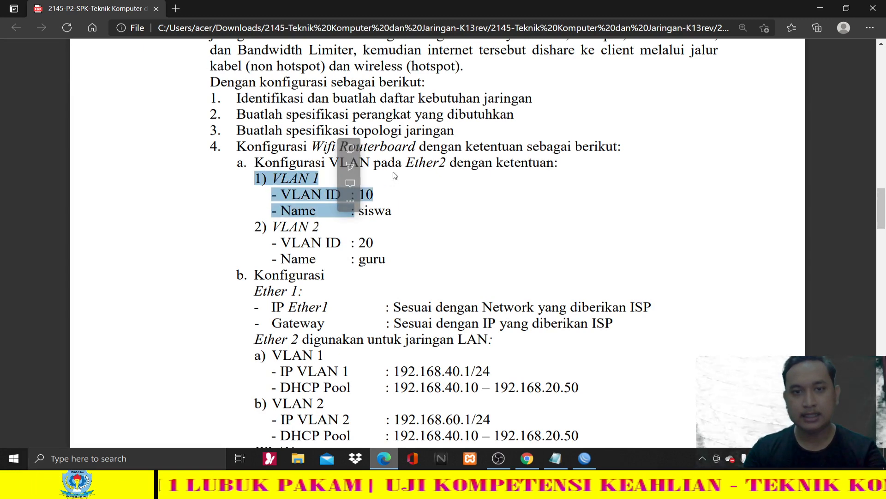
{"action": "left_click", "coordinate": [438, 169]}
{"action": "double_click", "coordinate": [414, 163]}
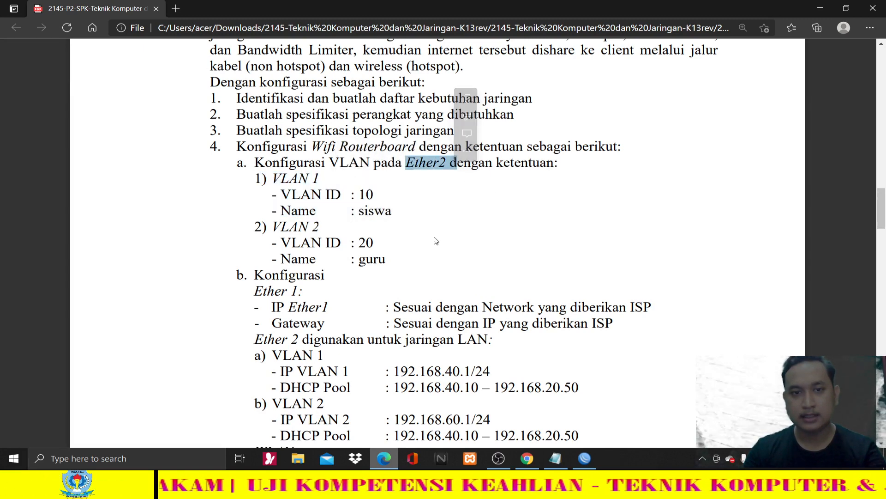
{"action": "left_click", "coordinate": [428, 266]}
{"action": "scroll", "coordinate": [421, 324], "scroll_direction": "down", "scroll_amount": 4}
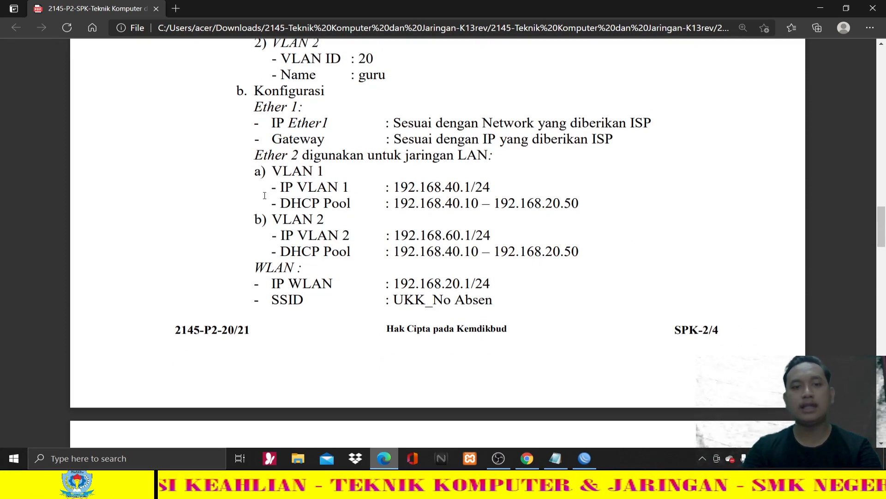
- Note VLAN 1's address 192.168.40.1/24, then return to WinBox and close the interface list
{"action": "left_click_drag", "start_coordinate": [447, 190], "coordinate": [511, 191]}
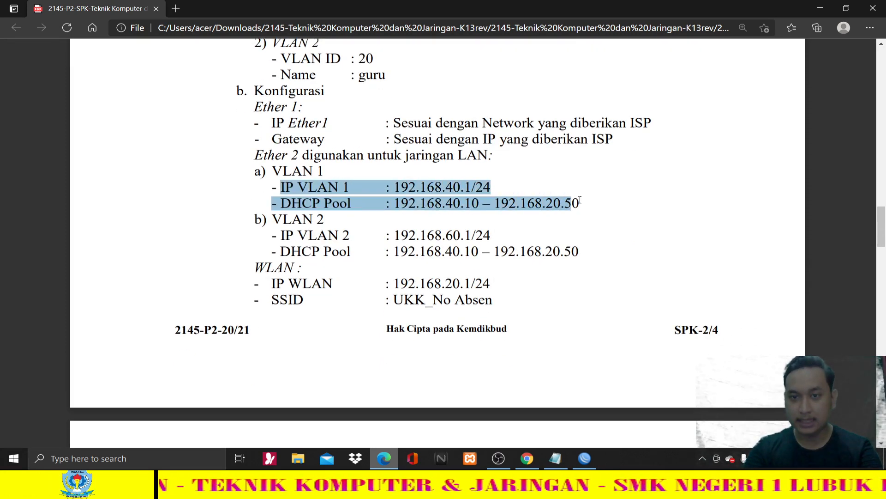
{"action": "left_click_drag", "start_coordinate": [579, 200], "coordinate": [580, 202]}
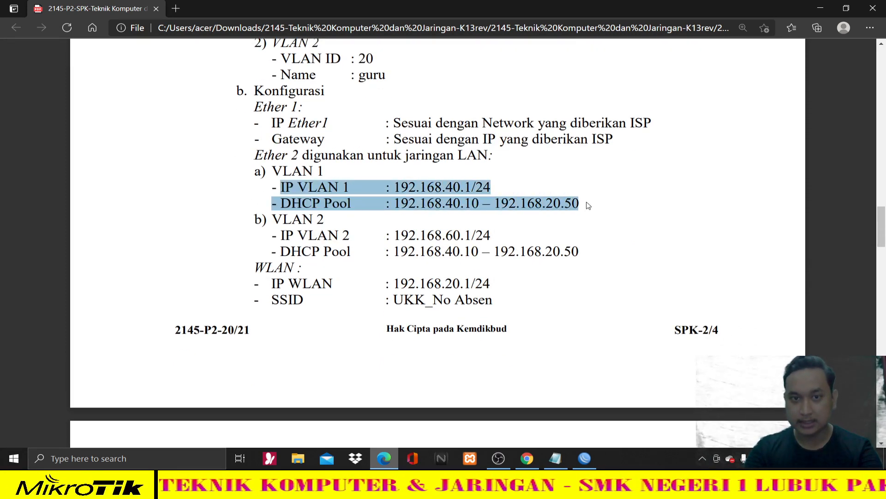
{"action": "left_click", "coordinate": [525, 213]}
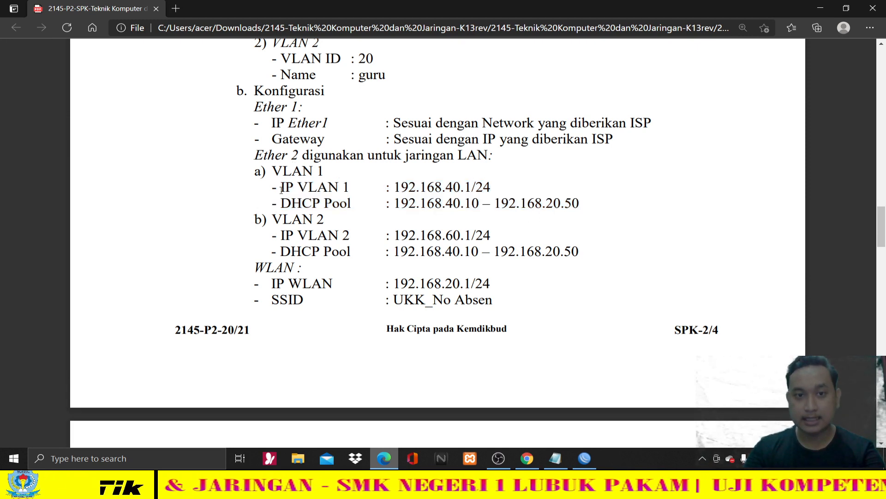
{"action": "left_click_drag", "start_coordinate": [443, 189], "coordinate": [500, 189]}
{"action": "scroll", "coordinate": [398, 163], "scroll_direction": "up", "scroll_amount": 3}
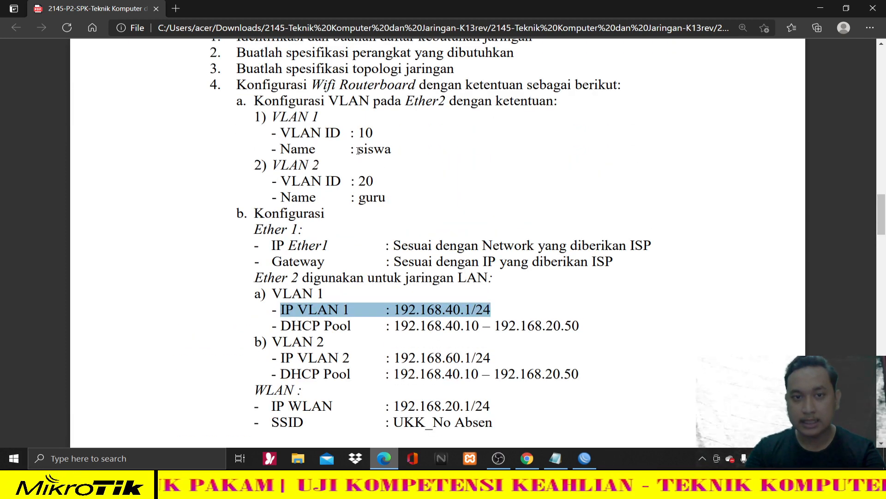
{"action": "key", "text": "alt+Tab"}
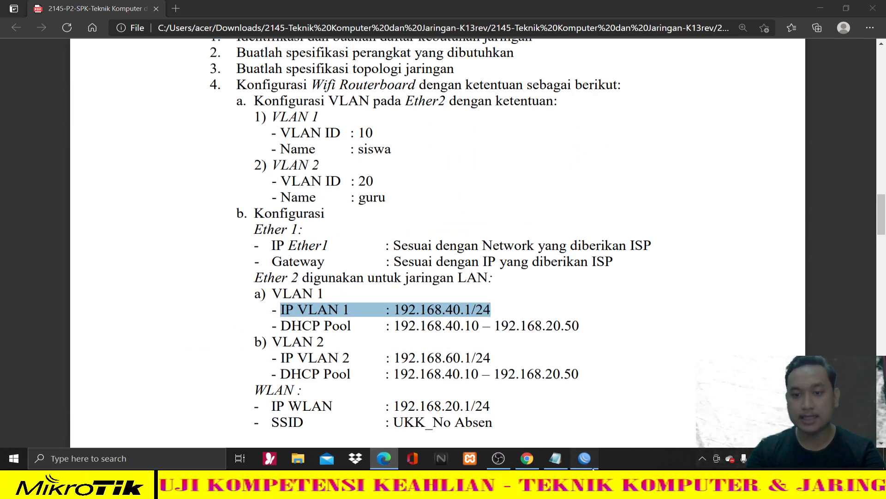
{"action": "left_click", "coordinate": [815, 151]}
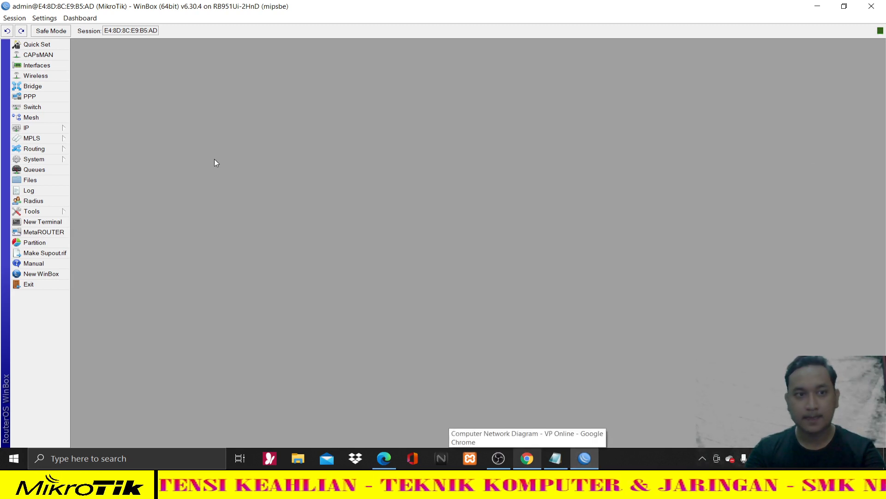
- In IP > Addresses, add a new address 192.168.40.1/24
{"action": "left_click", "coordinate": [51, 128]}
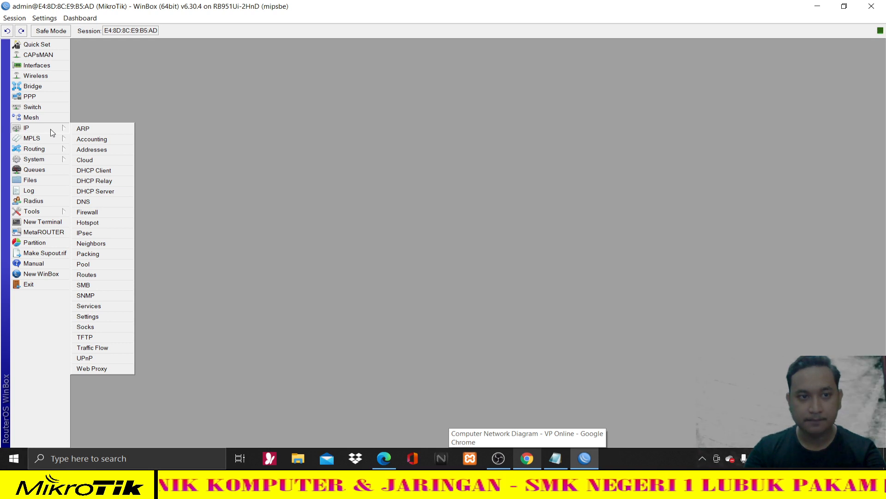
{"action": "left_click", "coordinate": [82, 149]}
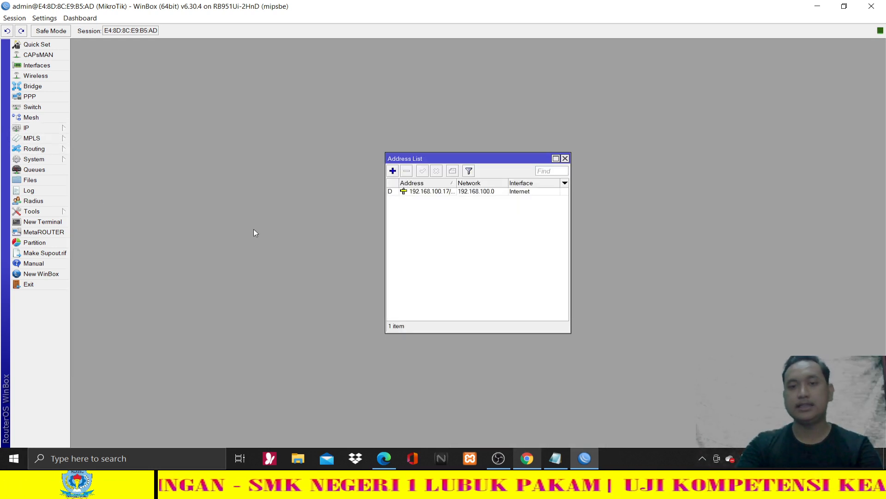
{"action": "left_click", "coordinate": [392, 172]}
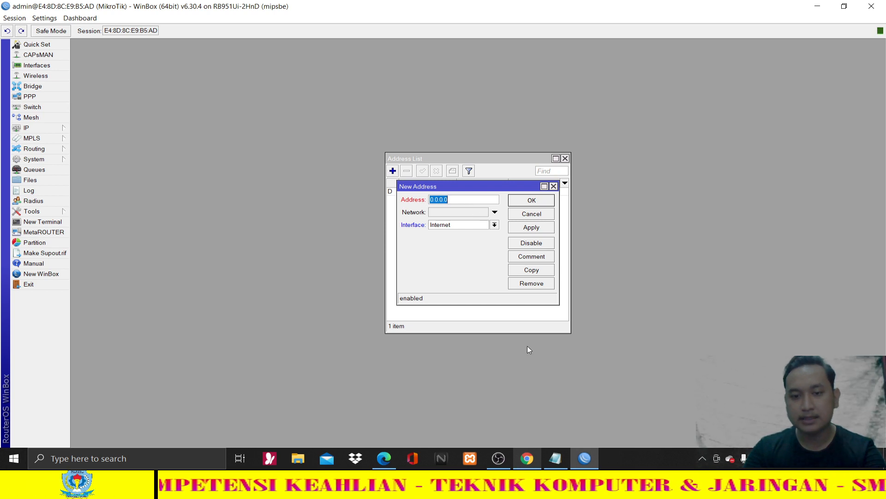
{"action": "left_click", "coordinate": [384, 458]}
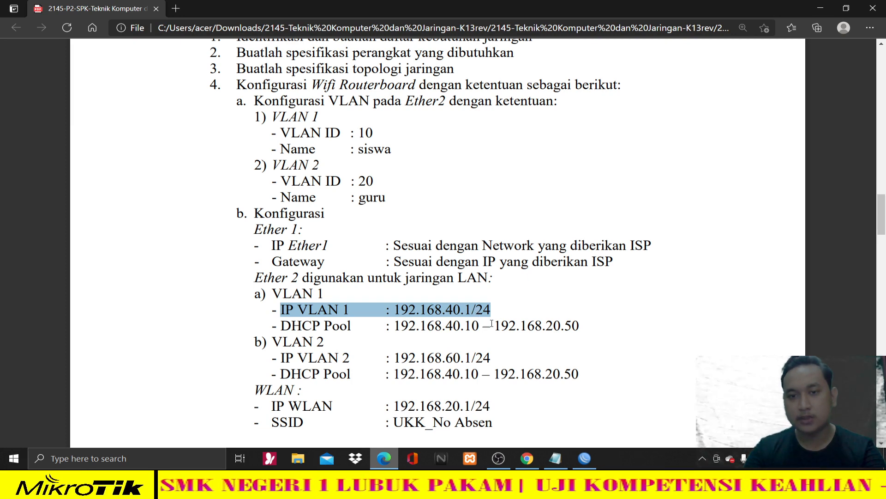
{"action": "left_click", "coordinate": [584, 458]}
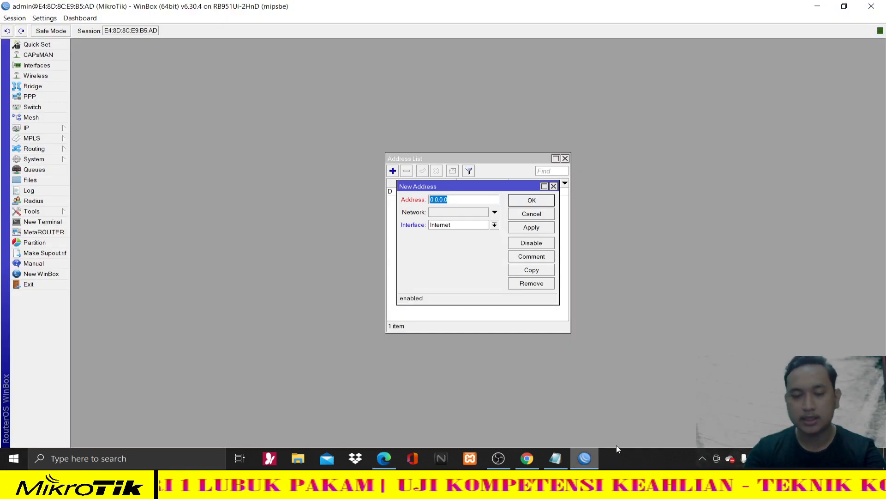
{"action": "type", "text": "192"}
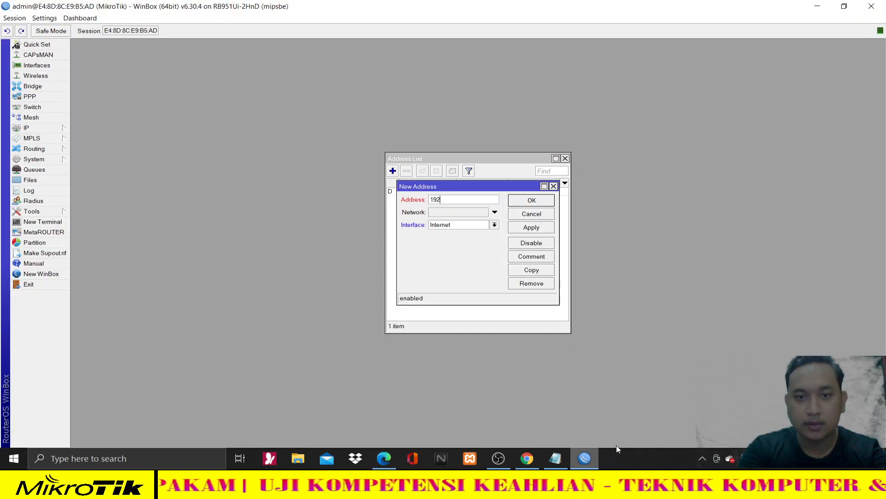
{"action": "type", "text": ".168.40"}
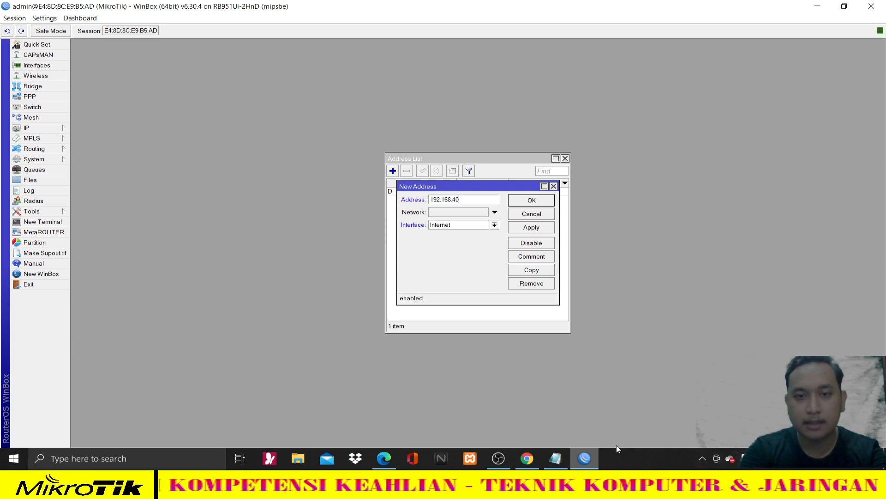
{"action": "type", "text": ".1/"}
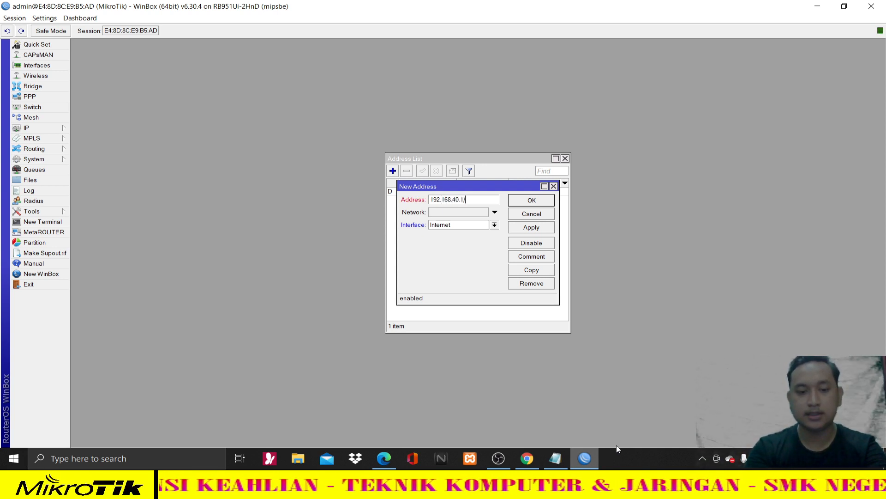
{"action": "type", "text": "24"}
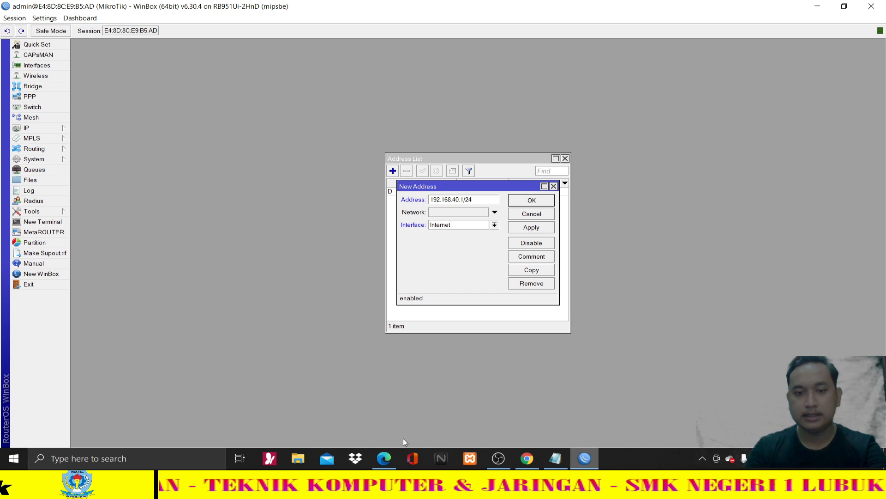
- Assign the address to the siswa interface, apply and confirm, then show the task sheet
{"action": "left_click", "coordinate": [387, 457]}
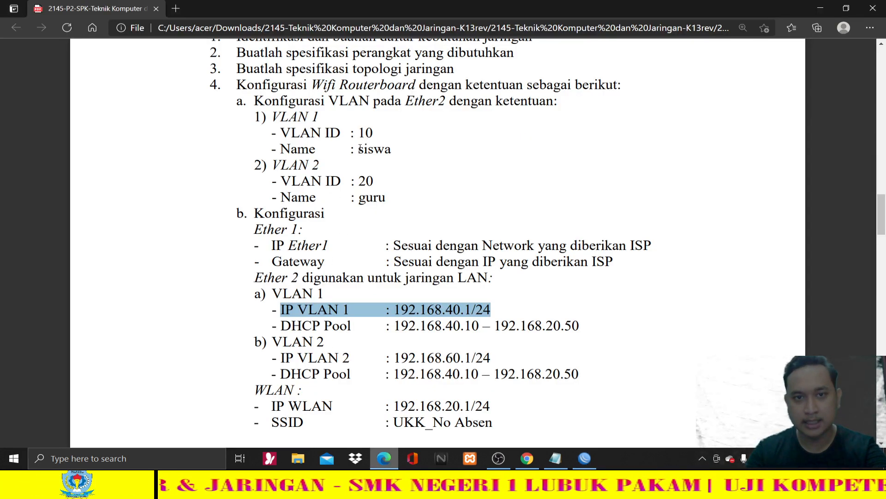
{"action": "double_click", "coordinate": [375, 149]}
{"action": "left_click", "coordinate": [514, 222]}
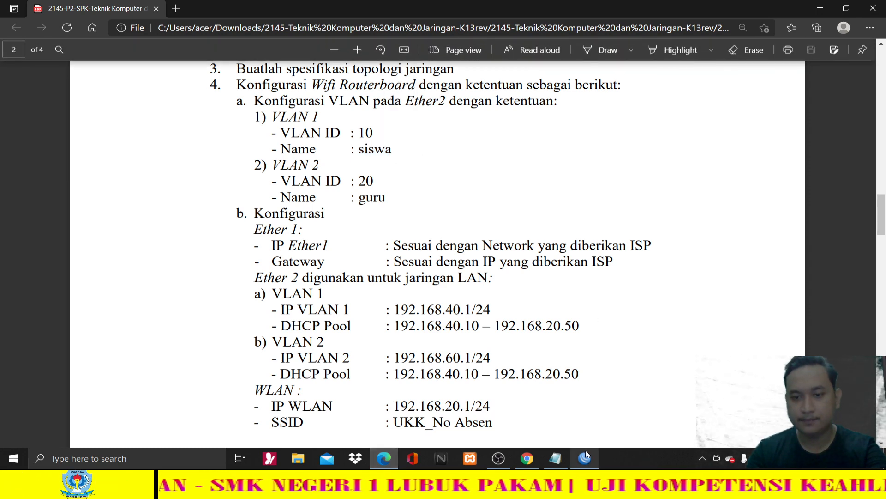
{"action": "left_click", "coordinate": [585, 459]}
{"action": "left_click", "coordinate": [495, 225]}
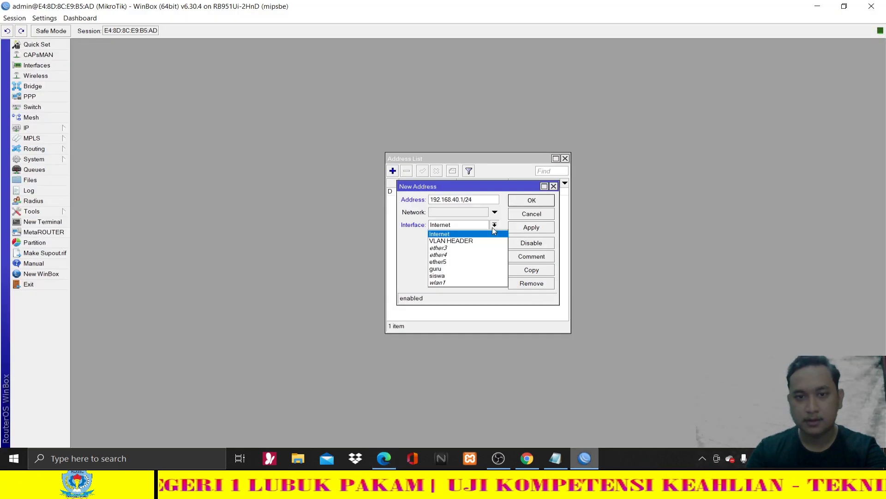
{"action": "left_click", "coordinate": [445, 276]}
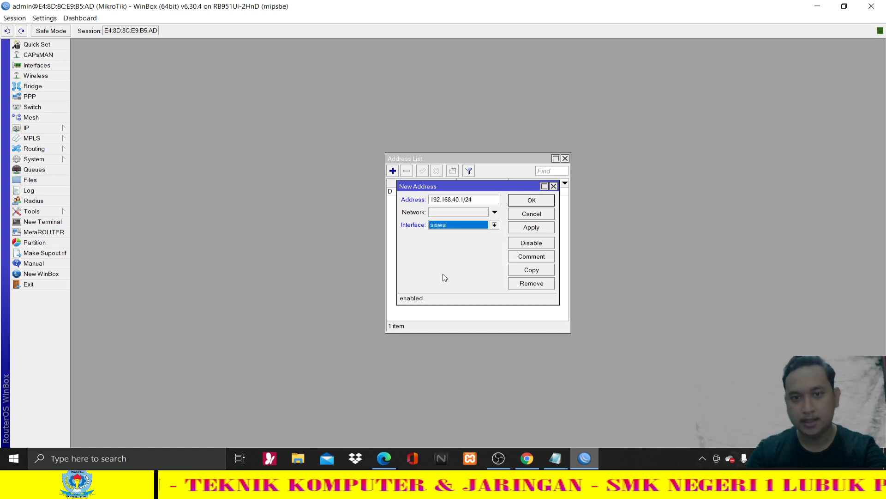
{"action": "left_click", "coordinate": [532, 227]}
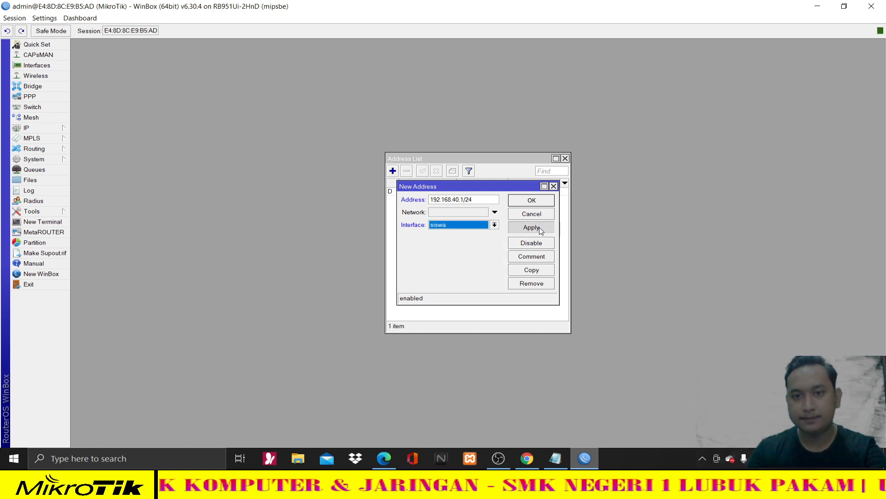
{"action": "left_click", "coordinate": [535, 202]}
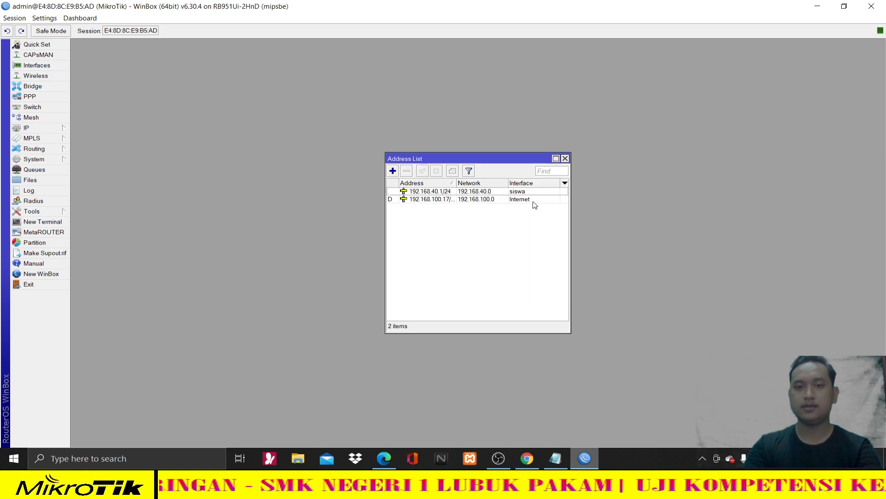
{"action": "left_click", "coordinate": [385, 458]}
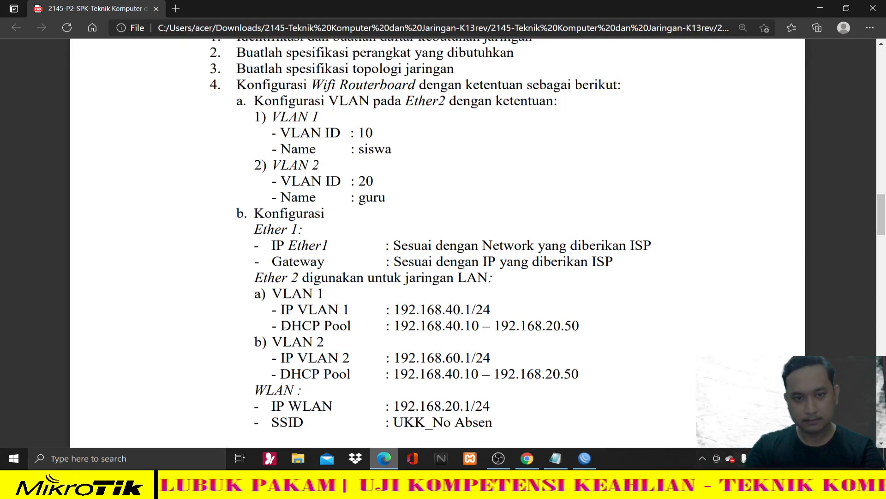
- Read VLAN 1's DHCP pool range on the sheet, ending at 192.168.20.50, then return to WinBox
{"action": "left_click_drag", "start_coordinate": [332, 325], "coordinate": [371, 325]}
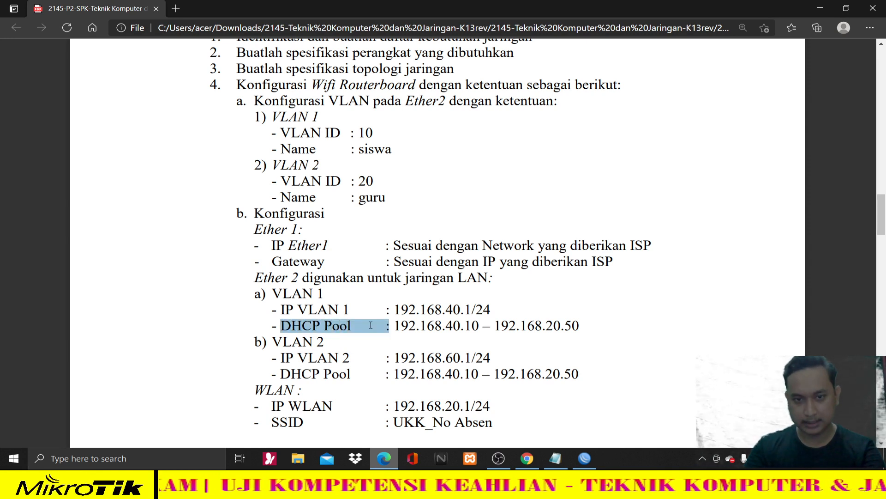
{"action": "left_click", "coordinate": [356, 331]}
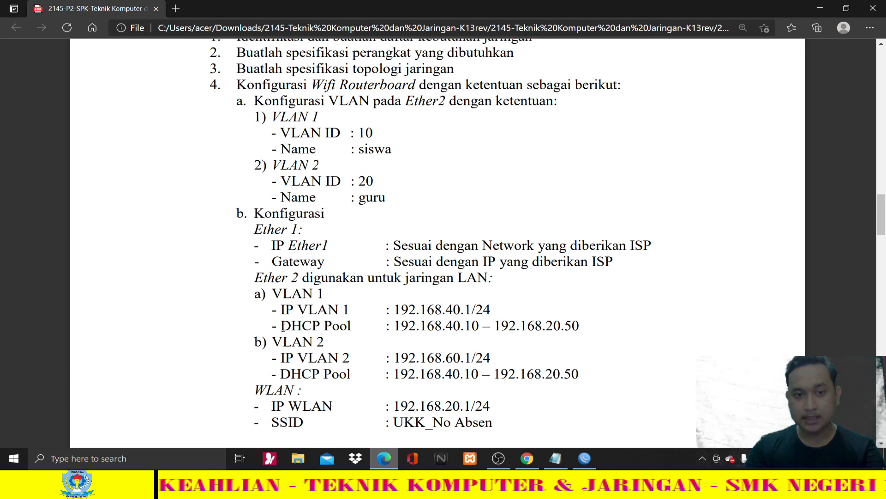
{"action": "left_click_drag", "start_coordinate": [355, 332], "coordinate": [355, 332]}
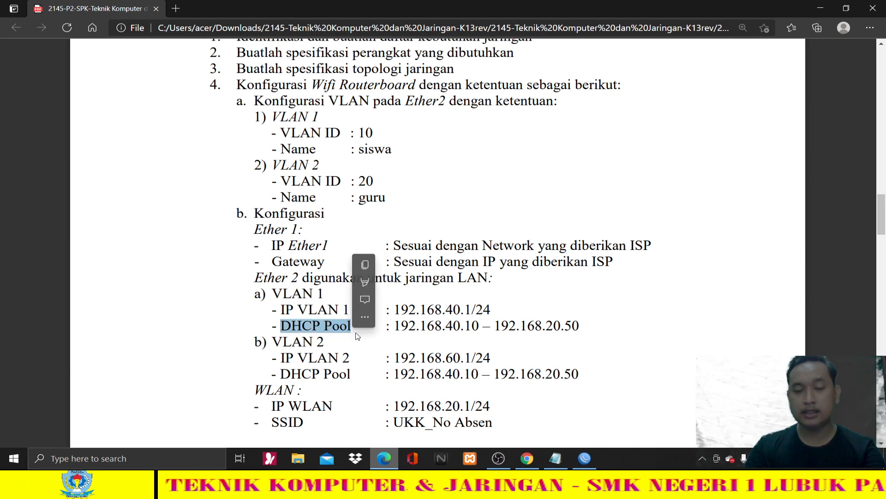
{"action": "left_click", "coordinate": [399, 329]}
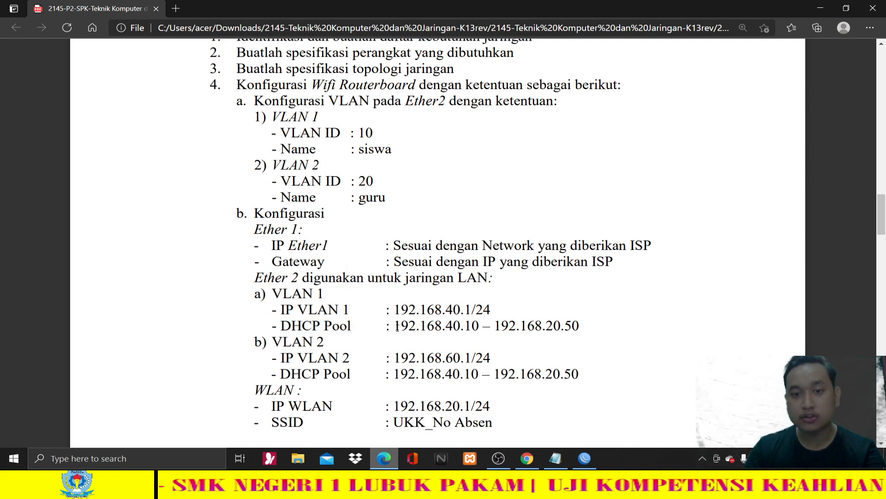
{"action": "left_click_drag", "start_coordinate": [397, 327], "coordinate": [441, 326]}
{"action": "left_click_drag", "start_coordinate": [548, 328], "coordinate": [587, 329]}
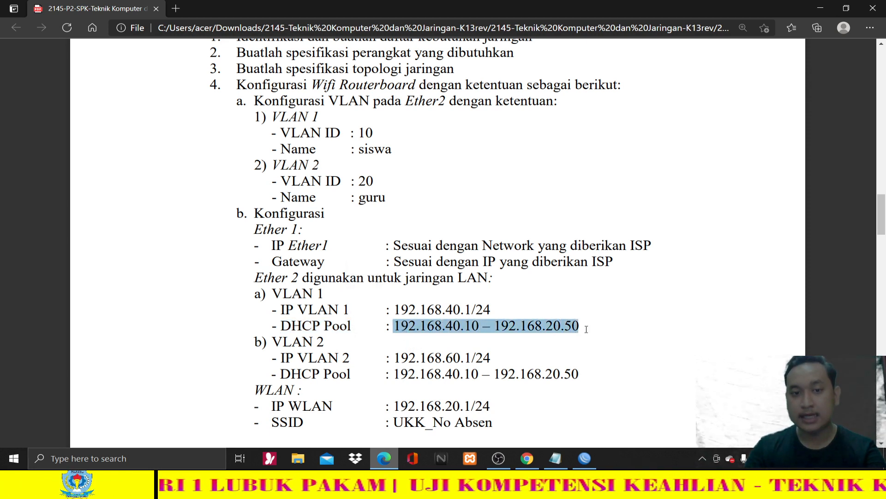
{"action": "left_click", "coordinate": [545, 340]}
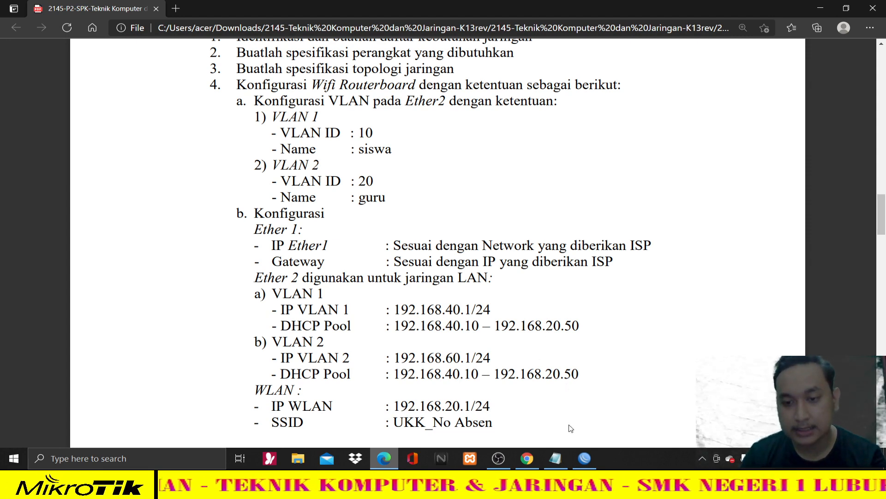
{"action": "left_click", "coordinate": [583, 453]}
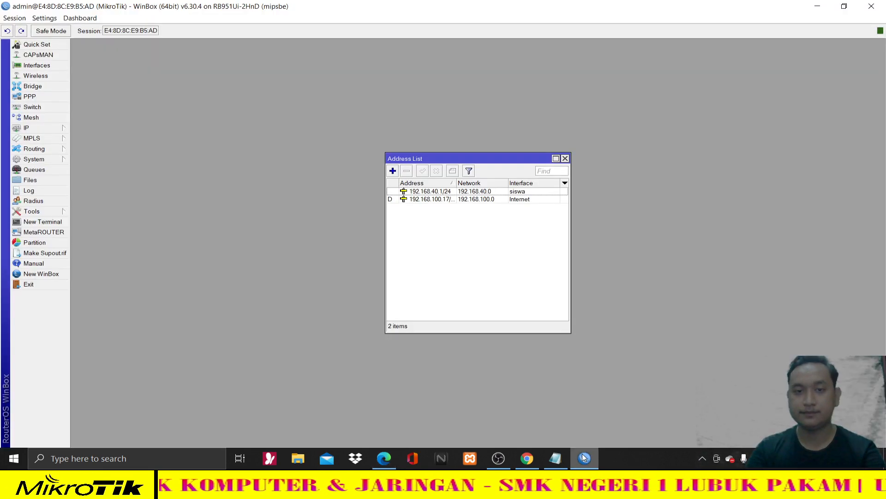
- Close the address list, open IP > DHCP Server, and launch DHCP Setup's interface choice
{"action": "left_click", "coordinate": [64, 127]}
{"action": "left_click", "coordinate": [566, 158]}
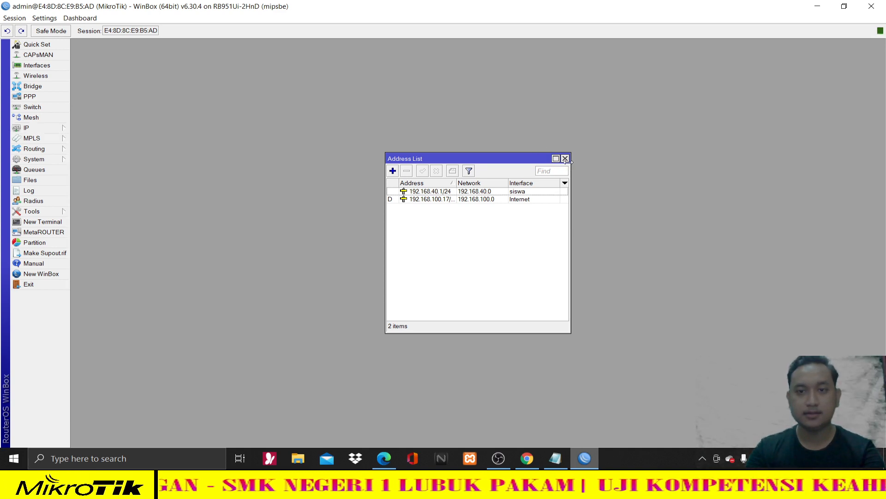
{"action": "left_click", "coordinate": [565, 158]}
{"action": "left_click", "coordinate": [59, 130]}
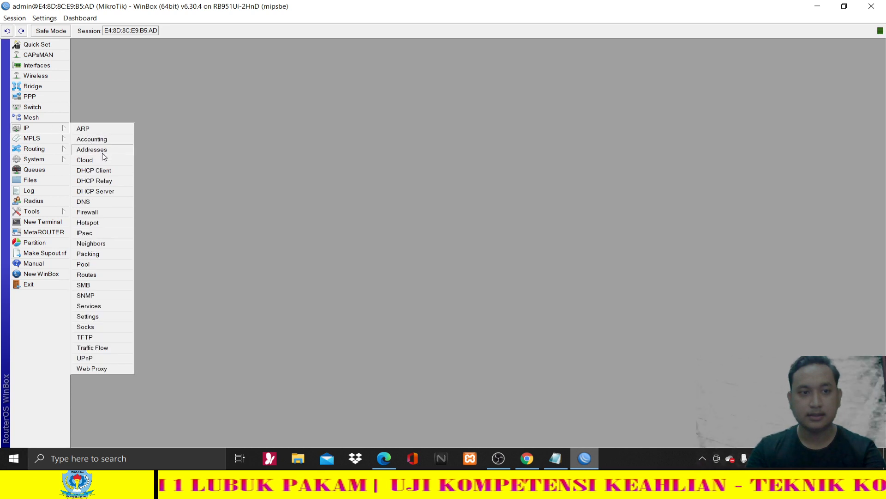
{"action": "left_click", "coordinate": [108, 191]}
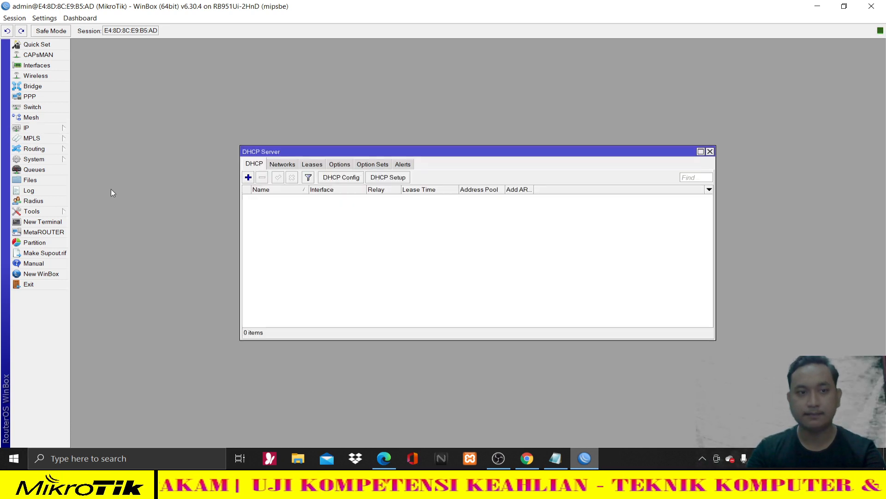
{"action": "left_click", "coordinate": [384, 180]}
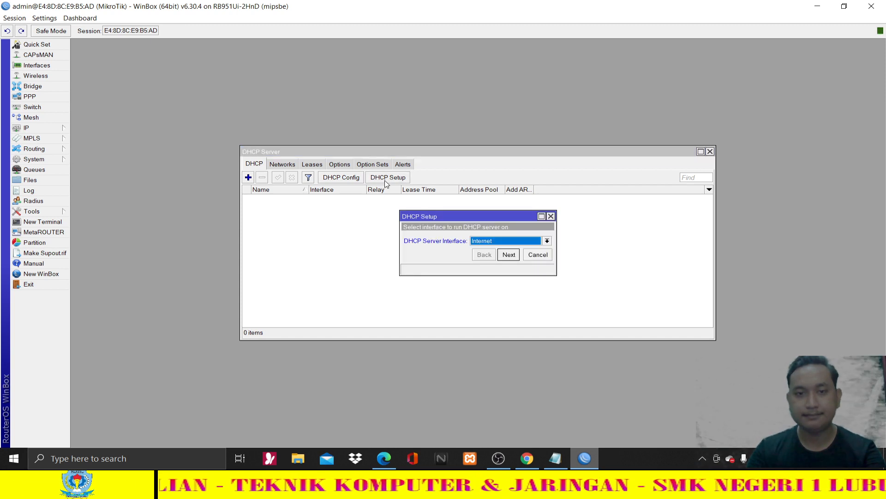
{"action": "left_click", "coordinate": [492, 240]}
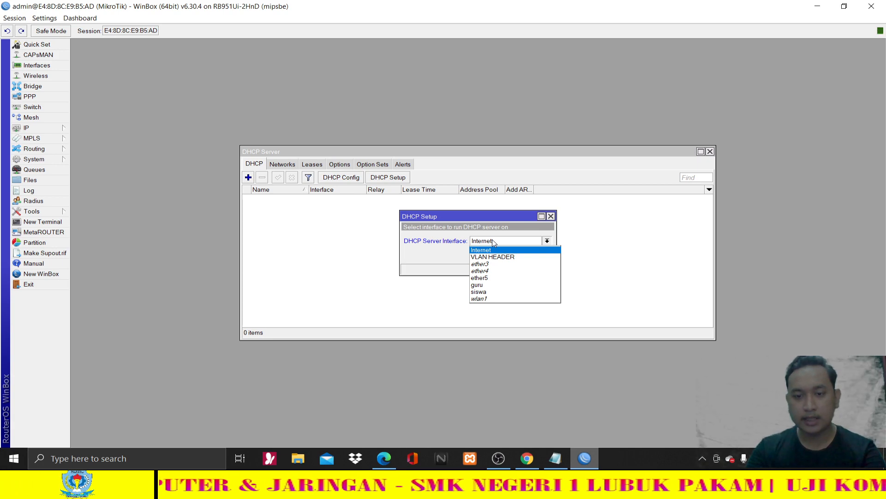
{"action": "left_click", "coordinate": [525, 461]}
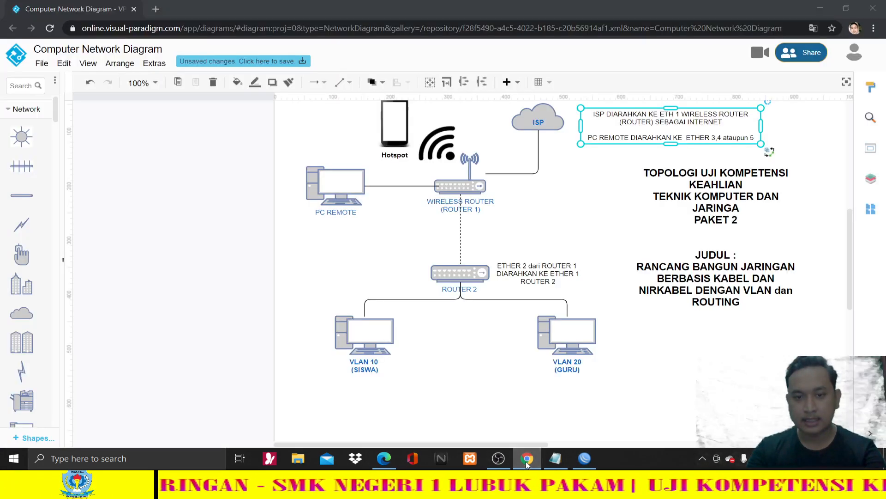
- Look over the network topology diagram, then go back to WinBox's DHCP Setup
{"action": "left_click", "coordinate": [526, 461]}
{"action": "left_click", "coordinate": [389, 462]}
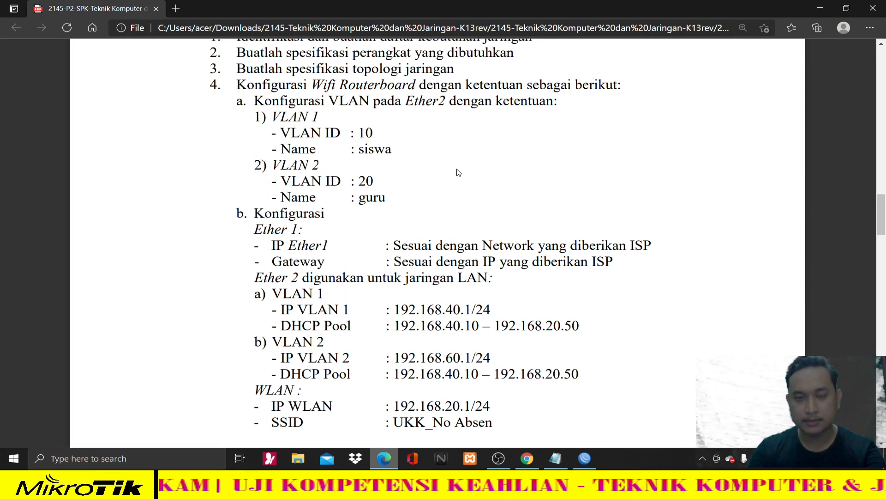
{"action": "left_click", "coordinate": [582, 460]}
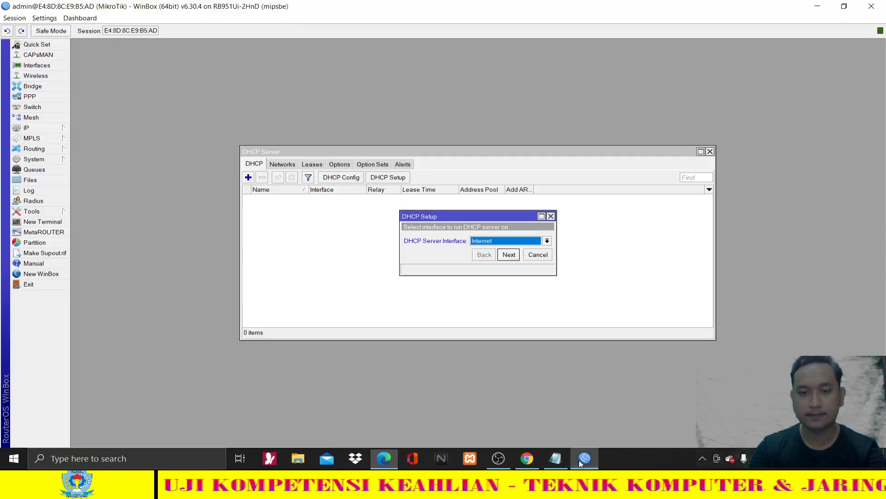
- Run DHCP Setup on siswa, accepting network 192.168.40.0/24 and gateway 192.168.40.1, reaching the pool step
{"action": "left_click", "coordinate": [508, 241]}
{"action": "left_click", "coordinate": [496, 291]}
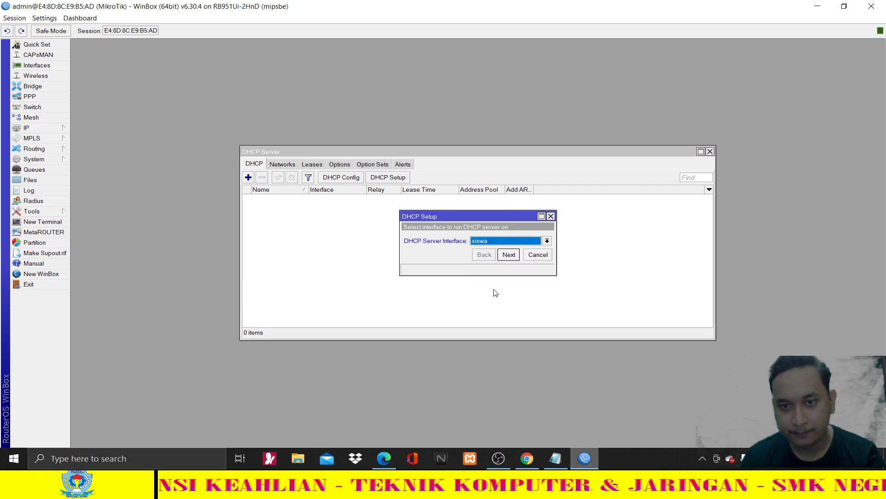
{"action": "left_click", "coordinate": [508, 257]}
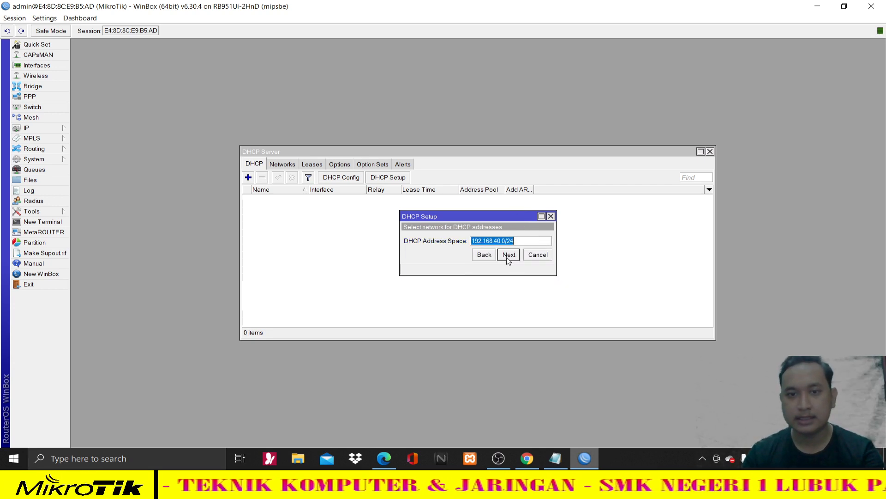
{"action": "left_click", "coordinate": [508, 257]}
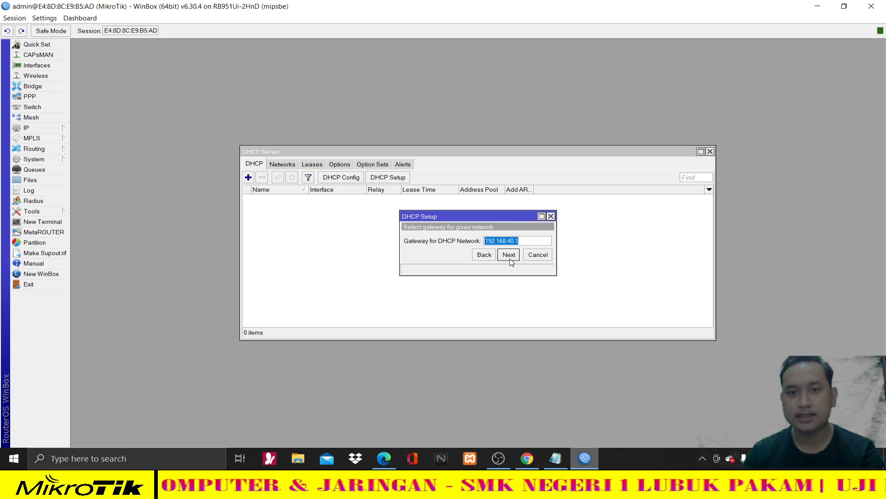
{"action": "left_click", "coordinate": [509, 255]}
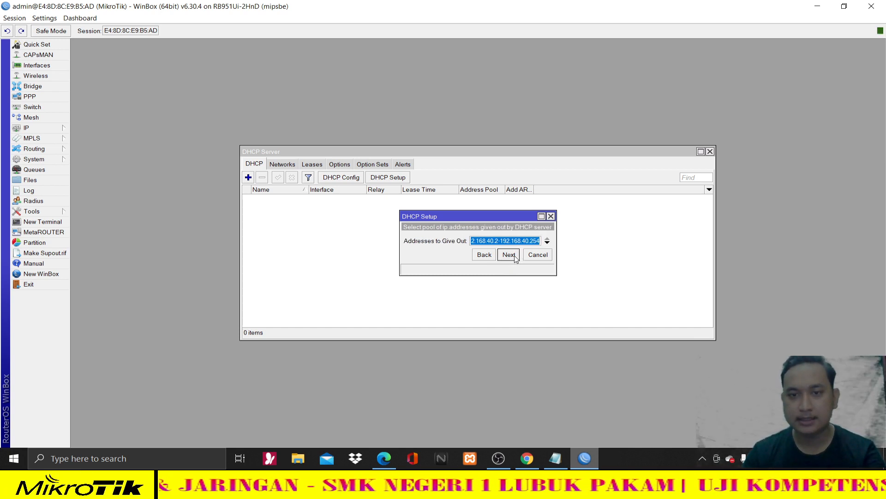
{"action": "left_click", "coordinate": [491, 244]}
{"action": "left_click_drag", "start_coordinate": [486, 243], "coordinate": [473, 243]}
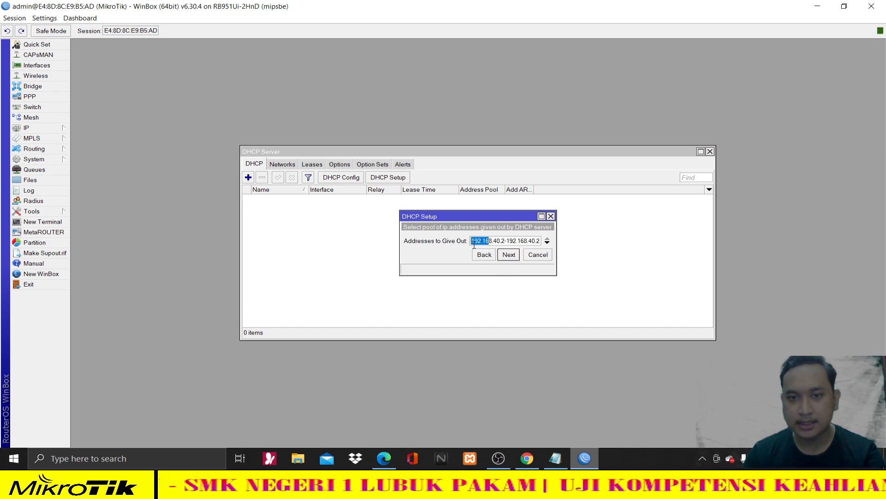
{"action": "left_click", "coordinate": [504, 243]}
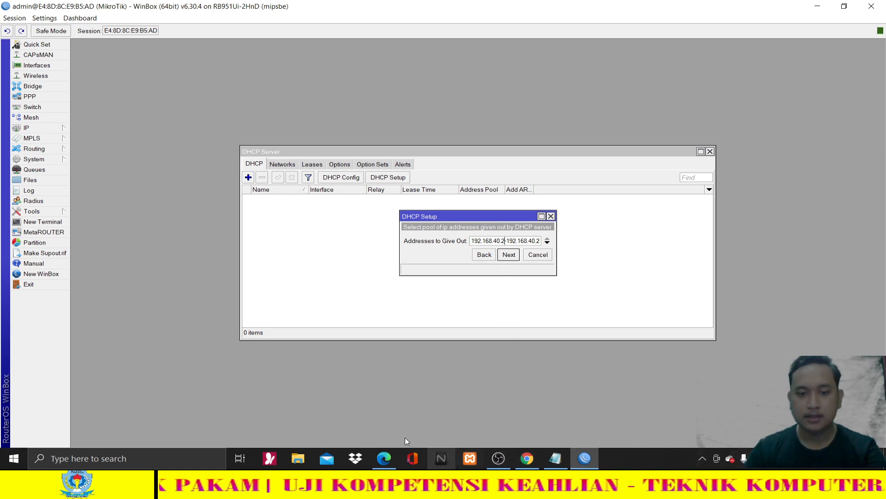
{"action": "left_click", "coordinate": [384, 458]}
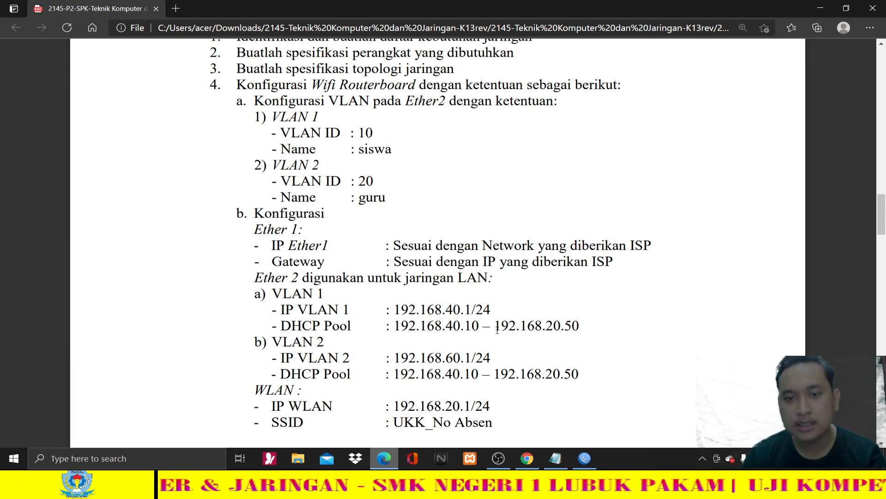
- Read the VLAN 1 pool end address 192.168.20.50 on the task sheet, then return to WinBox
{"action": "double_click", "coordinate": [552, 325]}
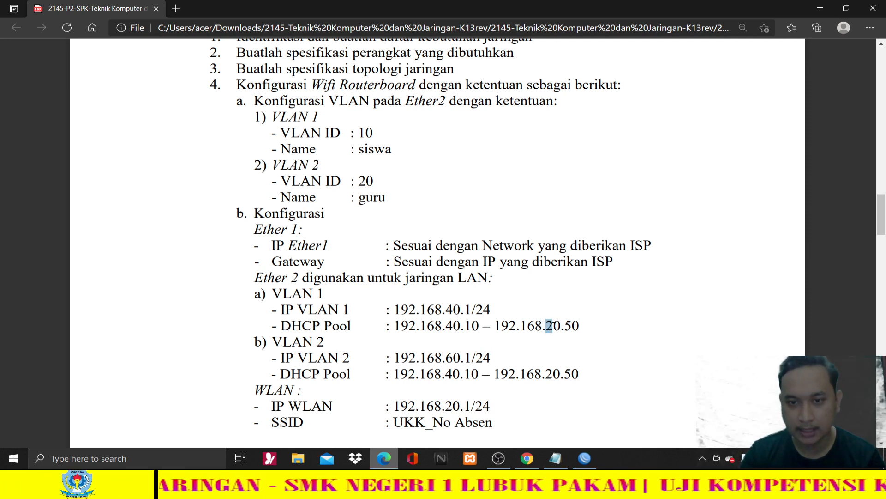
{"action": "left_click", "coordinate": [569, 329]}
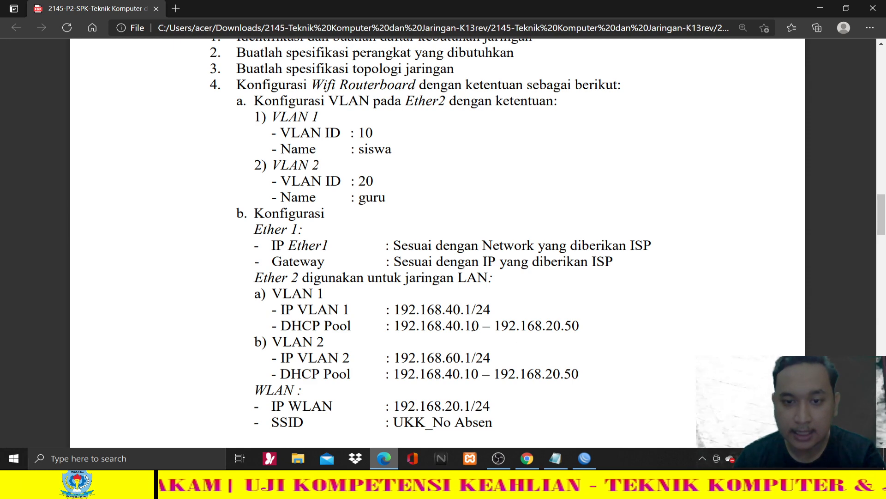
{"action": "double_click", "coordinate": [568, 327]}
{"action": "left_click", "coordinate": [592, 376]}
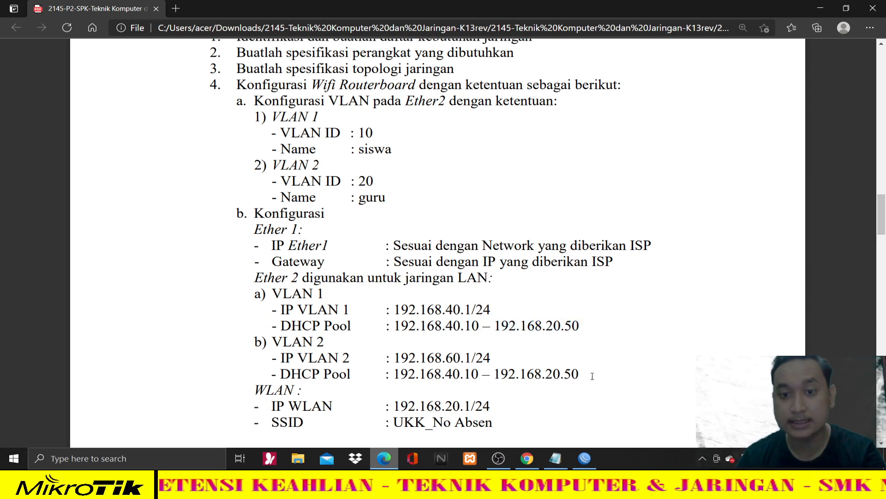
{"action": "left_click", "coordinate": [585, 457]}
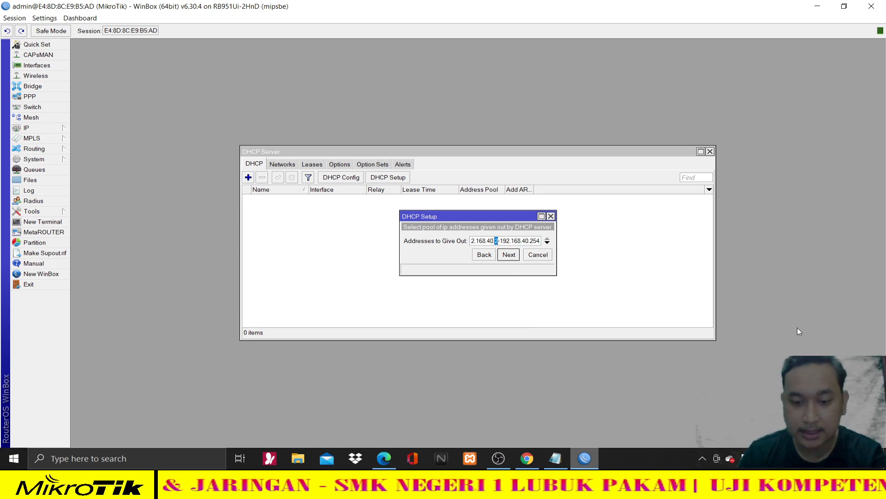
- Set the siswa pool to 192.168.40.10–192.168.40.50 and accept DNS 192.168.100.1 and the 00:10:00 lease
{"action": "type", "text": "10"}
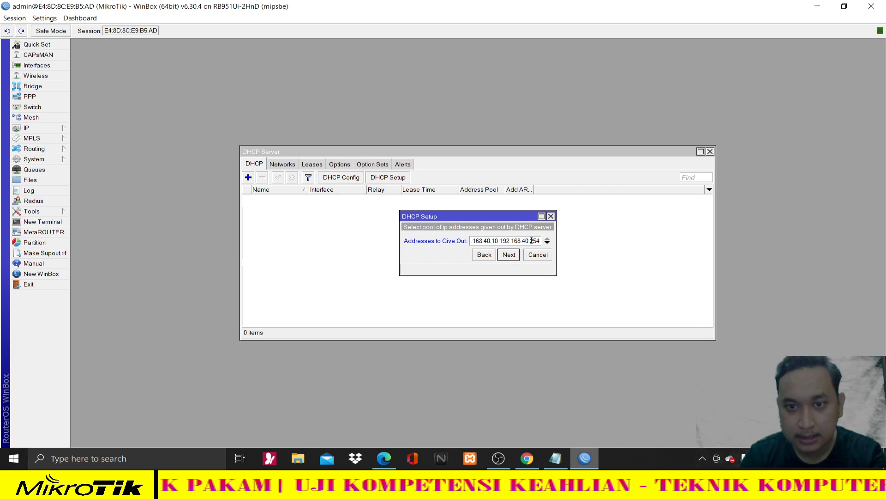
{"action": "left_click_drag", "start_coordinate": [530, 241], "coordinate": [536, 241]}
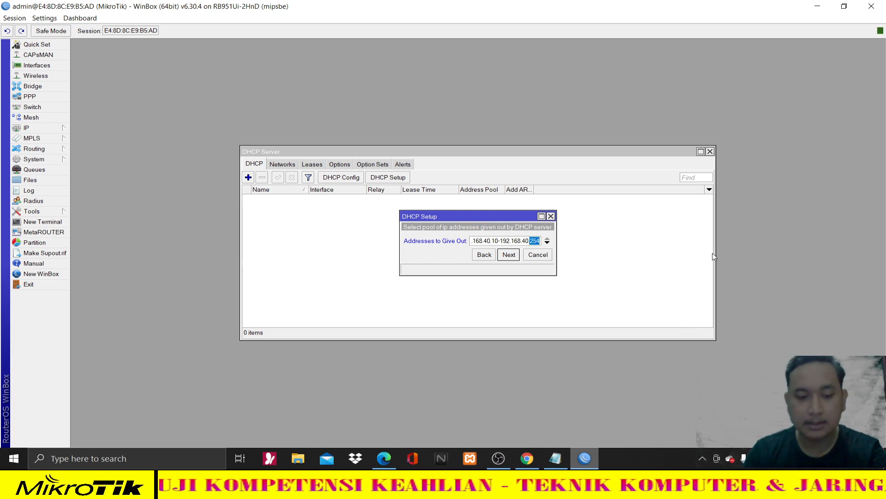
{"action": "type", "text": "50"}
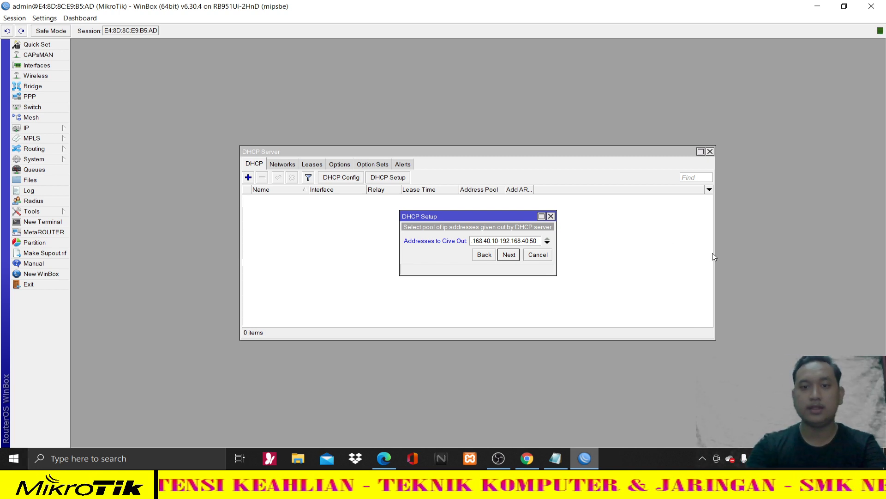
{"action": "left_click", "coordinate": [508, 256]}
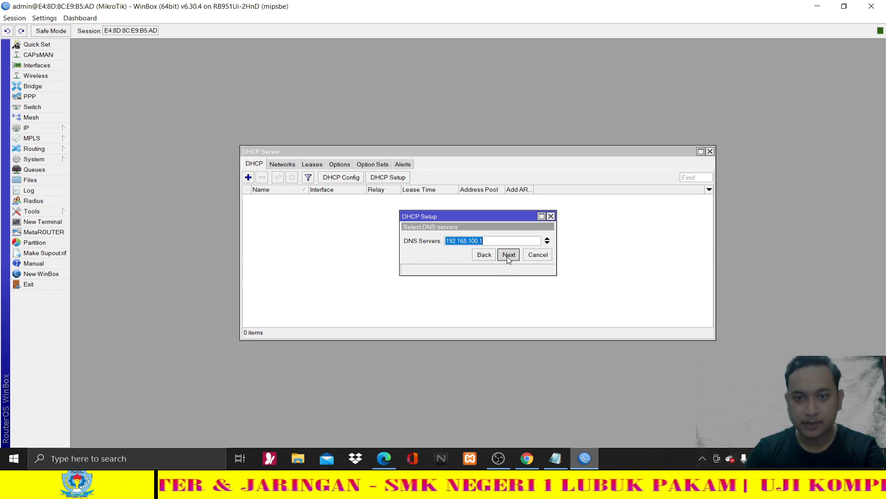
{"action": "left_click", "coordinate": [509, 256]}
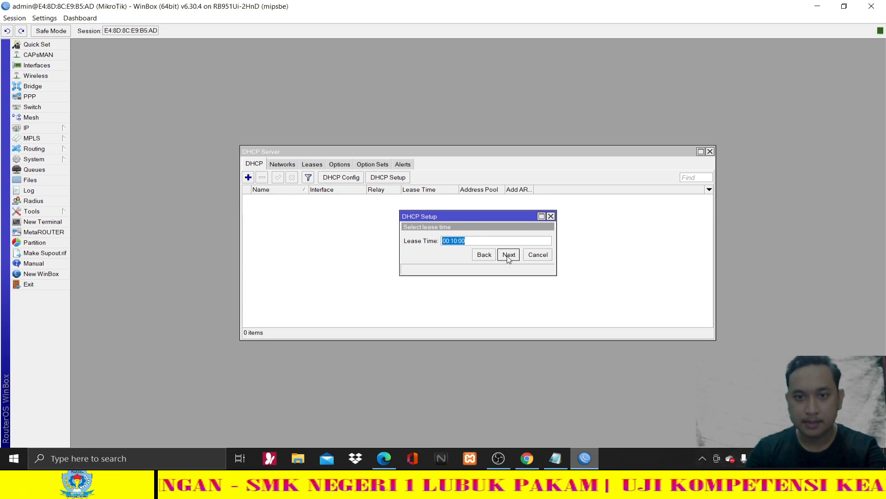
{"action": "left_click", "coordinate": [508, 256]}
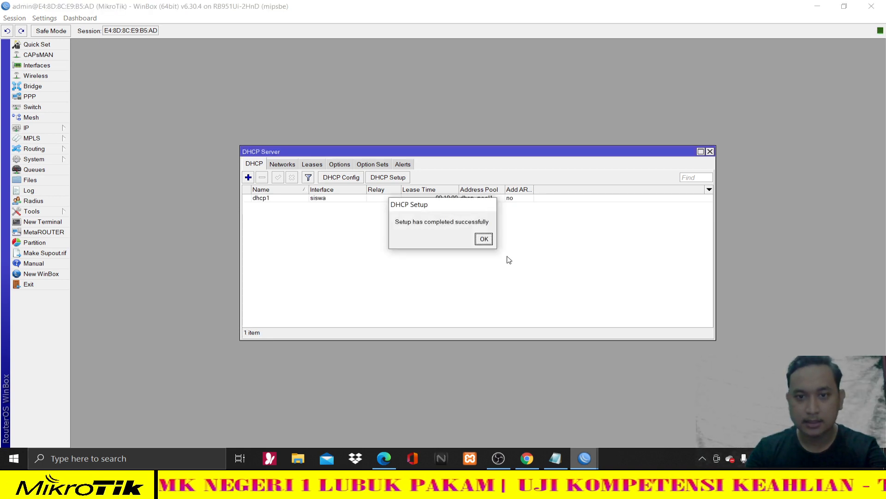
{"action": "left_click", "coordinate": [484, 239]}
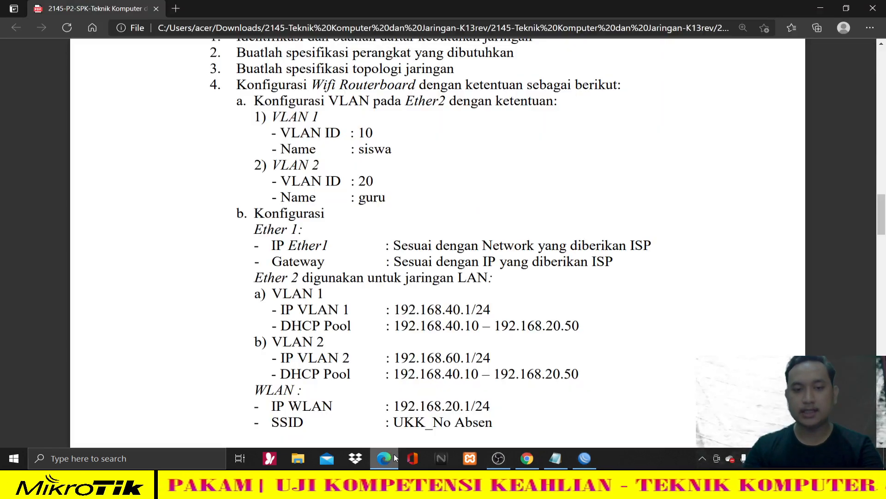
- Select the VLAN 1 requirements and the IP VLAN 2 address line in the task sheet PDF
{"action": "left_click", "coordinate": [389, 456]}
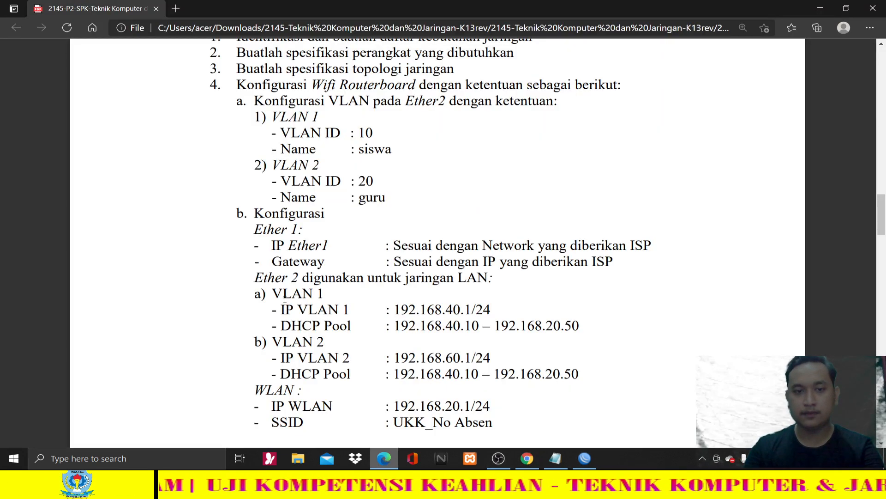
{"action": "left_click_drag", "start_coordinate": [274, 290], "coordinate": [605, 324]}
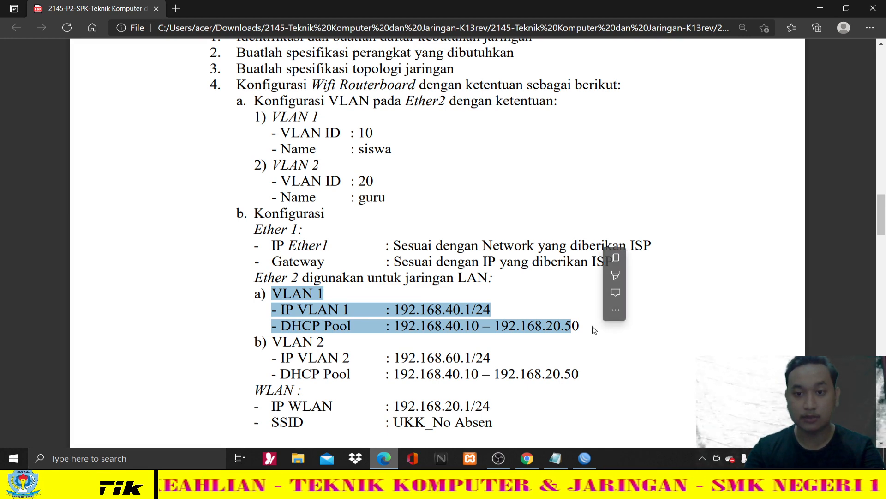
{"action": "left_click", "coordinate": [605, 325]}
{"action": "scroll", "coordinate": [431, 360], "scroll_direction": "down", "scroll_amount": 3}
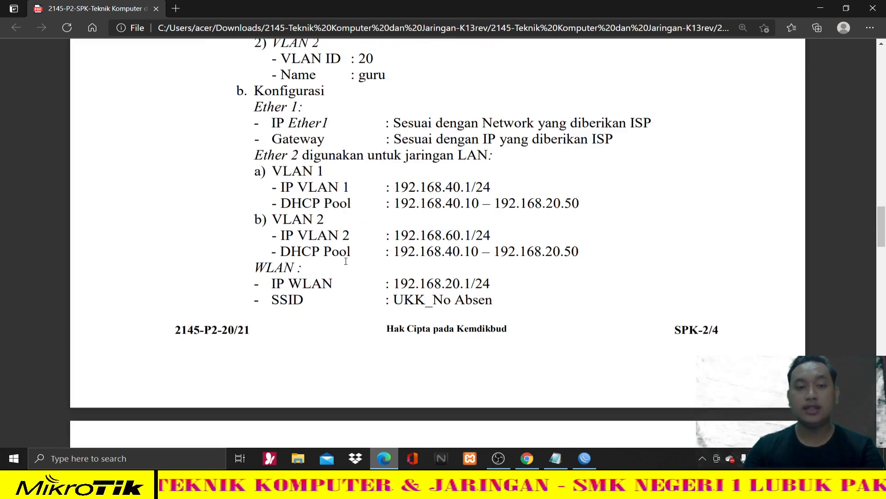
{"action": "left_click_drag", "start_coordinate": [264, 219], "coordinate": [281, 220]}
{"action": "left_click", "coordinate": [327, 220]}
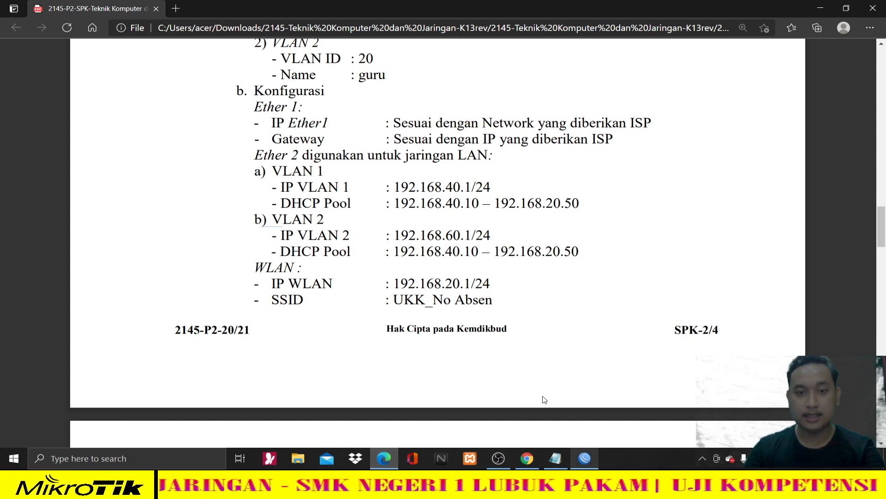
{"action": "left_click_drag", "start_coordinate": [281, 236], "coordinate": [492, 237]}
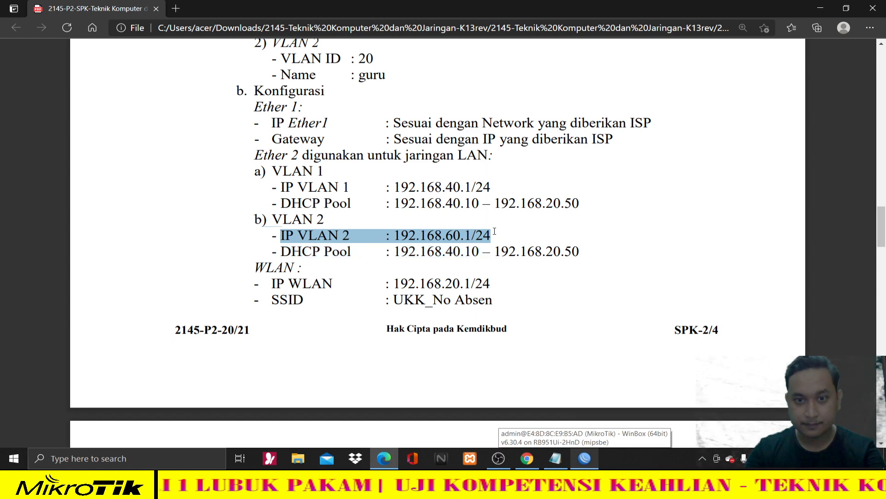
- Close the DHCP server window and start a new entry in the IP address list
{"action": "left_click", "coordinate": [584, 458]}
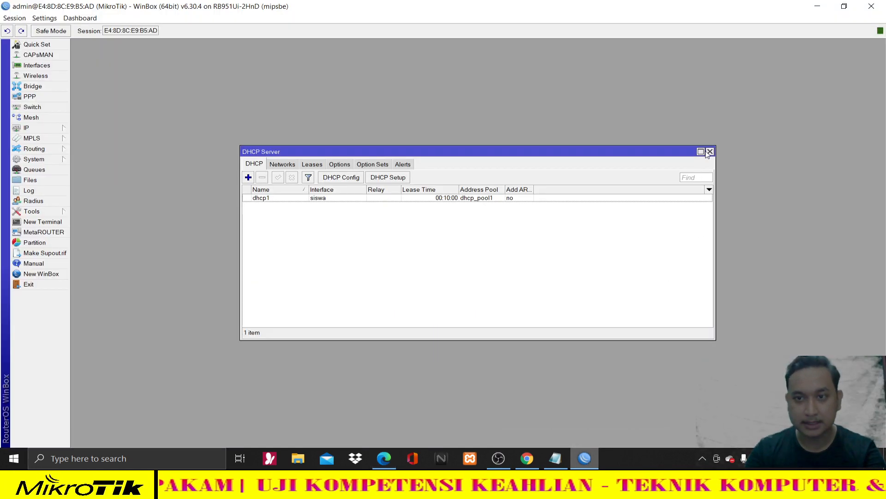
{"action": "left_click", "coordinate": [31, 130]}
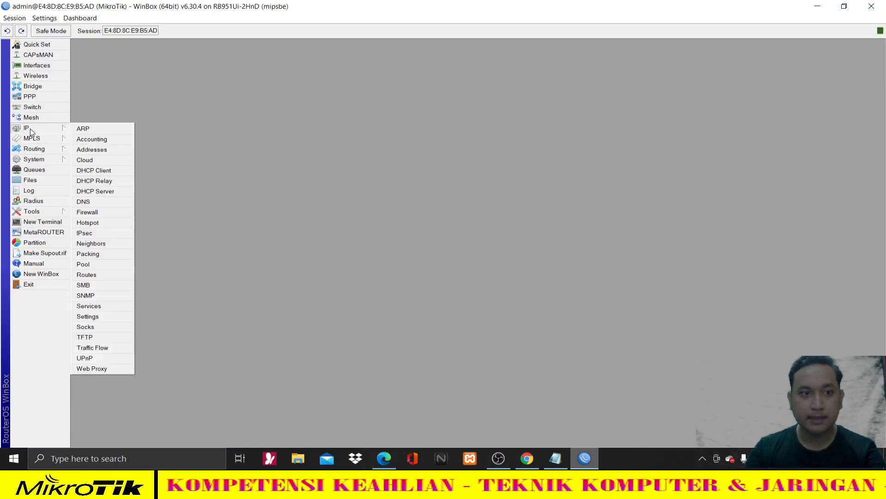
{"action": "left_click", "coordinate": [103, 151]}
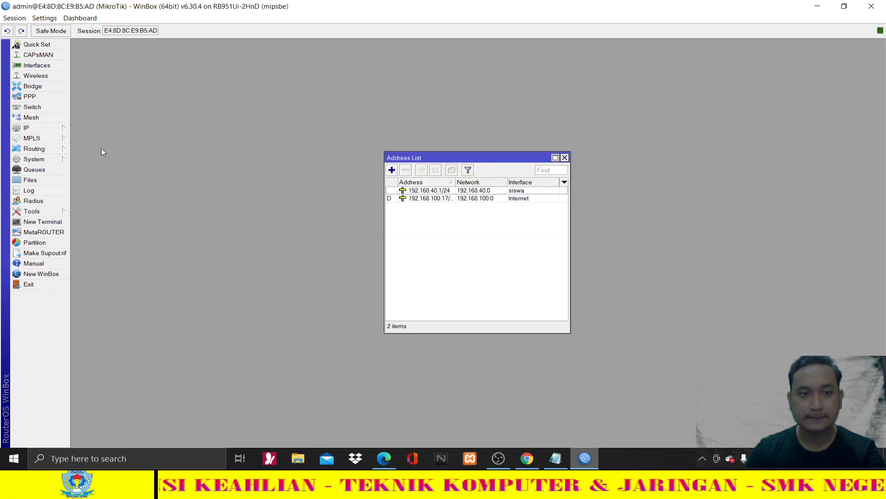
{"action": "left_click", "coordinate": [392, 170]}
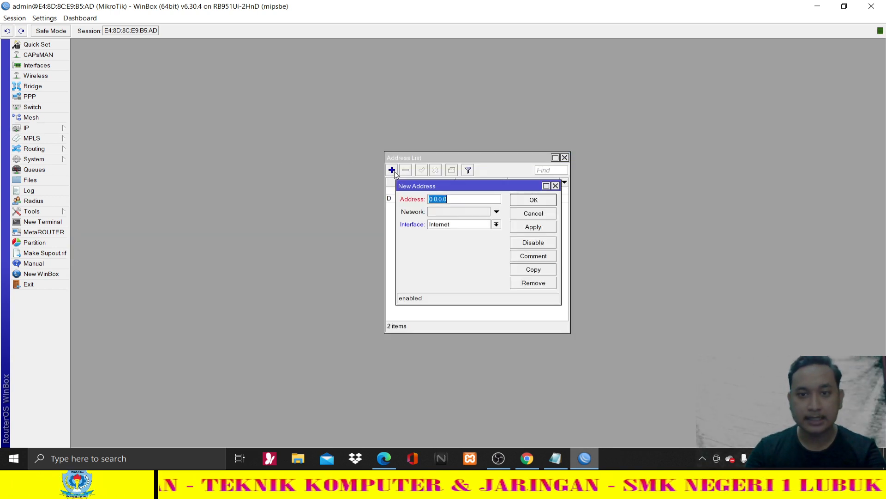
- Enter 192.168.60.1/24 as the new address, checking it and the VLAN name guru in the PDF
{"action": "left_click", "coordinate": [384, 458]}
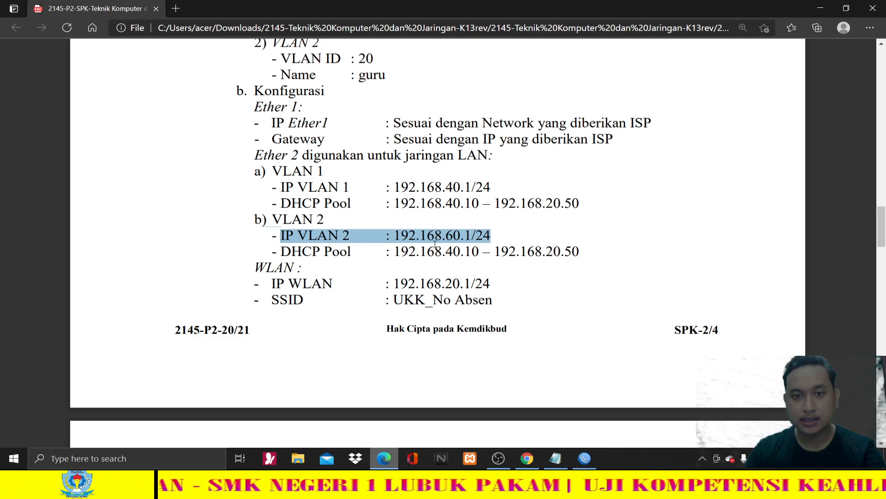
{"action": "left_click", "coordinate": [396, 460]}
{"action": "type", "text": "192.168"}
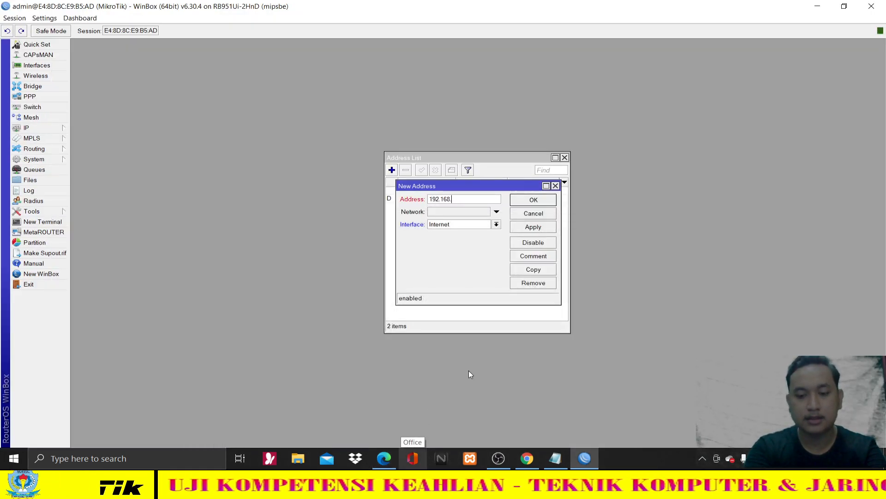
{"action": "type", "text": ".60.1/24"}
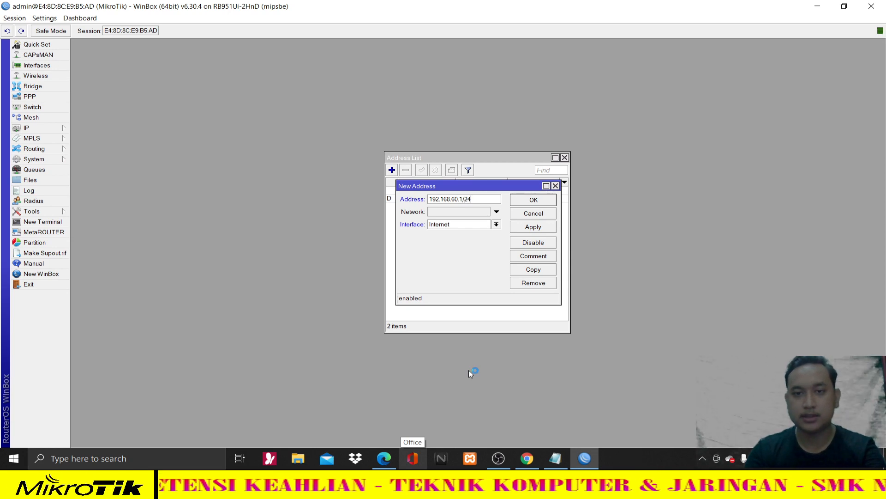
{"action": "left_click", "coordinate": [390, 458]}
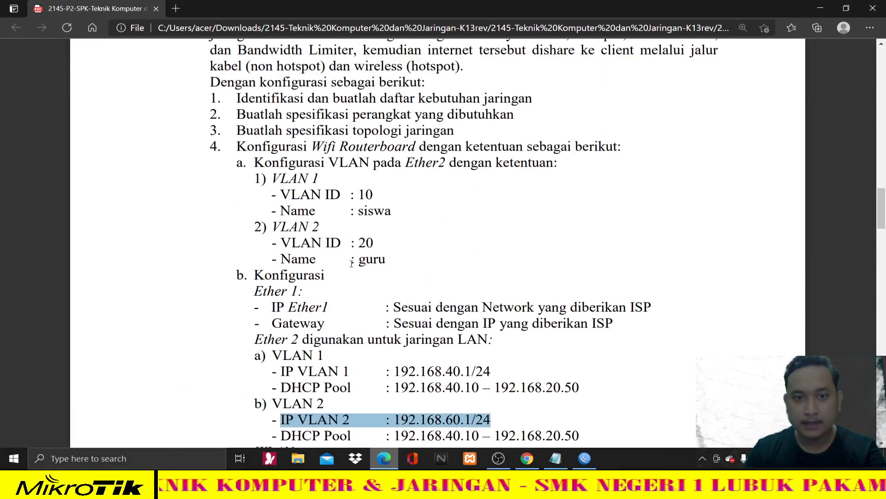
{"action": "left_click", "coordinate": [372, 259]}
{"action": "double_click", "coordinate": [372, 259]}
{"action": "scroll", "coordinate": [613, 350], "scroll_direction": "down", "scroll_amount": 4}
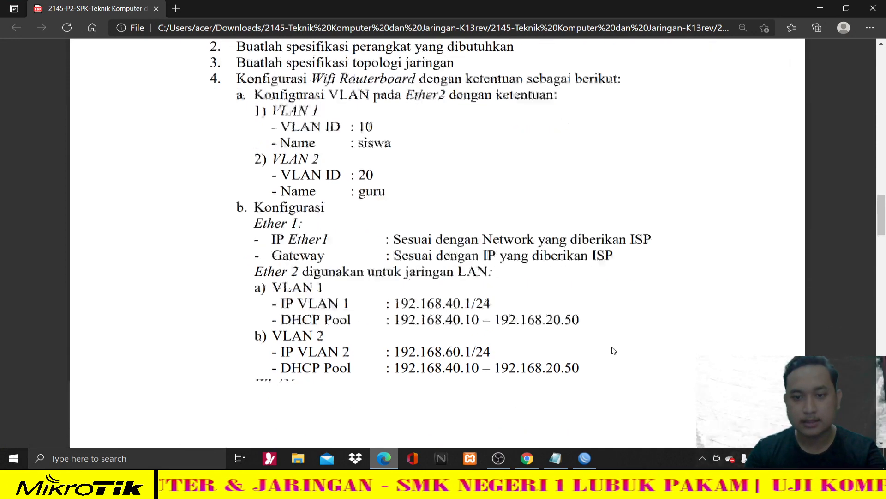
{"action": "left_click", "coordinate": [584, 457]}
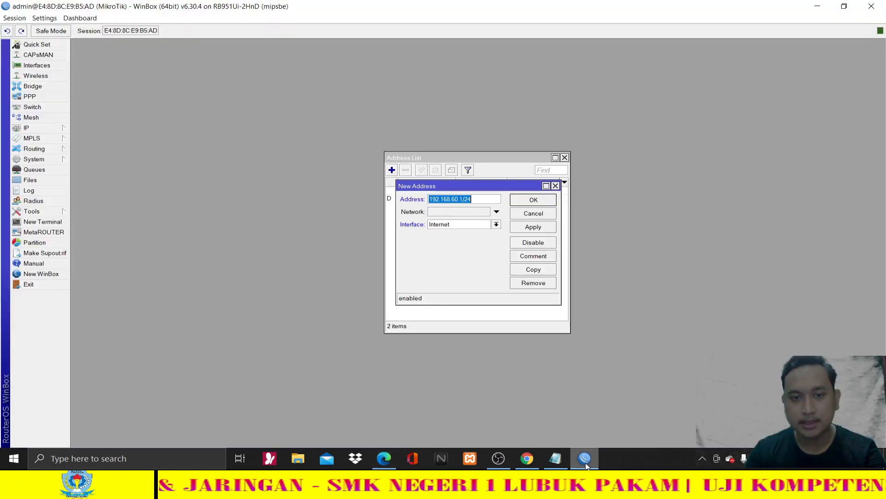
- Assign the address to the guru interface, apply and confirm it
{"action": "left_click", "coordinate": [498, 227]}
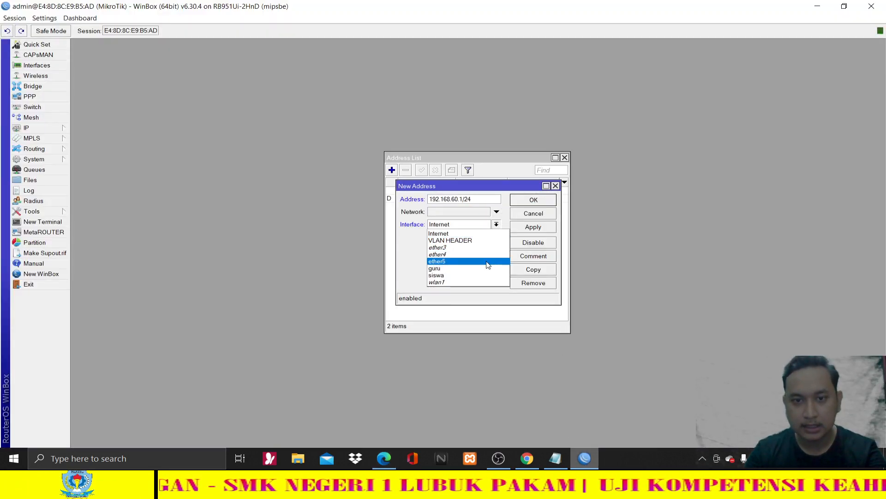
{"action": "left_click", "coordinate": [464, 269]}
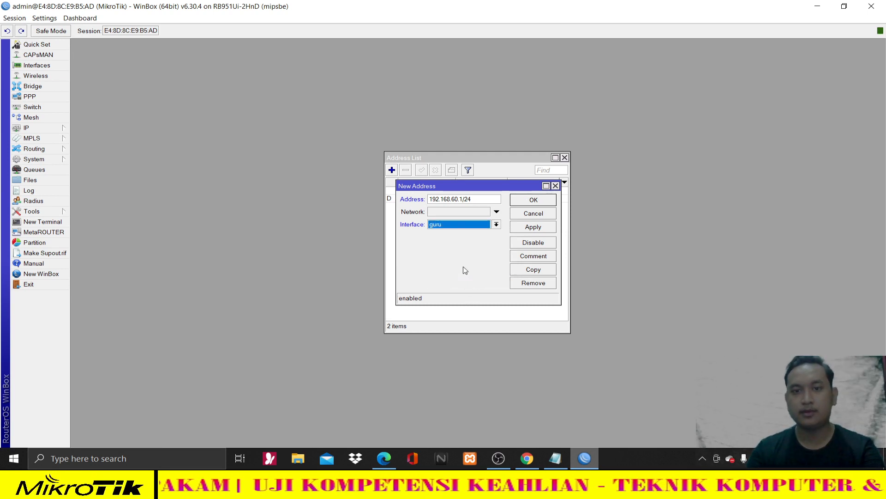
{"action": "left_click", "coordinate": [534, 227]}
{"action": "left_click", "coordinate": [535, 201]}
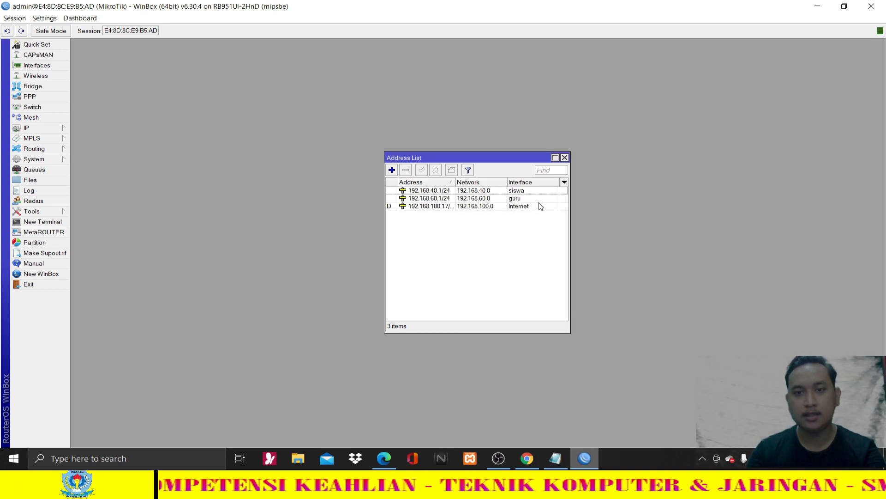
- Reselect the IP VLAN 2 line and the configuration lines from Ether 1 down in the PDF
{"action": "left_click", "coordinate": [384, 457]}
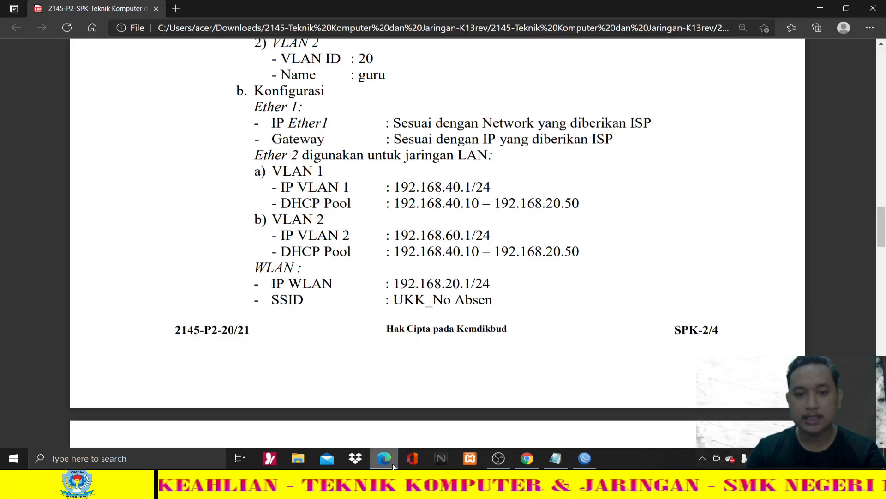
{"action": "left_click_drag", "start_coordinate": [280, 236], "coordinate": [491, 236]}
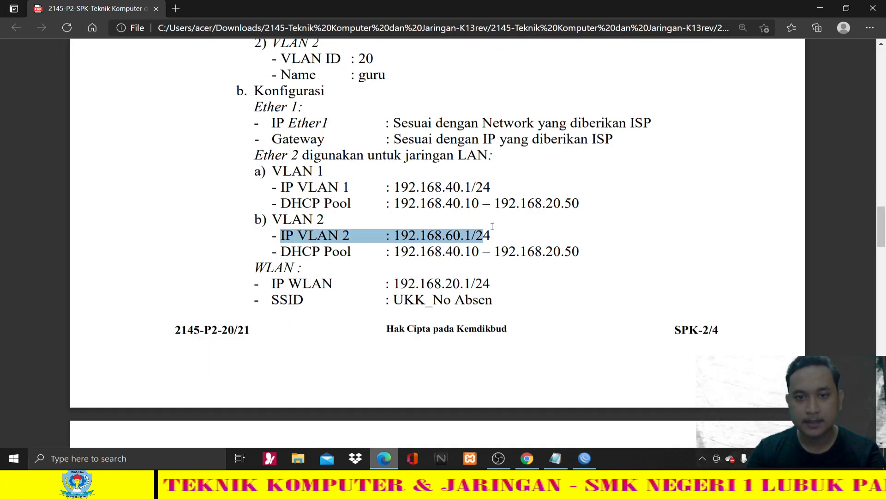
{"action": "scroll", "coordinate": [503, 232], "scroll_direction": "up", "scroll_amount": 3}
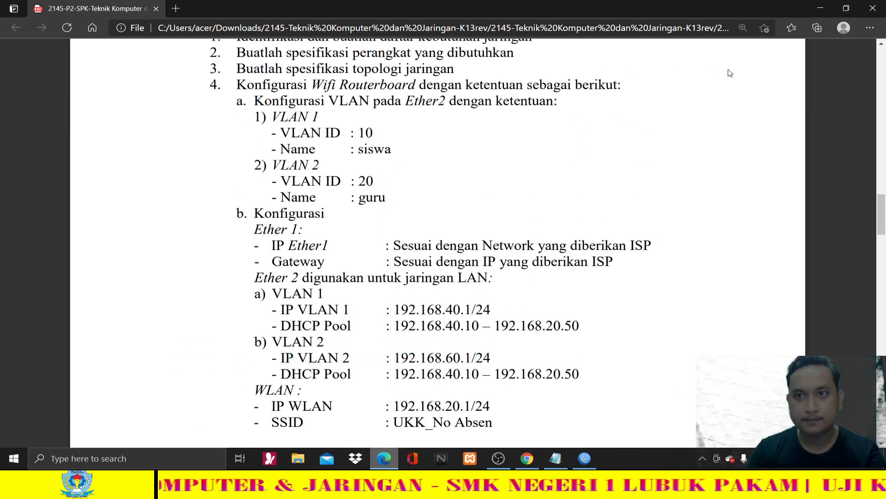
{"action": "scroll", "coordinate": [843, 51], "scroll_direction": "down", "scroll_amount": 2}
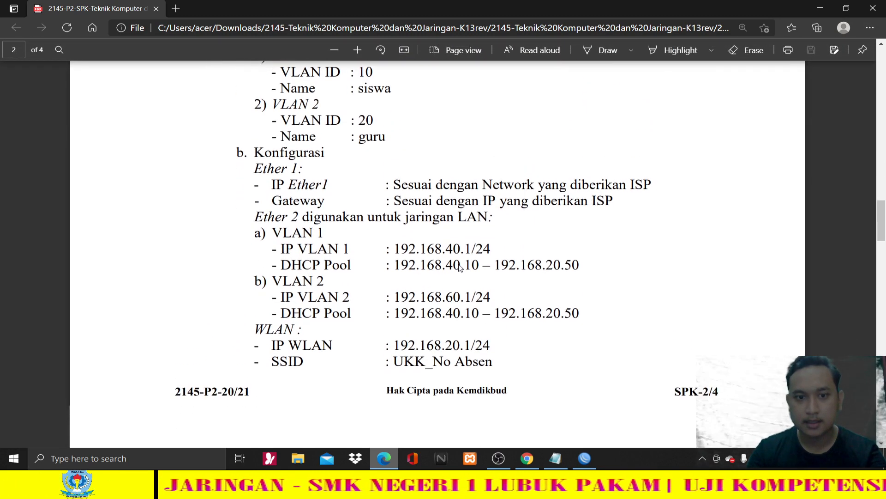
{"action": "left_click", "coordinate": [863, 49]}
{"action": "scroll", "coordinate": [376, 353], "scroll_direction": "up", "scroll_amount": 1}
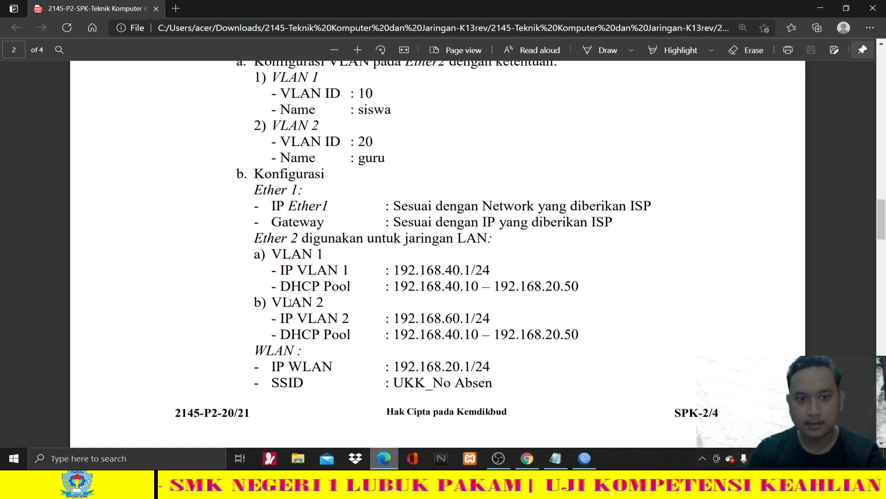
{"action": "left_click_drag", "start_coordinate": [273, 318], "coordinate": [492, 319]}
{"action": "left_click", "coordinate": [265, 260]}
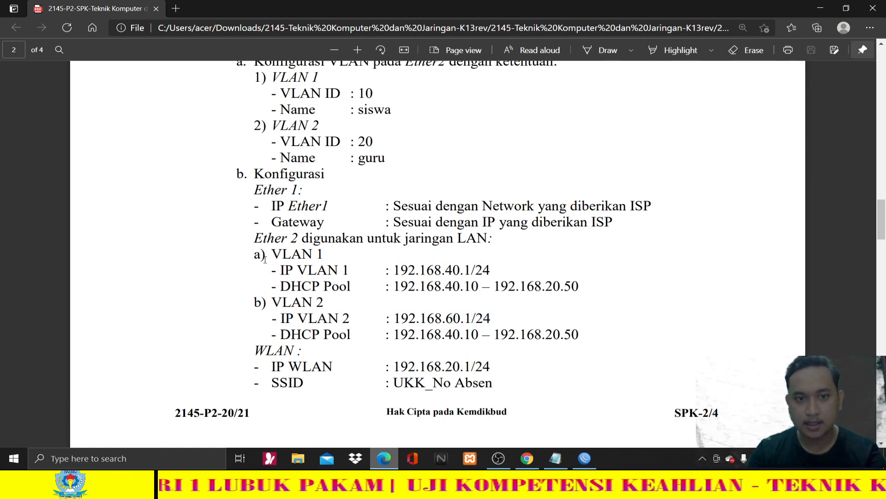
{"action": "left_click_drag", "start_coordinate": [254, 190], "coordinate": [492, 321]}
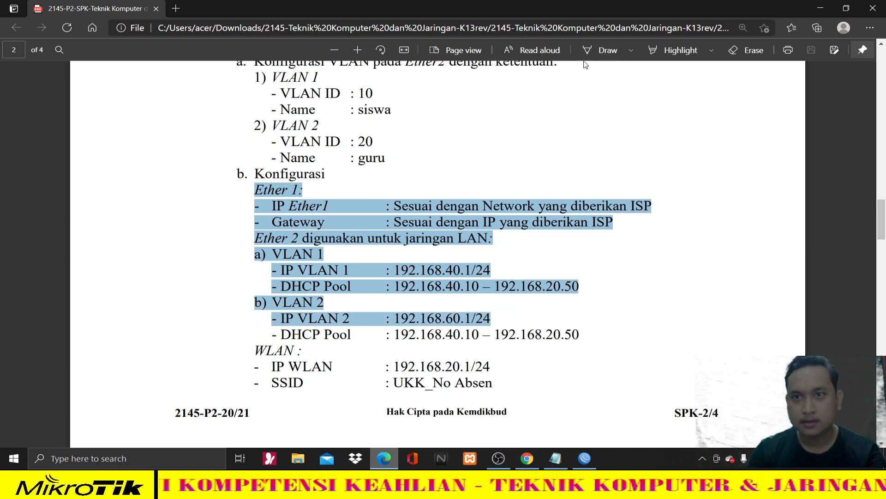
- Highlight the Konfigurasi section through the IP VLAN 2 line in red, replacing a pink attempt
{"action": "left_click", "coordinate": [701, 47]}
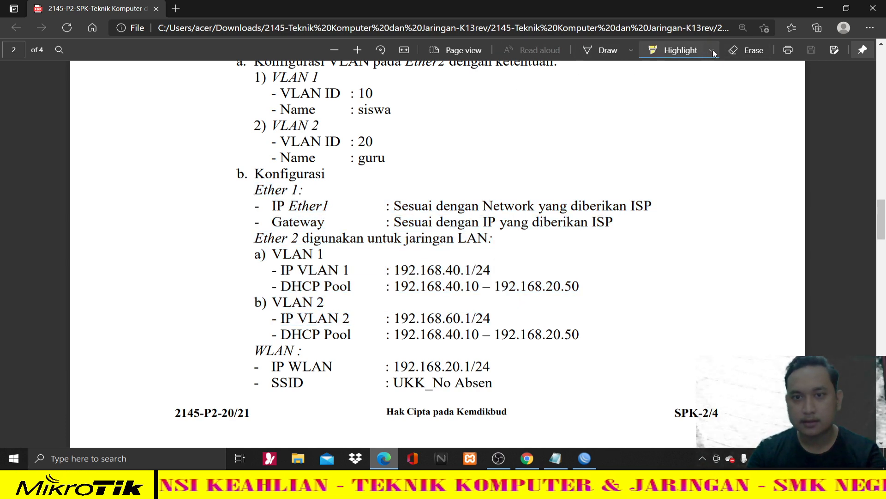
{"action": "left_click", "coordinate": [713, 51]}
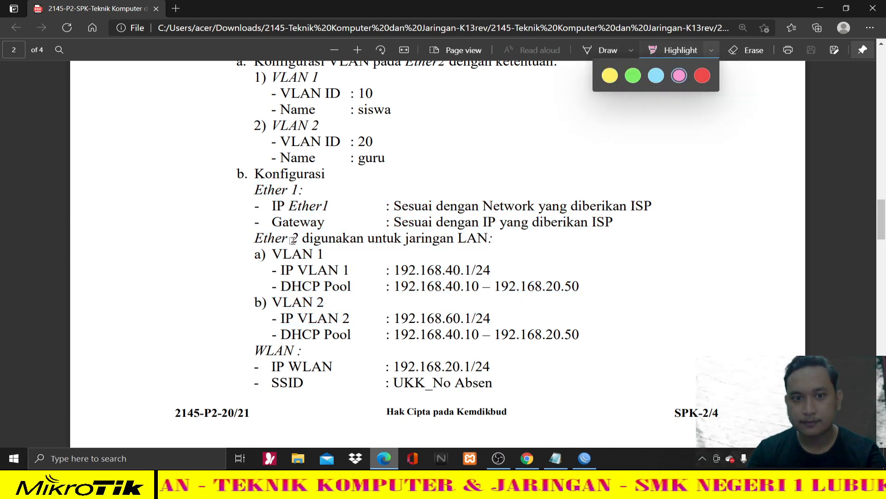
{"action": "mouse_move", "coordinate": [231, 172]}
{"action": "left_mouse_down"}
{"action": "mouse_move", "coordinate": [323, 272]}
{"action": "mouse_move", "coordinate": [494, 335]}
{"action": "mouse_move", "coordinate": [498, 320]}
{"action": "mouse_move", "coordinate": [500, 335]}
{"action": "left_mouse_up"}
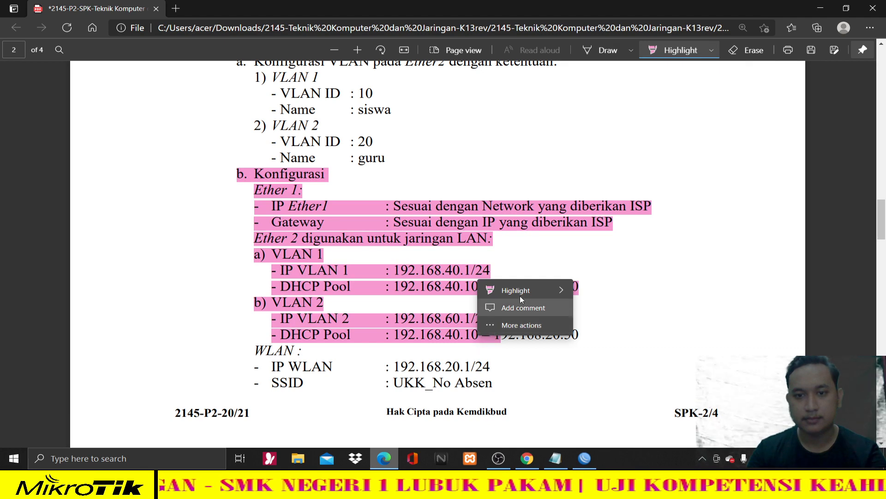
{"action": "mouse_move", "coordinate": [536, 291]}
{"action": "left_click", "coordinate": [605, 376]}
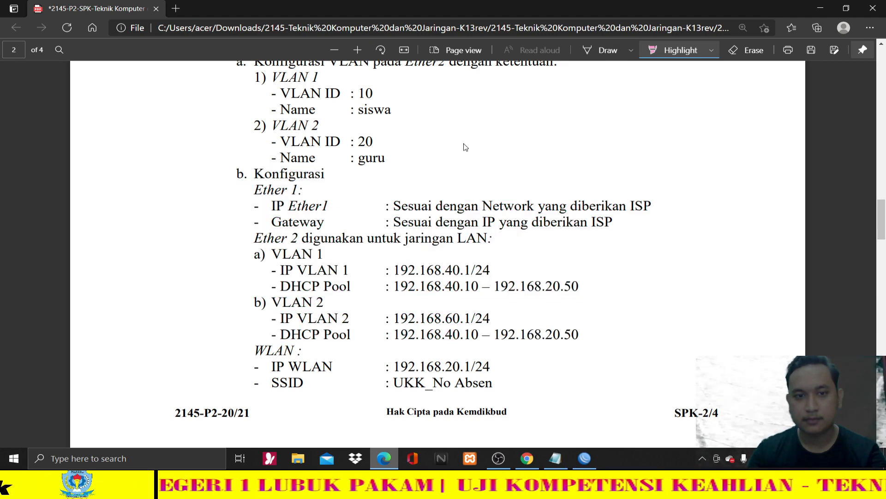
{"action": "left_click_drag", "start_coordinate": [261, 193], "coordinate": [490, 320]}
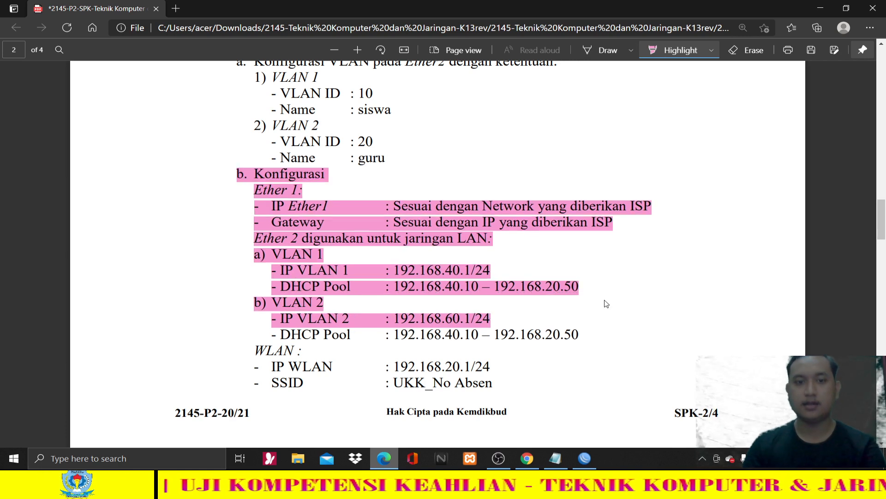
{"action": "left_click", "coordinate": [711, 50]}
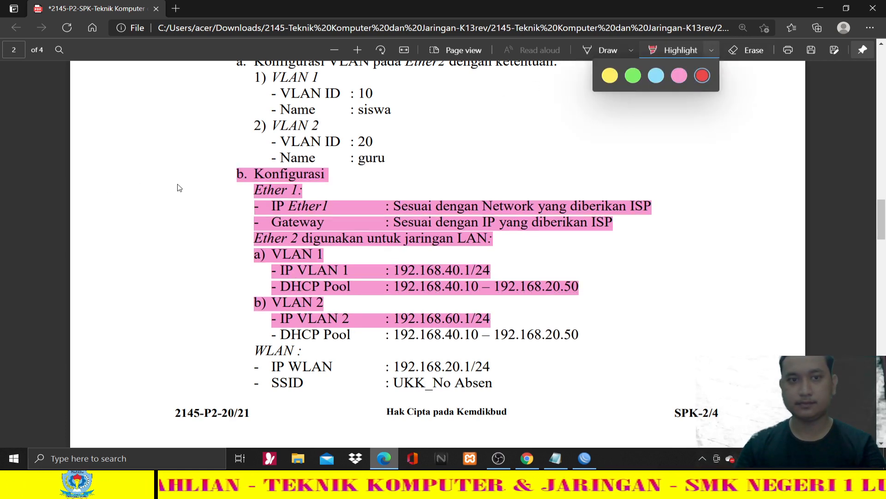
{"action": "mouse_move", "coordinate": [235, 174]}
{"action": "left_mouse_down"}
{"action": "mouse_move", "coordinate": [520, 306]}
{"action": "mouse_move", "coordinate": [536, 333]}
{"action": "mouse_move", "coordinate": [549, 333]}
{"action": "mouse_move", "coordinate": [520, 318]}
{"action": "left_mouse_up"}
{"action": "left_click_drag", "start_coordinate": [436, 319], "coordinate": [492, 318]}
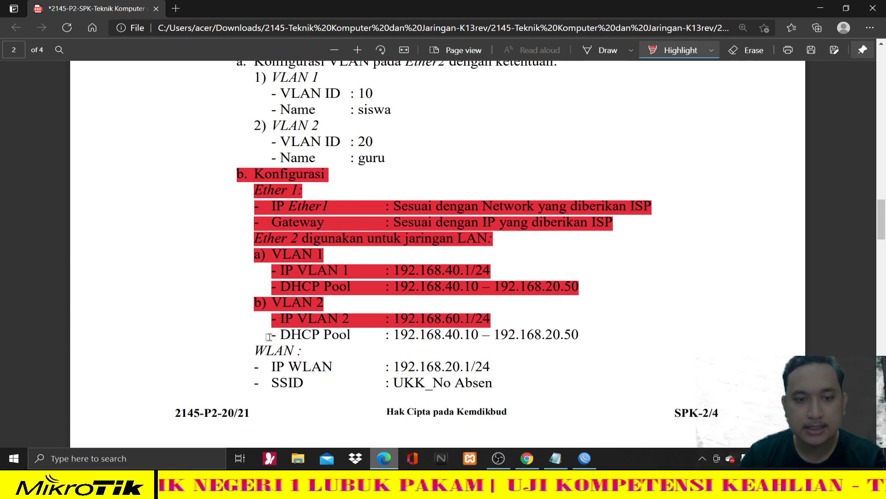
{"action": "scroll", "coordinate": [336, 264], "scroll_direction": "down", "scroll_amount": 1}
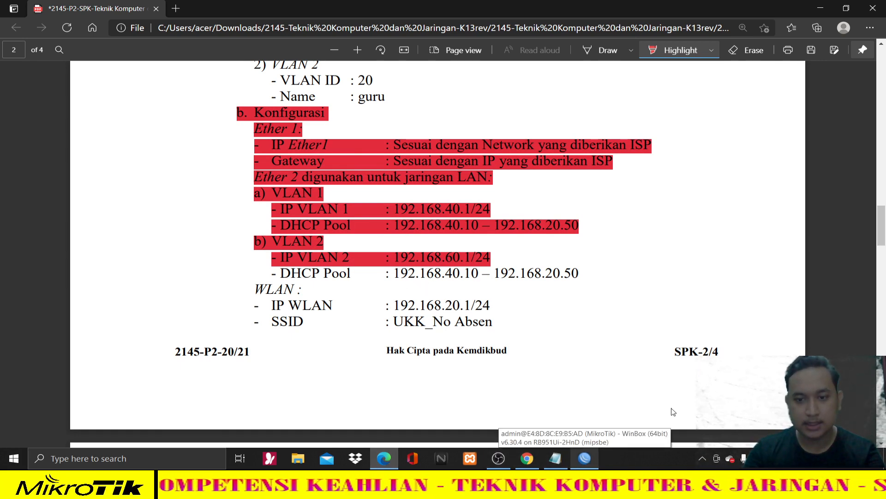
{"action": "left_click", "coordinate": [585, 458]}
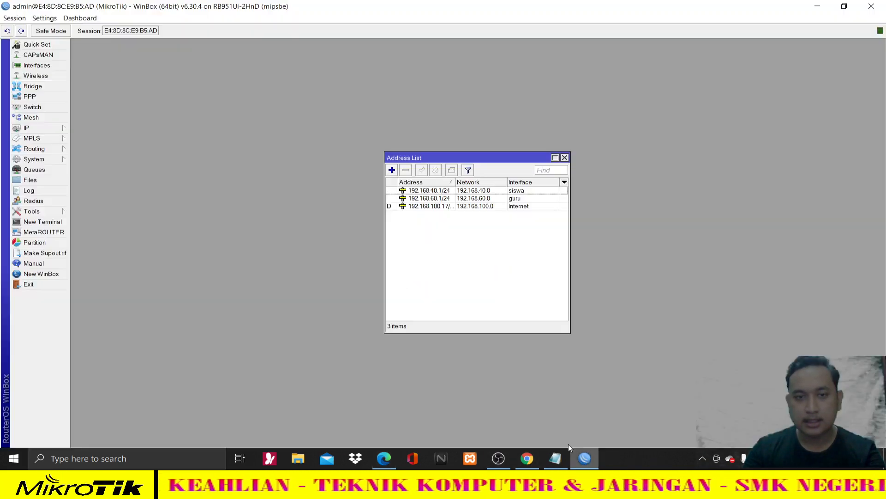
- Start a new DHCP server setup on the guru interface, accepting the default gateway
{"action": "left_click", "coordinate": [570, 157]}
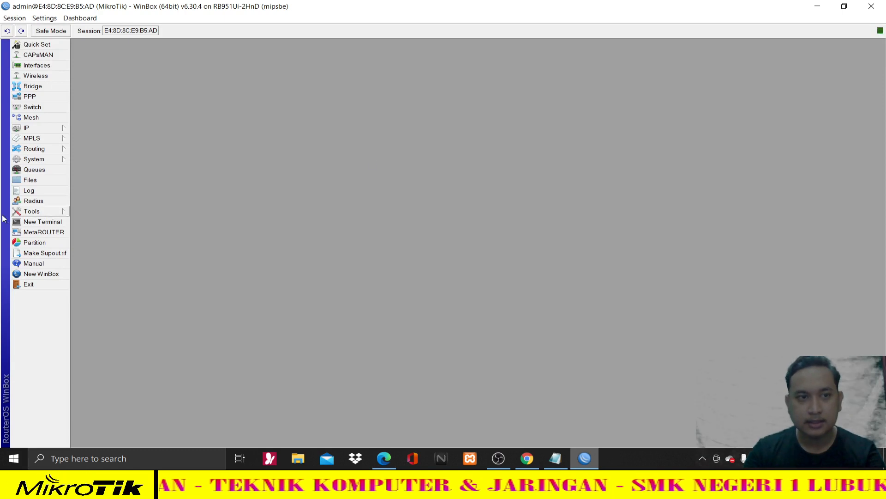
{"action": "left_click", "coordinate": [55, 132]}
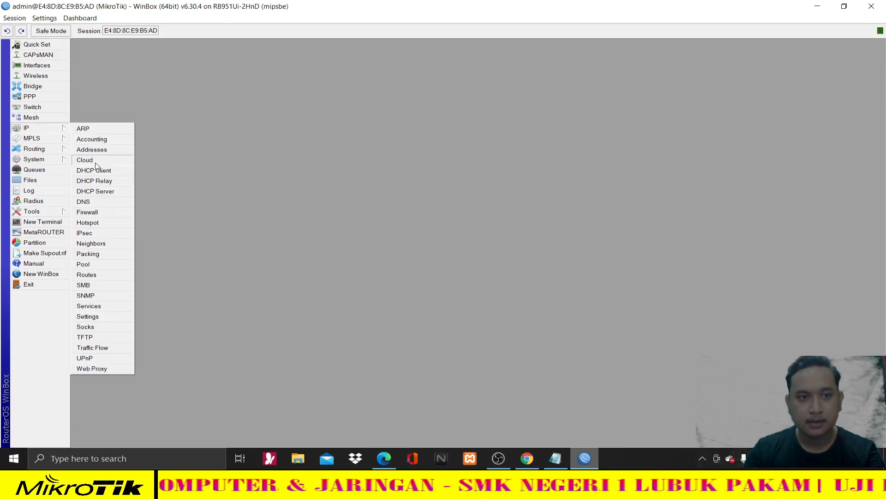
{"action": "left_click", "coordinate": [108, 192]}
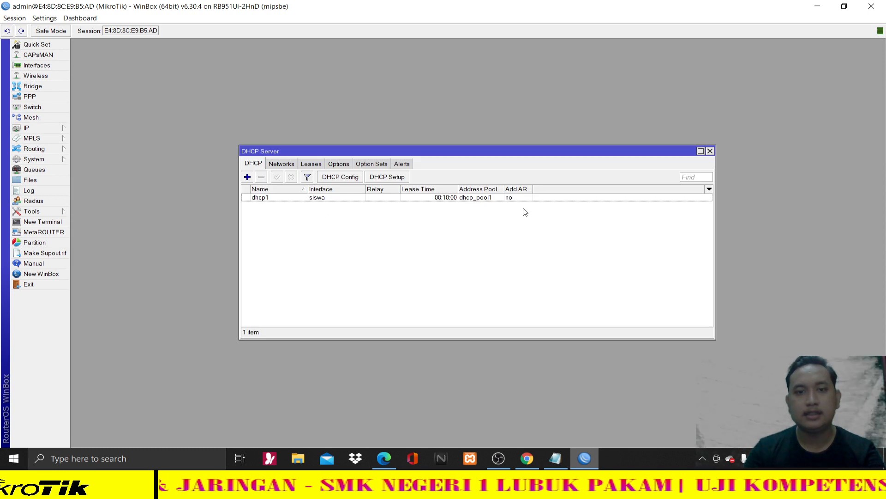
{"action": "left_click", "coordinate": [404, 179]}
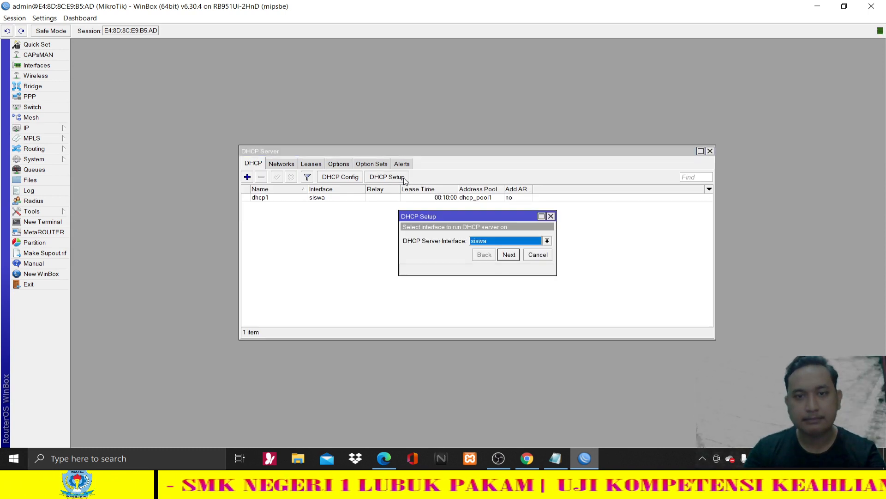
{"action": "left_click", "coordinate": [480, 241]}
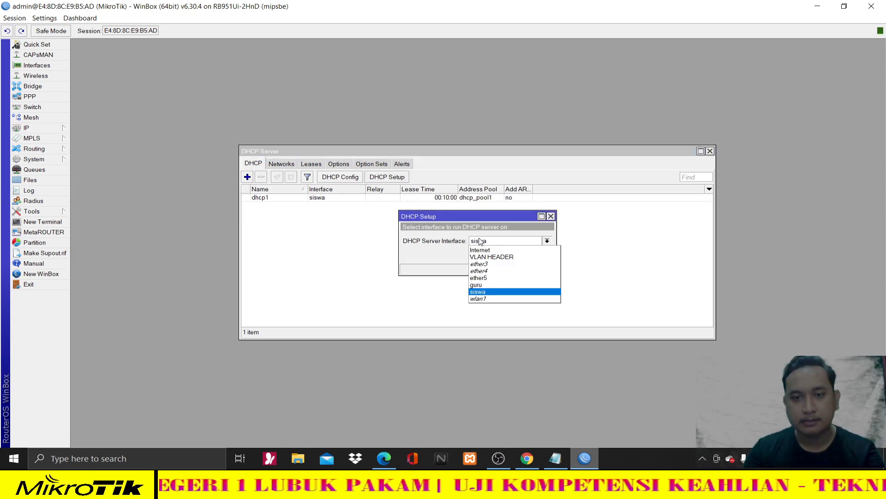
{"action": "left_click", "coordinate": [493, 285]}
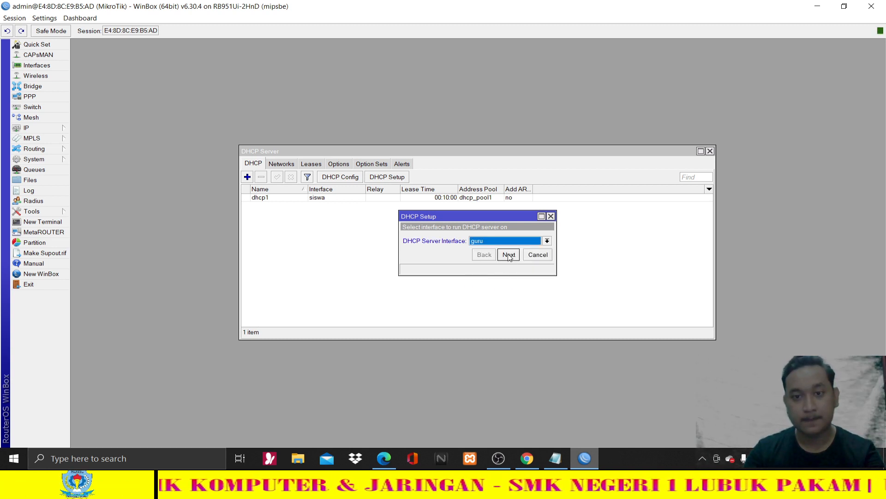
{"action": "left_click", "coordinate": [509, 255]}
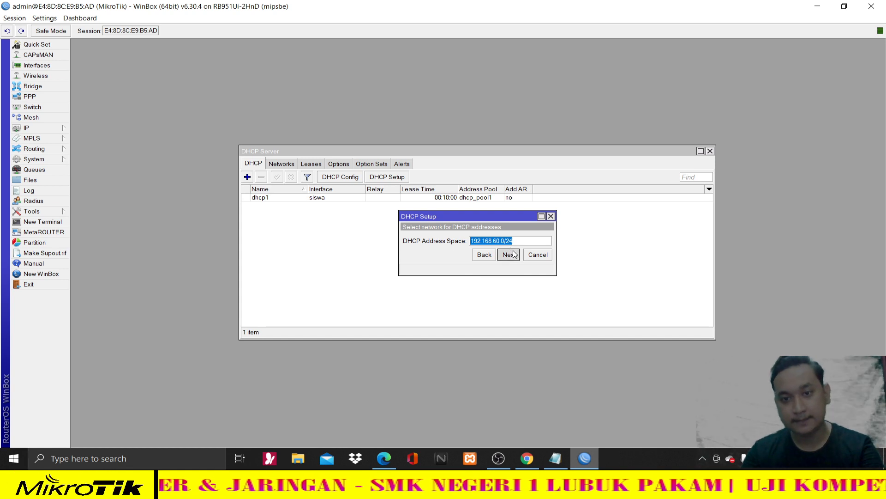
{"action": "left_click", "coordinate": [513, 255]}
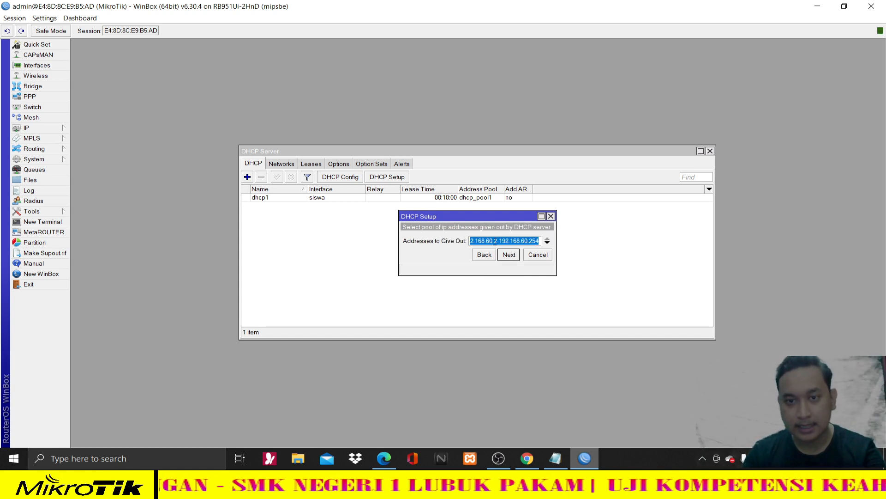
- Set the guru pool to 192.168.60.10–192.168.60.50 and finish the dhcp2 setup
{"action": "left_click", "coordinate": [383, 458]}
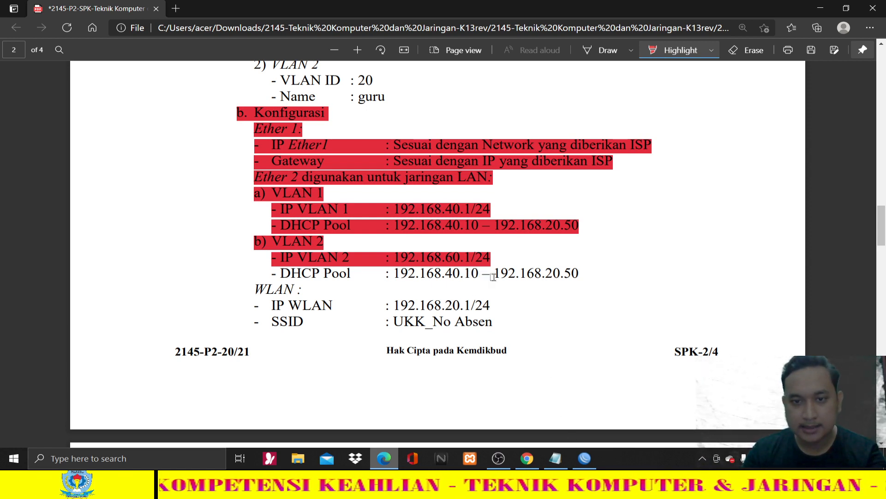
{"action": "key", "text": "alt+Tab"}
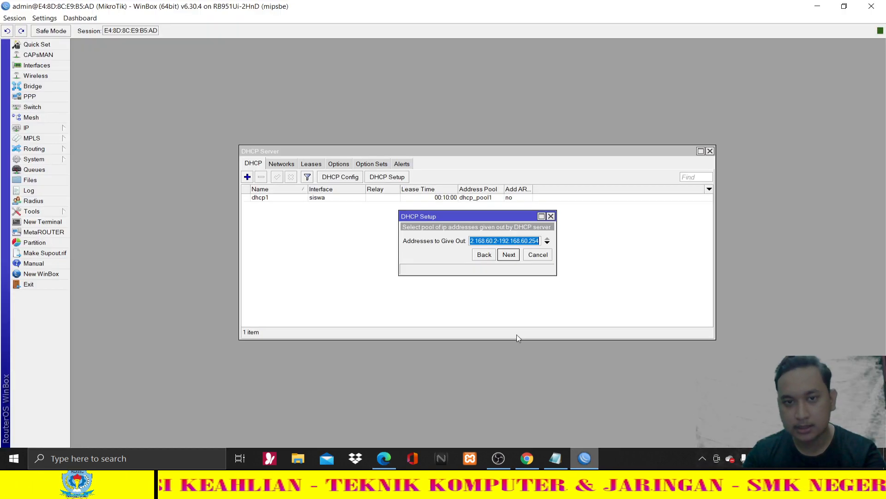
{"action": "left_click", "coordinate": [498, 241]}
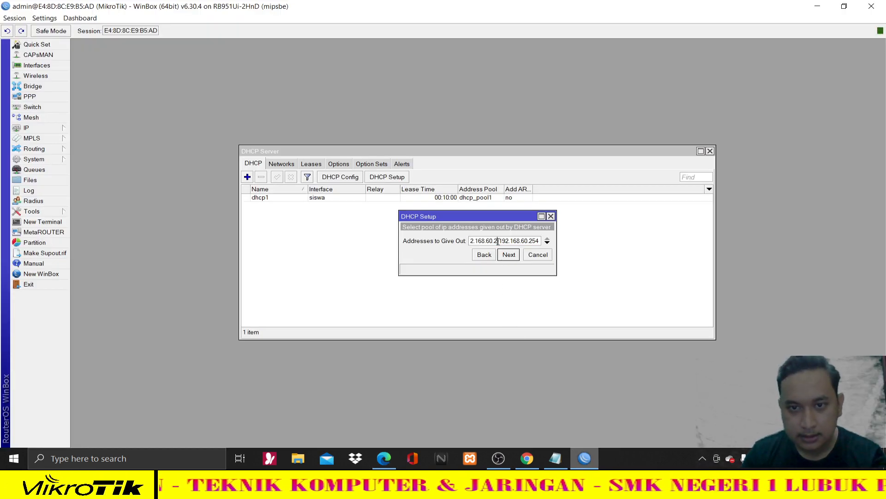
{"action": "left_click_drag", "start_coordinate": [498, 241], "coordinate": [494, 241]}
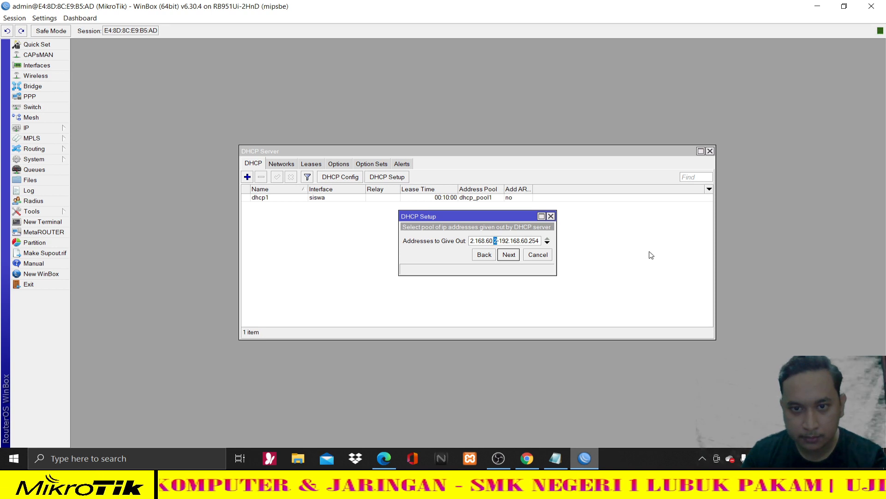
{"action": "type", "text": "10"}
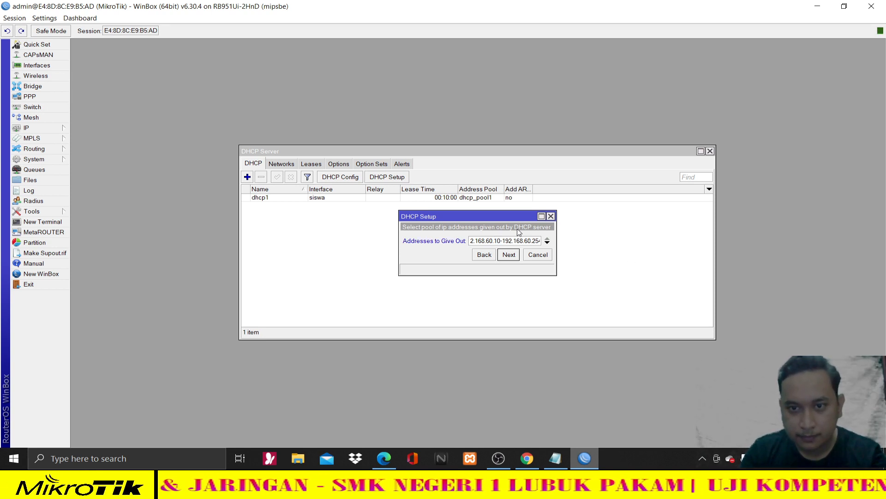
{"action": "left_click_drag", "start_coordinate": [525, 241], "coordinate": [542, 244]}
{"action": "left_click", "coordinate": [534, 241]}
{"action": "type", "text": "50"}
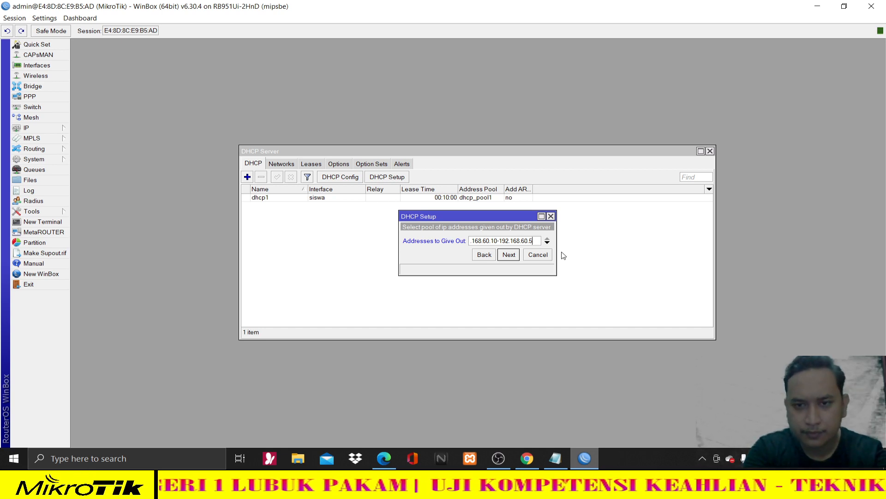
{"action": "left_click", "coordinate": [514, 255]}
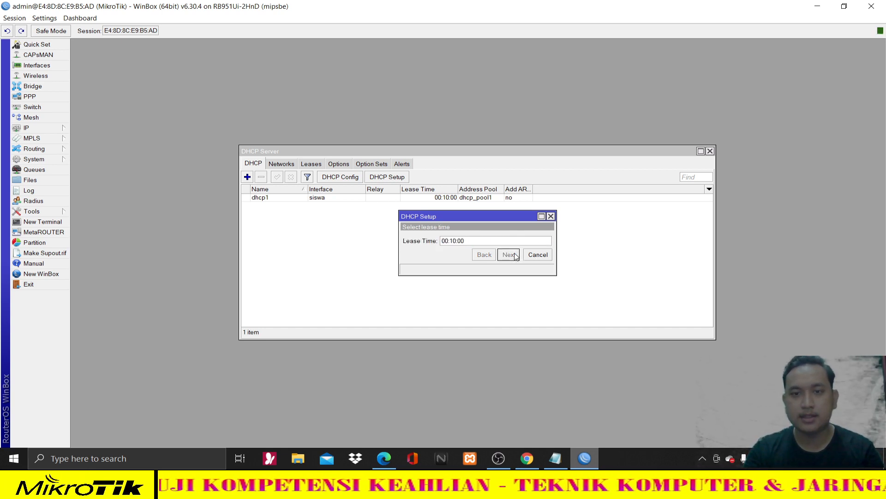
{"action": "left_click", "coordinate": [508, 255]}
{"action": "left_click", "coordinate": [488, 239]}
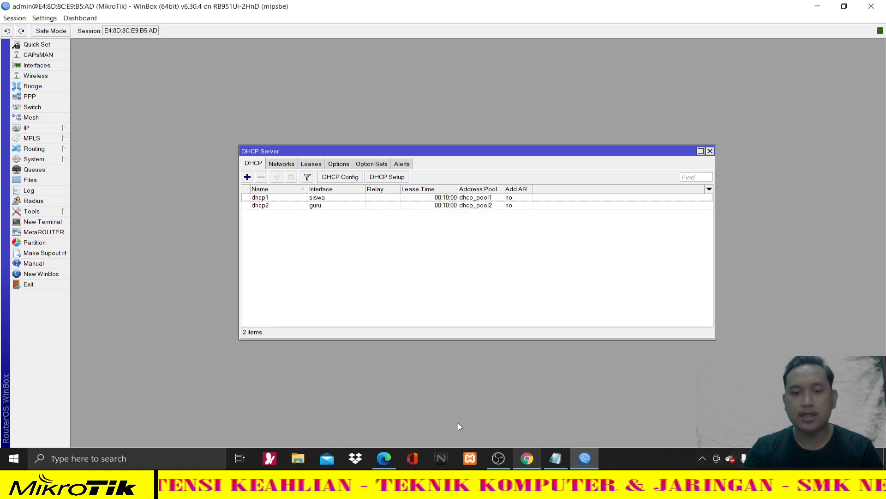
{"action": "left_click", "coordinate": [384, 458]}
{"action": "scroll", "coordinate": [334, 269], "scroll_direction": "up", "scroll_amount": 1}
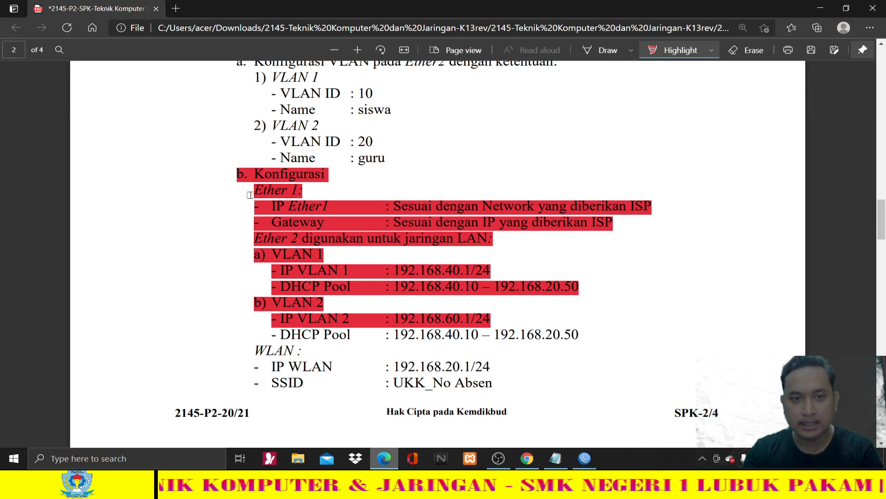
- Highlight the VLAN 2 DHCP Pool line in red as done
{"action": "left_click_drag", "start_coordinate": [231, 173], "coordinate": [447, 336]}
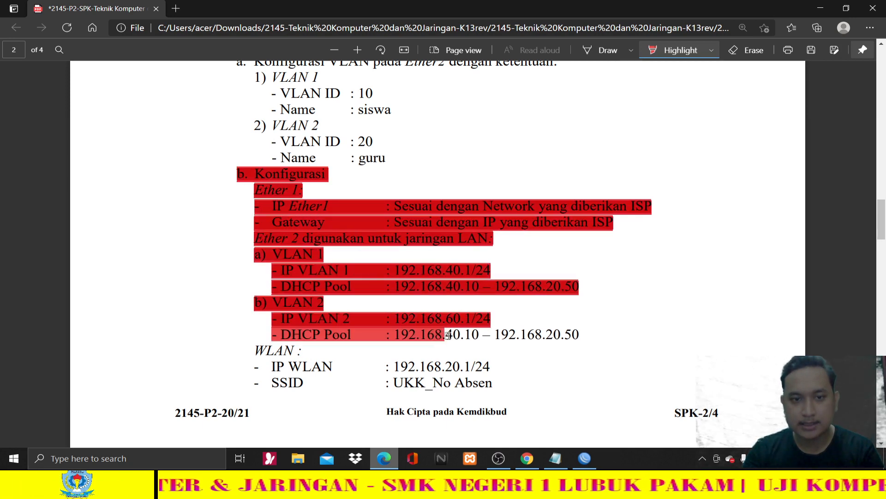
{"action": "left_click_drag", "start_coordinate": [518, 335], "coordinate": [595, 335]}
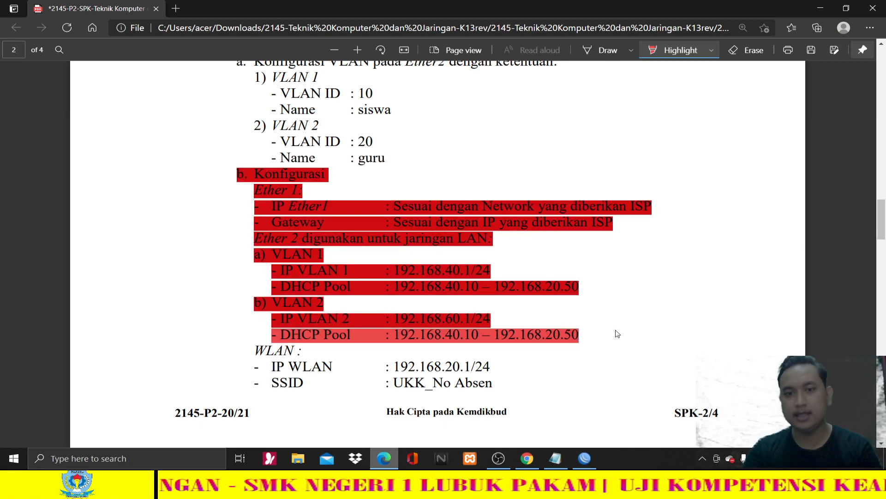
{"action": "scroll", "coordinate": [629, 336], "scroll_direction": "down", "scroll_amount": 2}
{"action": "scroll", "coordinate": [629, 336], "scroll_direction": "down", "scroll_amount": 1}
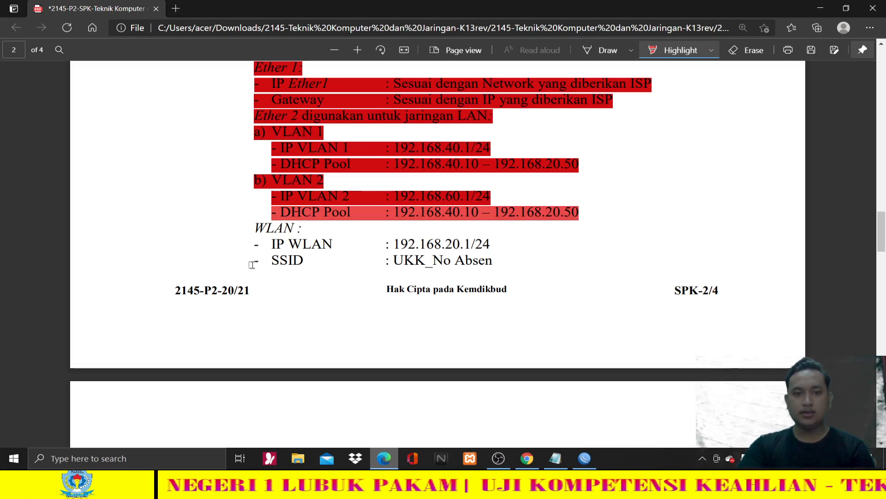
{"action": "scroll", "coordinate": [320, 297], "scroll_direction": "up", "scroll_amount": 6}
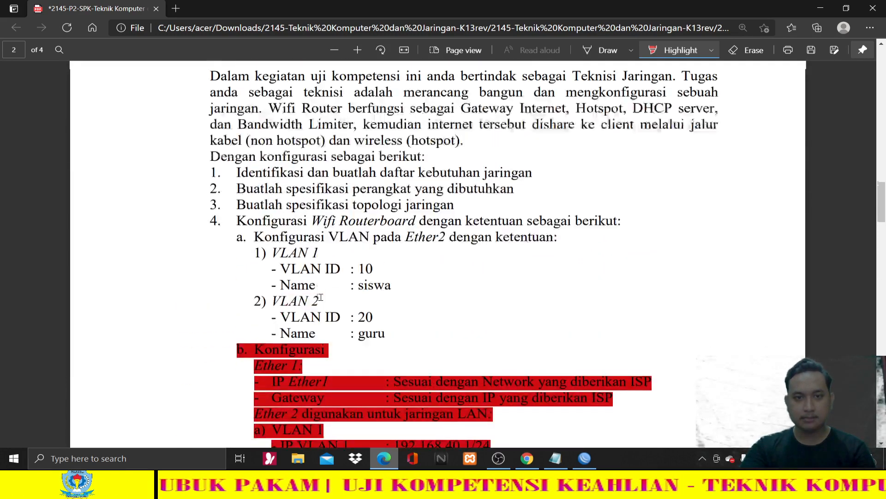
{"action": "scroll", "coordinate": [320, 297], "scroll_direction": "down", "scroll_amount": 4}
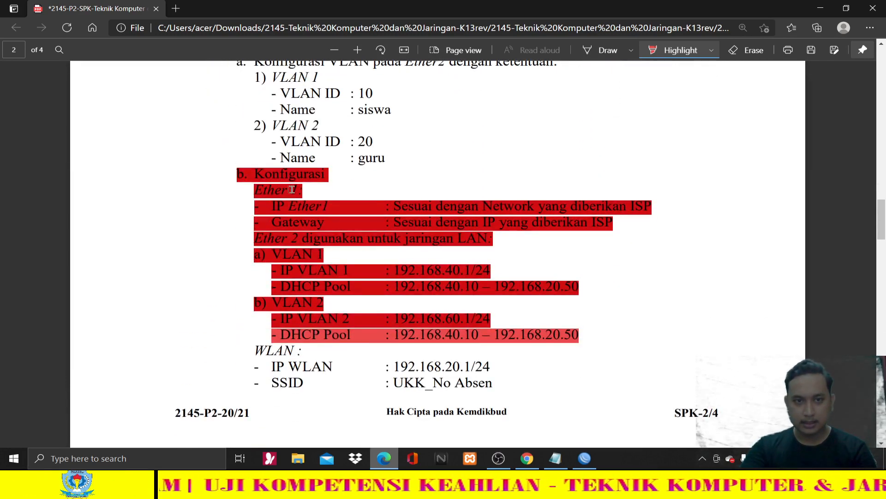
{"action": "scroll", "coordinate": [292, 189], "scroll_direction": "up", "scroll_amount": 2}
{"action": "scroll", "coordinate": [255, 223], "scroll_direction": "down", "scroll_amount": 4}
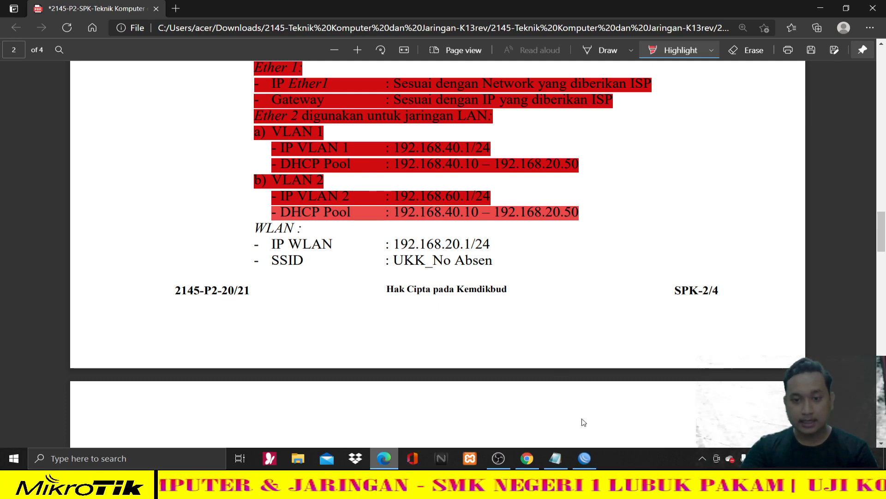
- Check the topology diagram, then highlight the WLAN and IP WLAN lines
{"action": "left_click", "coordinate": [527, 458]}
{"action": "left_click", "coordinate": [527, 458]}
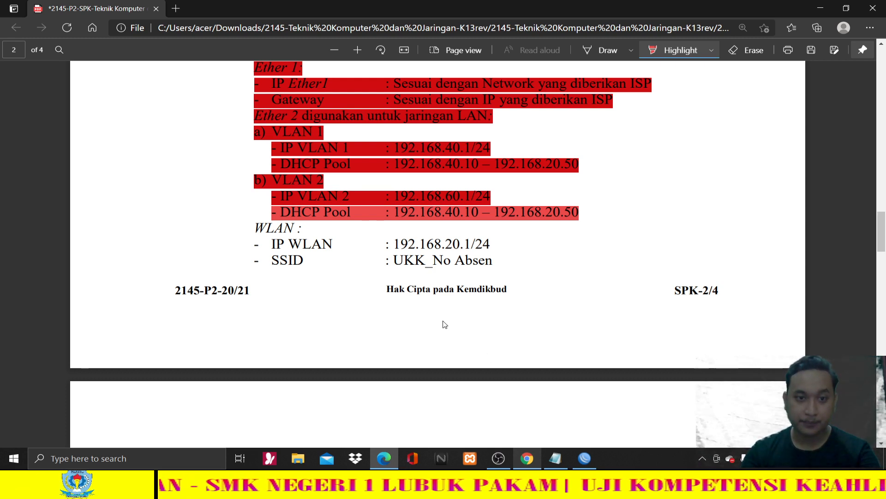
{"action": "left_click_drag", "start_coordinate": [252, 225], "coordinate": [335, 244]}
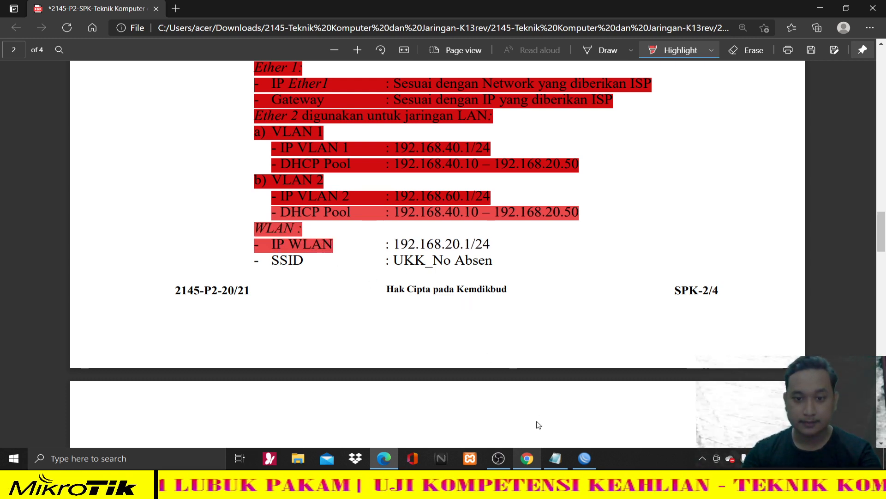
{"action": "left_click", "coordinate": [581, 462]}
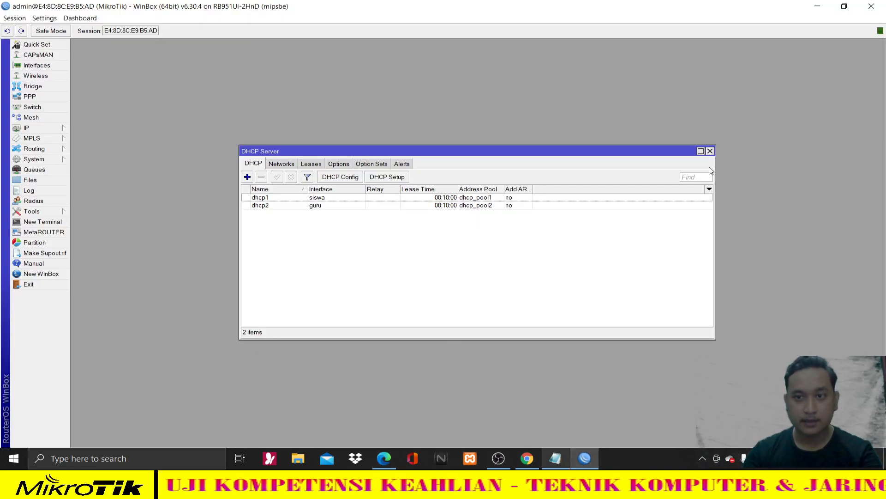
- Close the DHCP server list, enable wlan1 in Wireless Tables and open its properties
{"action": "left_click", "coordinate": [710, 152]}
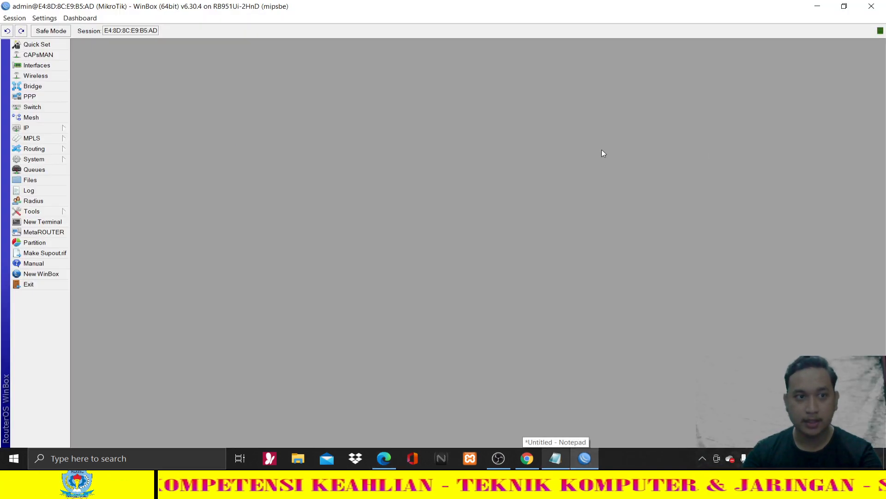
{"action": "left_click", "coordinate": [45, 79]}
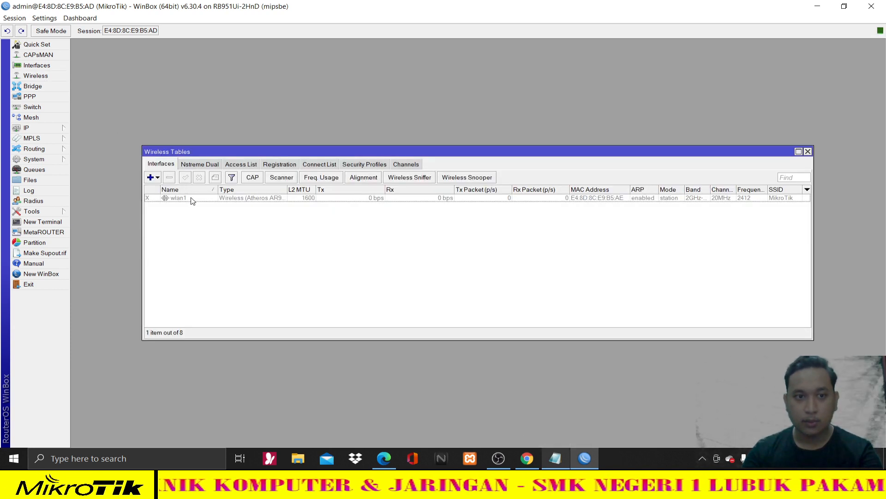
{"action": "left_click", "coordinate": [180, 200]}
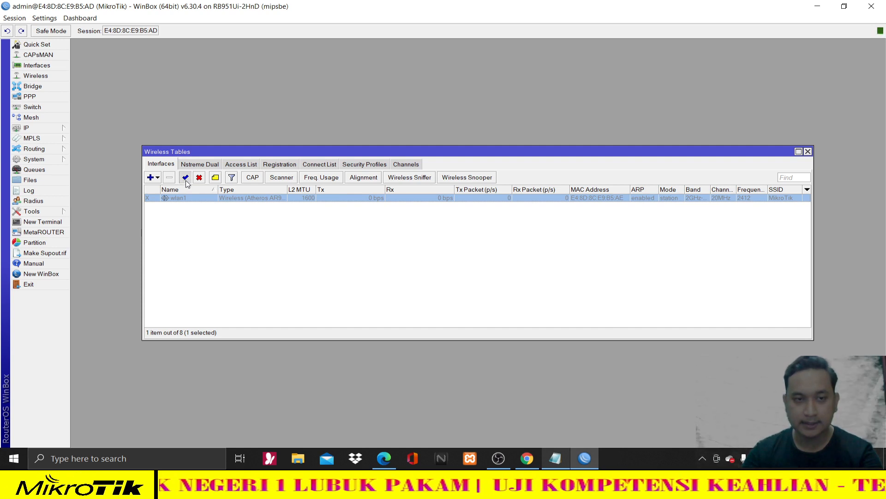
{"action": "left_click", "coordinate": [186, 179]}
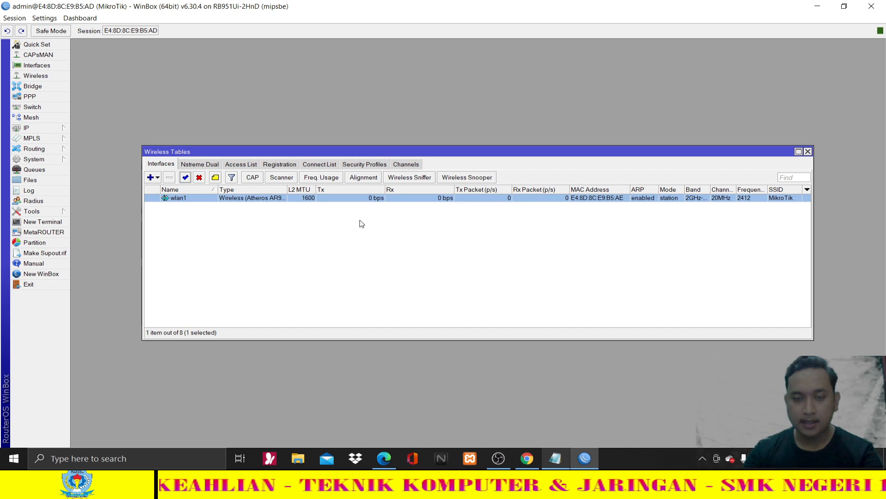
{"action": "double_click", "coordinate": [330, 199]}
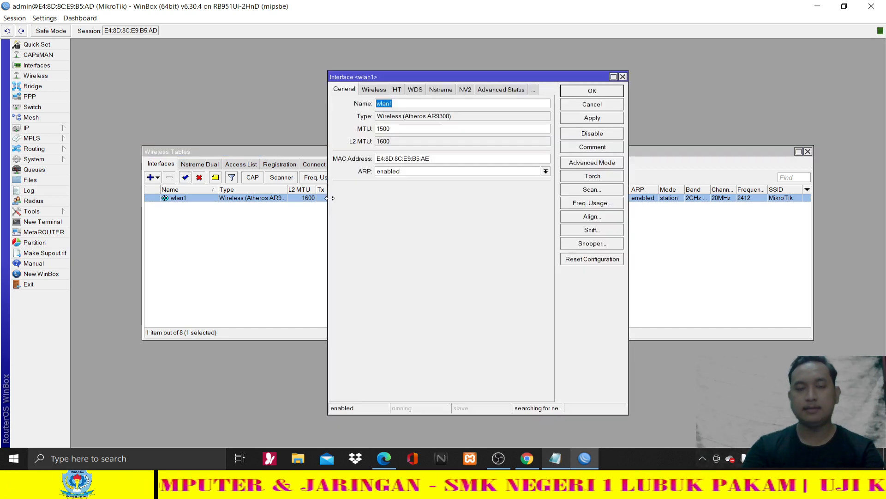
- Rename the wireless interface to WIFI and apply the change
{"action": "left_click", "coordinate": [413, 106]}
{"action": "key", "text": "BackSpace"}
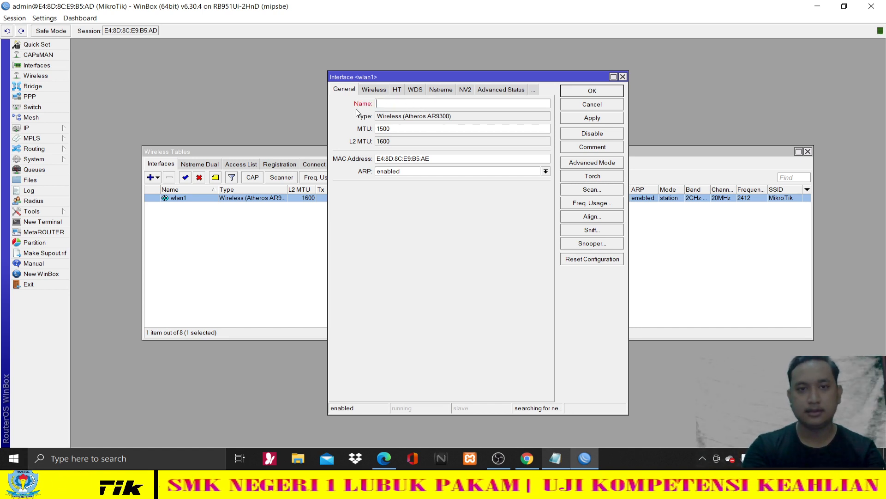
{"action": "type", "text": "WIFI"}
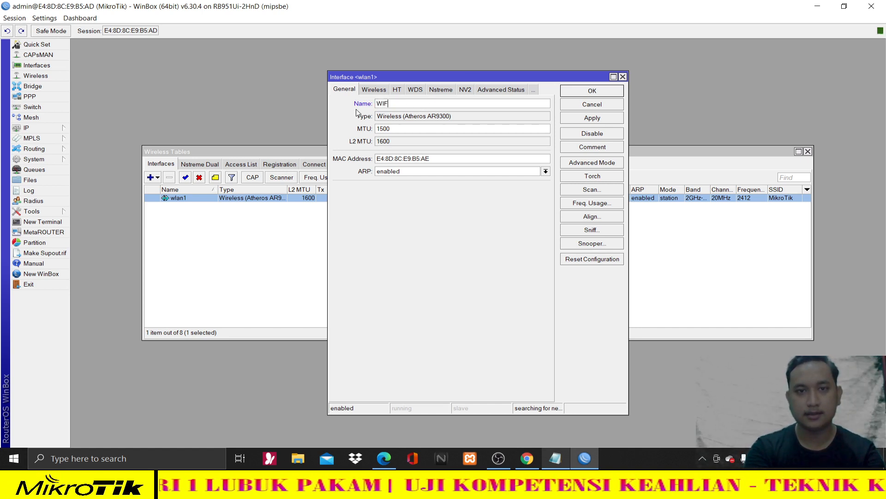
{"action": "left_click", "coordinate": [585, 121]}
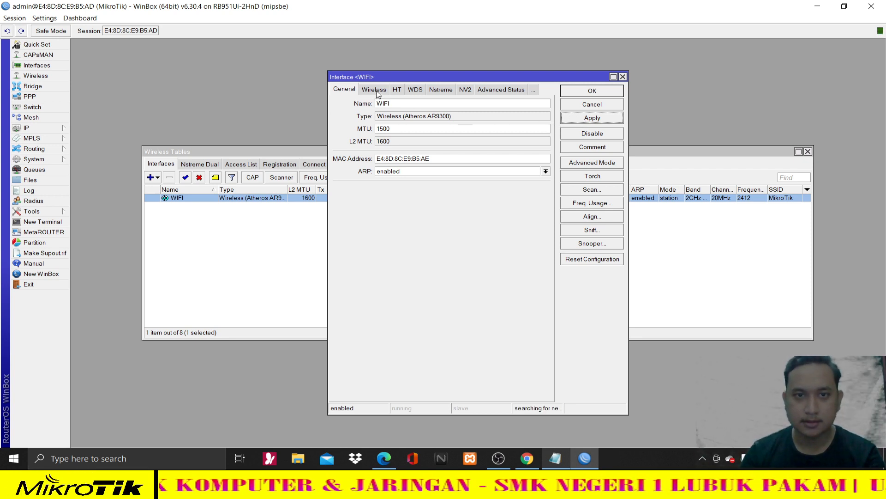
- Set the wireless mode to ap bridge and the band to 2GHz-B/G/N
{"action": "left_click", "coordinate": [376, 91]}
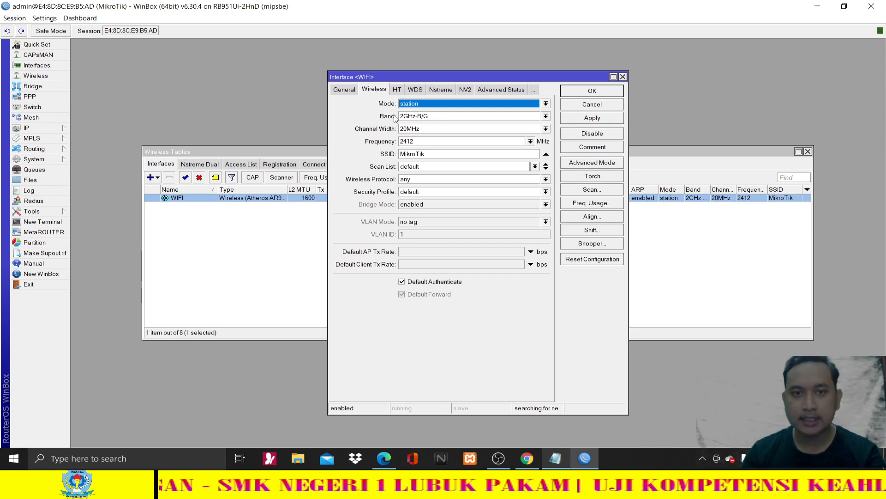
{"action": "left_click", "coordinate": [432, 105]}
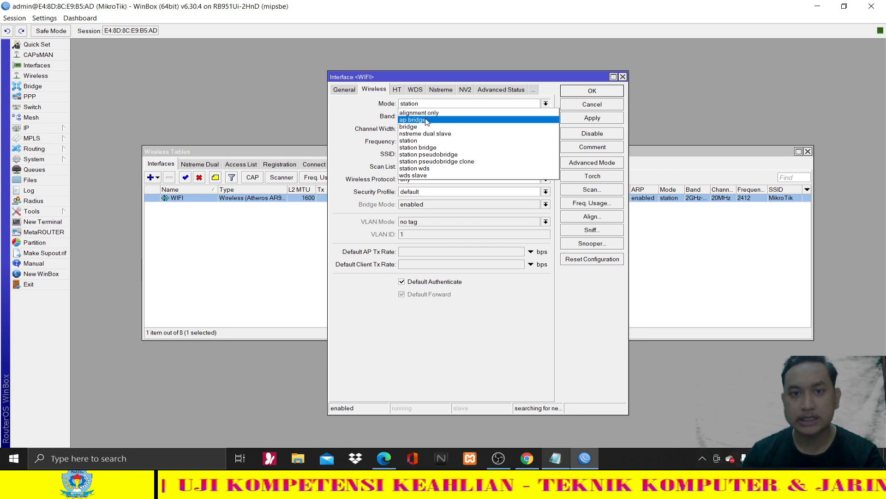
{"action": "left_click", "coordinate": [426, 120]}
{"action": "left_click", "coordinate": [426, 120]}
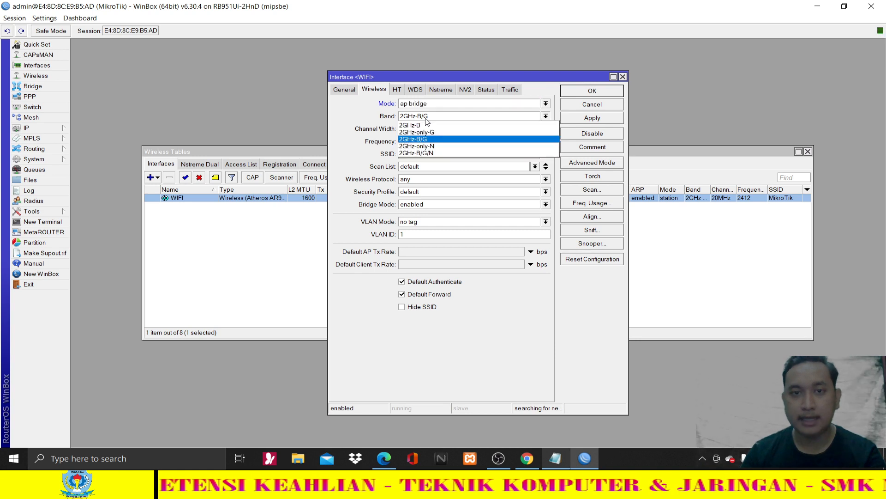
{"action": "left_click", "coordinate": [433, 153]}
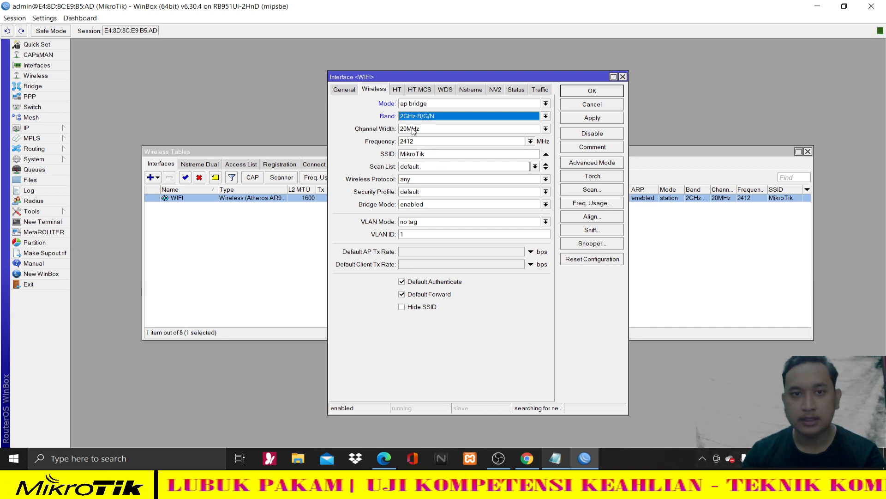
- Select the current SSID MikroTik and look up the required SSID in the task PDF
{"action": "double_click", "coordinate": [443, 153]}
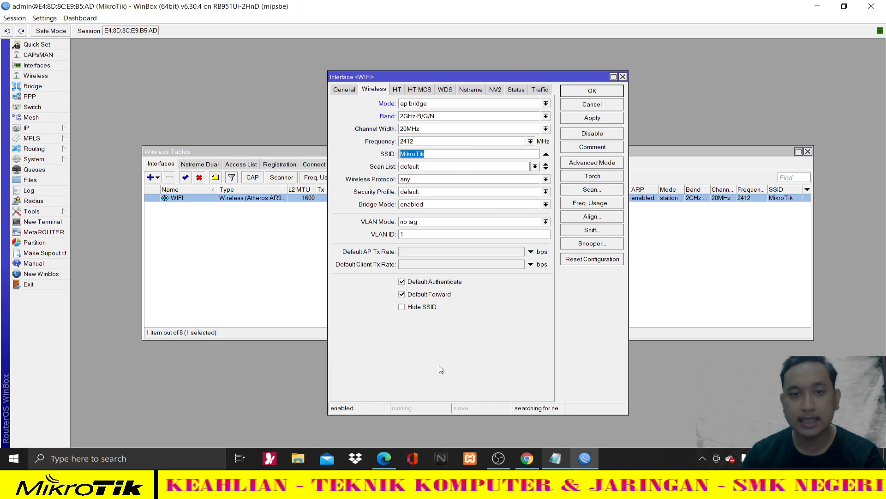
{"action": "left_click", "coordinate": [387, 455]}
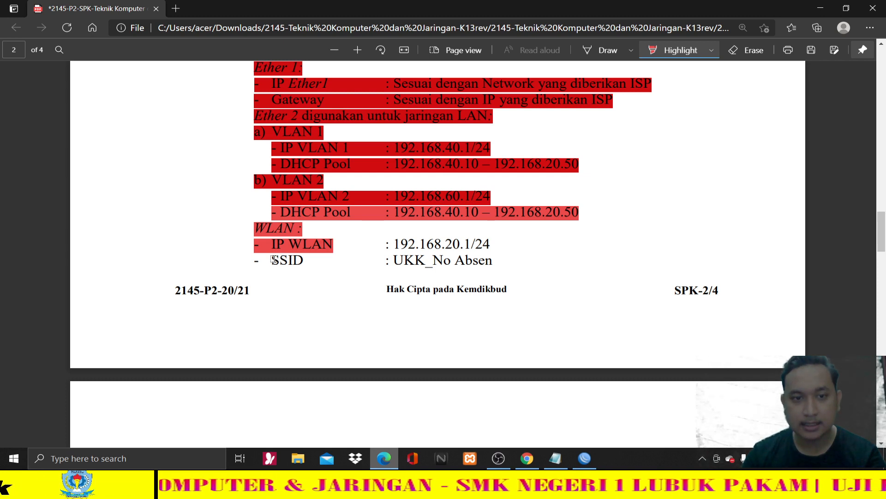
{"action": "left_click_drag", "start_coordinate": [270, 261], "coordinate": [493, 261]}
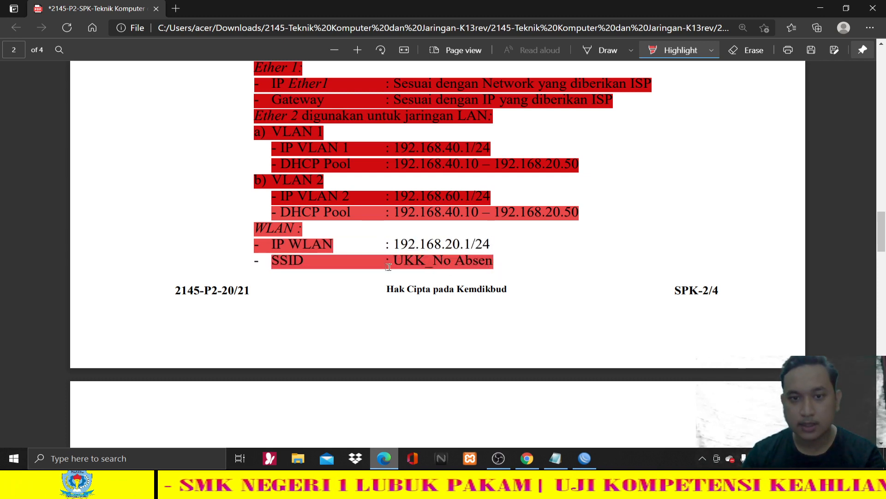
{"action": "left_click", "coordinate": [582, 457]}
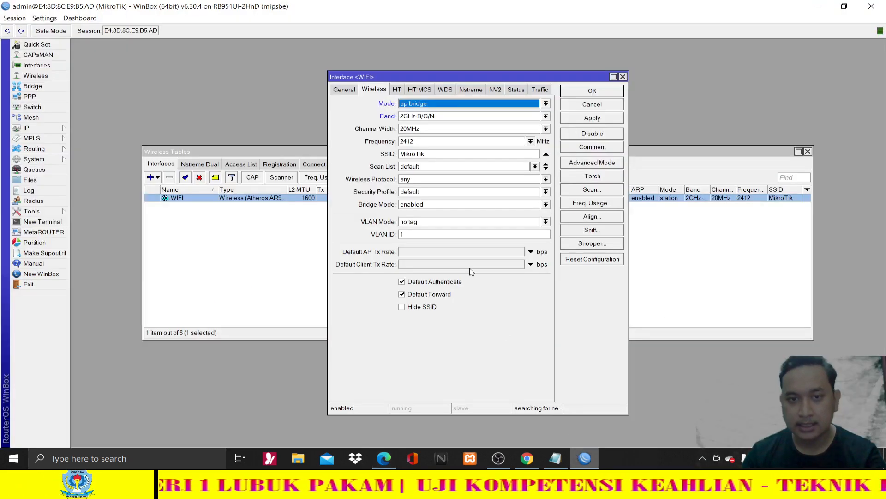
- Replace the SSID with UKK_01, apply and confirm, then close Wireless Tables
{"action": "left_click_drag", "start_coordinate": [437, 155], "coordinate": [389, 153]}
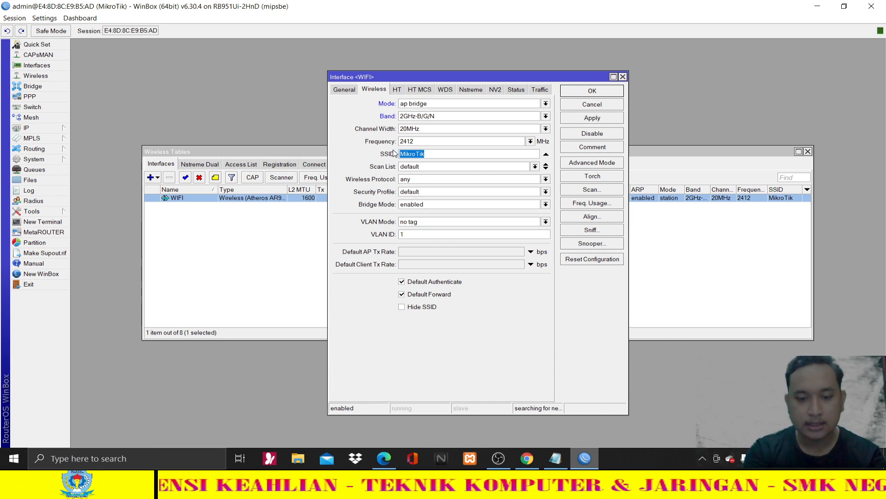
{"action": "type", "text": "UKK_"}
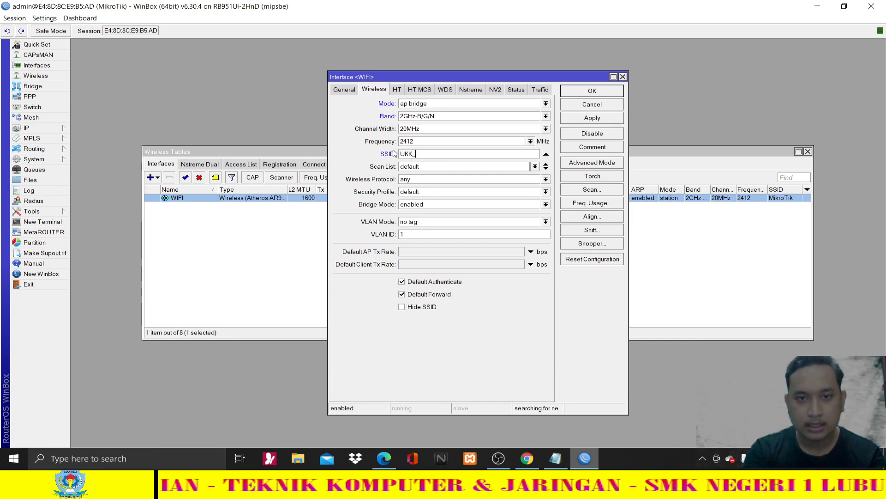
{"action": "type", "text": "01"}
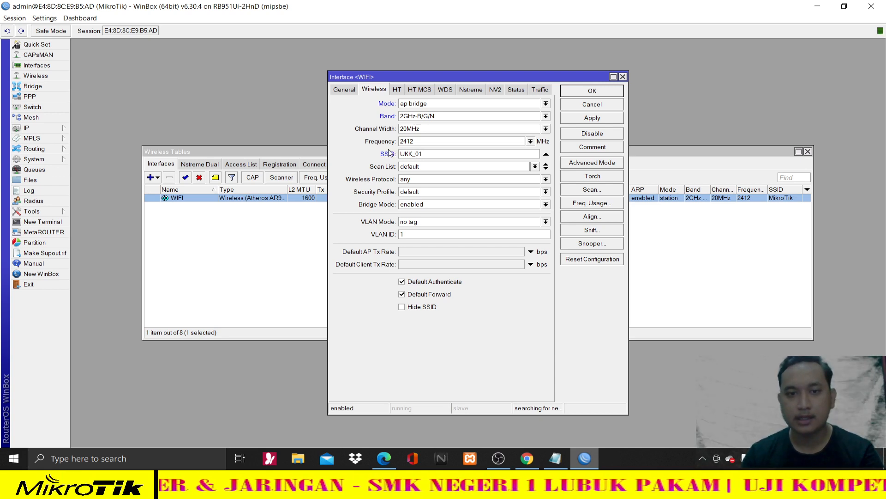
{"action": "left_click", "coordinate": [601, 118]}
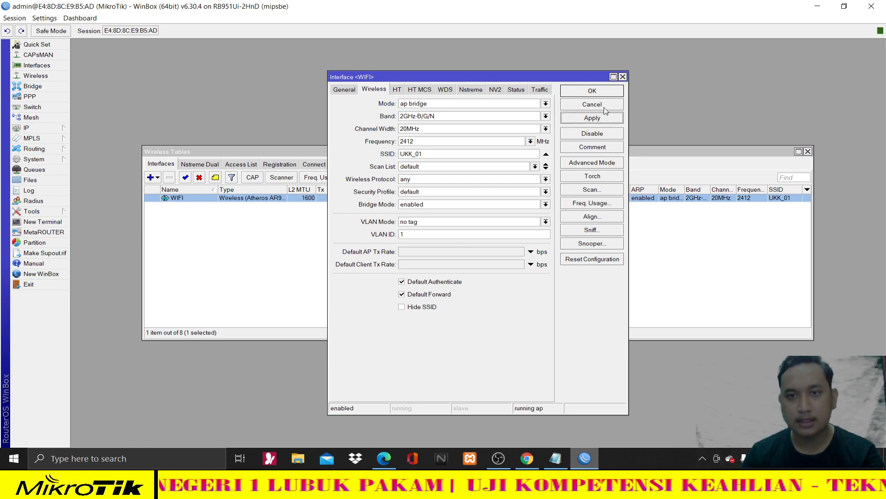
{"action": "left_click", "coordinate": [593, 91]}
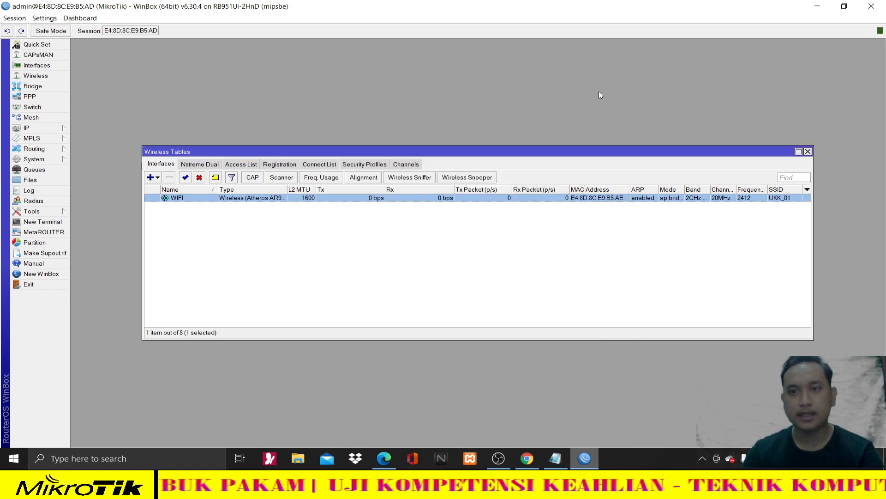
{"action": "left_click", "coordinate": [807, 152]}
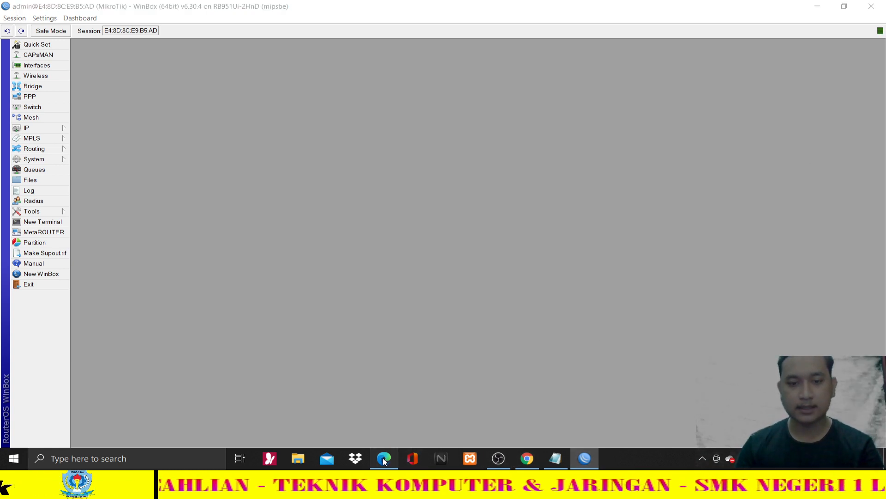
{"action": "left_click", "coordinate": [385, 461]}
- Highlight the WLAN heading and the IP WLAN 192.168.20.1/24 line in the PDF
{"action": "left_click", "coordinate": [258, 244]}
{"action": "left_click", "coordinate": [322, 279]}
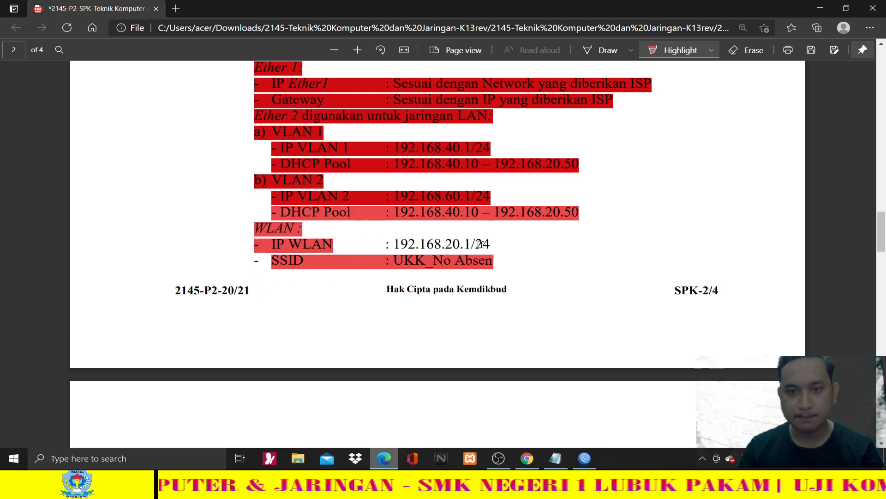
{"action": "left_click_drag", "start_coordinate": [333, 245], "coordinate": [251, 230]}
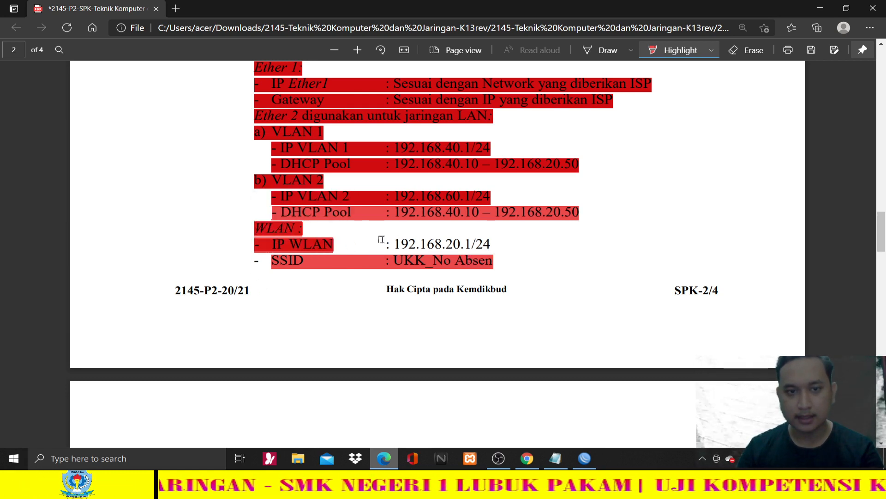
{"action": "left_click_drag", "start_coordinate": [382, 239], "coordinate": [485, 248]}
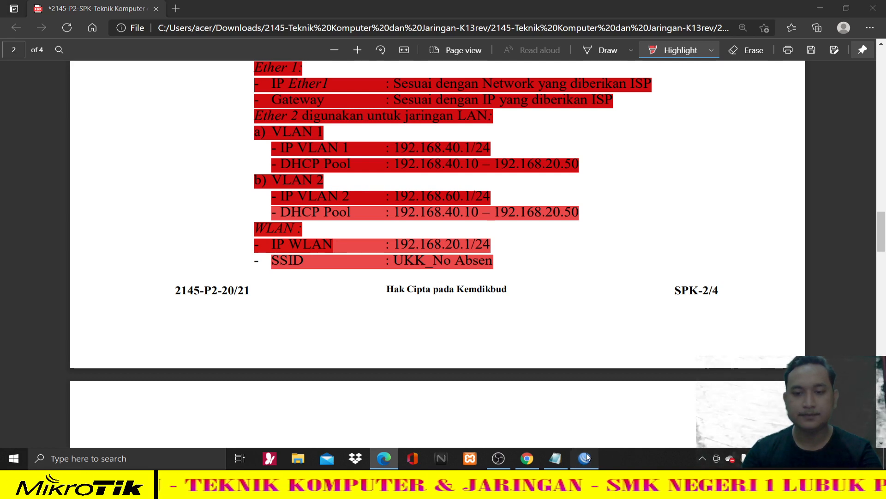
{"action": "left_click", "coordinate": [586, 458]}
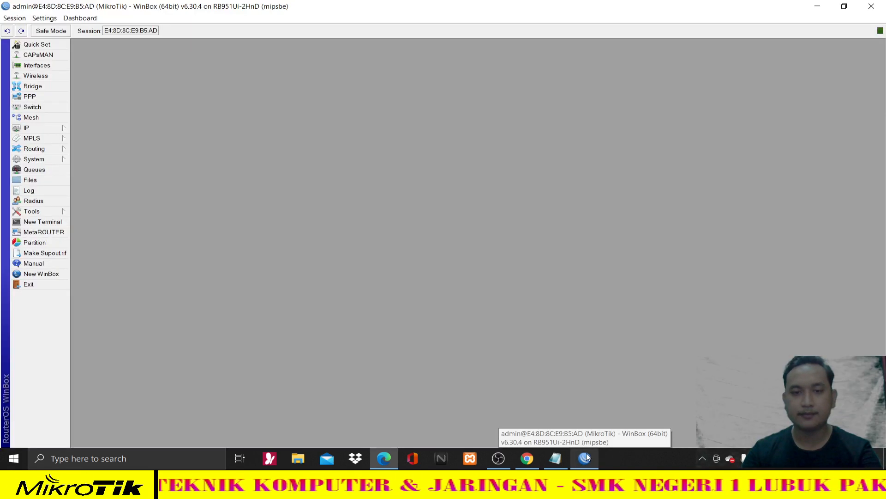
- Add a new IP address entry 192.168.20.1, checking the WLAN address in the task sheet
{"action": "left_click", "coordinate": [61, 128]}
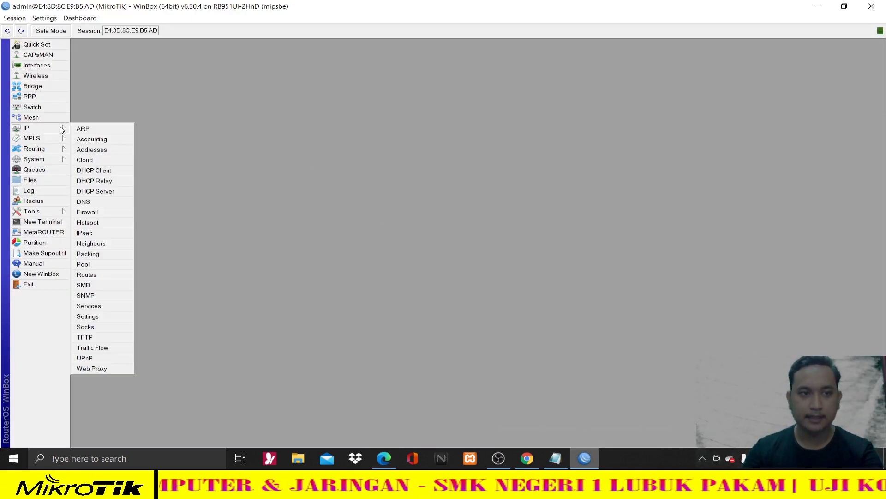
{"action": "left_click", "coordinate": [74, 149]}
{"action": "left_click", "coordinate": [391, 170]}
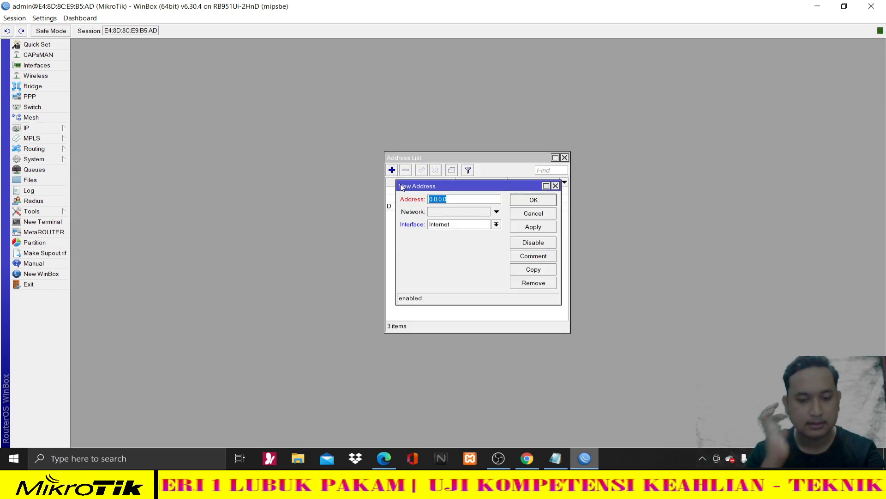
{"action": "type", "text": "q"}
{"action": "key", "text": "BackSpace"}
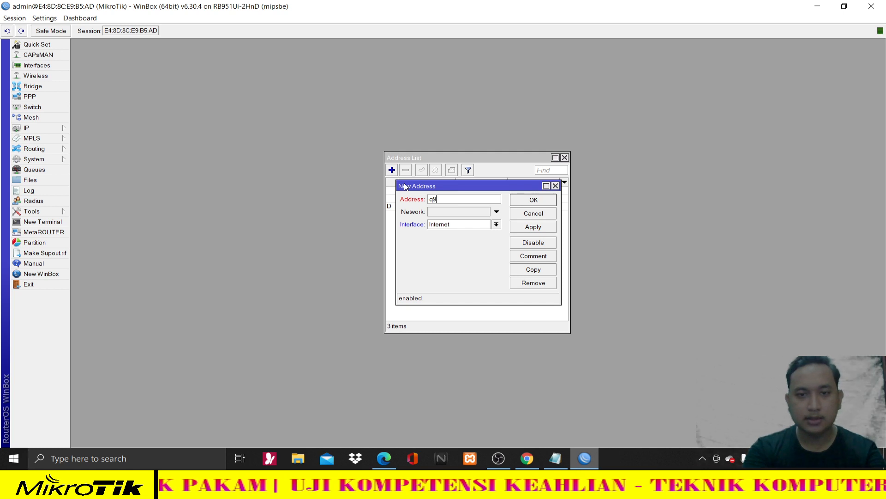
{"action": "type", "text": "192.168.20.1/24"}
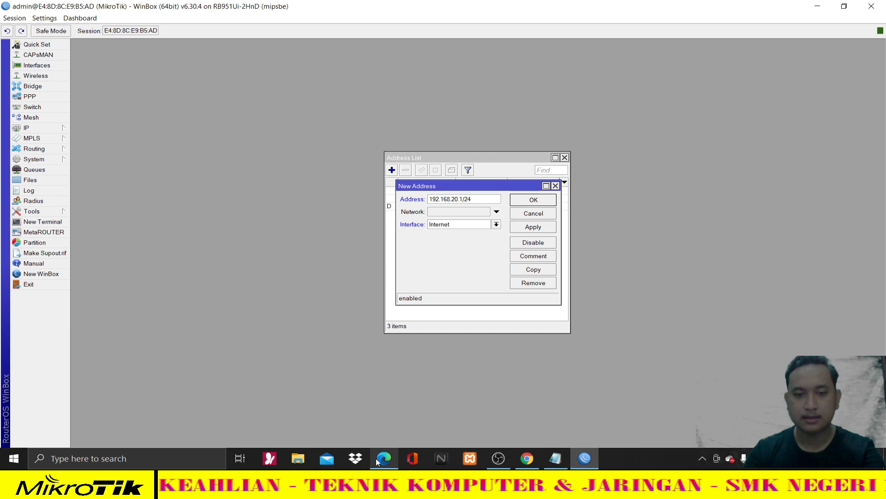
{"action": "key", "text": "alt+Tab"}
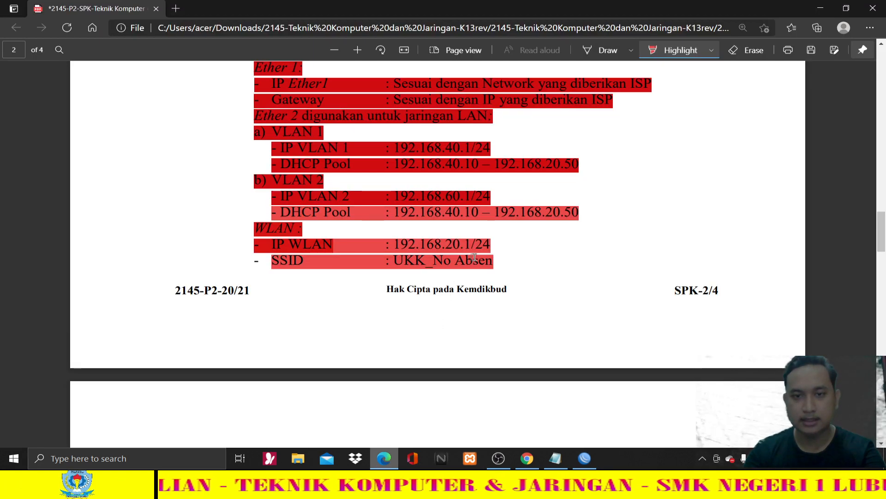
{"action": "left_click", "coordinate": [393, 453]}
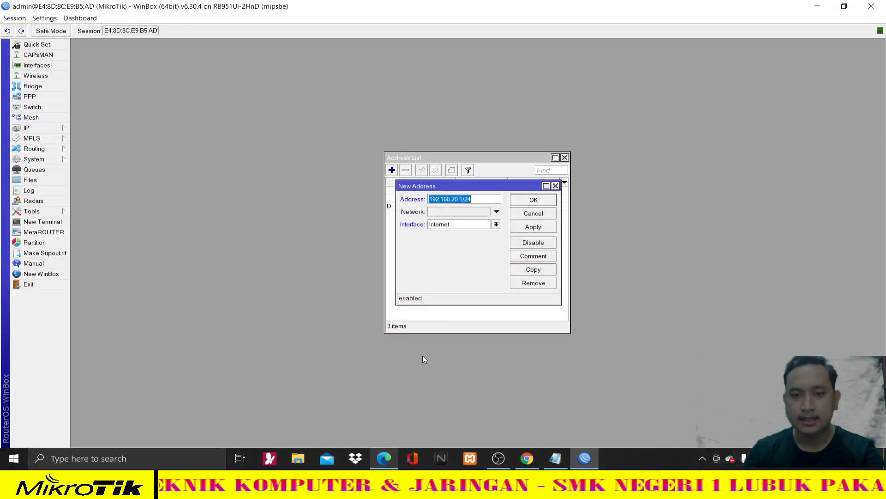
- Assign 192.168.20.1/24 to the WiFi interface, commit it, and close the address windows
{"action": "left_click", "coordinate": [480, 225]}
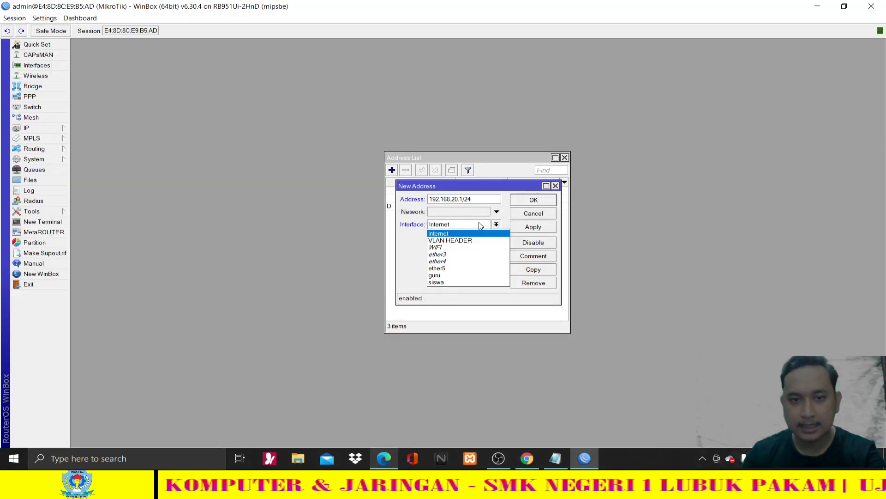
{"action": "left_click", "coordinate": [461, 248]}
{"action": "left_click", "coordinate": [545, 229]}
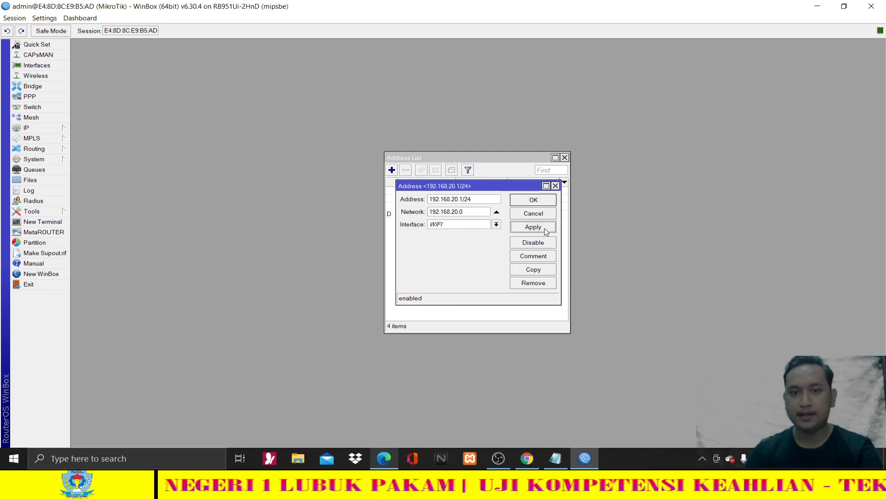
{"action": "left_click", "coordinate": [534, 201]}
{"action": "left_click", "coordinate": [564, 157]}
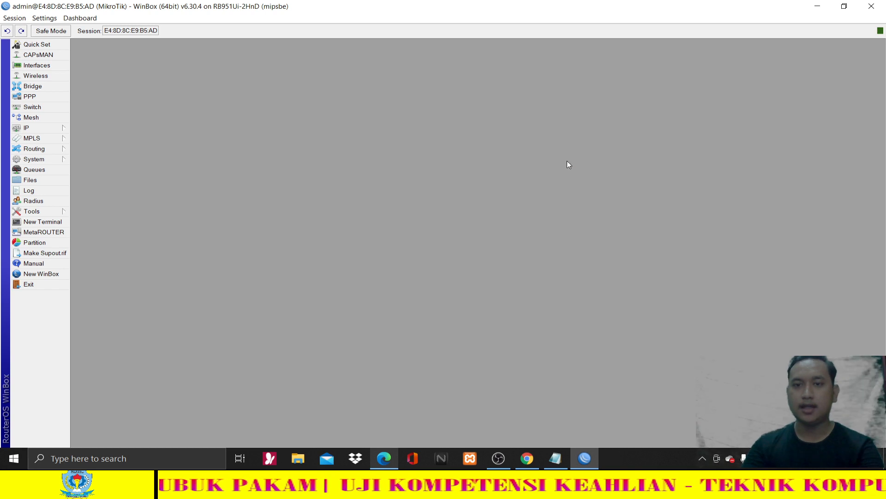
- Minimize the notes window and highlight the task sheet's page-3 WLAN Password line in red
{"action": "left_click", "coordinate": [547, 451]}
{"action": "left_click", "coordinate": [558, 450]}
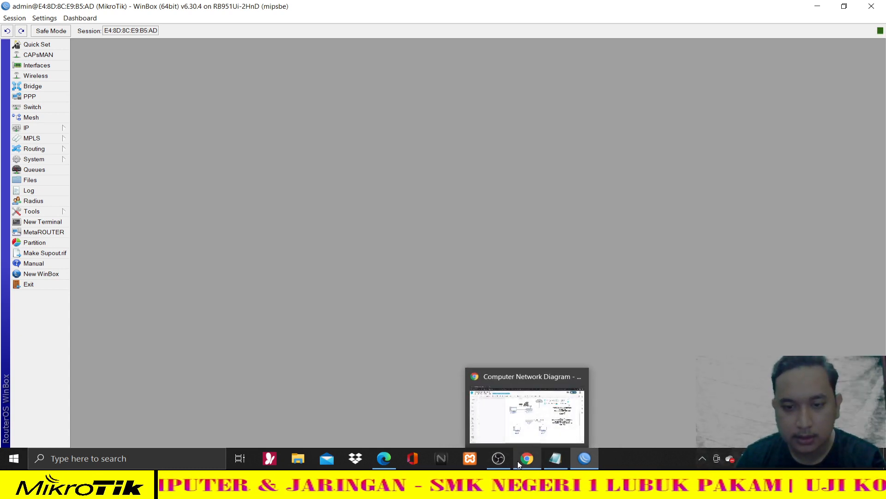
{"action": "left_click", "coordinate": [385, 454]}
{"action": "scroll", "coordinate": [344, 368], "scroll_direction": "down", "scroll_amount": 7}
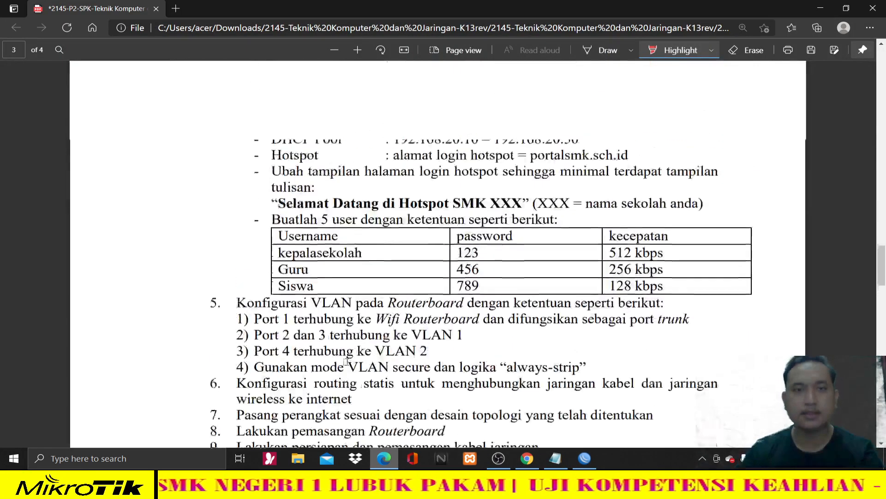
{"action": "scroll", "coordinate": [332, 233], "scroll_direction": "up", "scroll_amount": 1}
{"action": "scroll", "coordinate": [332, 233], "scroll_direction": "up", "scroll_amount": 6}
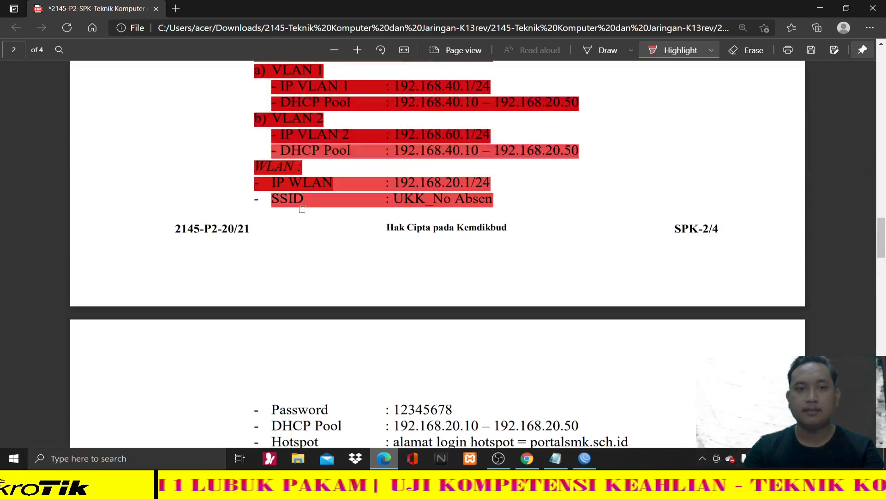
{"action": "scroll", "coordinate": [305, 306], "scroll_direction": "down", "scroll_amount": 3}
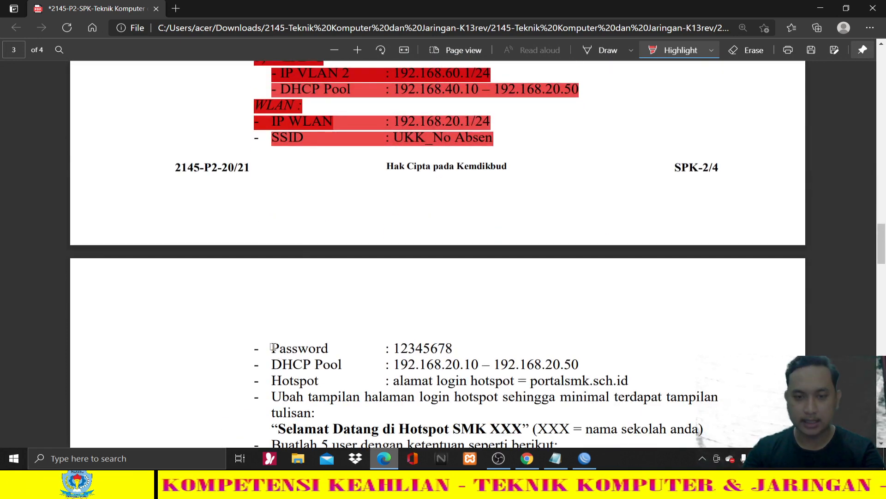
{"action": "left_click_drag", "start_coordinate": [272, 347], "coordinate": [456, 353]}
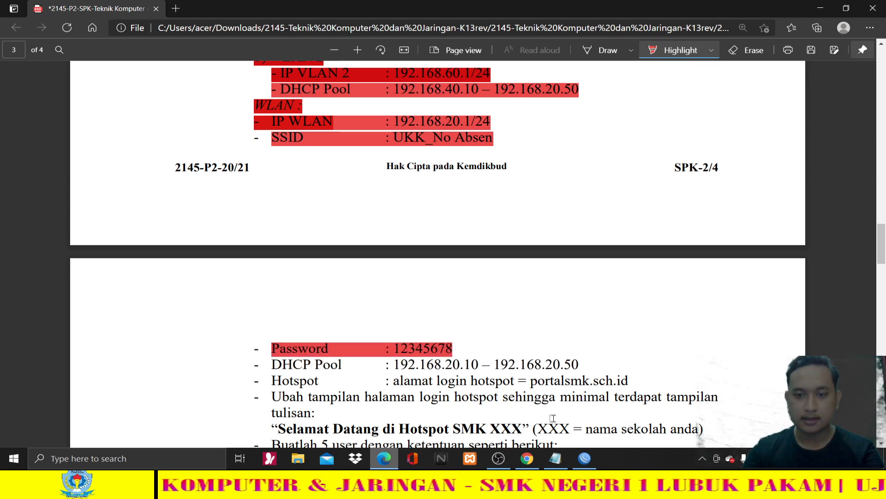
{"action": "left_click", "coordinate": [585, 466]}
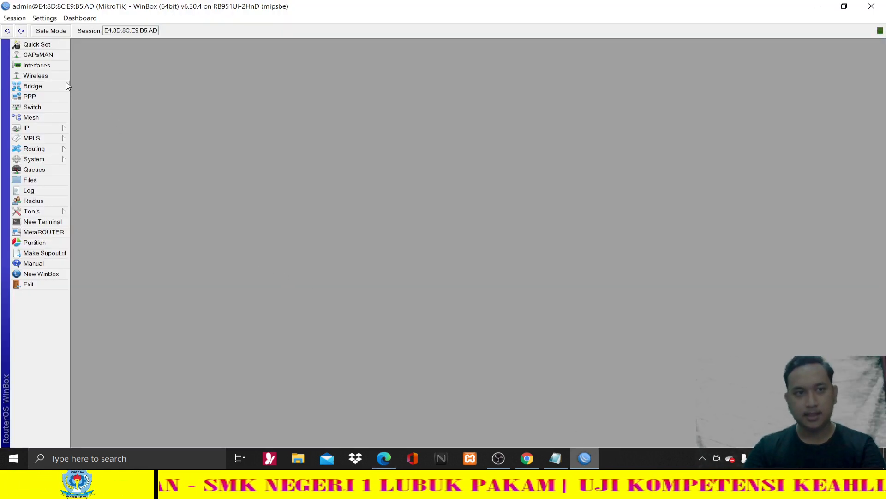
- Set the default security profile to dynamic keys with WPA PSK and WPA2 PSK authentication
{"action": "left_click", "coordinate": [57, 72]}
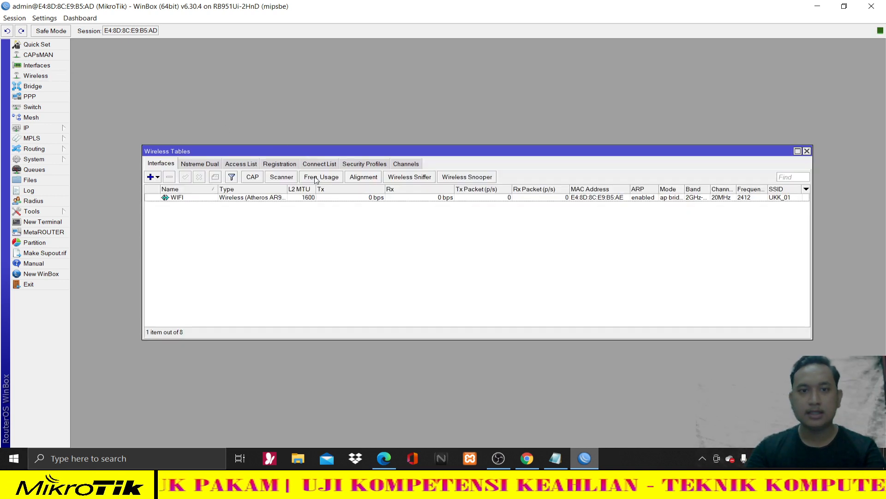
{"action": "left_click", "coordinate": [360, 164]}
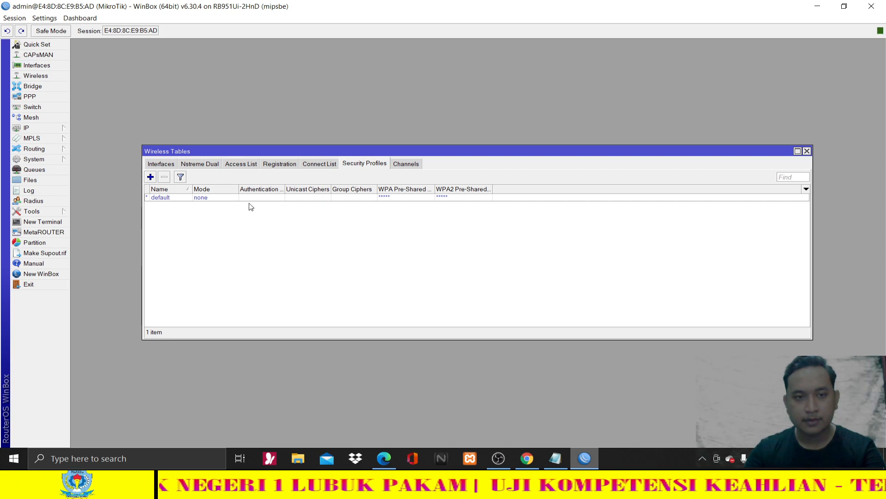
{"action": "left_click", "coordinate": [295, 199]}
{"action": "double_click", "coordinate": [294, 198]}
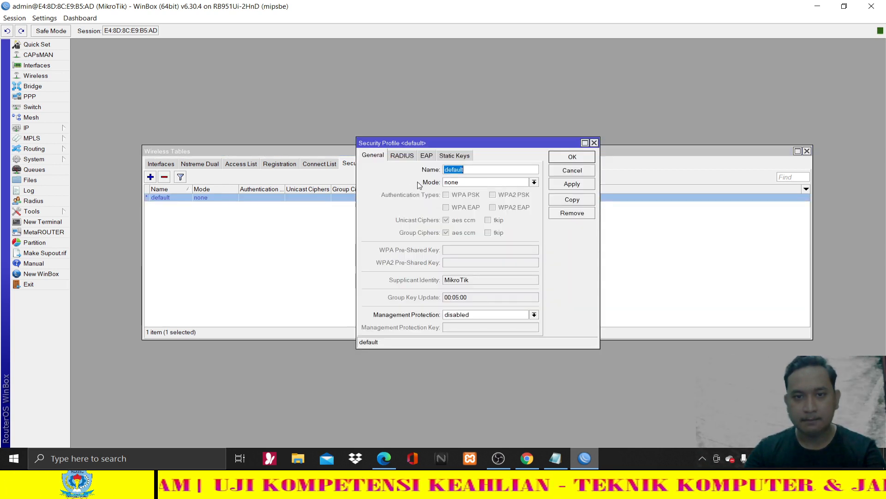
{"action": "left_click", "coordinate": [455, 184]}
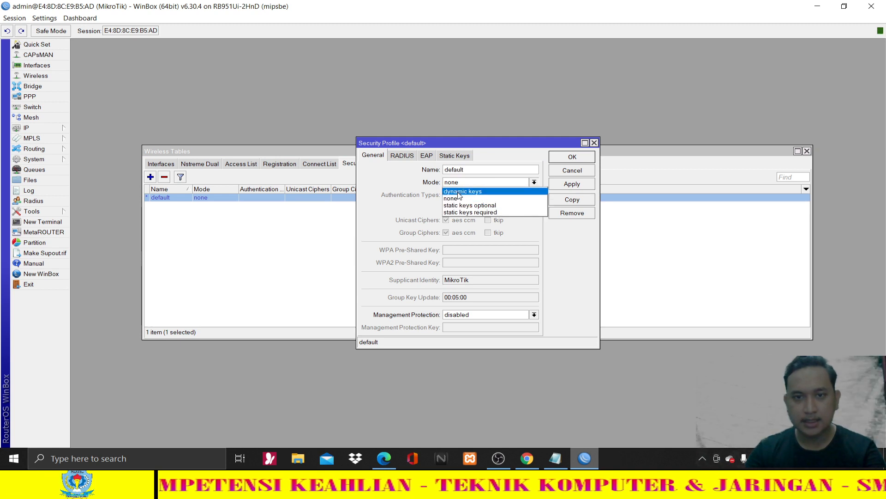
{"action": "left_click", "coordinate": [485, 191]}
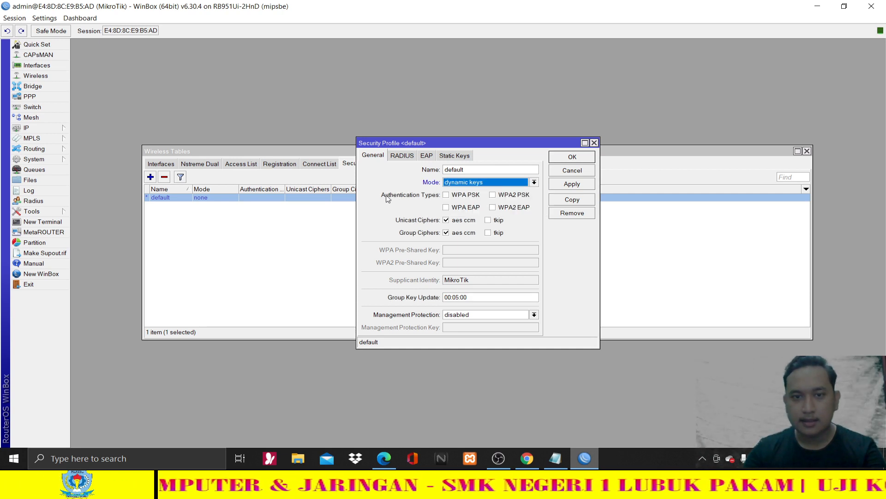
{"action": "left_click", "coordinate": [446, 195]}
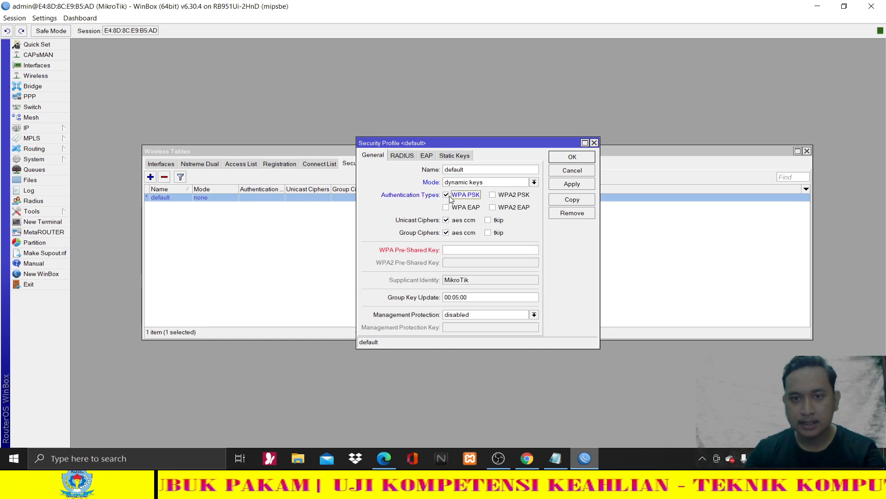
{"action": "left_click", "coordinate": [493, 195]}
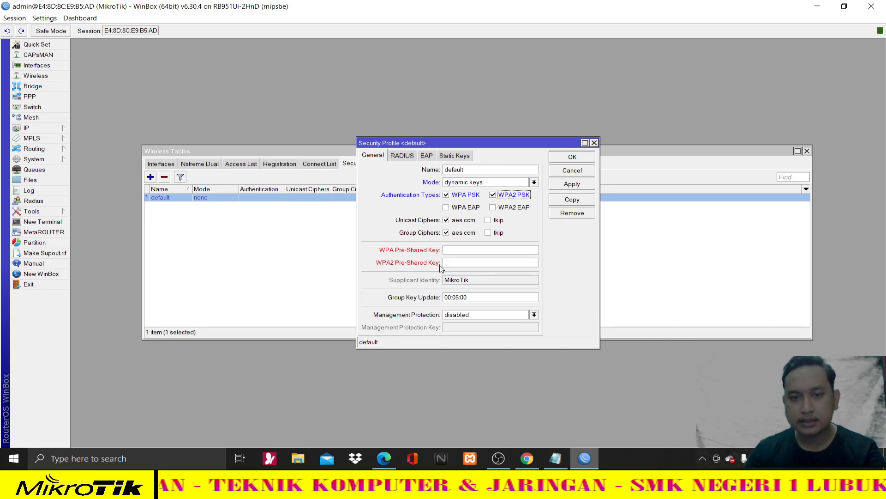
- Enter the WPA and WPA2 pre-shared keys, apply, and close the profile and wireless windows
{"action": "left_click", "coordinate": [454, 251]}
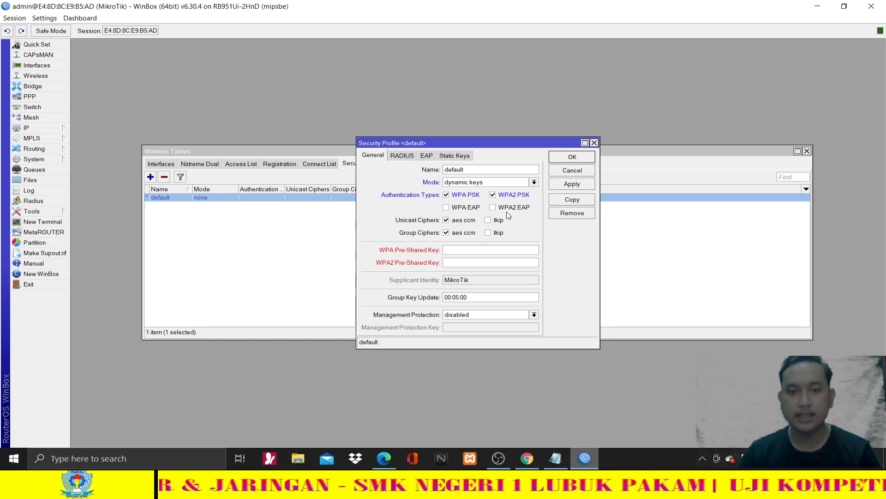
{"action": "left_click", "coordinate": [384, 456]}
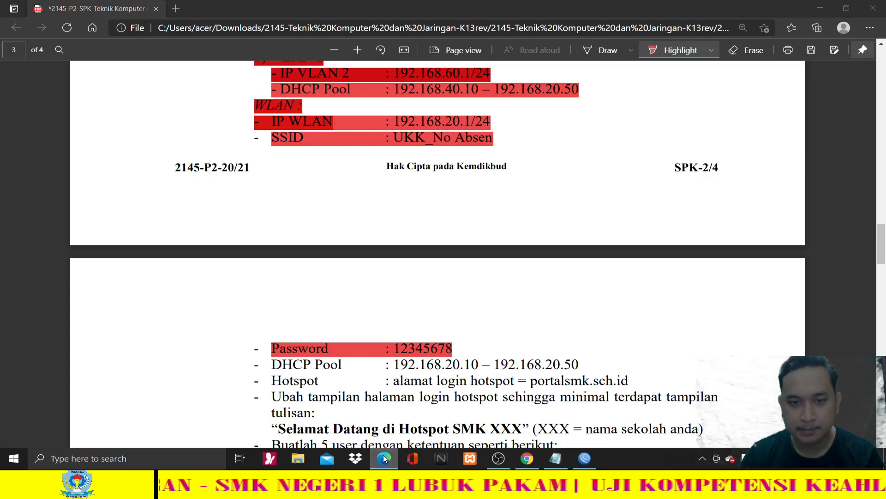
{"action": "right_click", "coordinate": [383, 455]}
{"action": "key", "text": "Escape"}
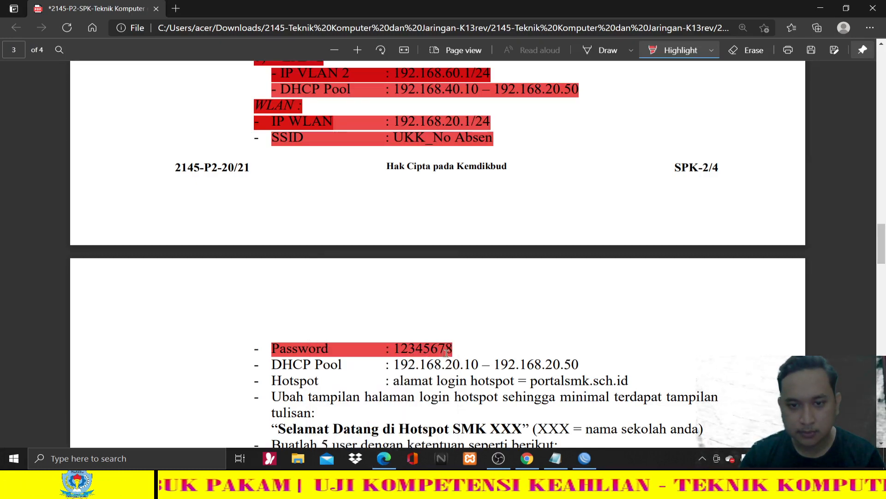
{"action": "left_click", "coordinate": [585, 458]}
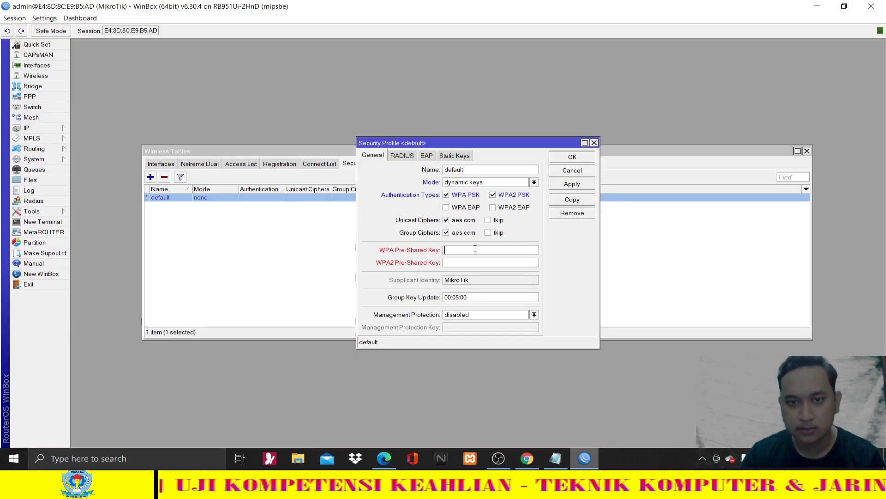
{"action": "type", "text": "123"}
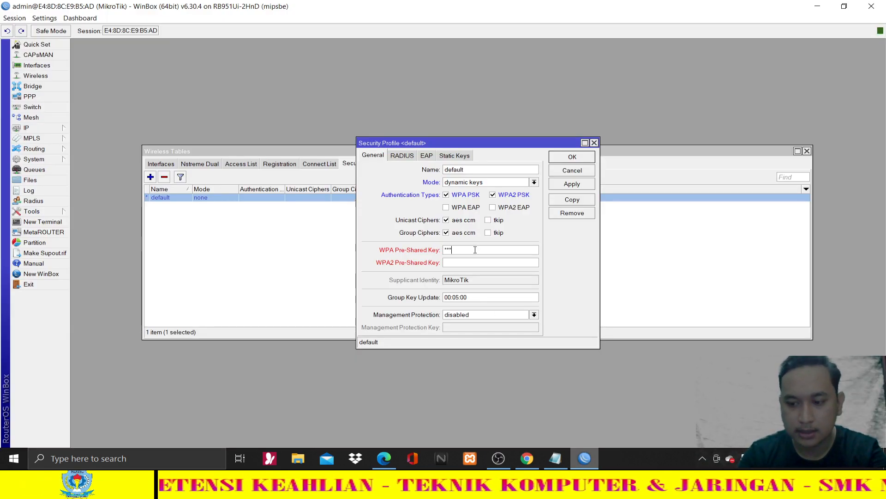
{"action": "type", "text": "4567"}
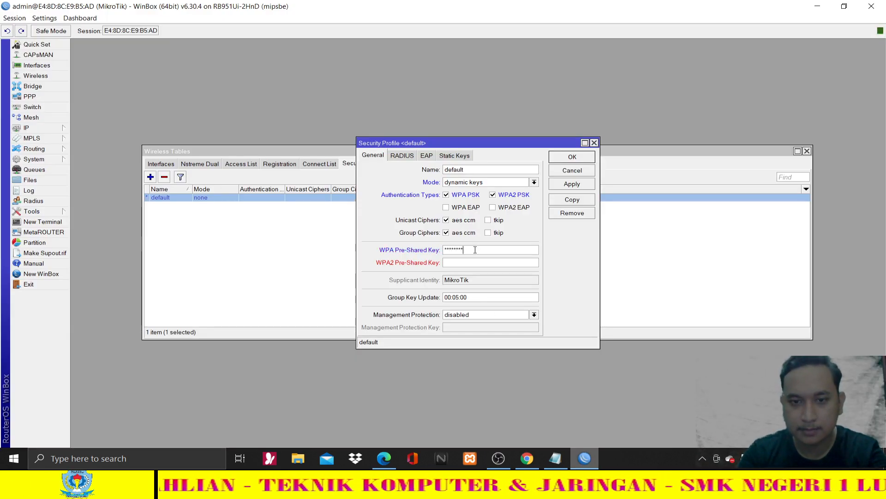
{"action": "key", "text": "Tab"}
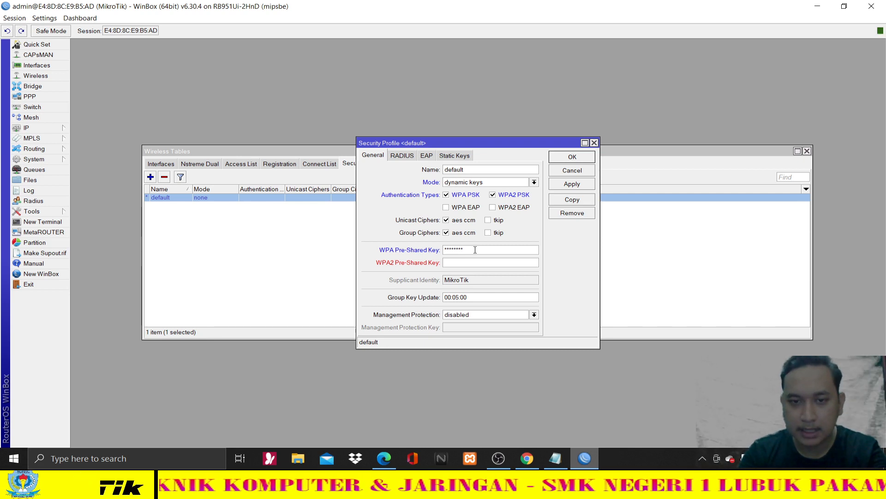
{"action": "type", "text": "12"}
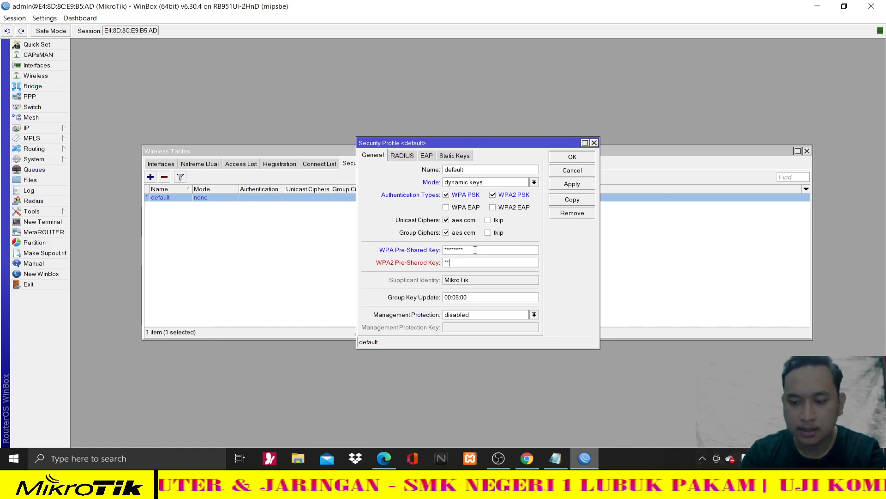
{"action": "type", "text": "345678"}
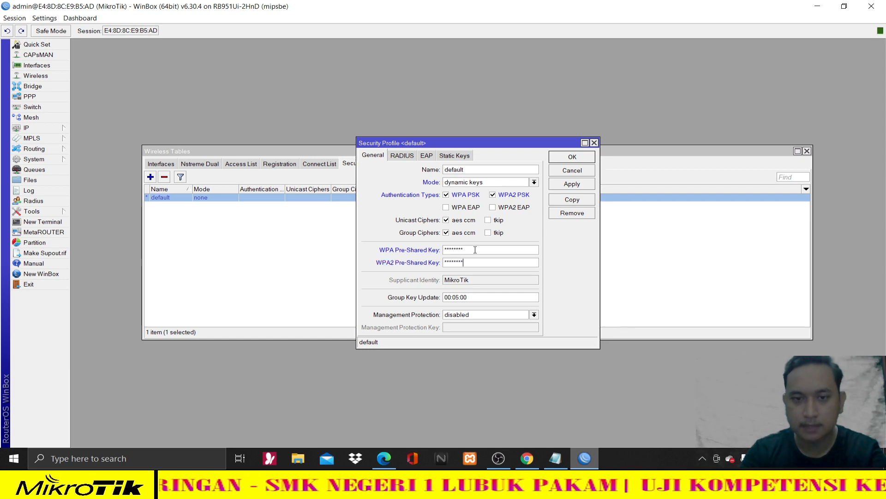
{"action": "left_click", "coordinate": [576, 185]}
{"action": "left_click", "coordinate": [573, 157]}
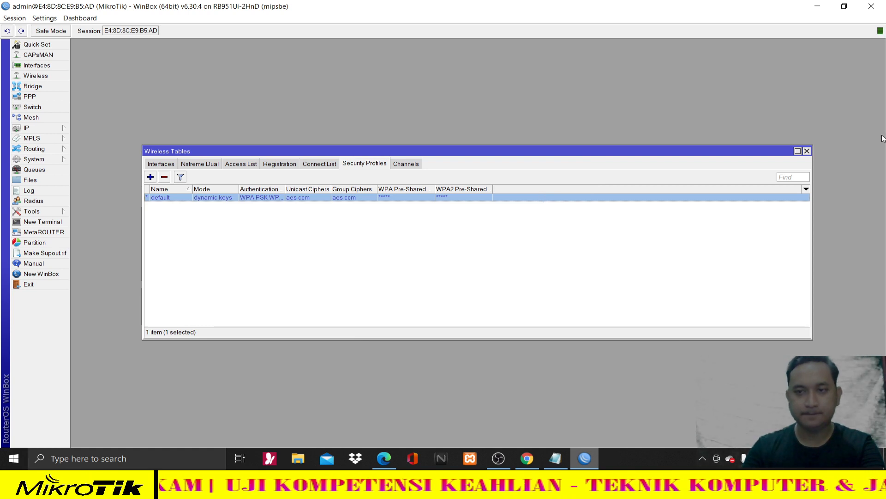
{"action": "left_click", "coordinate": [807, 151]}
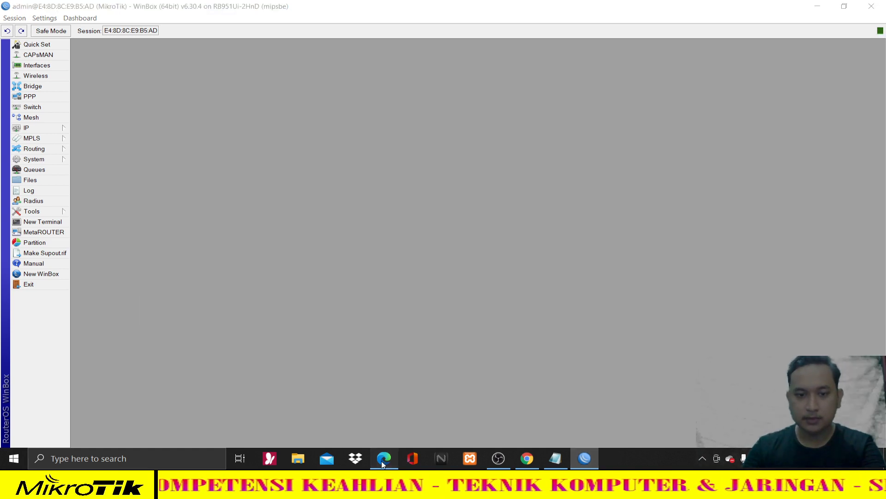
- Highlight the DHCP Pool line (192.168.20.10–192.168.20.50) in red and read the hotspot and user table
{"action": "left_click", "coordinate": [384, 458]}
{"action": "scroll", "coordinate": [349, 365], "scroll_direction": "down", "scroll_amount": 2}
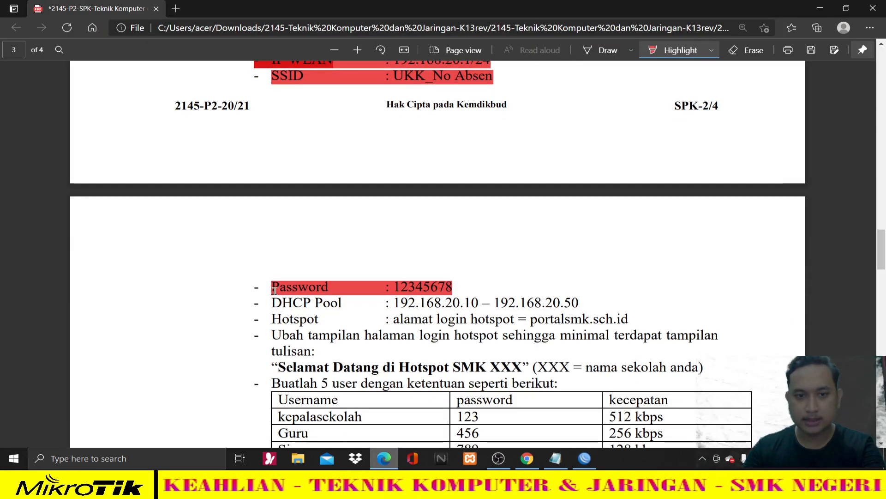
{"action": "scroll", "coordinate": [277, 299], "scroll_direction": "down", "scroll_amount": 2}
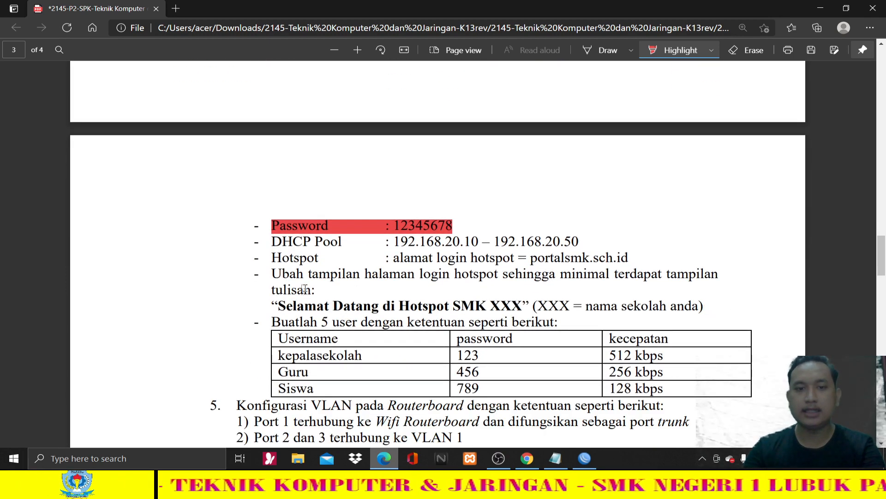
{"action": "left_click_drag", "start_coordinate": [273, 242], "coordinate": [296, 241]}
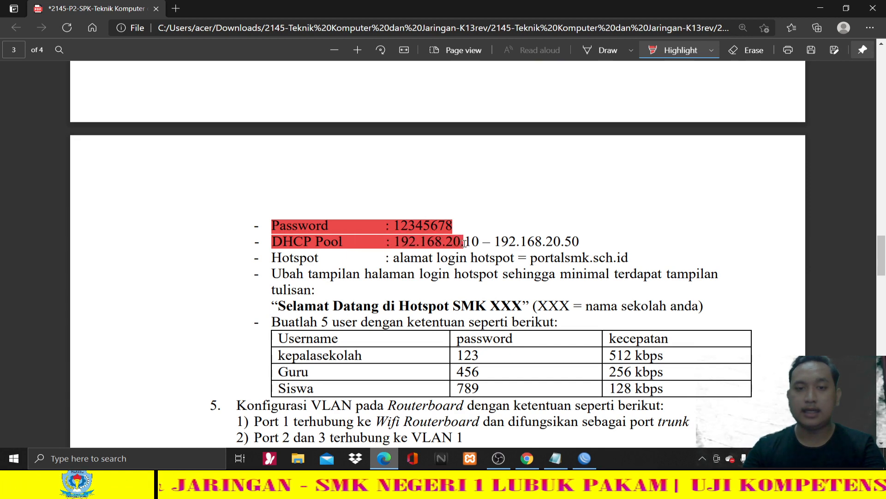
{"action": "left_click_drag", "start_coordinate": [464, 244], "coordinate": [584, 241]}
{"action": "scroll", "coordinate": [437, 286], "scroll_direction": "up", "scroll_amount": 6}
{"action": "scroll", "coordinate": [439, 285], "scroll_direction": "down", "scroll_amount": 3}
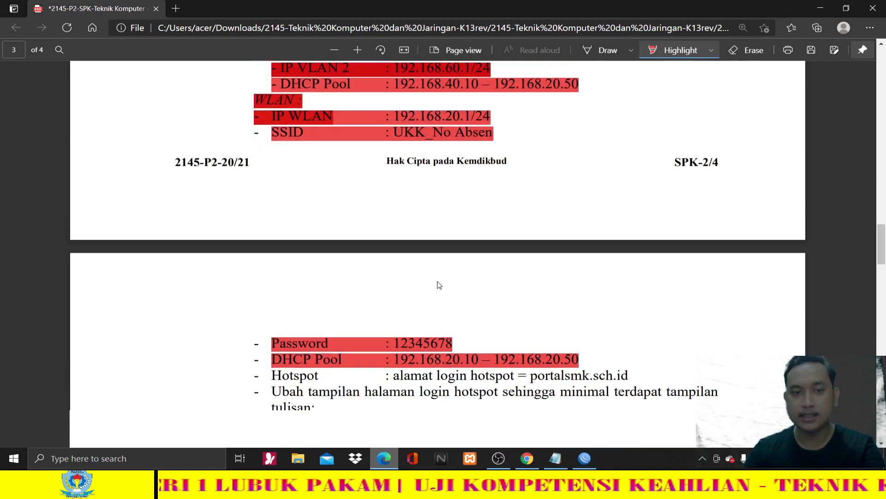
{"action": "scroll", "coordinate": [441, 277], "scroll_direction": "down", "scroll_amount": 2}
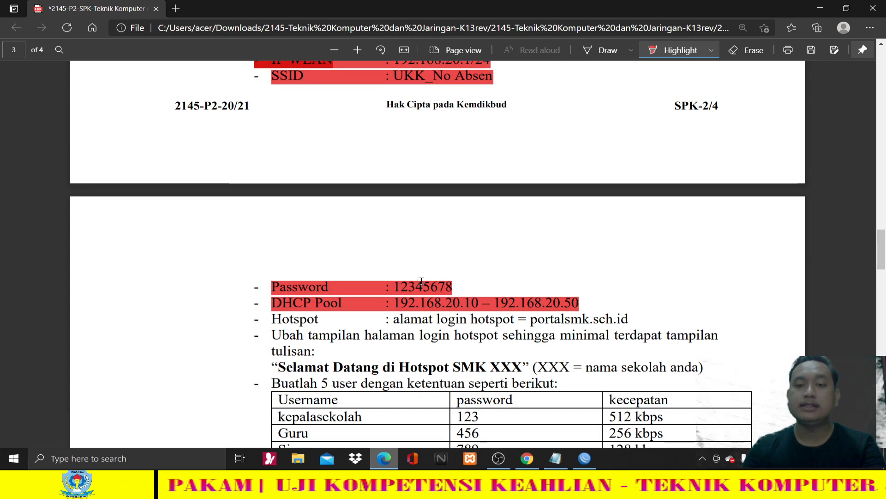
{"action": "scroll", "coordinate": [421, 281], "scroll_direction": "down", "scroll_amount": 3}
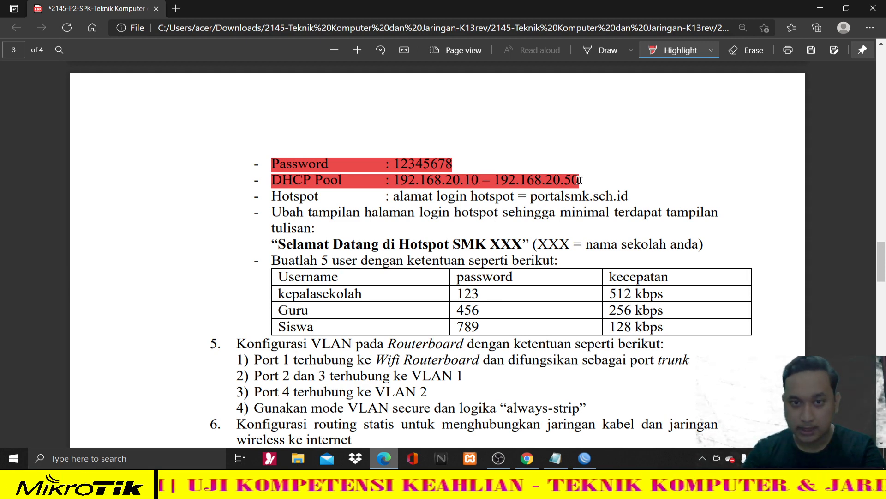
{"action": "left_click", "coordinate": [585, 458]}
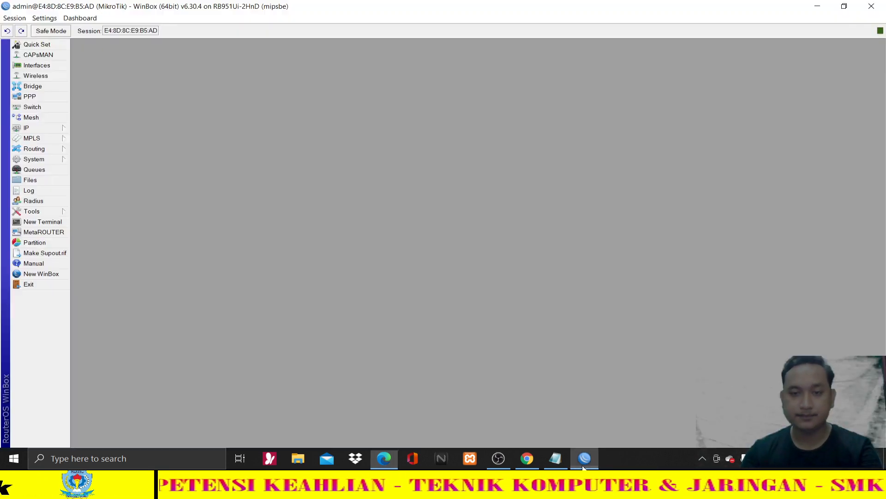
- Start DHCP Setup on the WIFI interface and accept network 192.168.20.0/24
{"action": "left_click", "coordinate": [56, 132]}
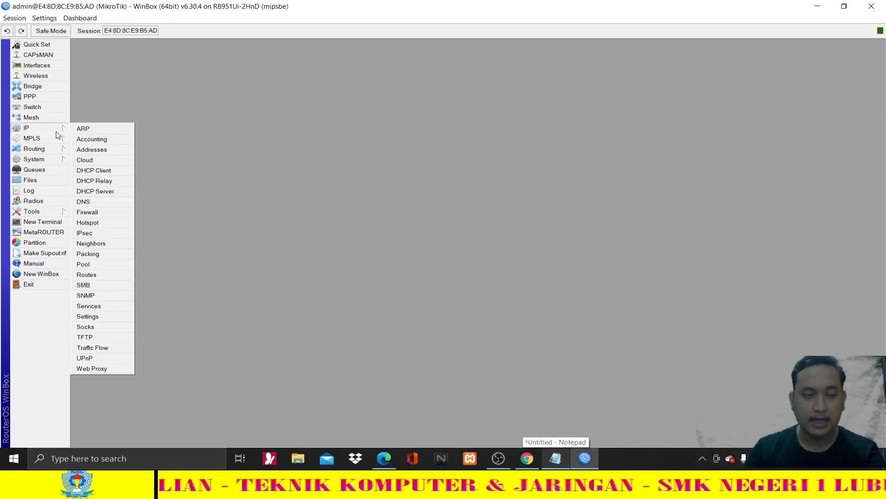
{"action": "left_click", "coordinate": [88, 191]}
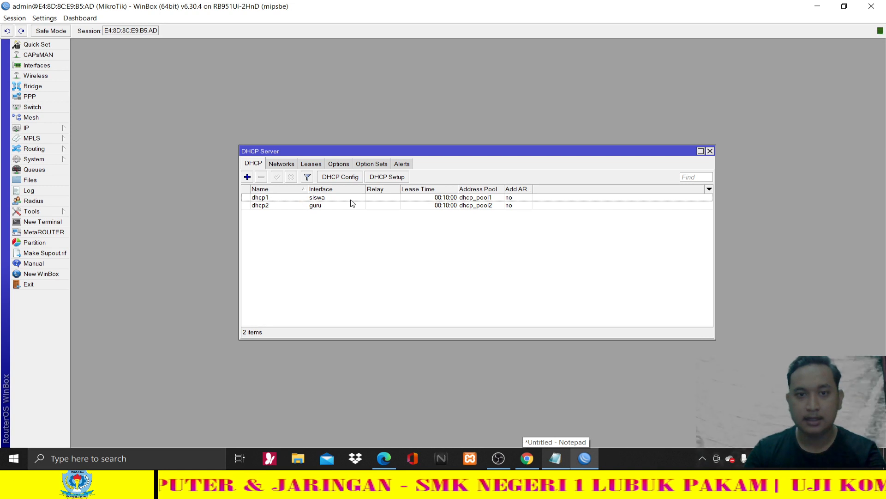
{"action": "left_click", "coordinate": [389, 177]}
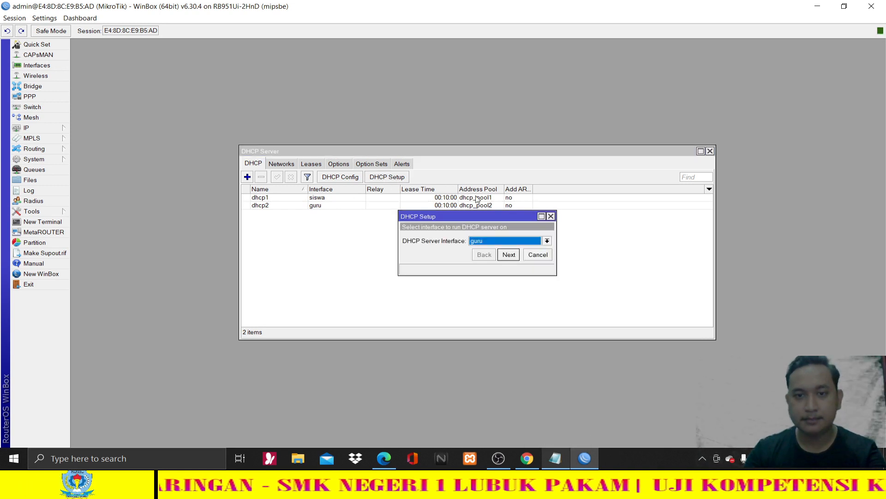
{"action": "left_click", "coordinate": [504, 238]}
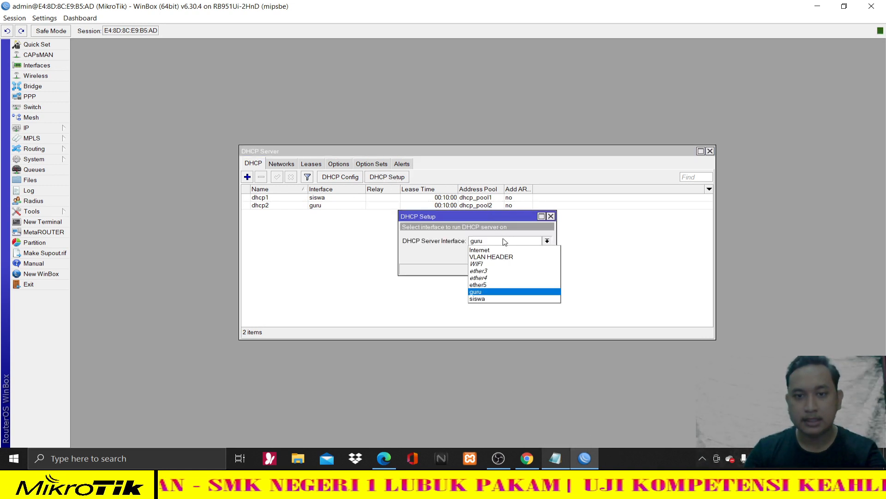
{"action": "left_click", "coordinate": [522, 266]}
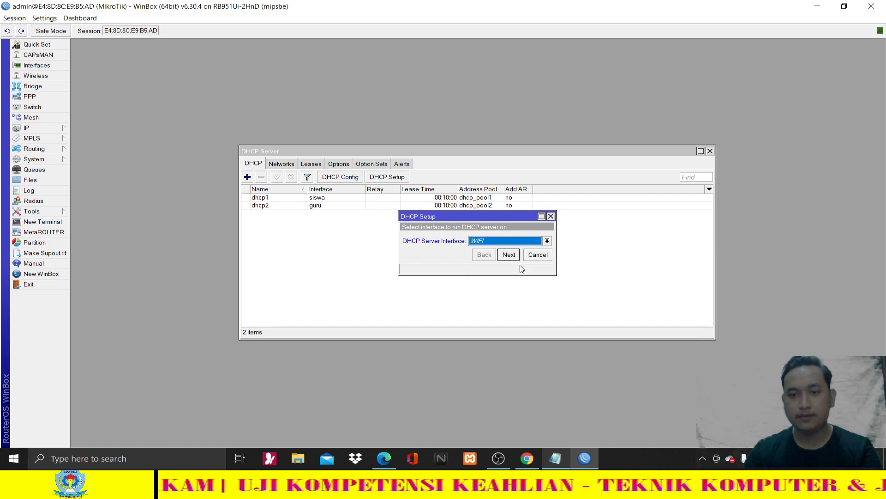
{"action": "left_click", "coordinate": [509, 255]}
{"action": "left_click", "coordinate": [510, 254]}
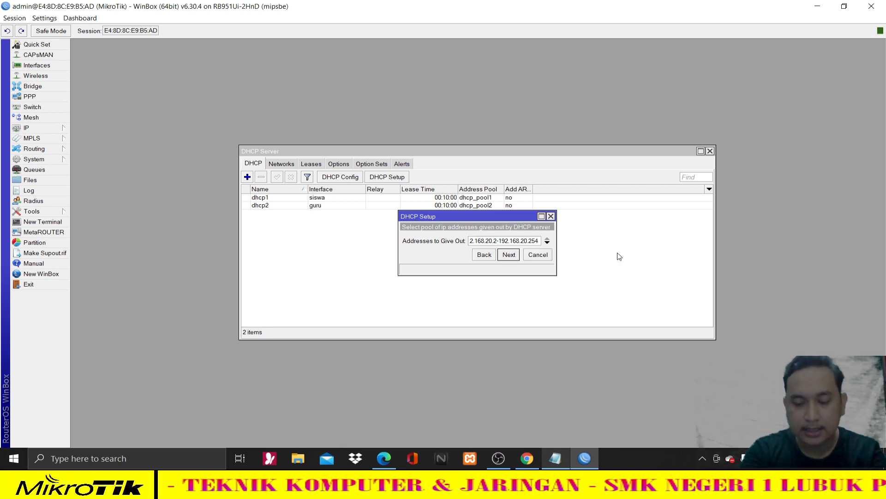
- Set the pool to 192.168.20.10–192.168.20.50, keep DNS and 00:10:00 lease, and finish setup
{"action": "type", "text": "10"}
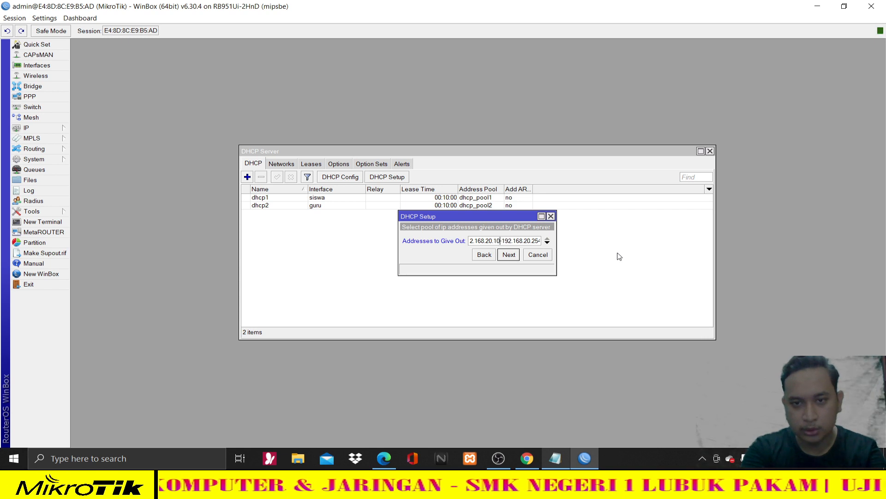
{"action": "left_click_drag", "start_coordinate": [527, 244], "coordinate": [543, 241]}
{"action": "left_click", "coordinate": [532, 243]}
{"action": "type", "text": "5"}
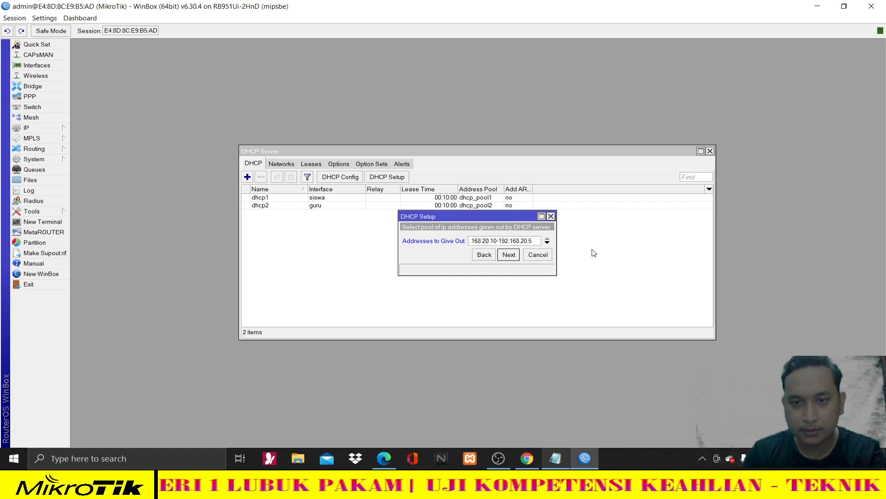
{"action": "left_click", "coordinate": [507, 255]}
{"action": "left_click", "coordinate": [513, 253]}
{"action": "left_click", "coordinate": [513, 255]}
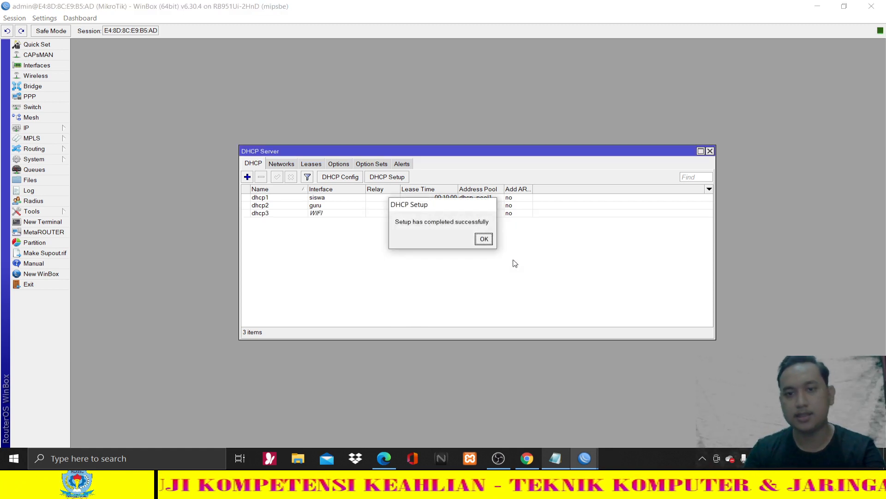
{"action": "left_click", "coordinate": [483, 238]}
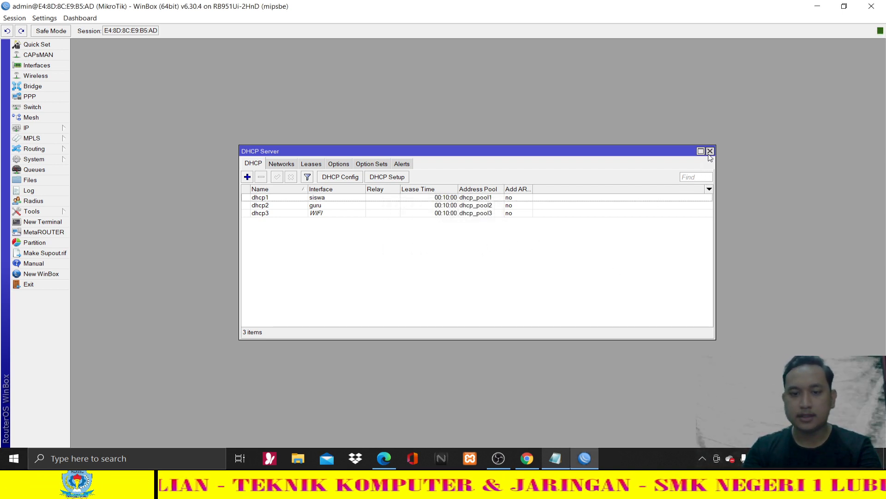
{"action": "left_click", "coordinate": [710, 152]}
{"action": "left_click", "coordinate": [396, 450]}
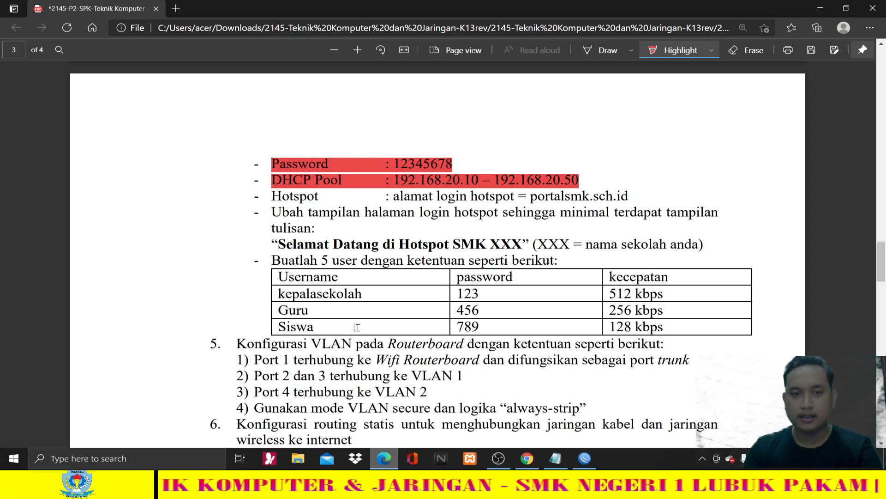
- Highlight the DHCP Pool and Hotspot login-address (portalsmk.sch.id) lines in red
{"action": "left_click_drag", "start_coordinate": [274, 179], "coordinate": [587, 168]}
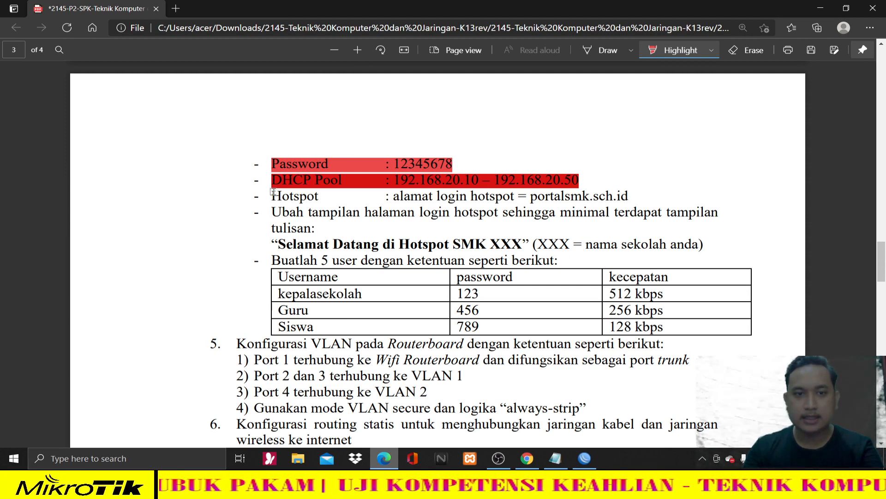
{"action": "left_click_drag", "start_coordinate": [274, 191], "coordinate": [630, 195]}
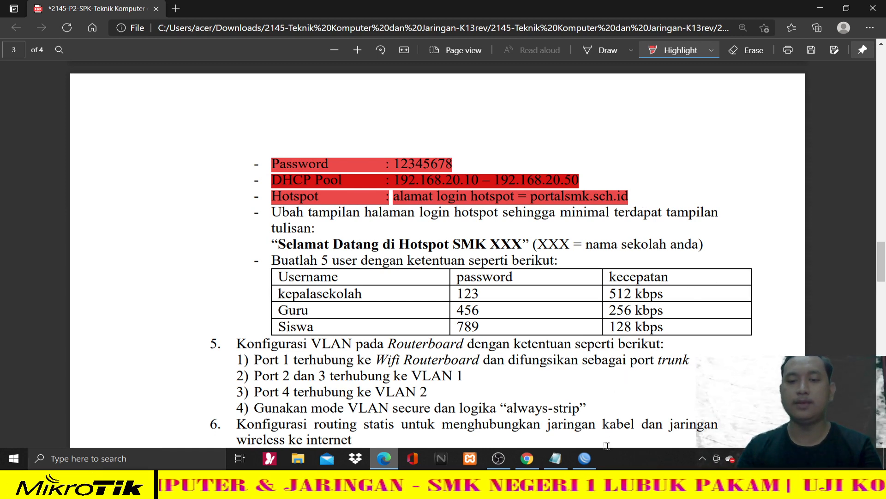
{"action": "left_click", "coordinate": [593, 459]}
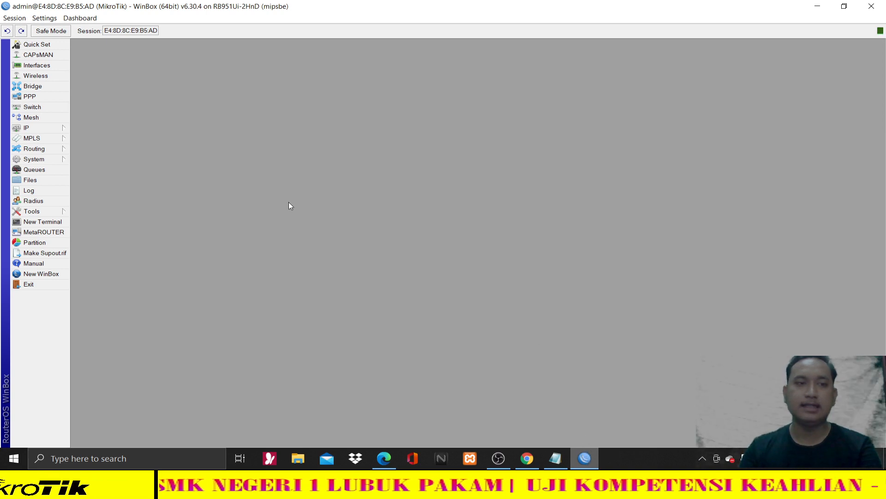
- Open the hotspot server list and start Hotspot Setup with WIFI as the interface
{"action": "left_click", "coordinate": [60, 124]}
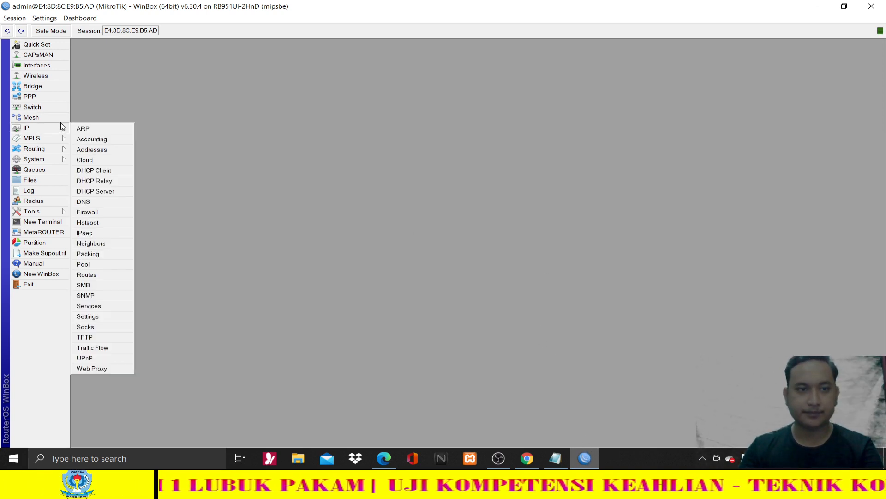
{"action": "left_click", "coordinate": [110, 225]}
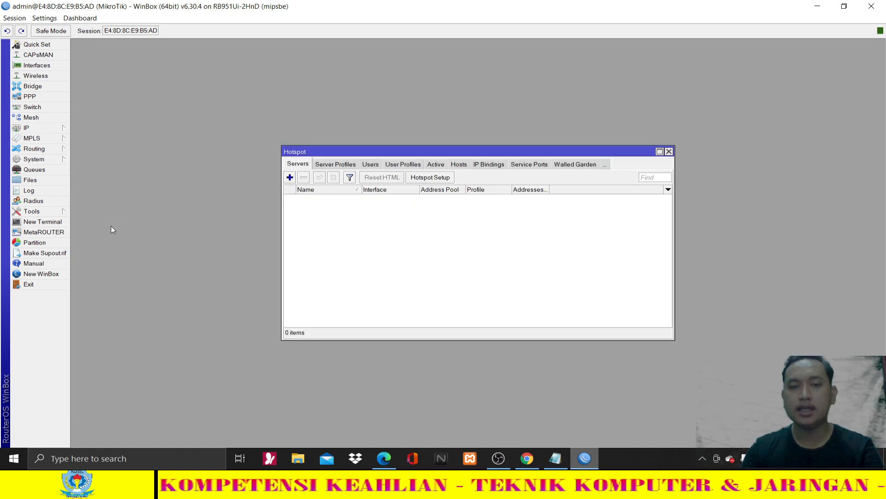
{"action": "left_click", "coordinate": [43, 129]}
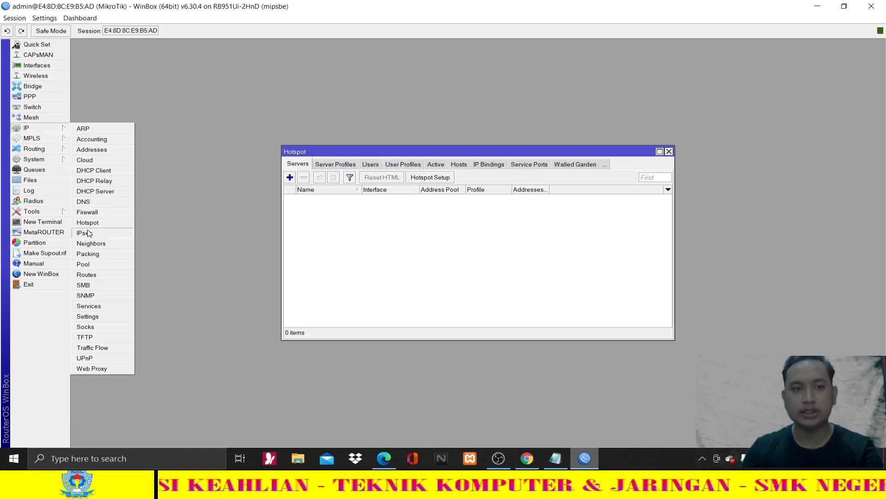
{"action": "left_click", "coordinate": [348, 237]}
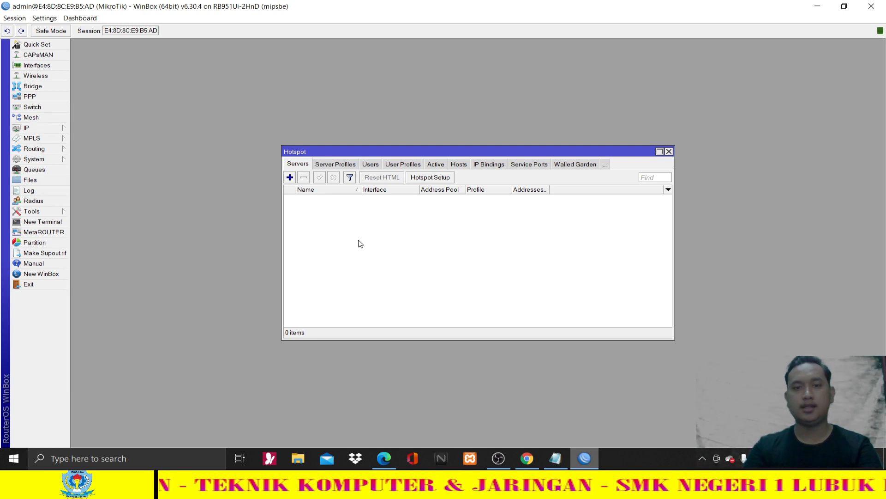
{"action": "left_click", "coordinate": [436, 178]}
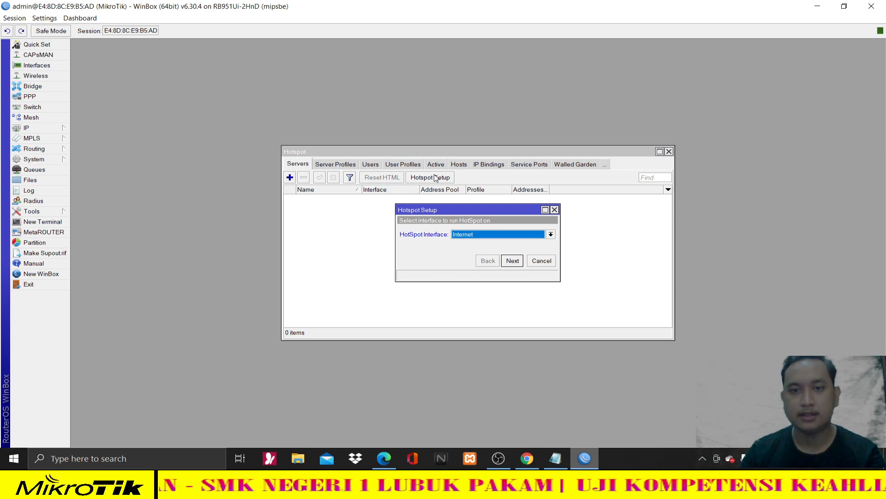
{"action": "left_click", "coordinate": [472, 236]}
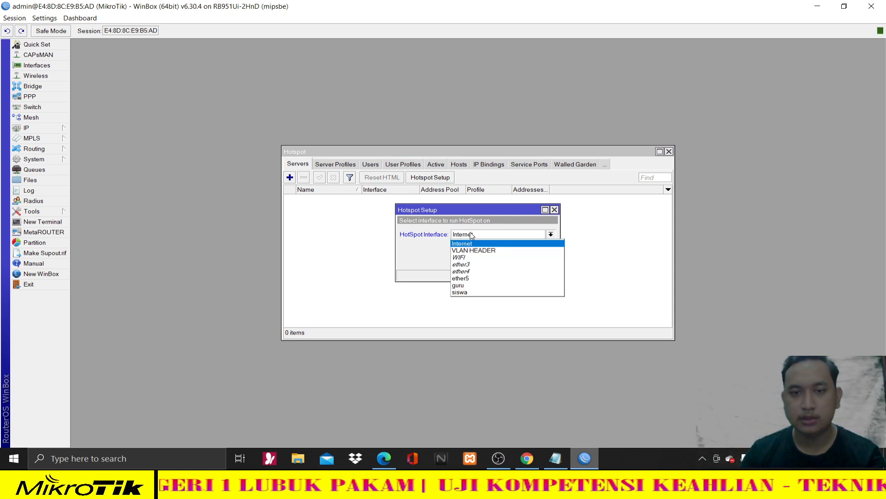
{"action": "left_click", "coordinate": [473, 257]}
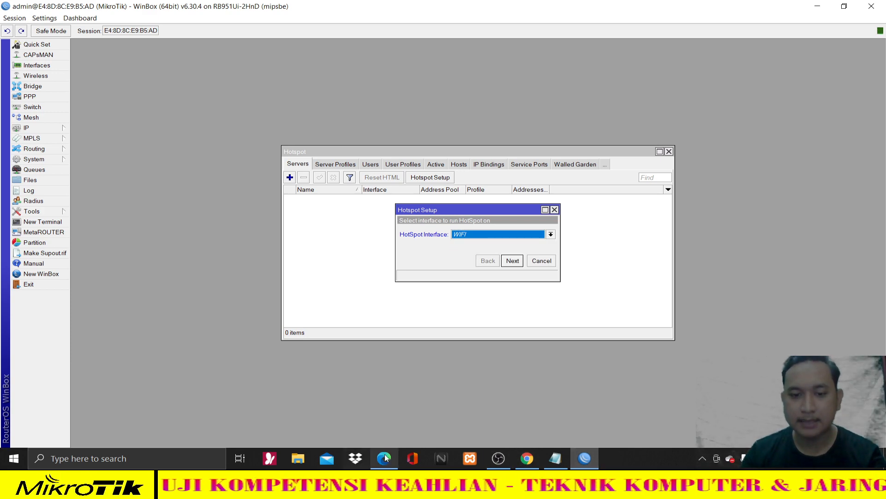
- Check the hotspot values in the task sheet, then advance the wizard past the interface step
{"action": "key", "text": "alt+Tab"}
{"action": "scroll", "coordinate": [392, 319], "scroll_direction": "up", "scroll_amount": 5}
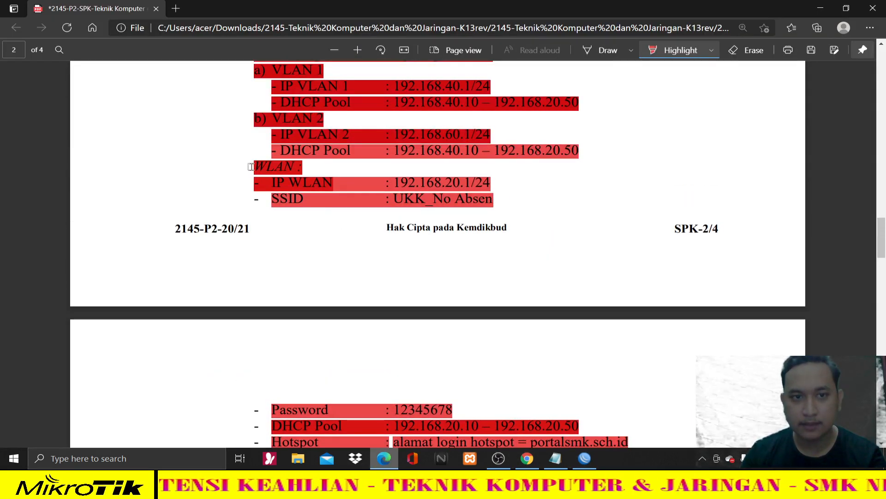
{"action": "left_click_drag", "start_coordinate": [252, 167], "coordinate": [627, 319]}
{"action": "scroll", "coordinate": [455, 323], "scroll_direction": "down", "scroll_amount": 2}
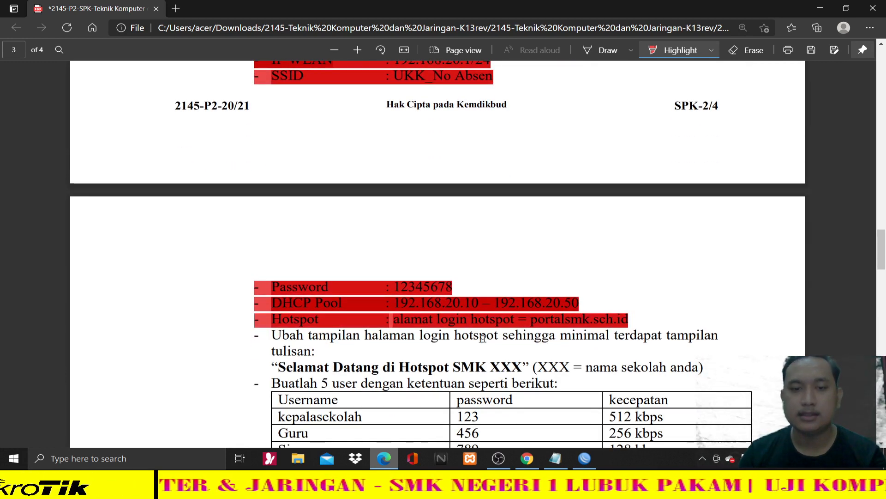
{"action": "left_click", "coordinate": [585, 458]}
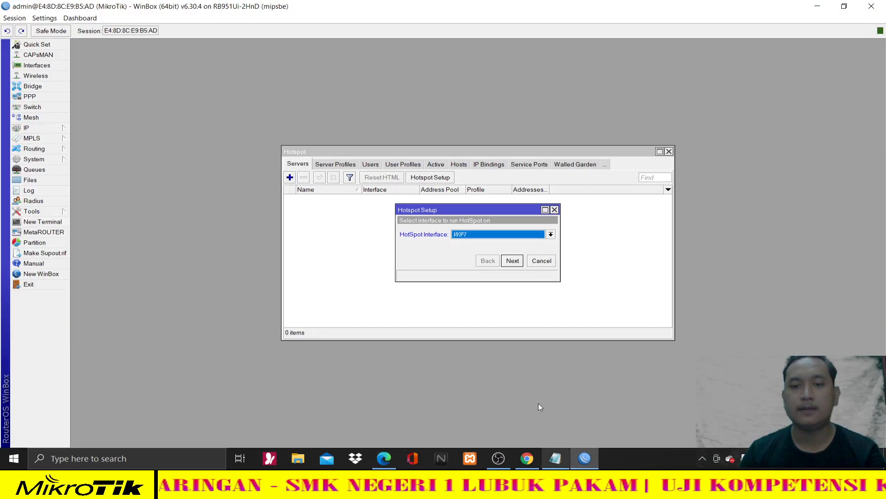
{"action": "left_click", "coordinate": [512, 261]}
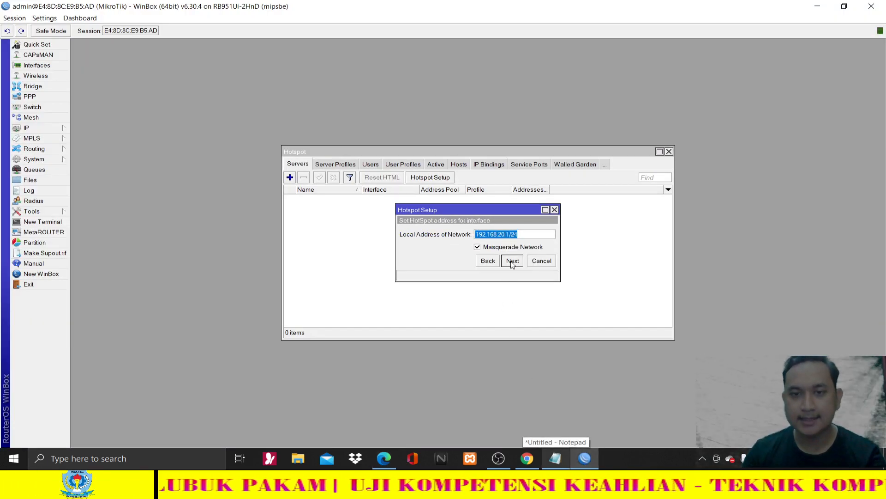
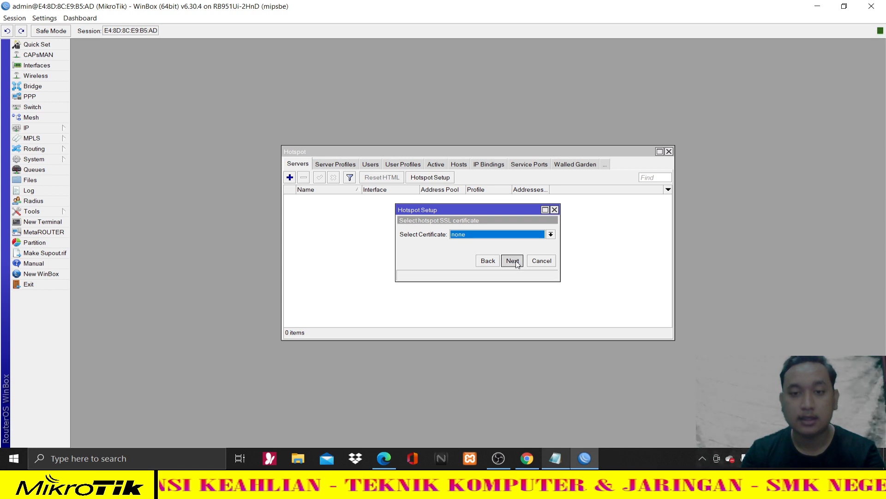
- Advance the Hotspot Setup wizard past the certificate, SMTP and DNS server pages
{"action": "left_click", "coordinate": [513, 261]}
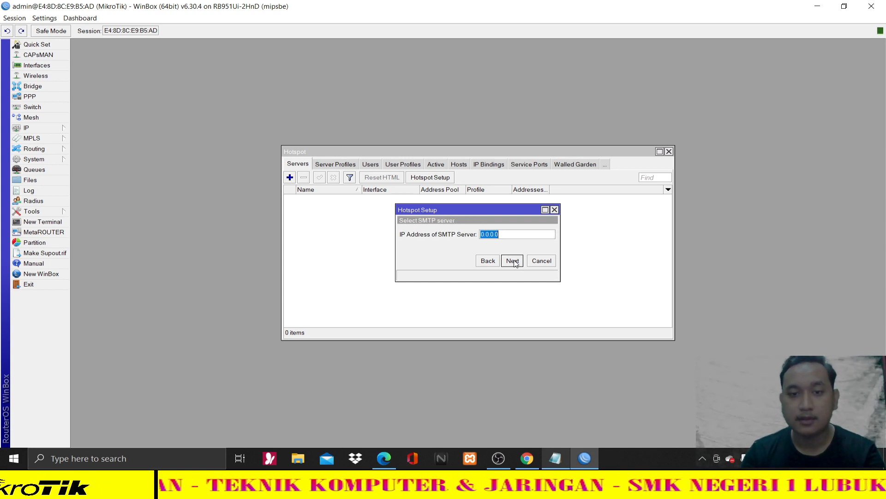
{"action": "left_click", "coordinate": [514, 262]}
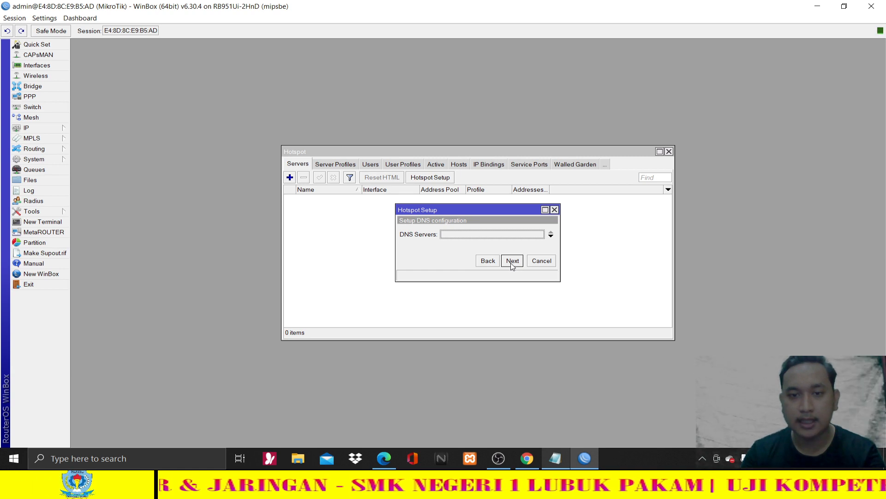
{"action": "left_click", "coordinate": [513, 261]}
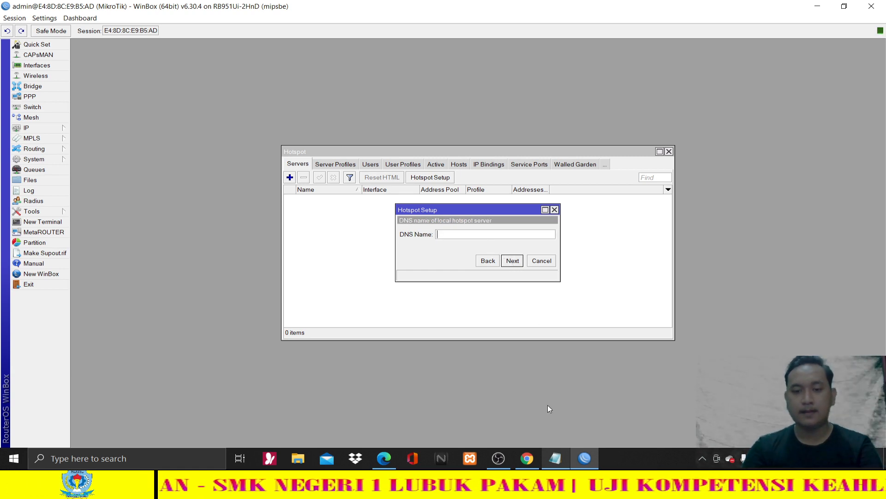
{"action": "left_click", "coordinate": [385, 459]}
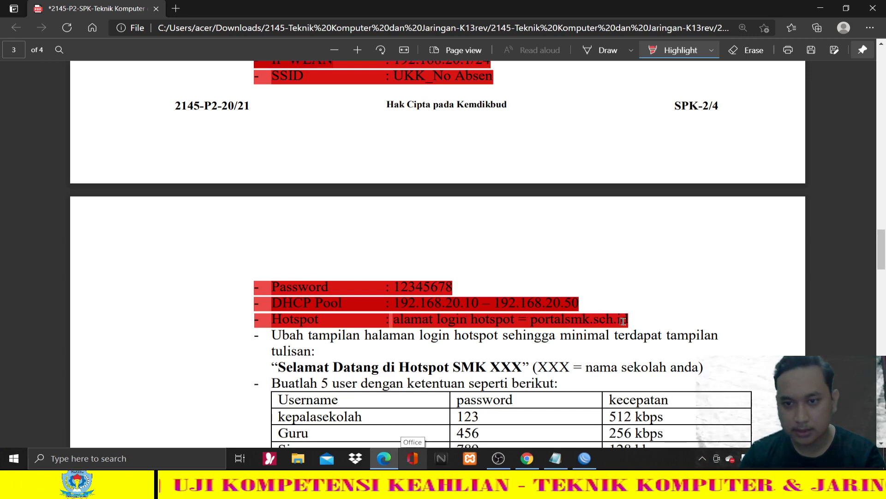
{"action": "left_click", "coordinate": [586, 458]}
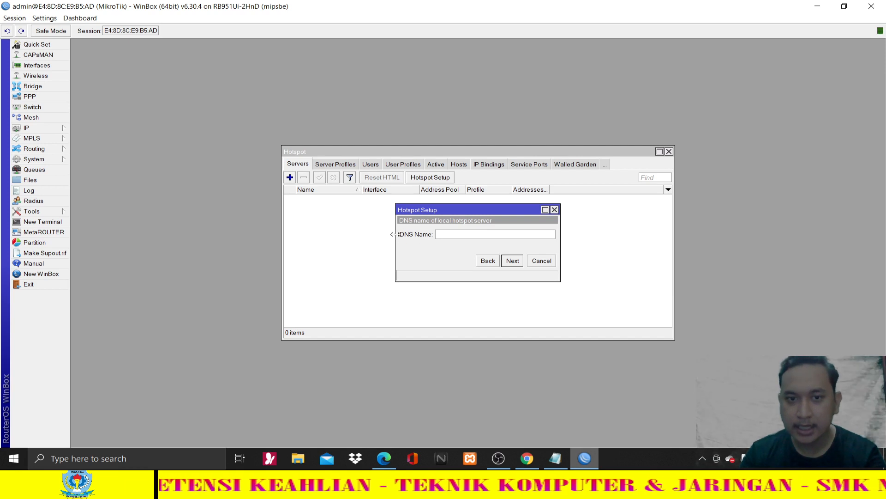
{"action": "mouse_move", "coordinate": [396, 234]}
{"action": "left_mouse_down"}
{"action": "mouse_move", "coordinate": [421, 234]}
{"action": "mouse_move", "coordinate": [389, 234]}
{"action": "left_mouse_up"}
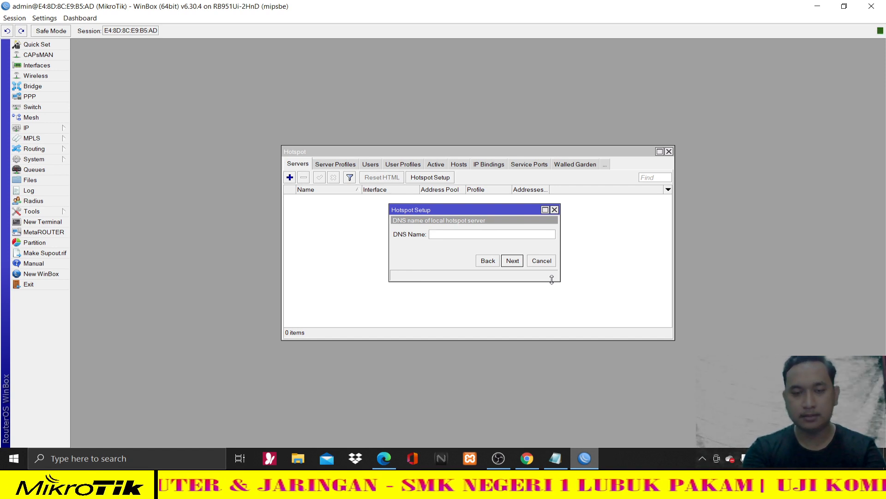
- Enter portalsmk.sch.id as the DNS name, keep the default local user, and finish the wizard
{"action": "type", "text": "portalsm"}
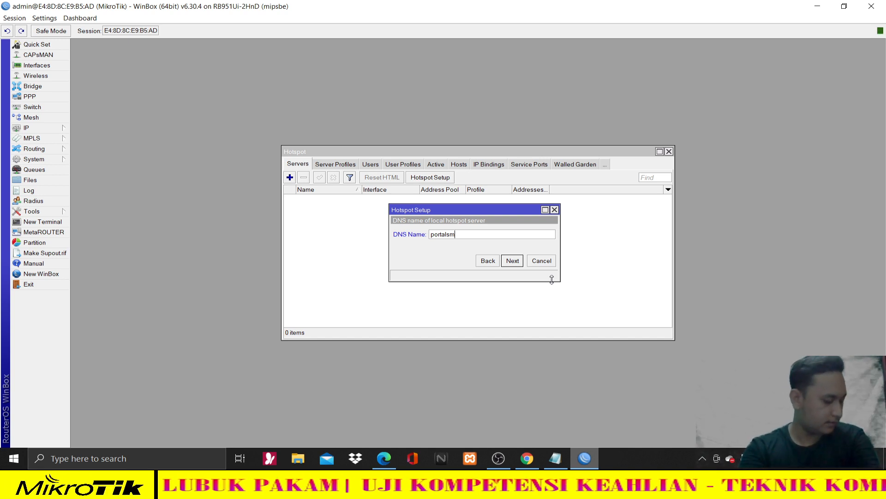
{"action": "type", "text": "k."}
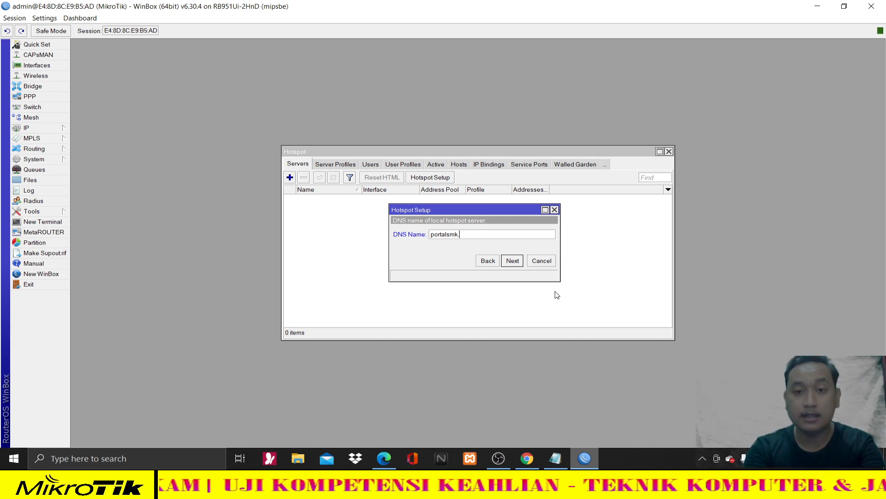
{"action": "type", "text": "sch.id"}
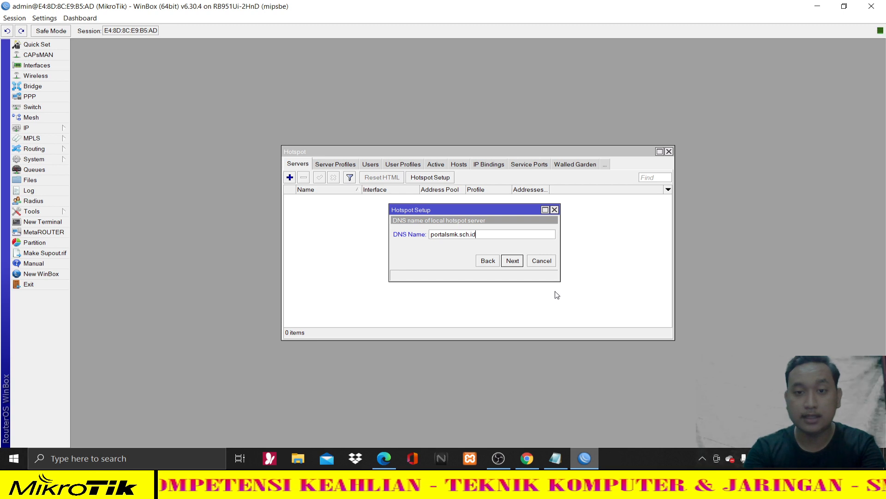
{"action": "left_click", "coordinate": [512, 262]}
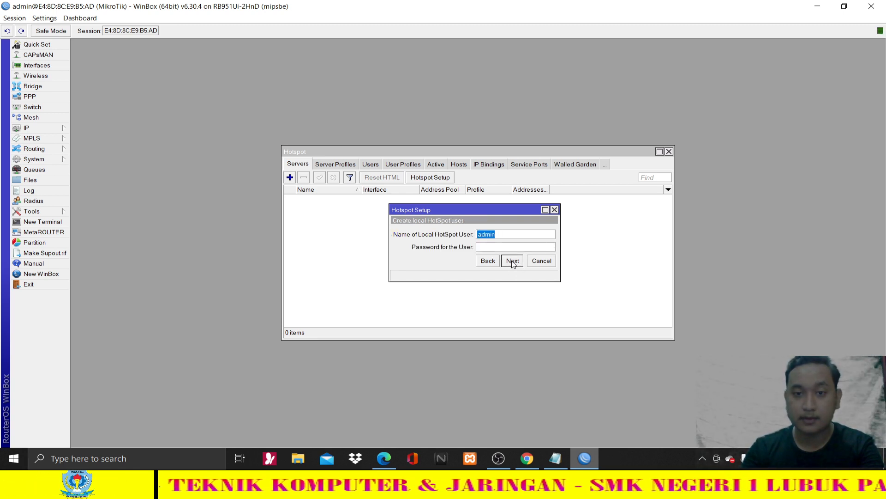
{"action": "left_click", "coordinate": [513, 262]}
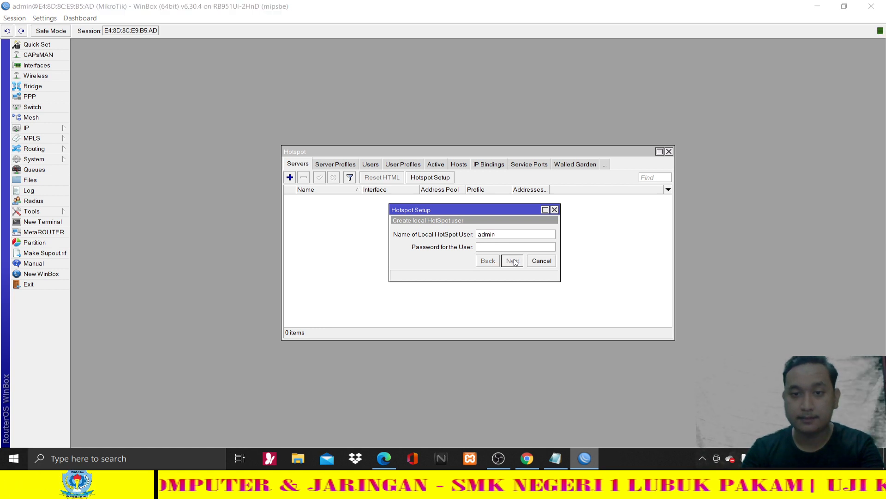
{"action": "left_click", "coordinate": [484, 238]}
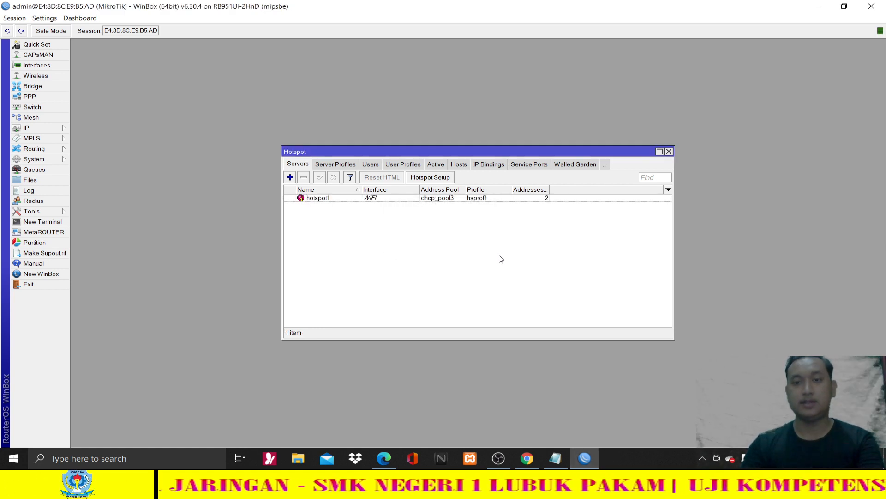
- Highlight the 'Selamat Datang di Hotspot SMK XXX' login-page requirement on the task sheet
{"action": "left_click", "coordinate": [384, 458]}
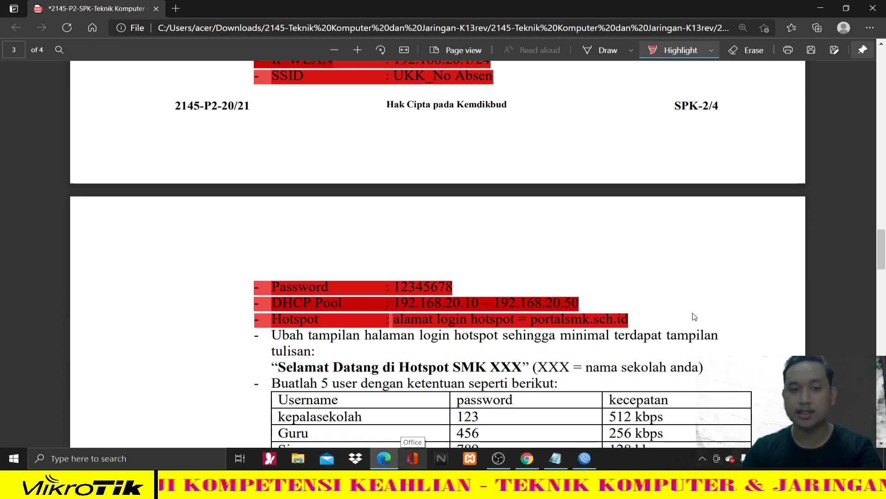
{"action": "scroll", "coordinate": [695, 317], "scroll_direction": "down", "scroll_amount": 3}
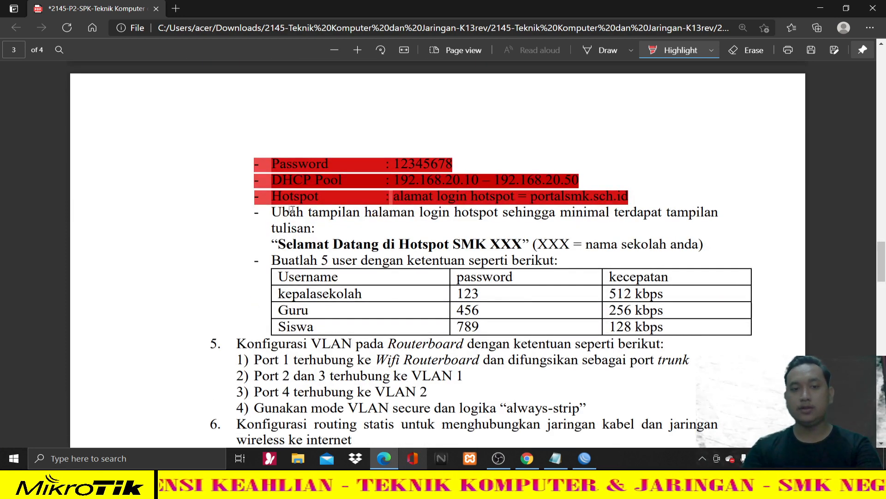
{"action": "left_click_drag", "start_coordinate": [272, 211], "coordinate": [642, 219]}
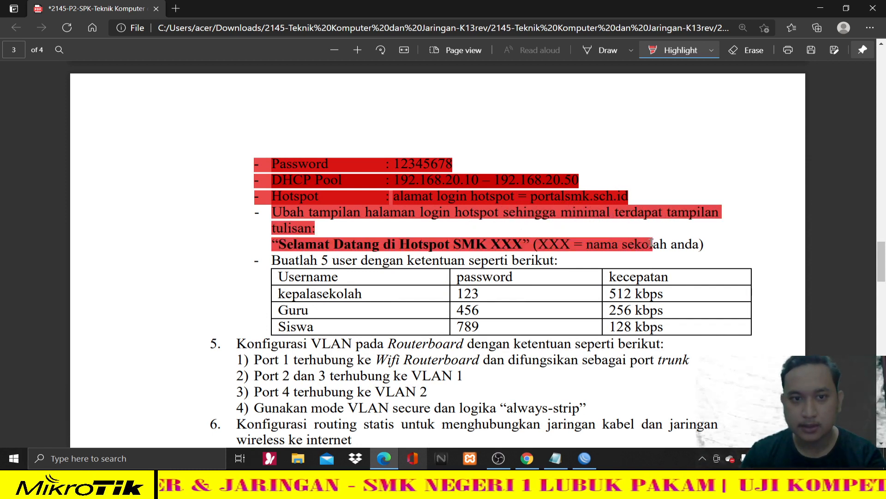
{"action": "left_click_drag", "start_coordinate": [651, 243], "coordinate": [619, 248]}
{"action": "left_click_drag", "start_coordinate": [692, 248], "coordinate": [720, 245]}
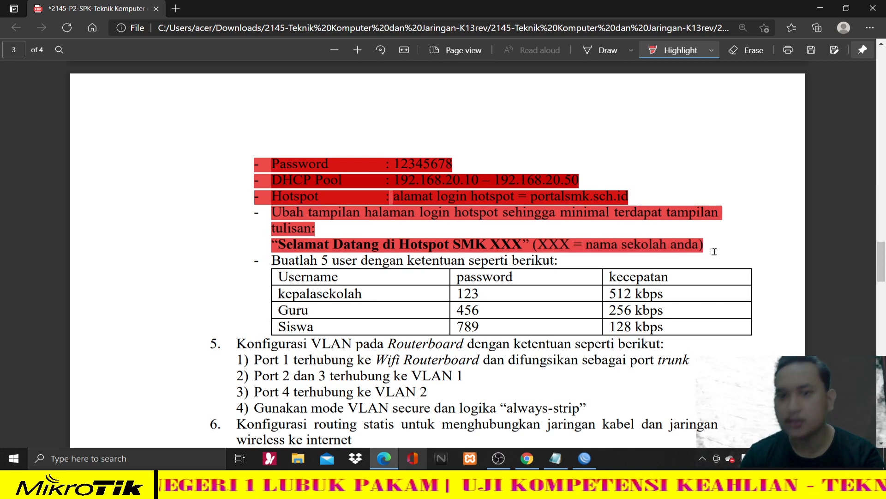
{"action": "scroll", "coordinate": [626, 323], "scroll_direction": "down", "scroll_amount": 1}
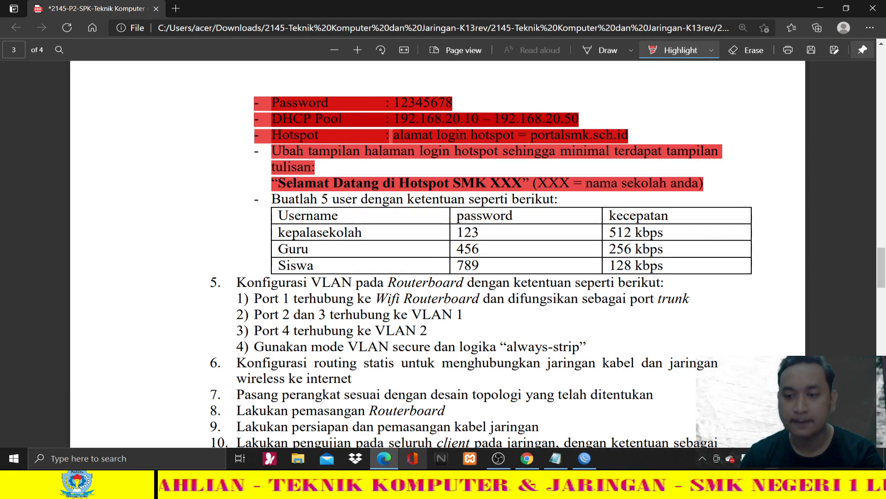
- Turn Wi-Fi on and join UKK_01 with its security key, allowing the PC to be discoverable
{"action": "left_click", "coordinate": [772, 459]}
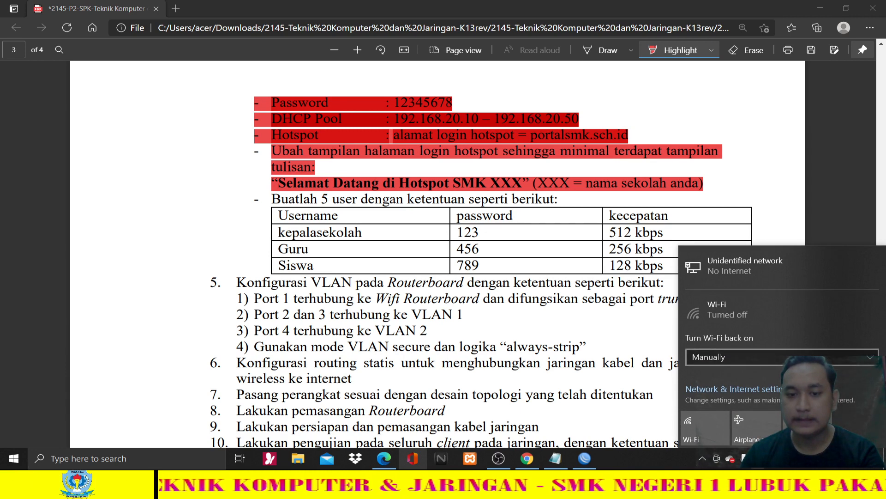
{"action": "left_click", "coordinate": [702, 428]}
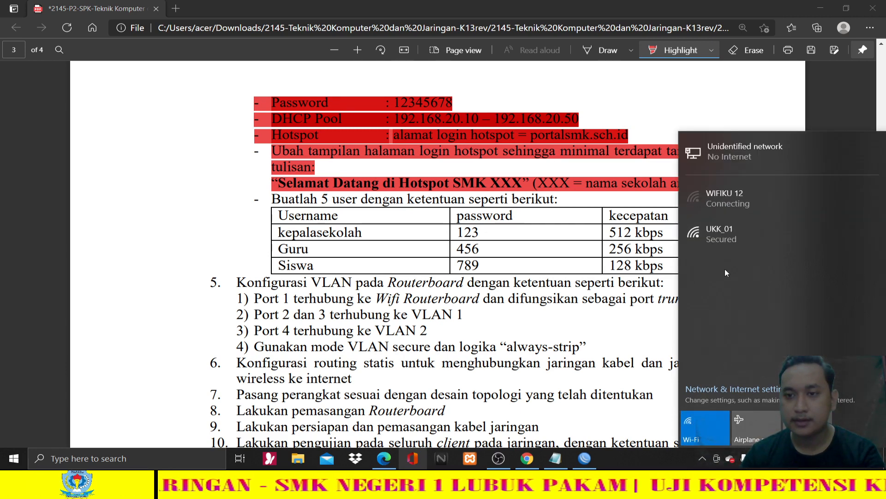
{"action": "left_click", "coordinate": [730, 241]}
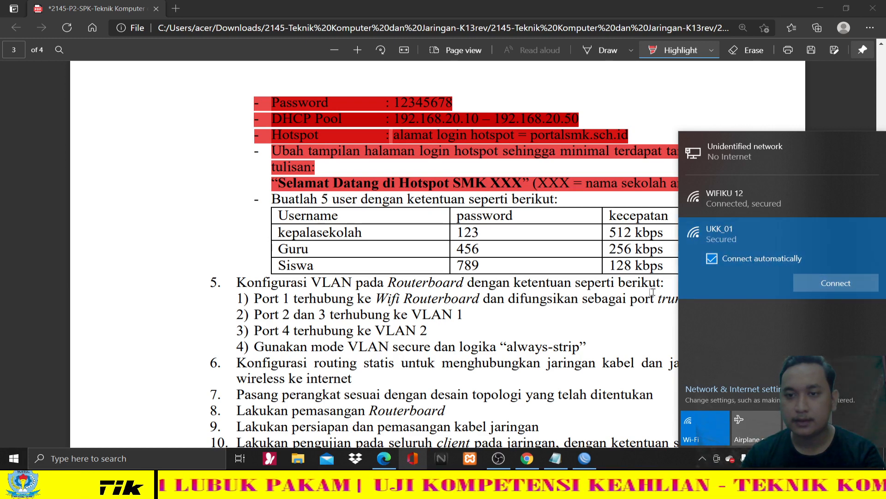
{"action": "left_click", "coordinate": [618, 362]}
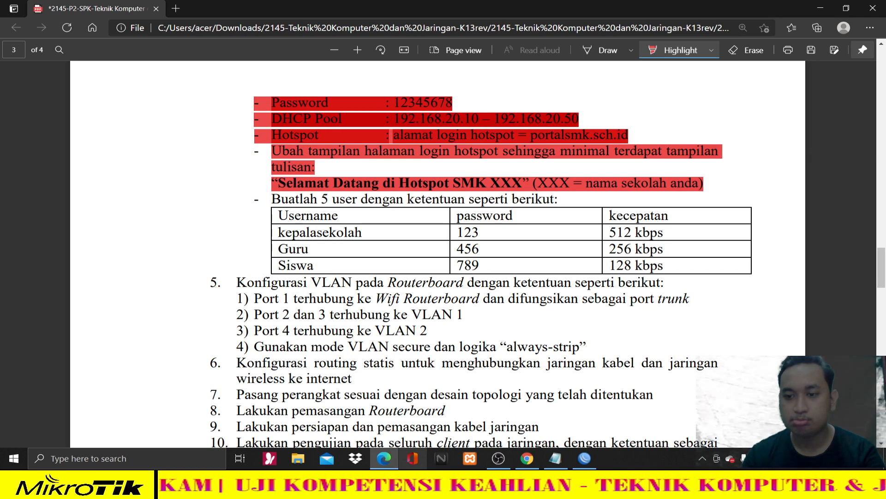
{"action": "left_click", "coordinate": [771, 459]}
{"action": "left_click", "coordinate": [747, 272]}
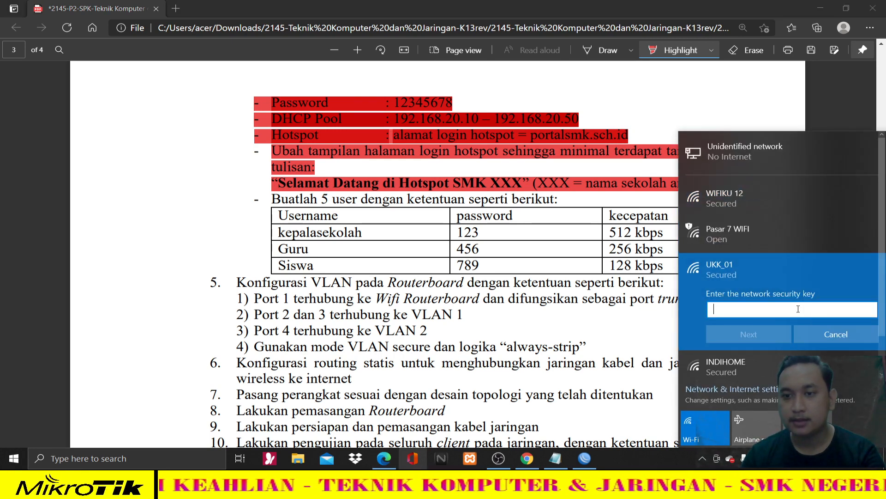
{"action": "type", "text": "123456"}
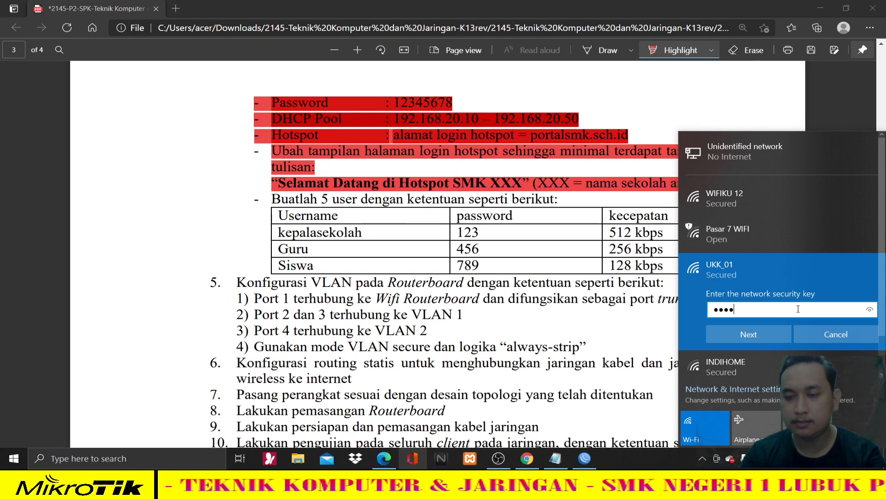
{"action": "type", "text": "78"}
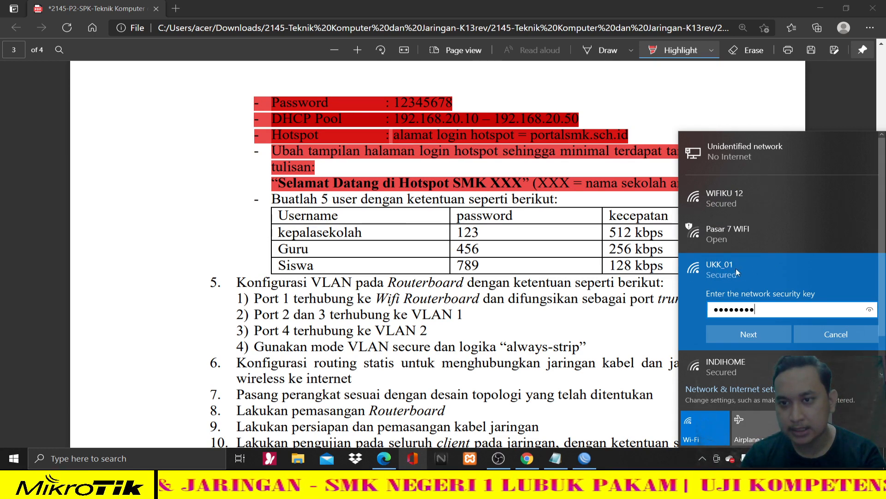
{"action": "left_click", "coordinate": [752, 336]}
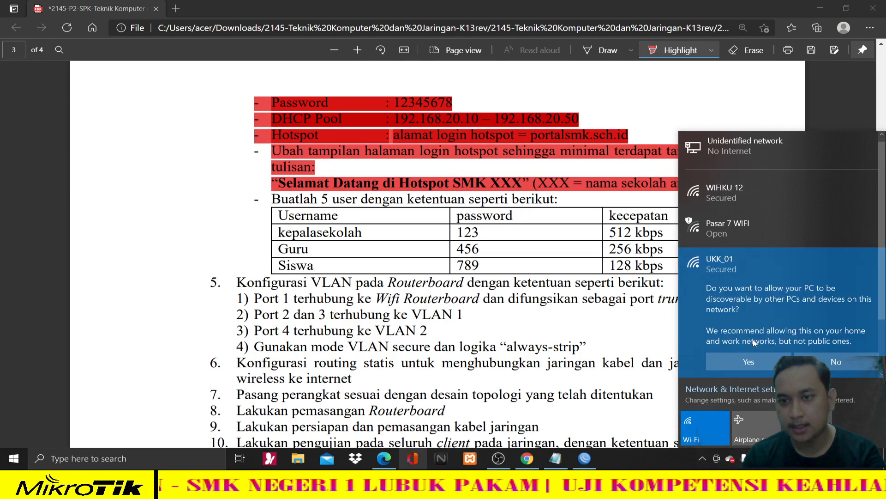
{"action": "left_click", "coordinate": [761, 362]}
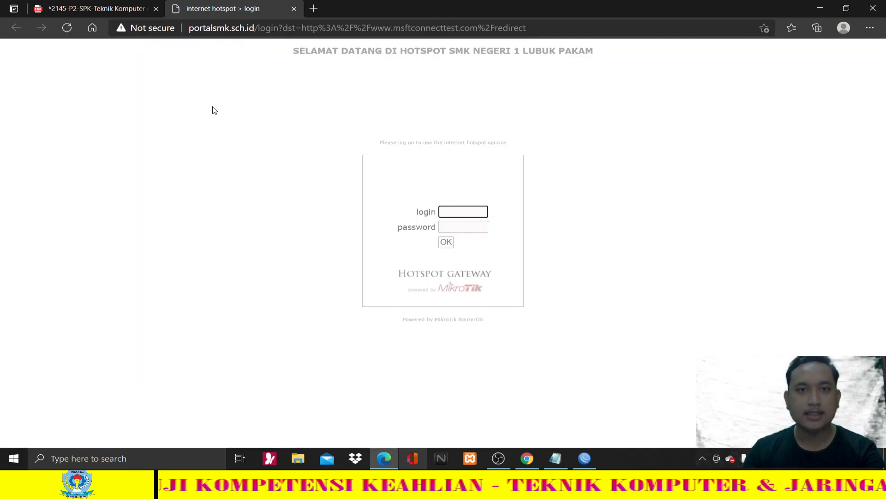
- Zoom the portalsmk.sch.id login page in and out, then go back to the previous login page
{"action": "key", "text": "ctrl+plus"}
{"action": "key", "text": "ctrl+plus"}
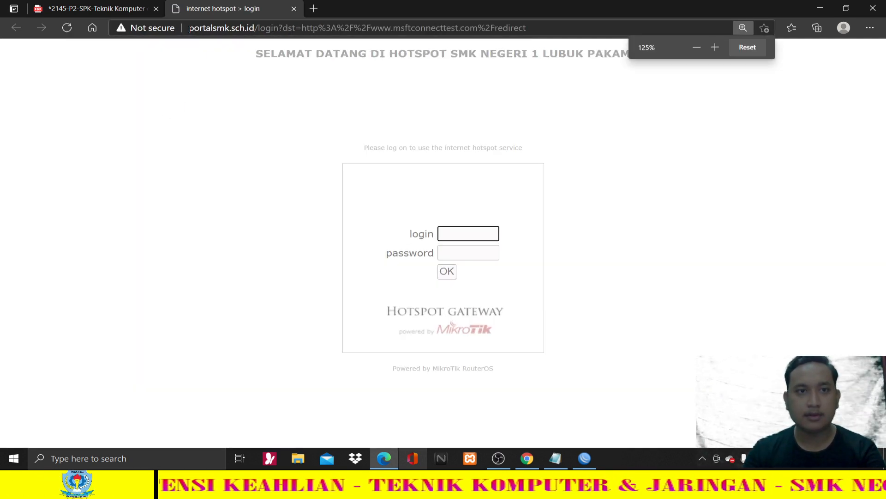
{"action": "left_click_drag", "start_coordinate": [189, 29], "coordinate": [217, 29]}
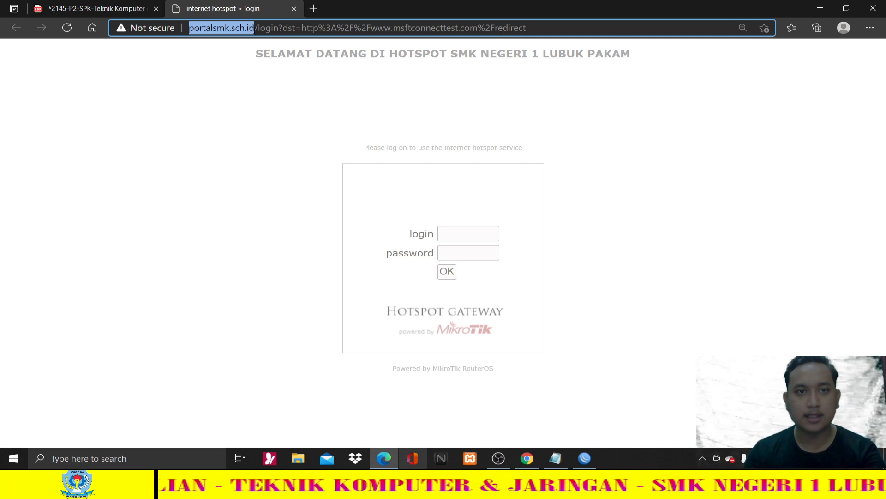
{"action": "left_click", "coordinate": [308, 90]}
{"action": "key", "text": "ctrl+plus"}
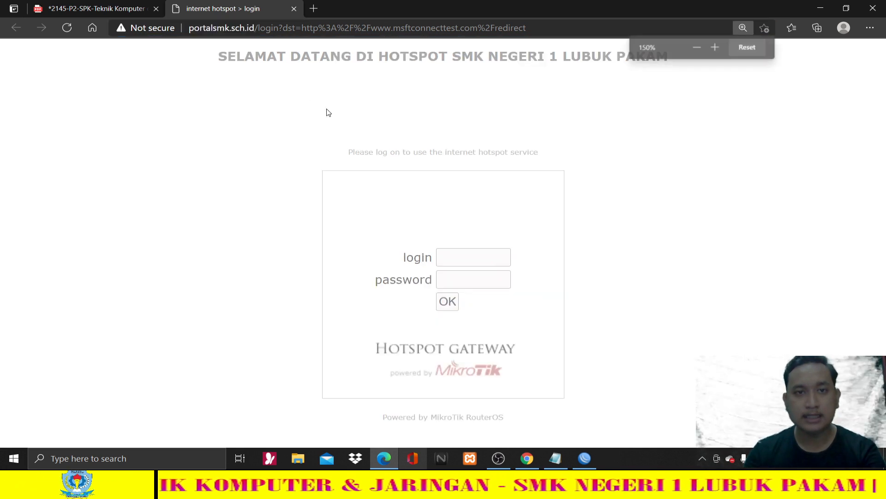
{"action": "key", "text": "ctrl+minus"}
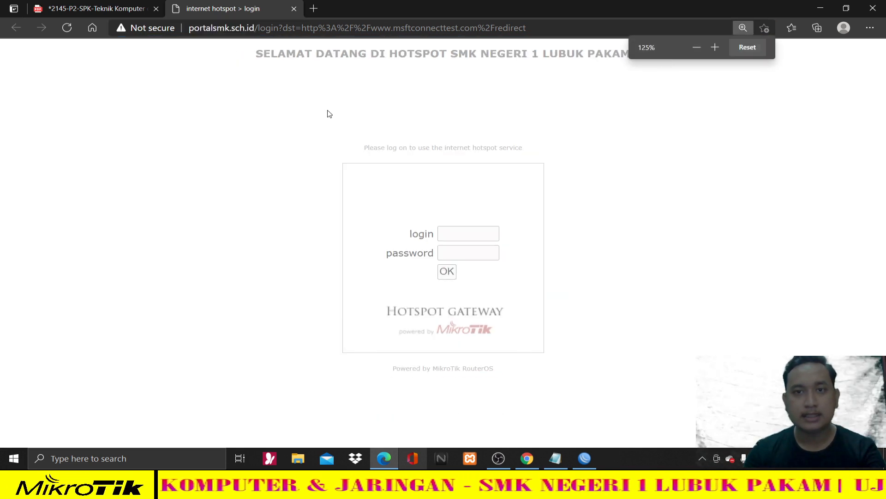
{"action": "left_click", "coordinate": [692, 48]}
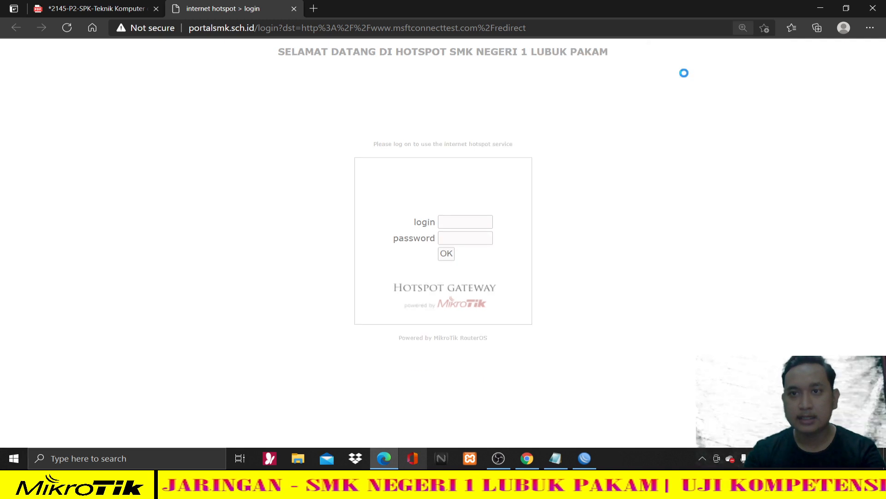
{"action": "left_click", "coordinate": [288, 58]}
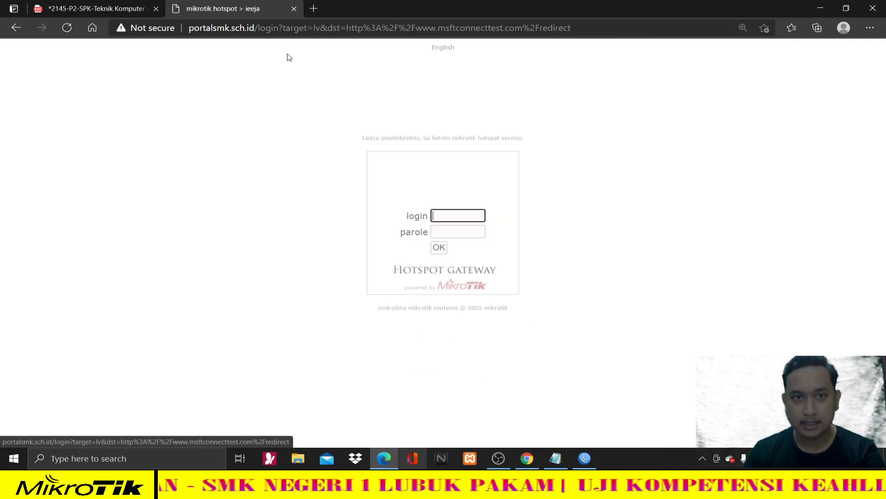
{"action": "left_click", "coordinate": [16, 28]}
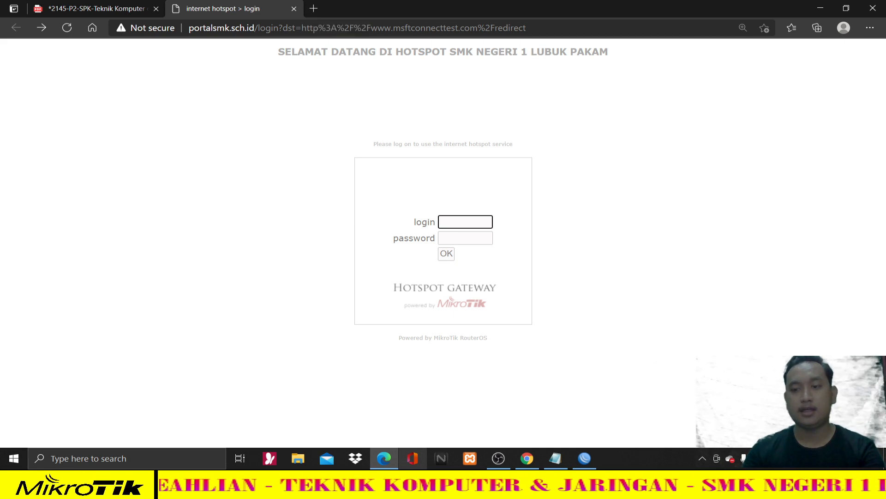
- Close the hotspot login tab, switch Wi-Fi off, and bring WinBox back to the front
{"action": "left_click", "coordinate": [294, 9]}
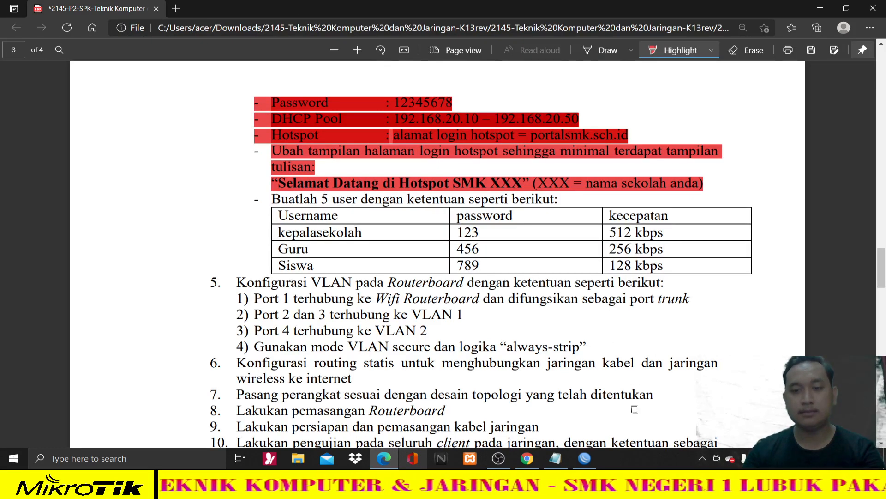
{"action": "left_click", "coordinate": [742, 458]}
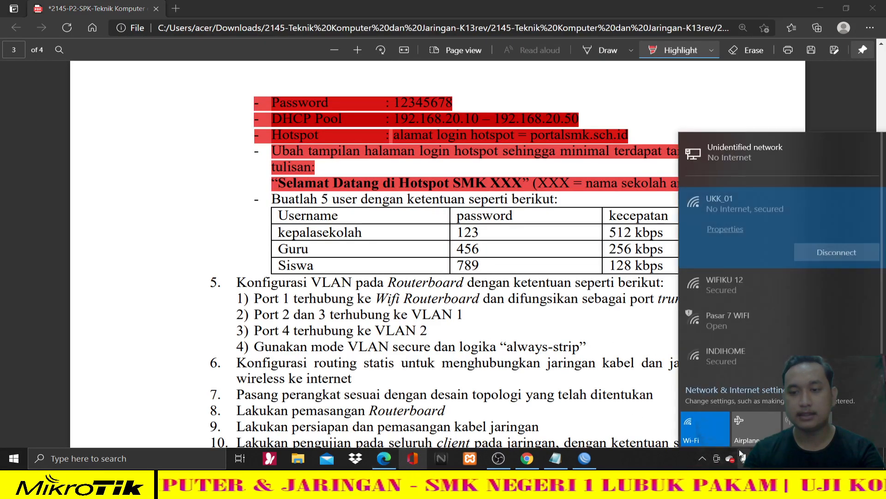
{"action": "left_click", "coordinate": [703, 436]}
{"action": "left_click", "coordinate": [593, 465]}
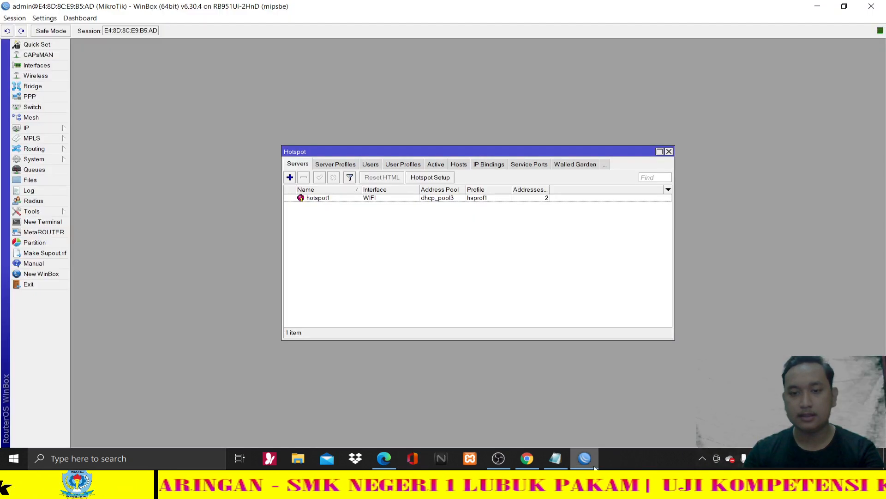
- In the File List, start downloading the router's hotspot directory
{"action": "left_click", "coordinate": [37, 180]}
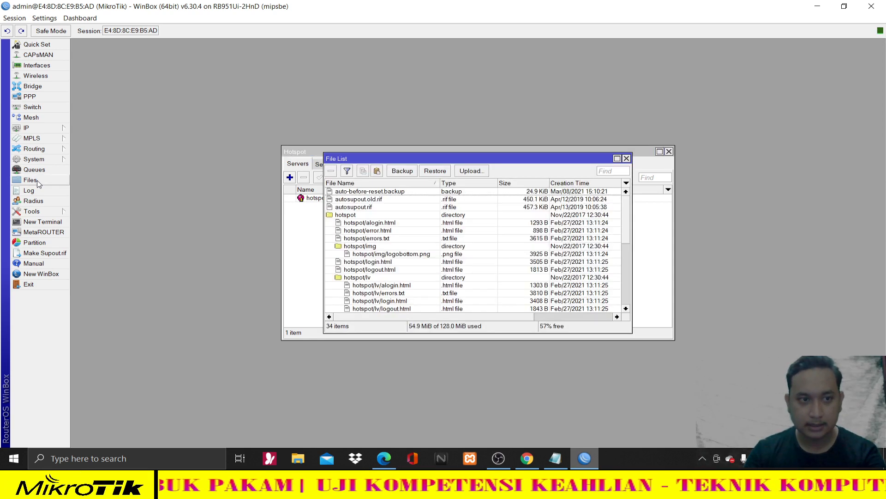
{"action": "left_click", "coordinate": [347, 215]}
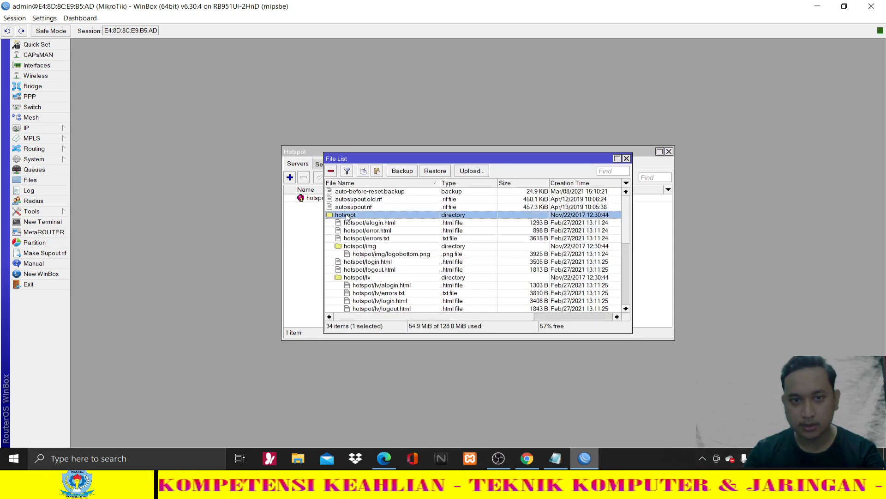
{"action": "right_click", "coordinate": [347, 216]}
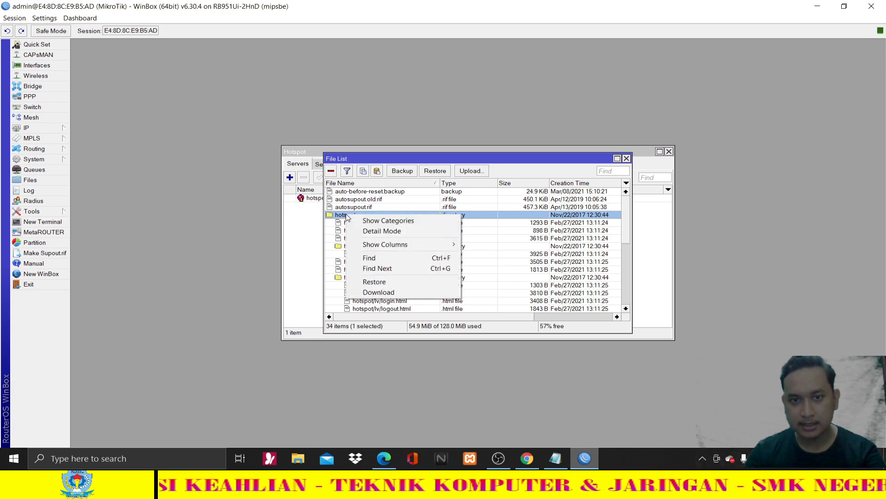
{"action": "left_click", "coordinate": [392, 291]}
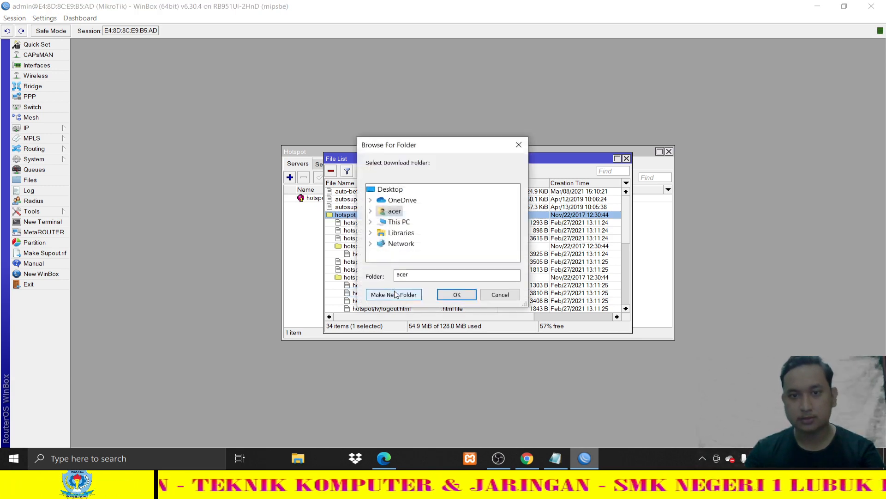
- Choose Libraries > Documents as the download destination and confirm
{"action": "left_click", "coordinate": [370, 233]}
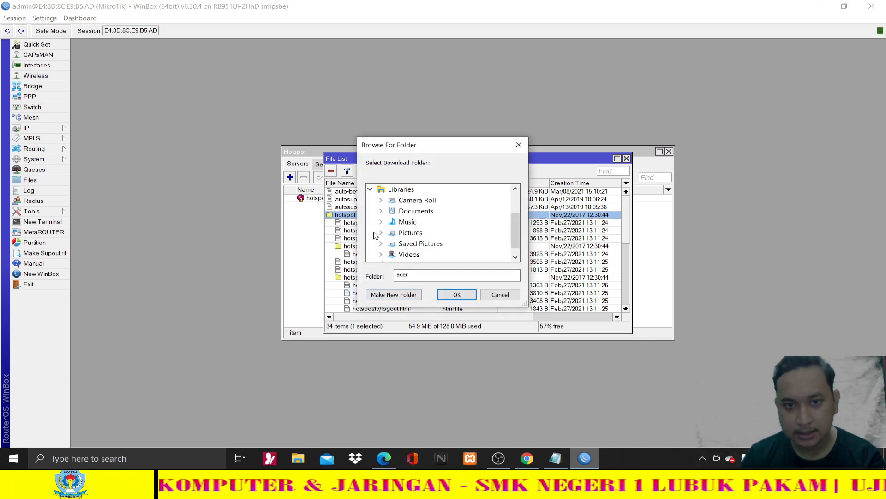
{"action": "left_click", "coordinate": [381, 217]}
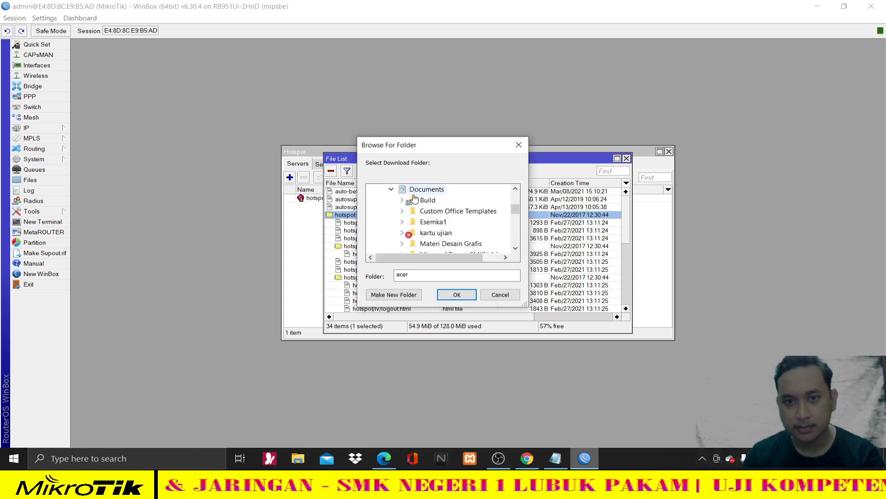
{"action": "scroll", "coordinate": [414, 199], "scroll_direction": "down", "scroll_amount": 6}
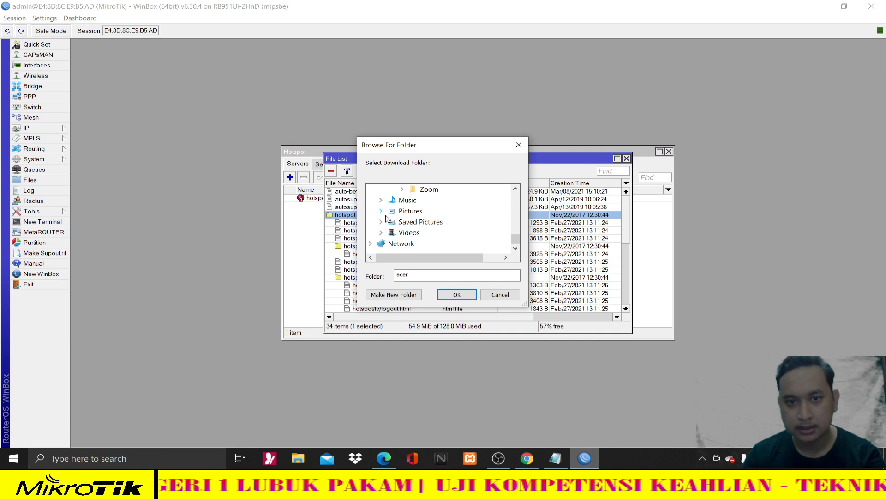
{"action": "scroll", "coordinate": [388, 222], "scroll_direction": "up", "scroll_amount": 3}
{"action": "scroll", "coordinate": [397, 219], "scroll_direction": "up", "scroll_amount": 5}
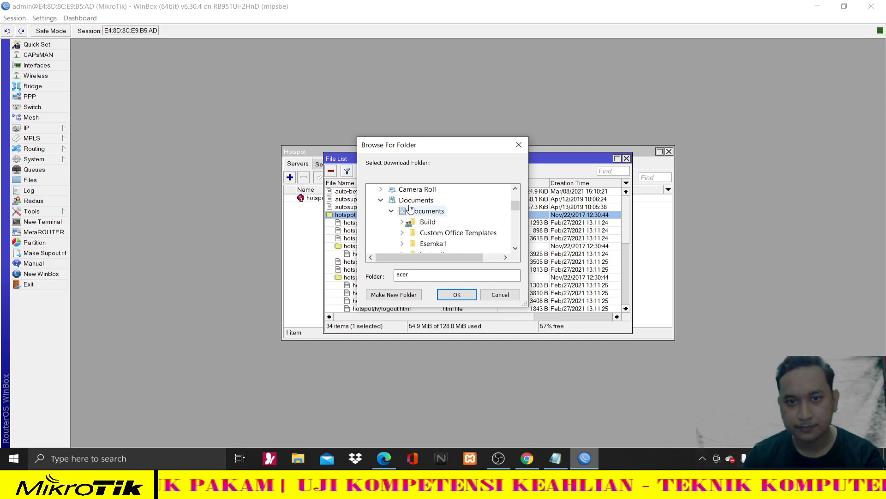
{"action": "scroll", "coordinate": [418, 216], "scroll_direction": "down", "scroll_amount": 2}
{"action": "scroll", "coordinate": [420, 217], "scroll_direction": "down", "scroll_amount": 5}
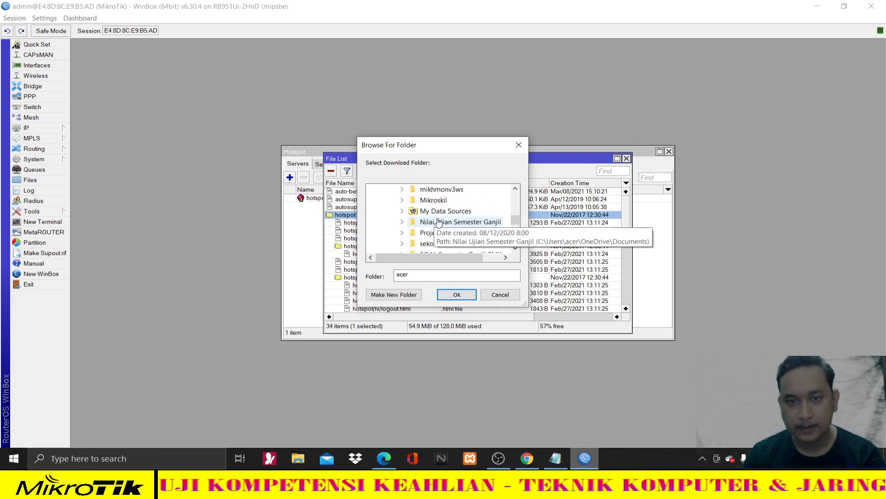
{"action": "scroll", "coordinate": [429, 244], "scroll_direction": "up", "scroll_amount": 10}
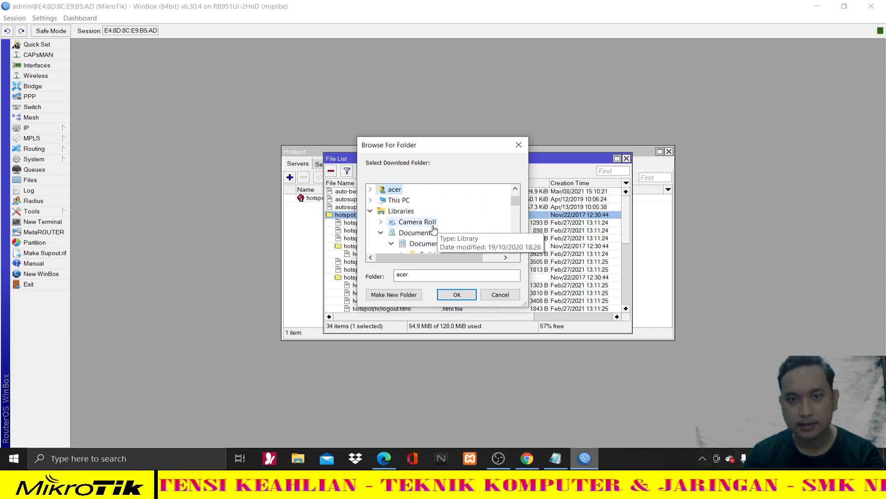
{"action": "left_click", "coordinate": [457, 295]}
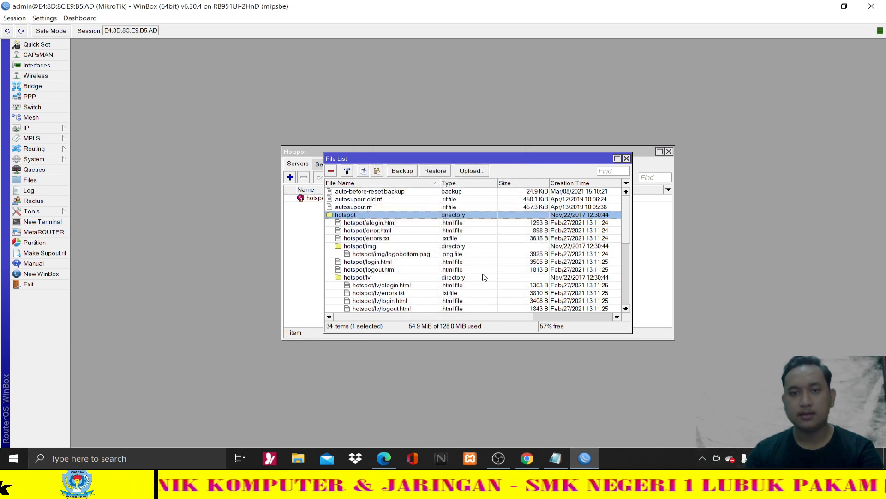
- In a maximized File Explorer, open Documents > hotspot and select the login file
{"action": "left_click", "coordinate": [305, 454]}
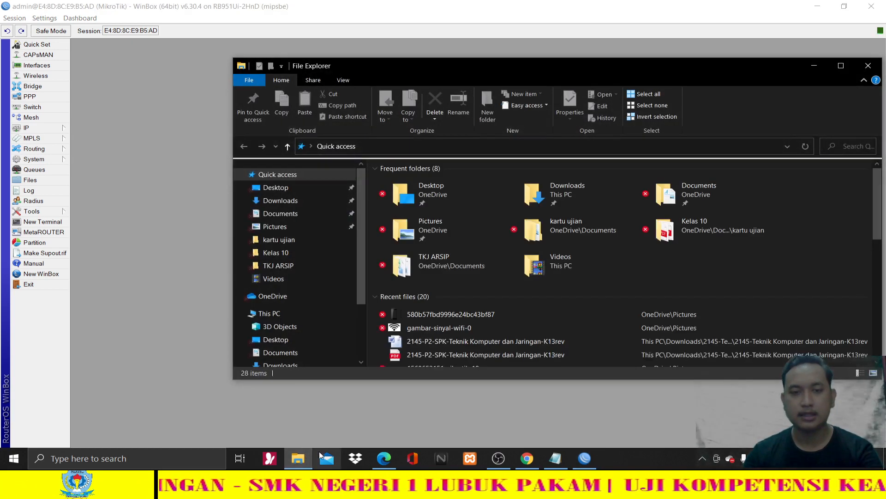
{"action": "left_click", "coordinate": [834, 68]}
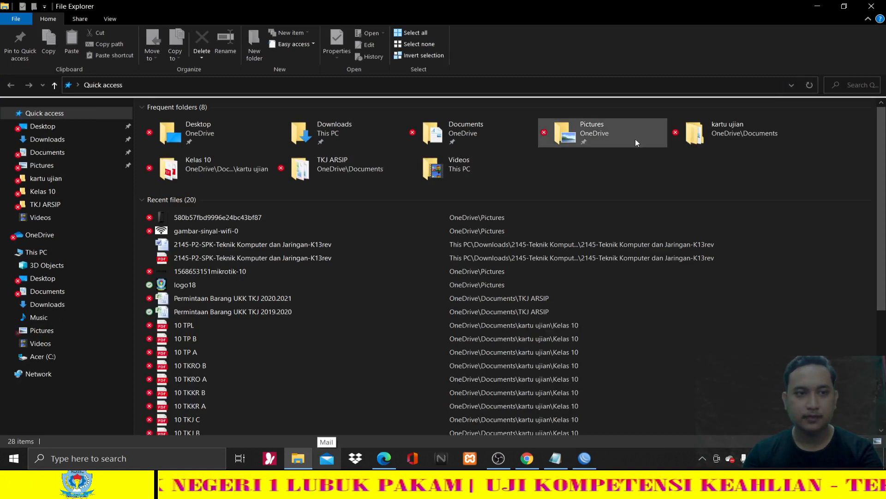
{"action": "left_click", "coordinate": [76, 157]}
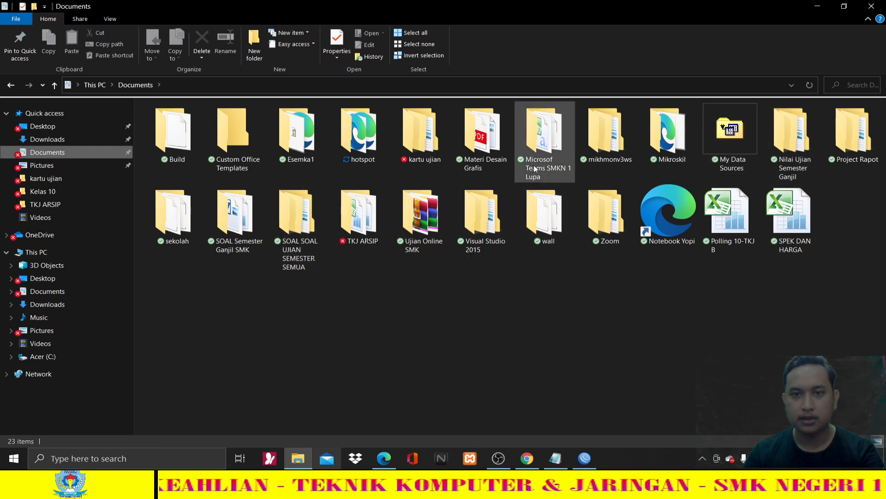
{"action": "left_click", "coordinate": [361, 141]}
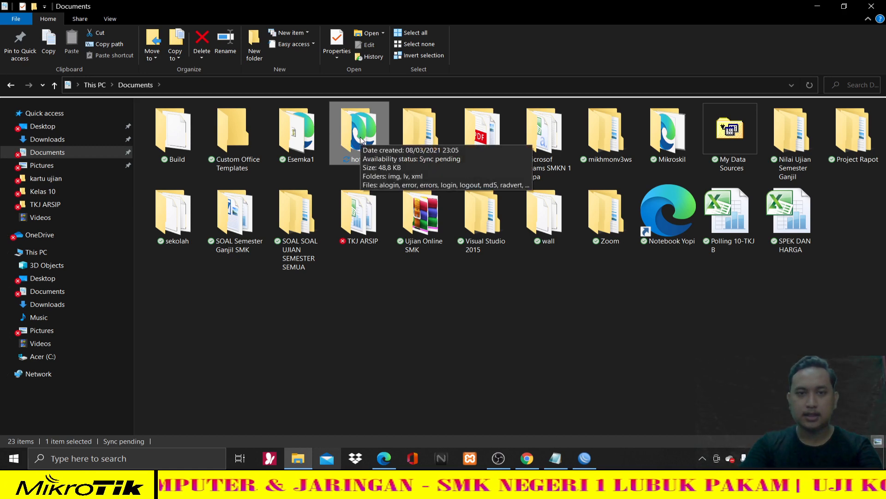
{"action": "double_click", "coordinate": [361, 141]}
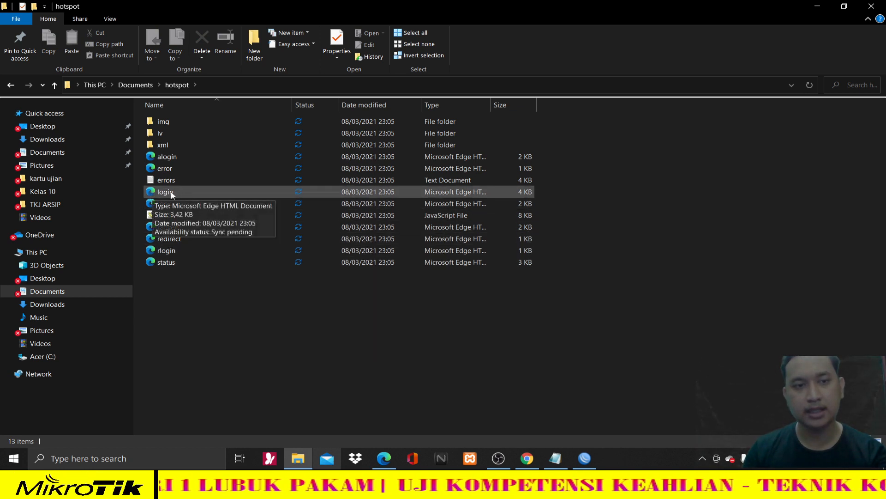
{"action": "left_click", "coordinate": [206, 196]}
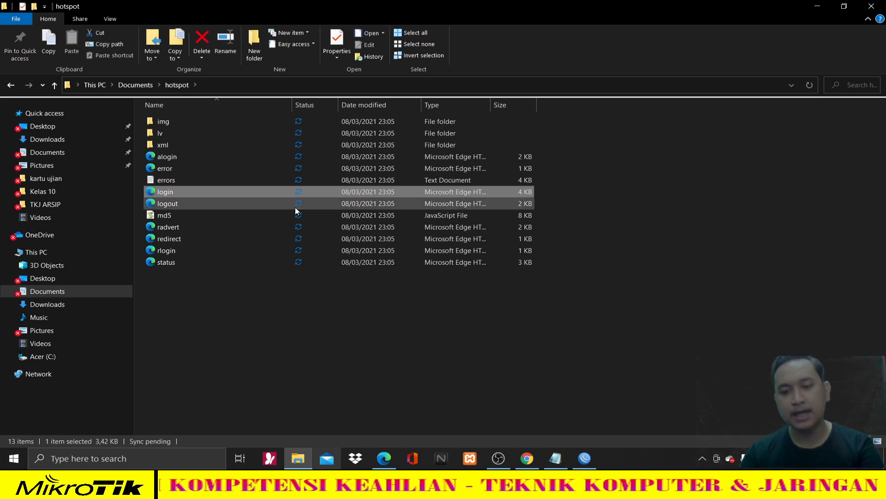
{"action": "left_click", "coordinate": [383, 458]}
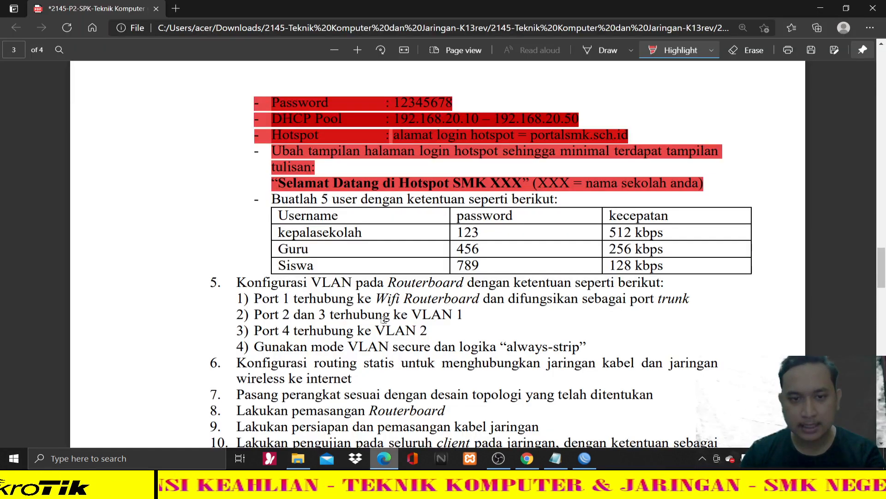
{"action": "left_click", "coordinate": [525, 457]}
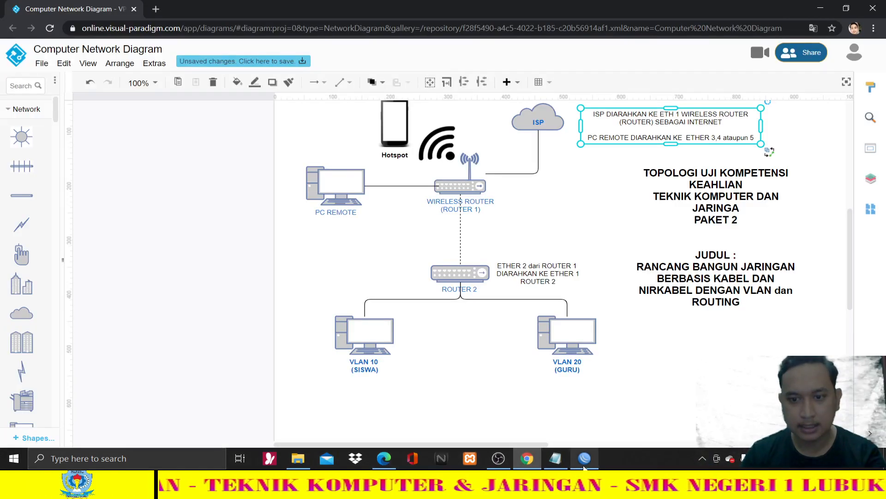
{"action": "left_click", "coordinate": [384, 460]}
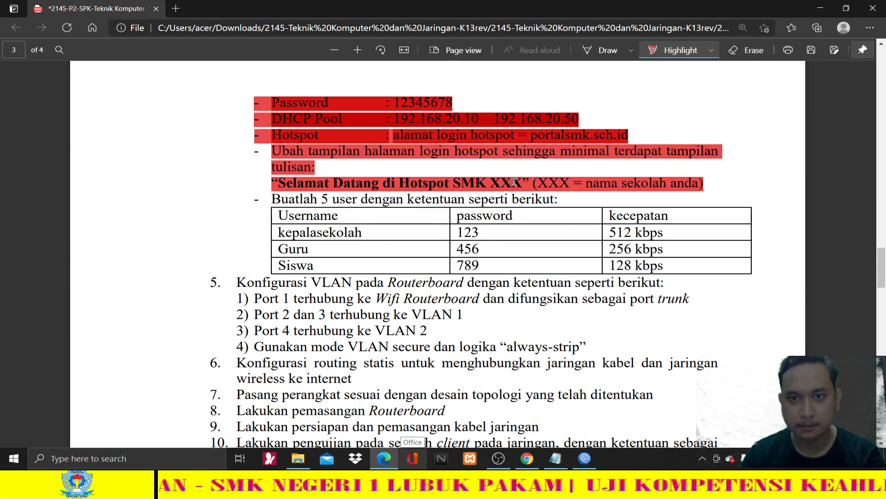
{"action": "left_click", "coordinate": [389, 462]}
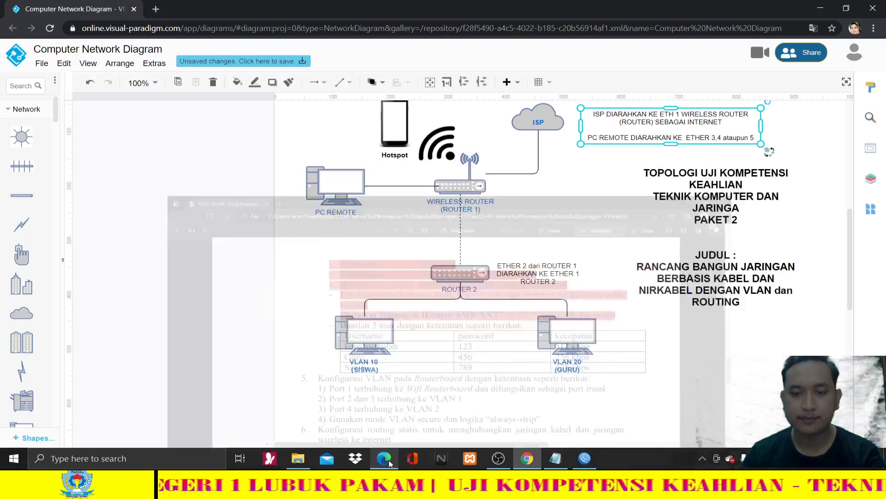
{"action": "left_click", "coordinate": [288, 464]}
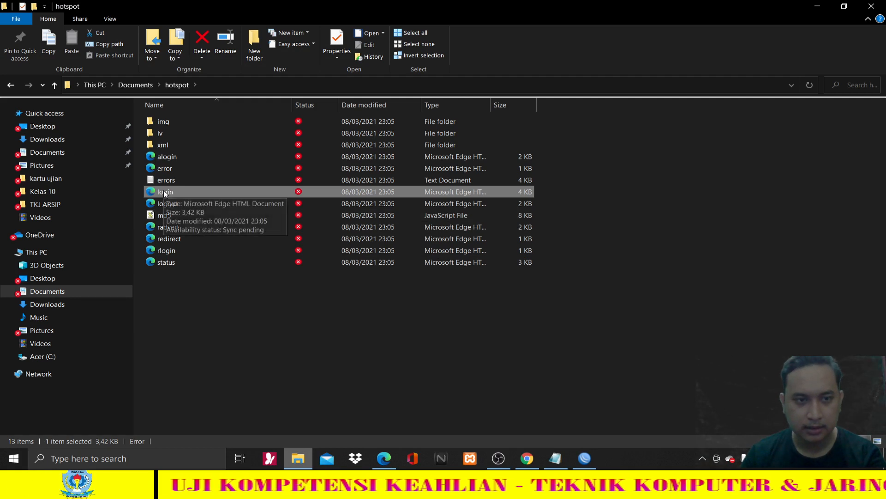
- Open the hotspot login file in Notepad through Open with > more apps
{"action": "right_click", "coordinate": [200, 193]}
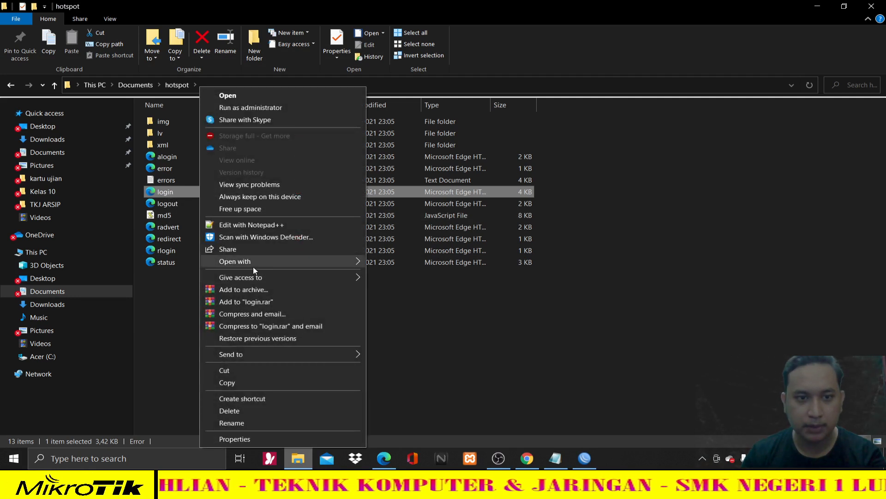
{"action": "mouse_move", "coordinate": [254, 268]}
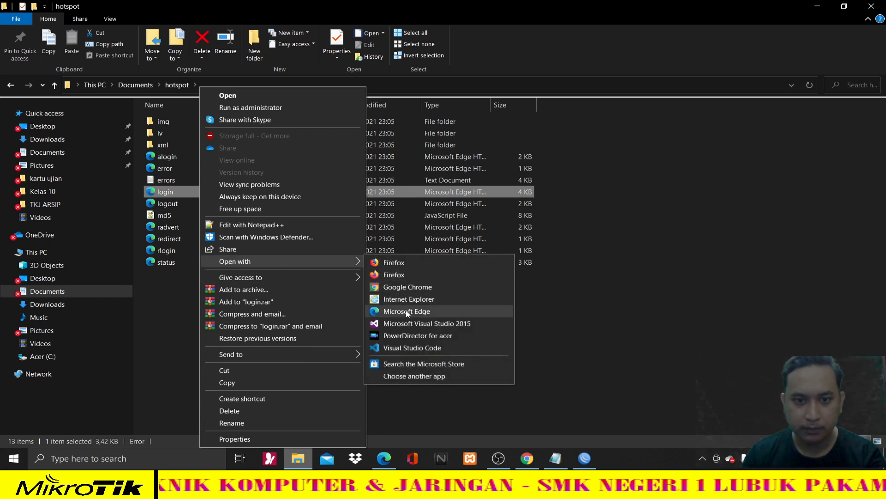
{"action": "left_click", "coordinate": [419, 377]}
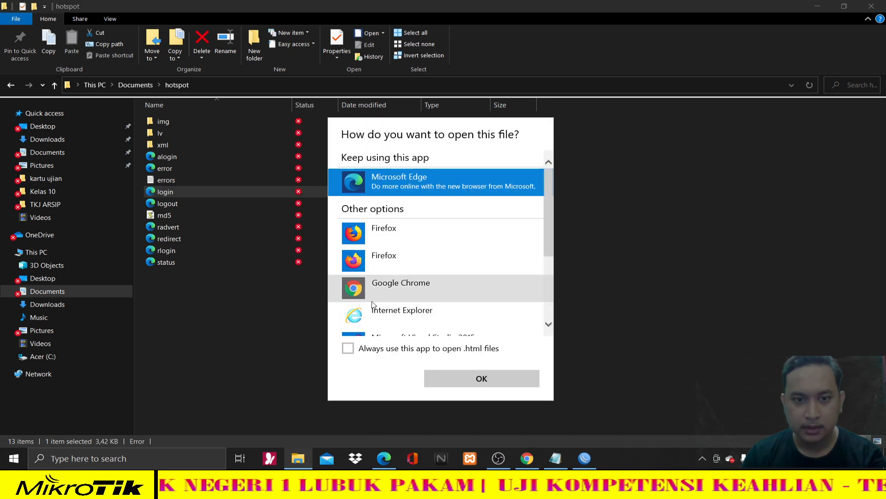
{"action": "scroll", "coordinate": [384, 320], "scroll_direction": "down", "scroll_amount": 3}
{"action": "scroll", "coordinate": [386, 323], "scroll_direction": "down", "scroll_amount": 2}
{"action": "scroll", "coordinate": [386, 323], "scroll_direction": "up", "scroll_amount": 5}
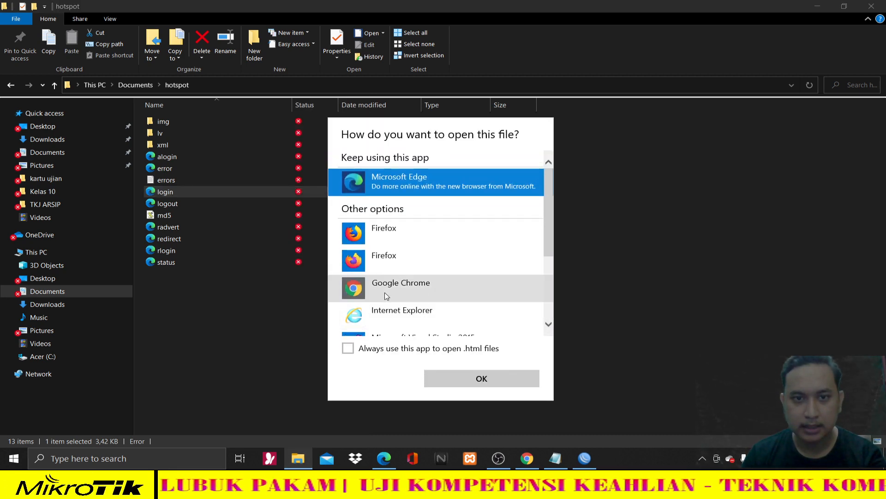
{"action": "scroll", "coordinate": [384, 314], "scroll_direction": "down", "scroll_amount": 5}
{"action": "left_click", "coordinate": [382, 326]}
{"action": "scroll", "coordinate": [405, 293], "scroll_direction": "down", "scroll_amount": 6}
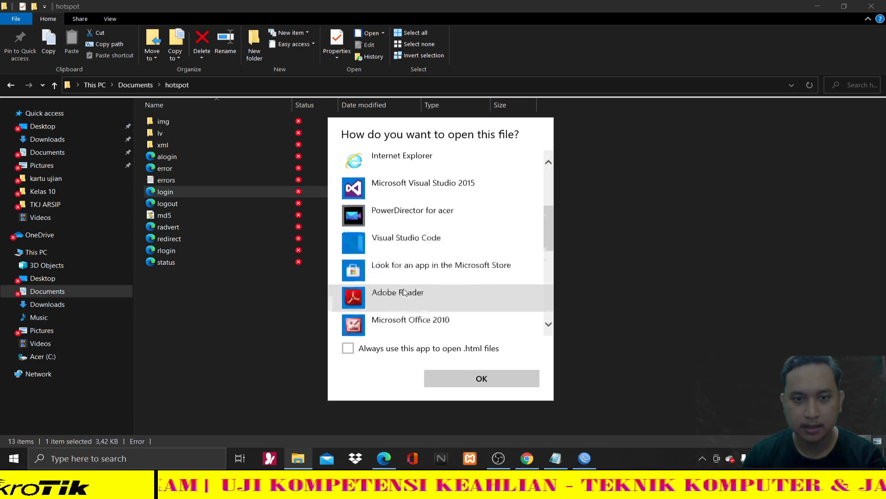
{"action": "left_click", "coordinate": [404, 261]}
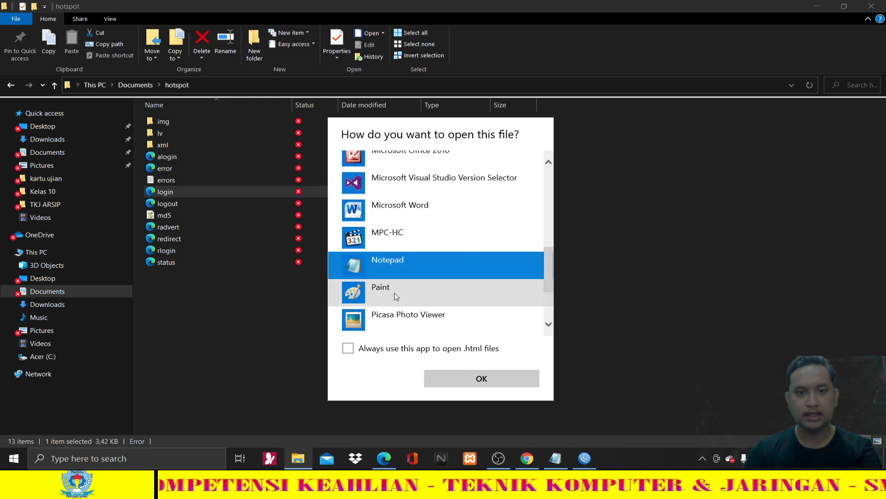
{"action": "left_click", "coordinate": [454, 378]}
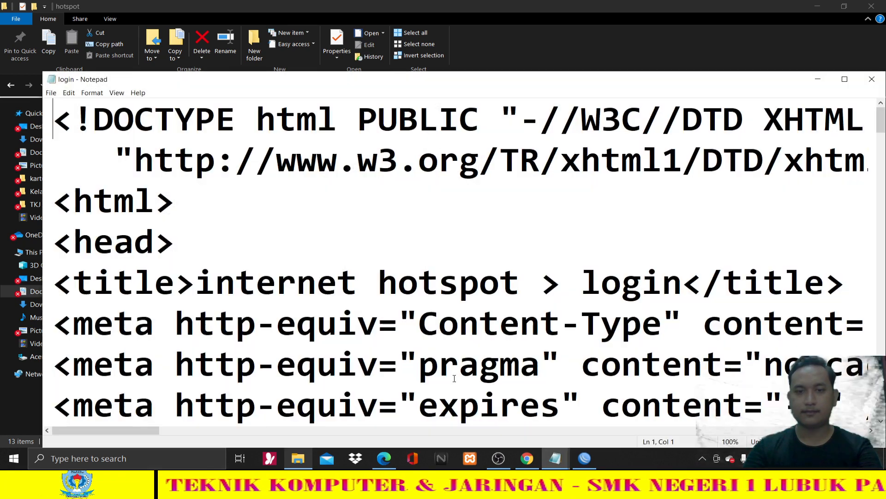
- Set Notepad's font size to 14 via Format > Font
{"action": "left_click", "coordinate": [94, 95]}
{"action": "left_click", "coordinate": [103, 115]}
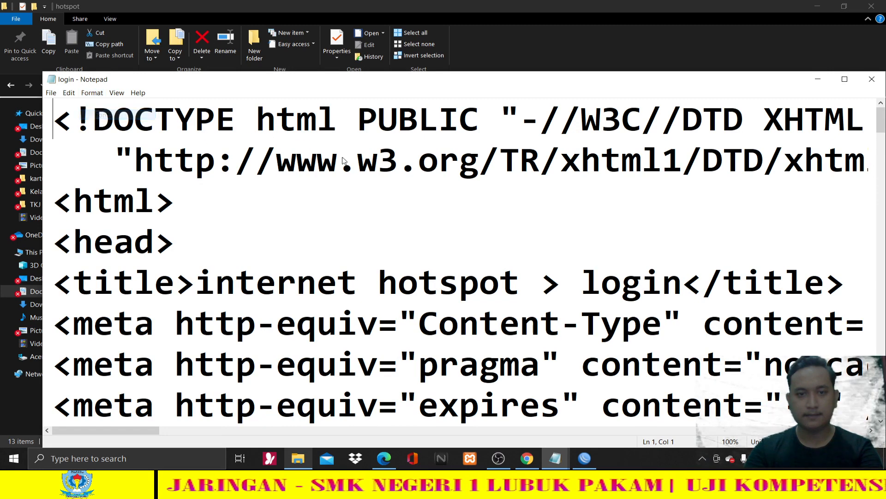
{"action": "scroll", "coordinate": [250, 226], "scroll_direction": "up", "scroll_amount": 1}
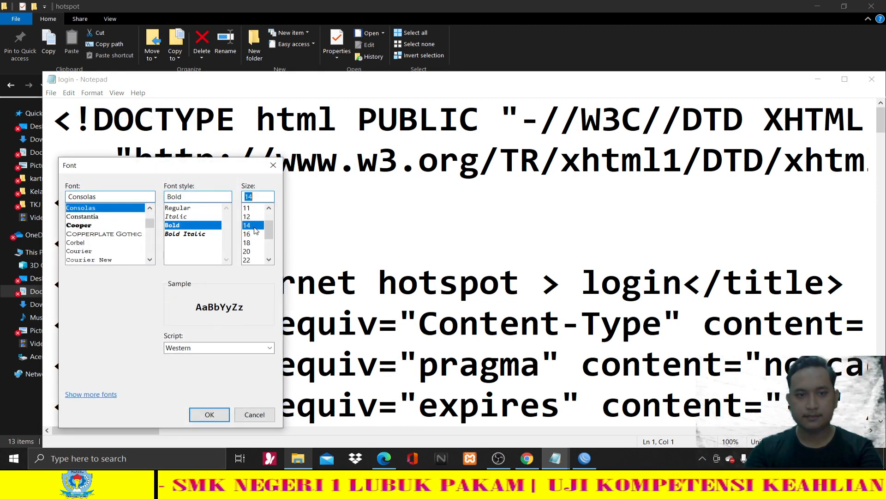
{"action": "left_click", "coordinate": [224, 411]}
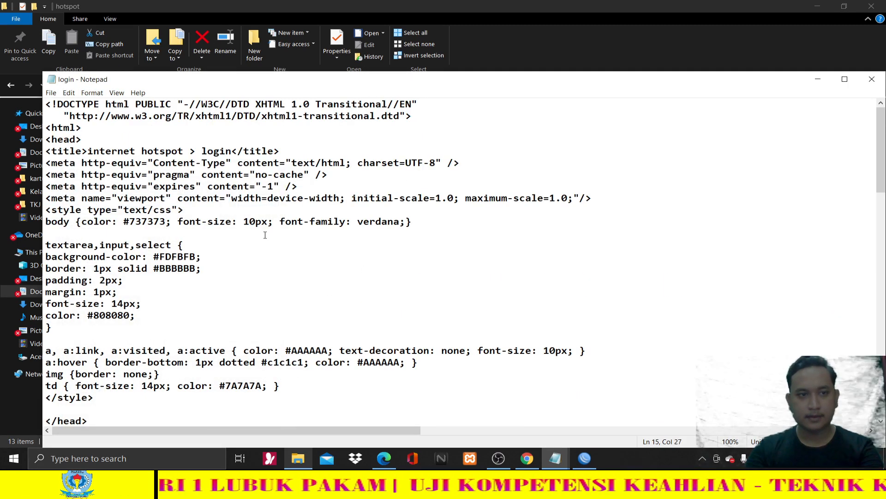
{"action": "scroll", "coordinate": [265, 235], "scroll_direction": "down", "scroll_amount": 6}
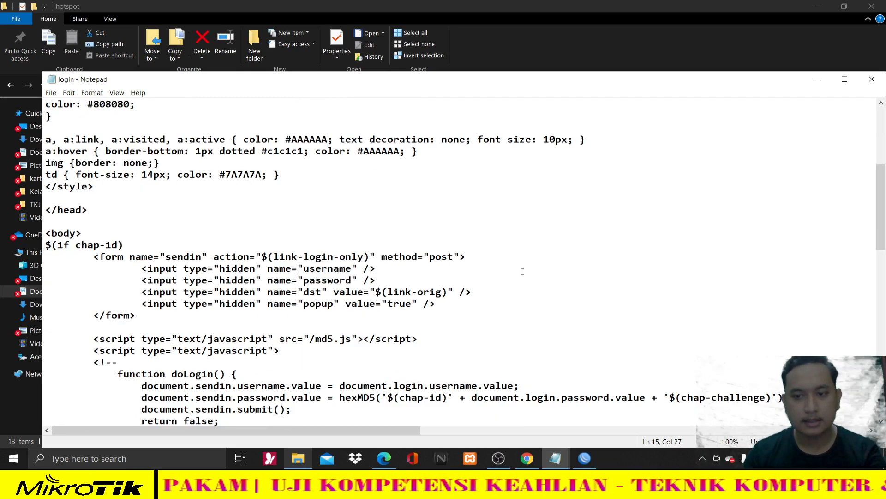
{"action": "scroll", "coordinate": [523, 271], "scroll_direction": "up", "scroll_amount": 6}
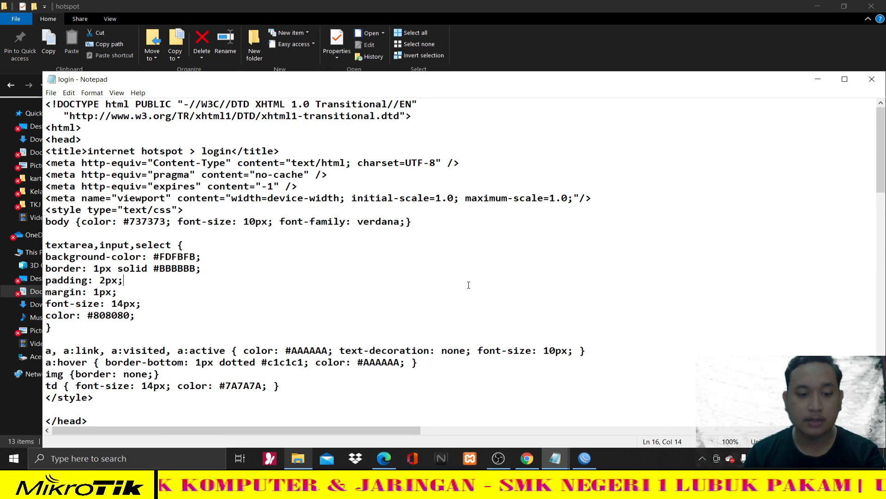
- Search for 'SMK' and delete the old welcome heading text on line 53
{"action": "key", "text": "ctrl+f"}
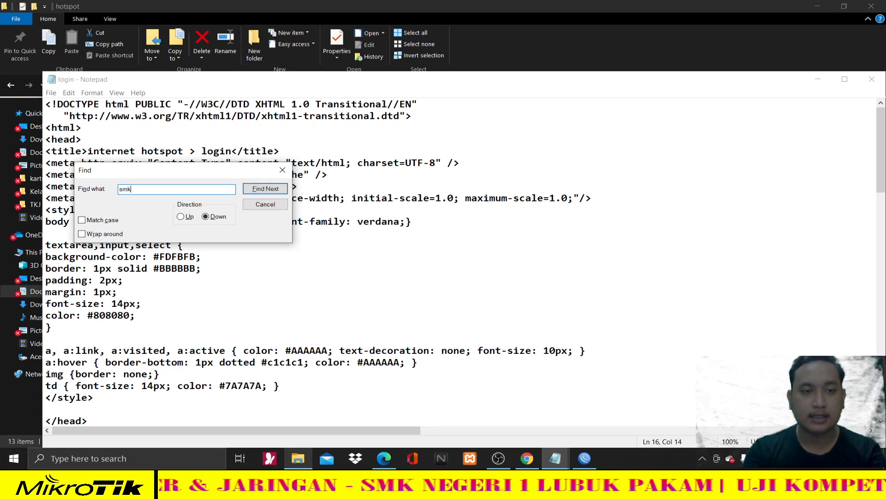
{"action": "key", "text": "Return"}
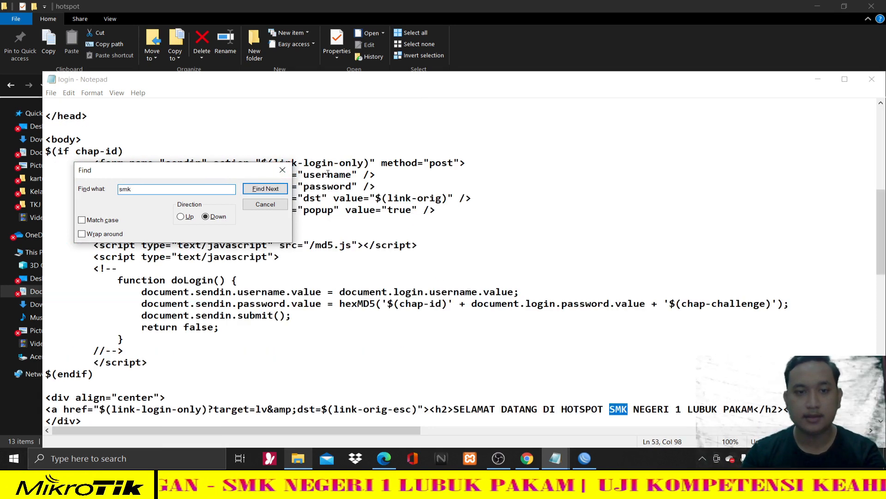
{"action": "left_click", "coordinate": [288, 173]}
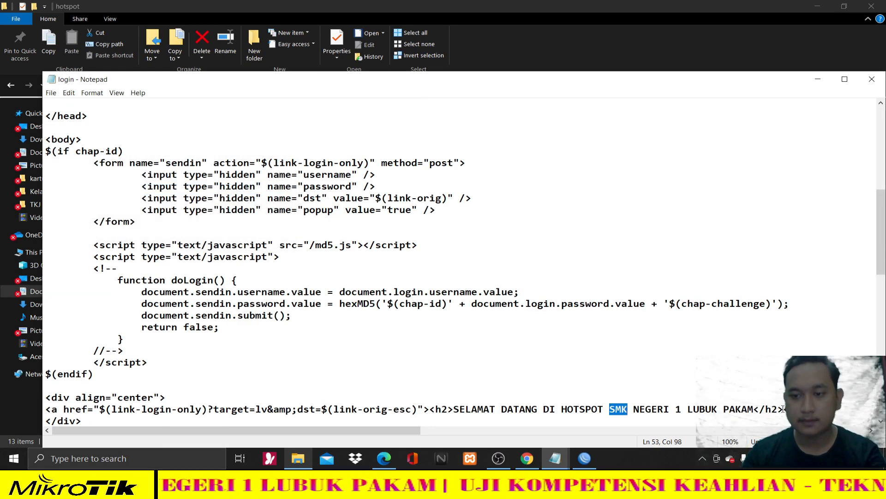
{"action": "left_click_drag", "start_coordinate": [784, 409], "coordinate": [436, 224]}
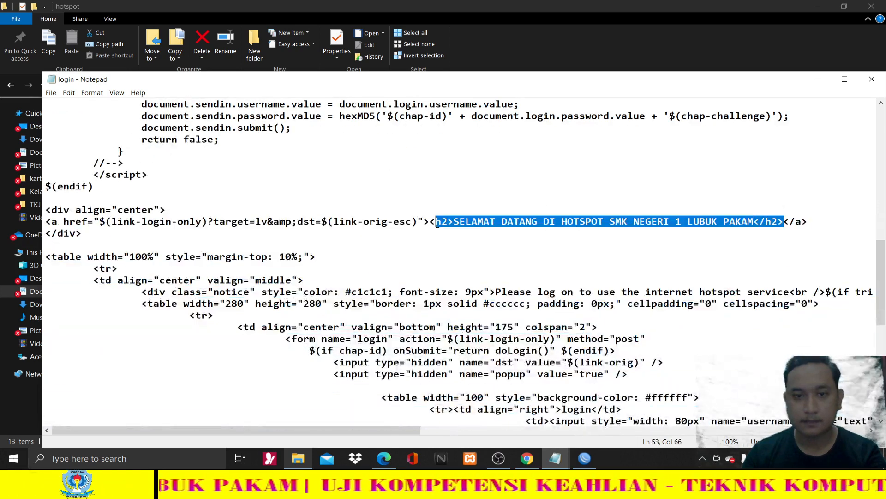
{"action": "key", "text": "Delete"}
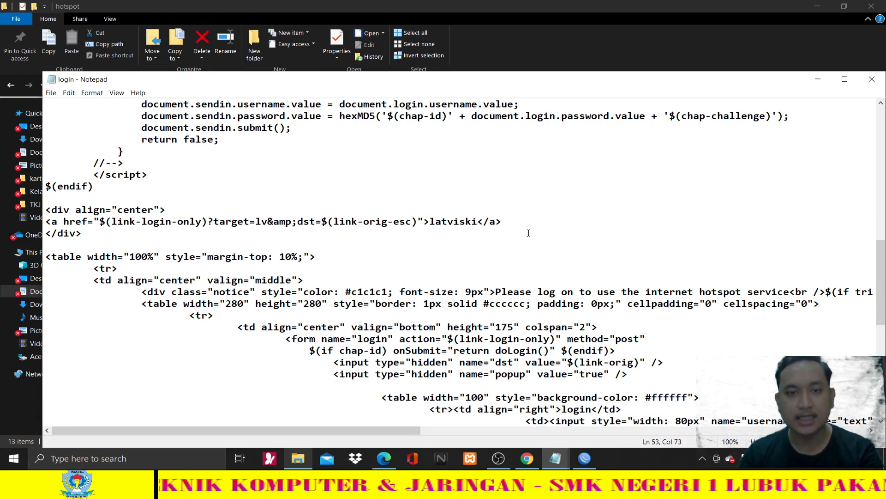
{"action": "key", "text": "Up"}
{"action": "key", "text": "Up"}
{"action": "key", "text": "Up"}
{"action": "key", "text": "Up"}
{"action": "scroll", "coordinate": [573, 201], "scroll_direction": "up", "scroll_amount": 7}
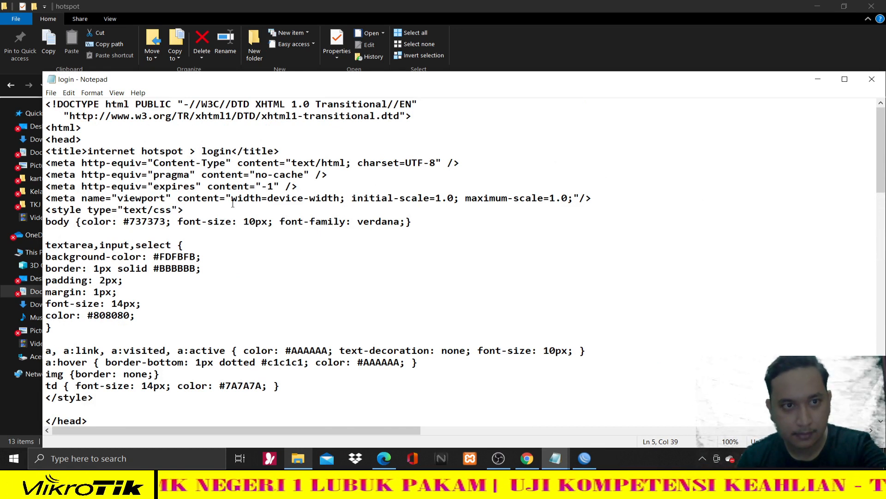
- Find 'latviski' in the code and delete it from the centred link
{"action": "key", "text": "ctrl+f"}
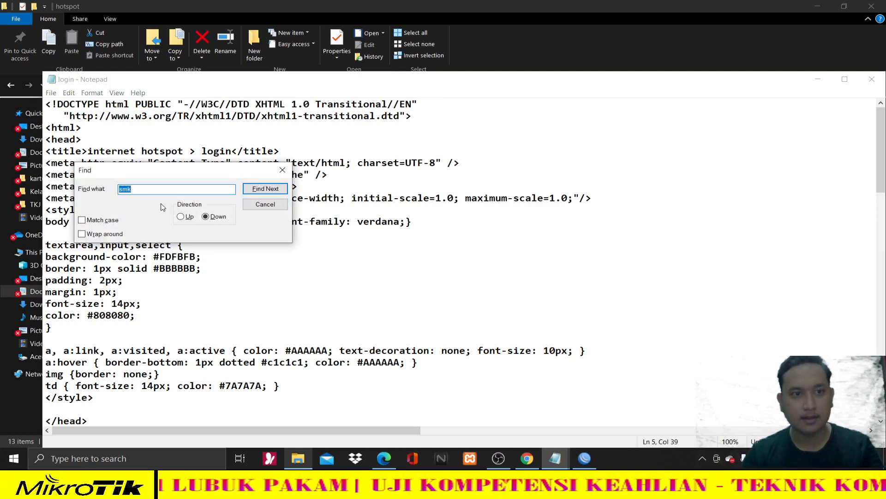
{"action": "key", "text": "BackSpace"}
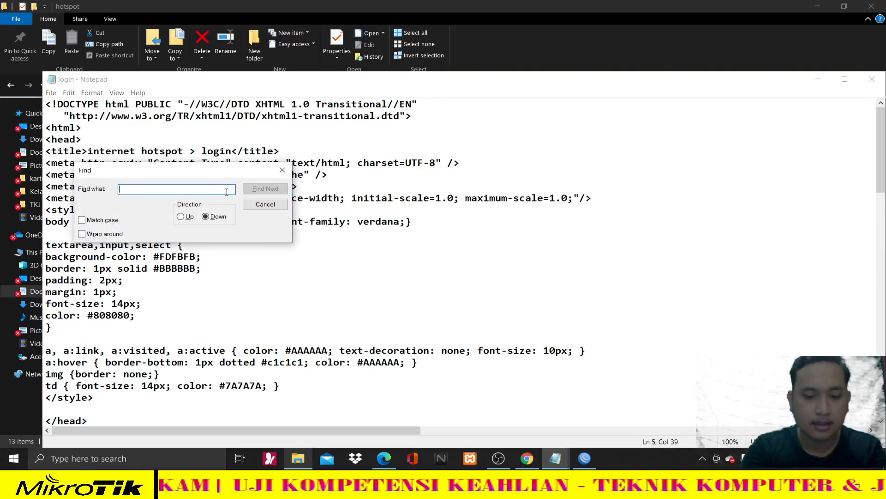
{"action": "type", "text": "latvisk"}
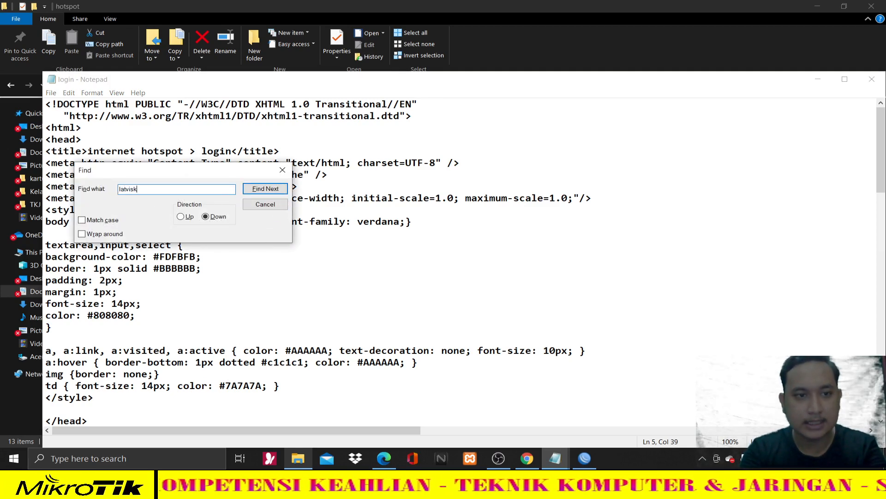
{"action": "type", "text": "i"}
{"action": "key", "text": "Return"}
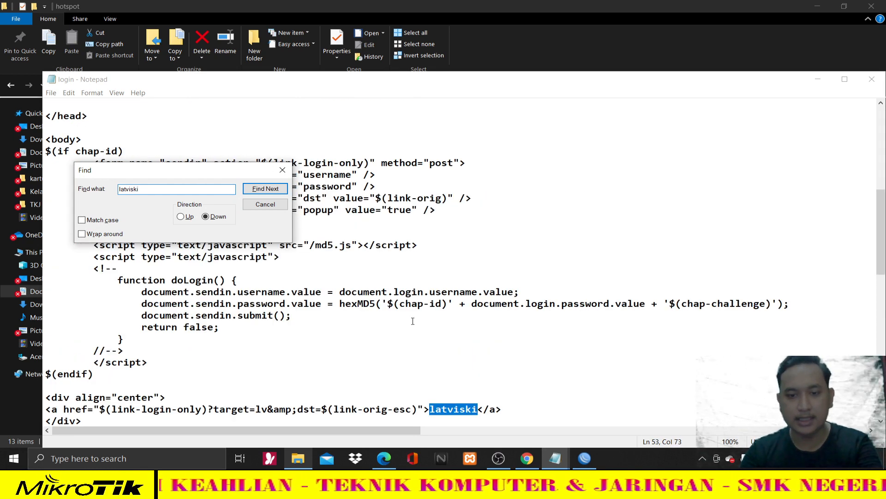
{"action": "scroll", "coordinate": [413, 321], "scroll_direction": "down", "scroll_amount": 3}
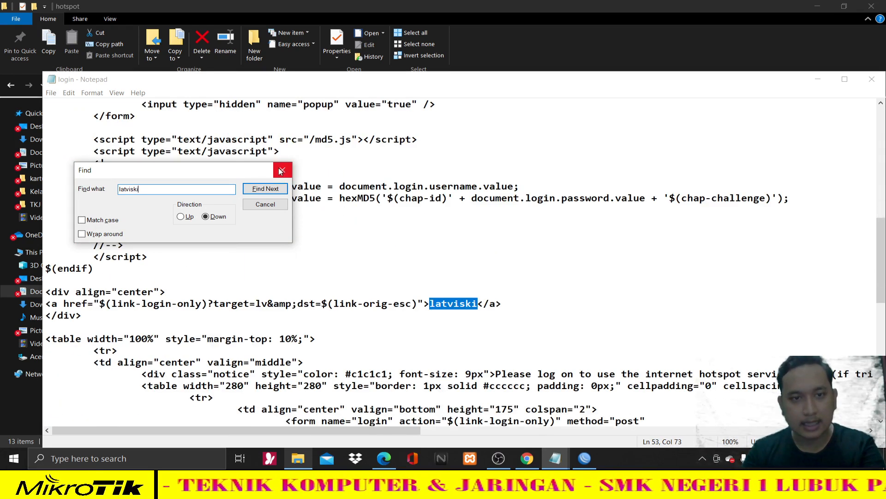
{"action": "left_click", "coordinate": [281, 171]}
{"action": "key", "text": "Delete"}
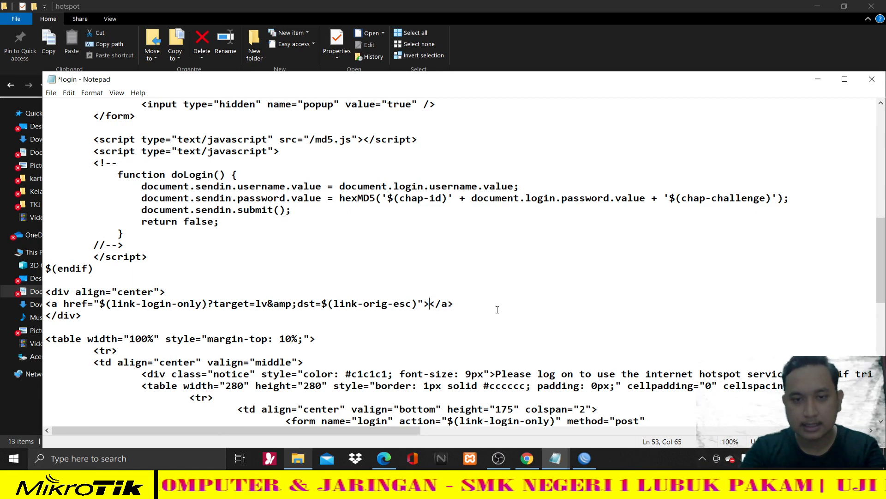
{"action": "left_click", "coordinate": [526, 457]}
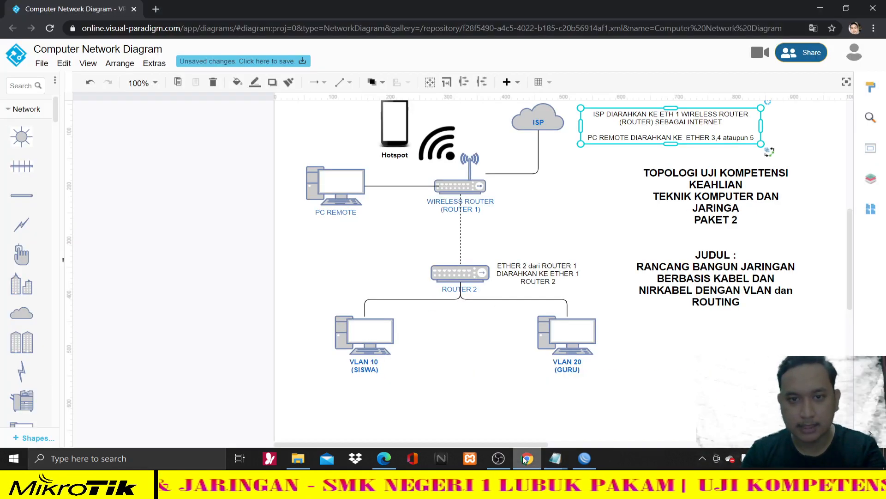
- Hide the network diagram and show page 3 of the task sheet with the hotspot greeting requirement
{"action": "left_click", "coordinate": [525, 458]}
{"action": "left_click", "coordinate": [383, 459]}
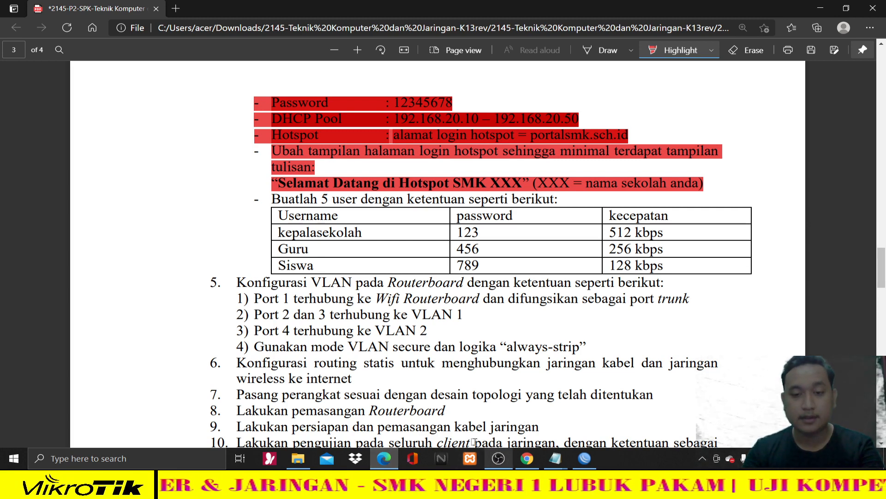
{"action": "left_click", "coordinate": [563, 456]}
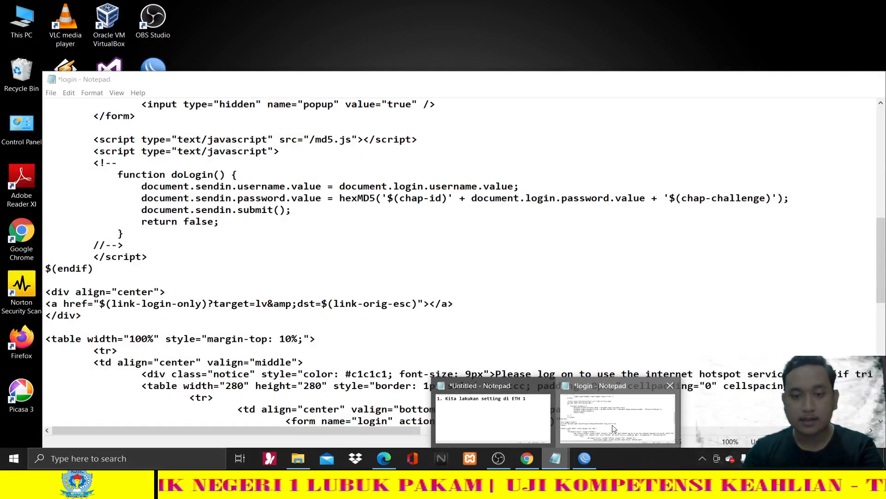
- In login.html, add an <h2> heading reading 'Selamat Datang di Hotspot SMK NEGERI 1 LUBUK PAKAM'
{"action": "left_click", "coordinate": [605, 422]}
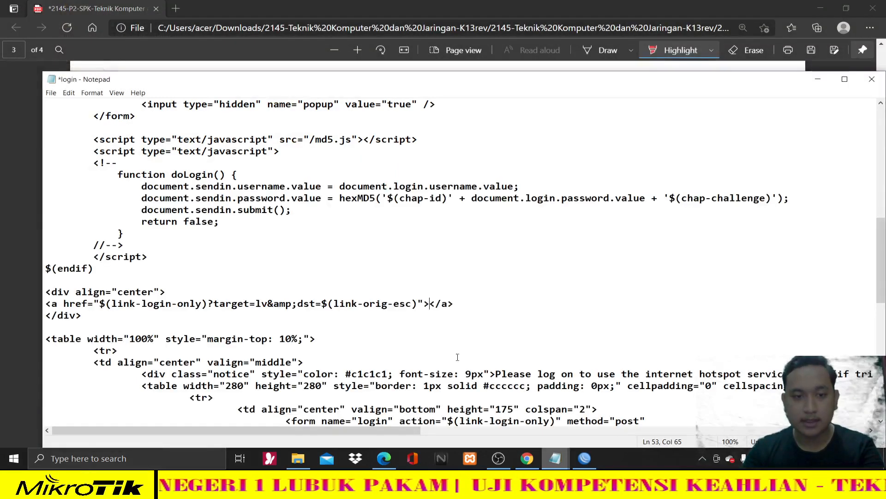
{"action": "double_click", "coordinate": [434, 304]}
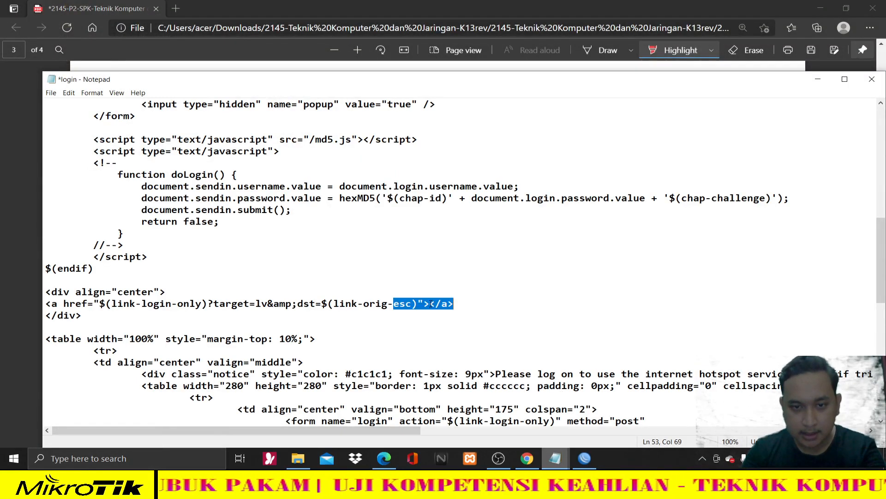
{"action": "left_click", "coordinate": [431, 303]}
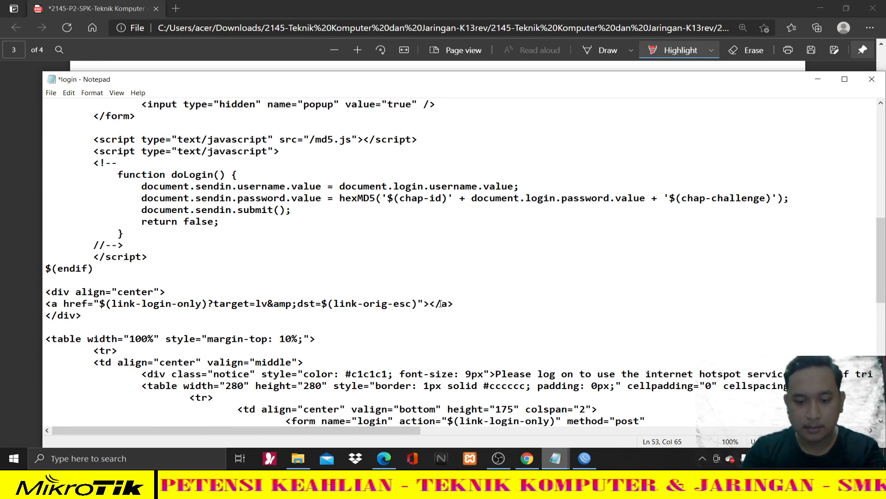
{"action": "type", "text": "<"}
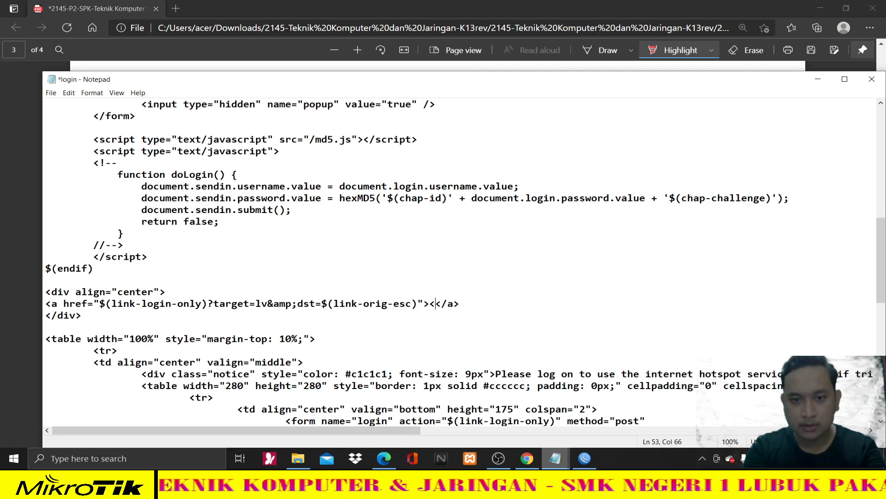
{"action": "type", "text": "h2>"}
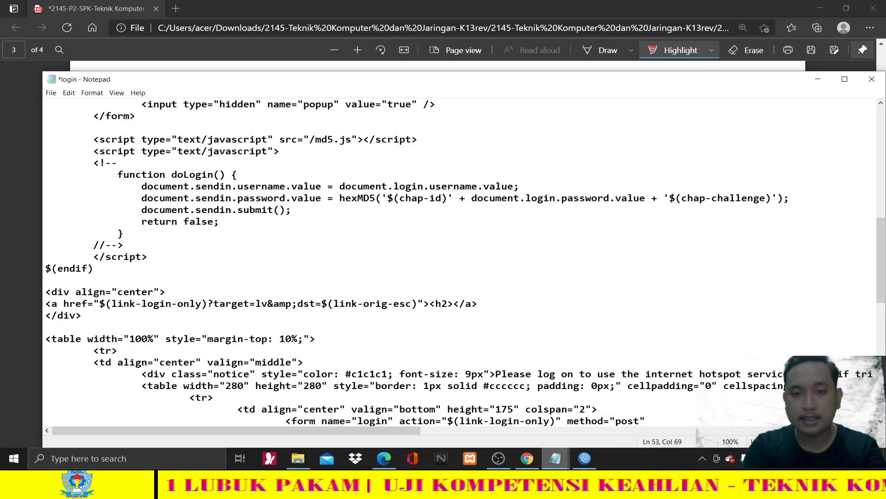
{"action": "key", "text": "alt+Tab"}
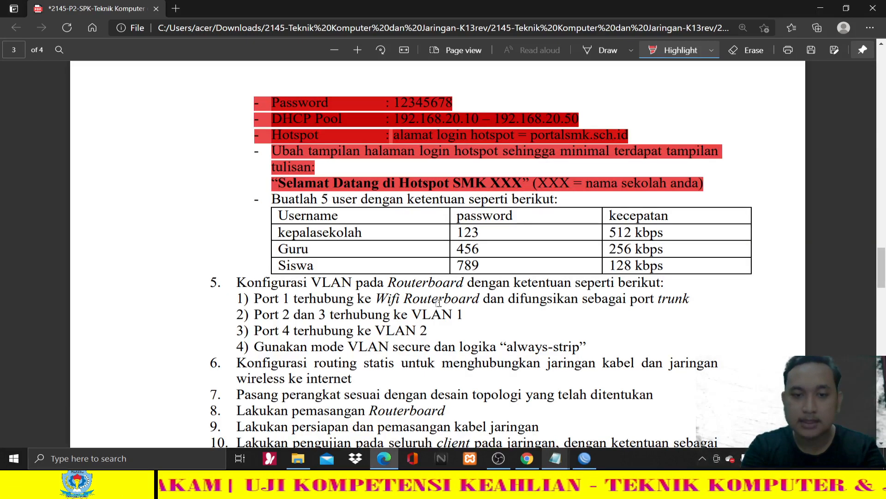
{"action": "key", "text": "alt+Tab"}
{"action": "type", "text": "Selam"}
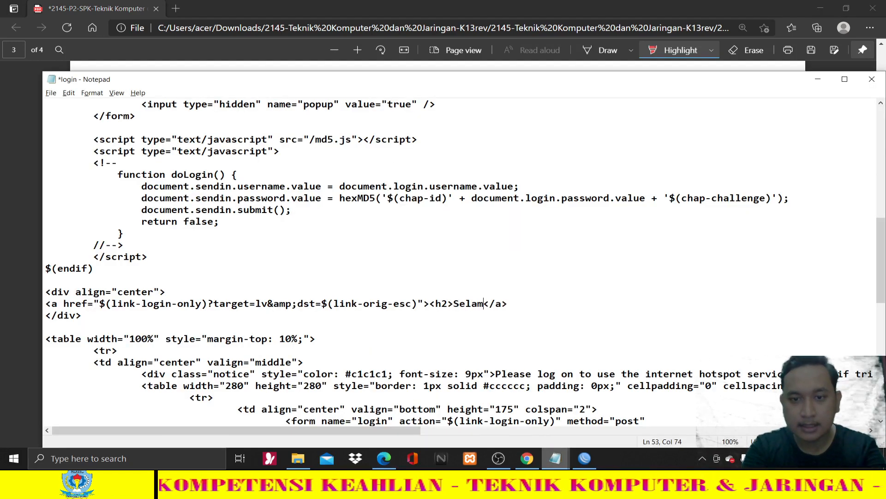
{"action": "type", "text": "at Datang"}
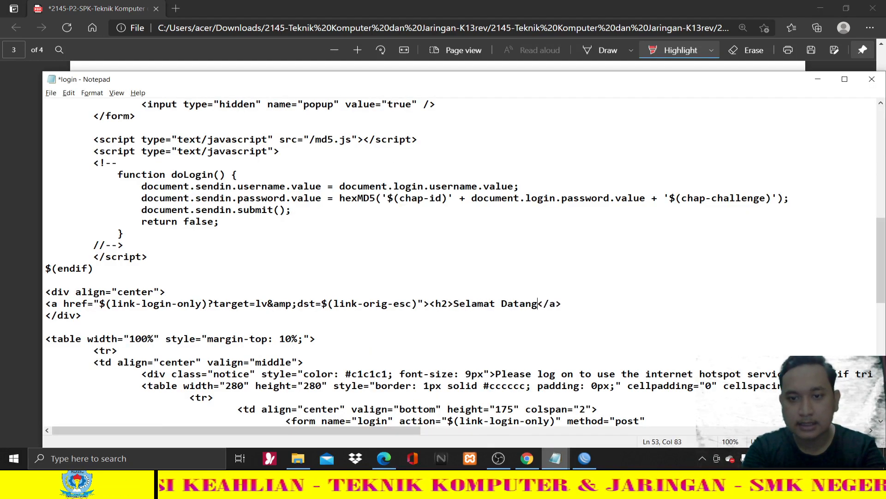
{"action": "type", "text": " d"}
{"action": "key", "text": "alt+Tab"}
{"action": "key", "text": "alt+Tab"}
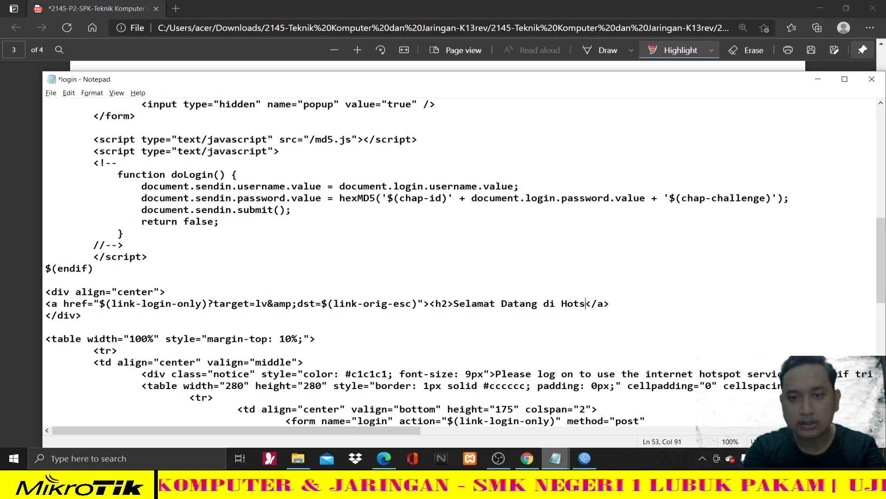
{"action": "type", "text": "S"}
{"action": "key", "text": "alt+Tab"}
{"action": "key", "text": "alt+Tab"}
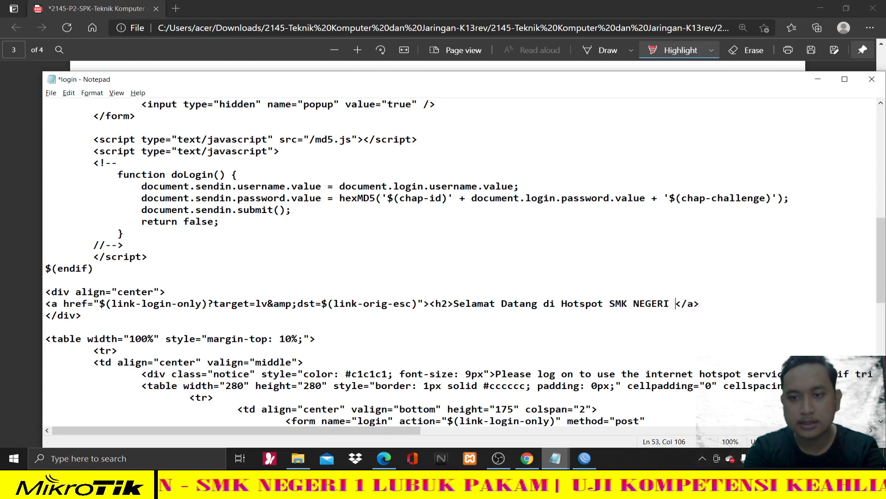
{"action": "type", "text": "MK NEGERI 1 LUBUK PAKAM</h2>"}
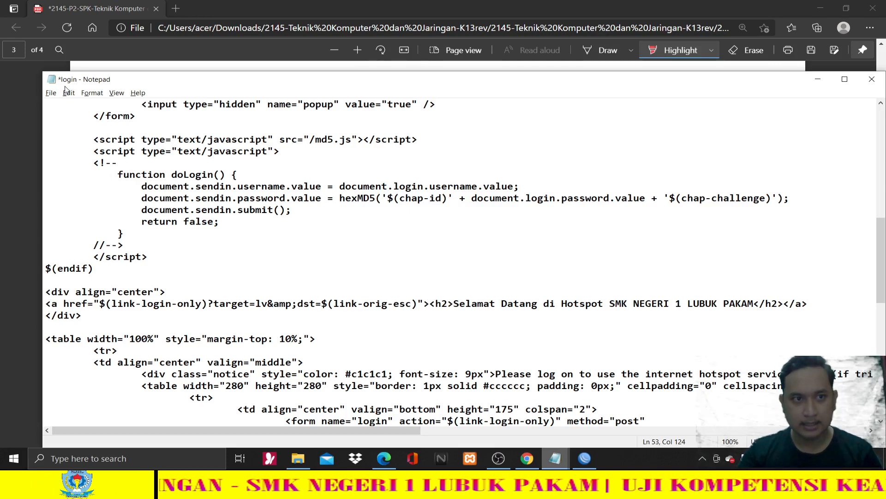
{"action": "left_click", "coordinate": [51, 93]}
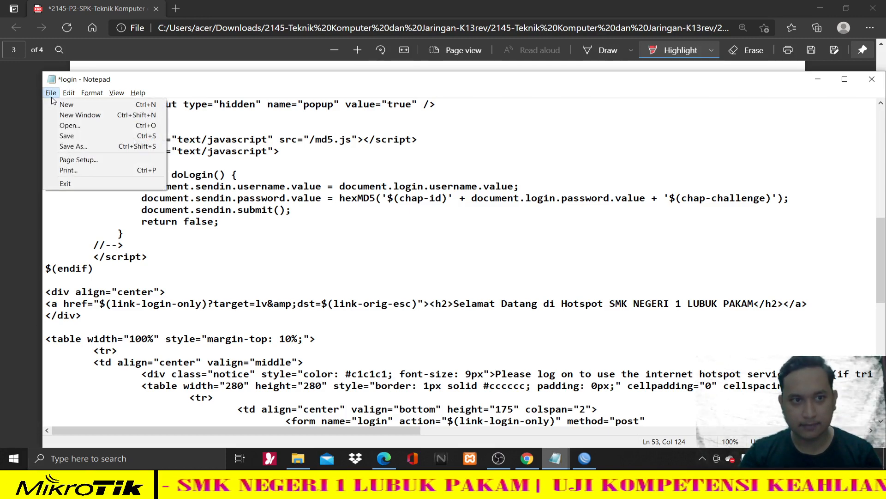
- Save login.html, close Notepad and minimize the task sheet
{"action": "left_click", "coordinate": [74, 139]}
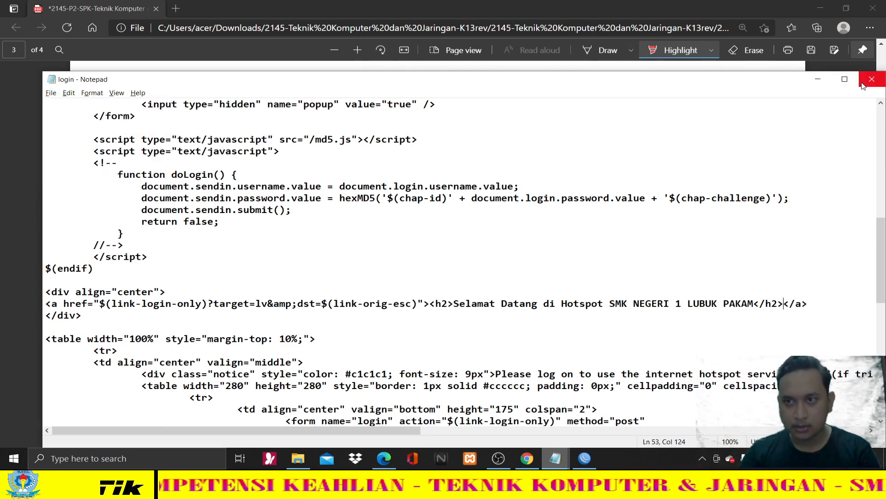
{"action": "left_click", "coordinate": [853, 54]}
{"action": "left_click", "coordinate": [821, 8]}
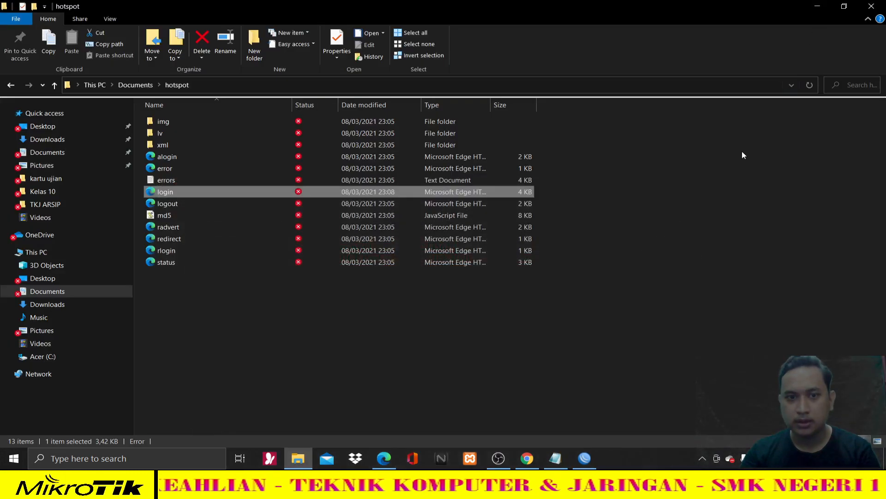
- Return Explorer to Documents and switch back to the WinBox router session
{"action": "left_click", "coordinate": [20, 87]}
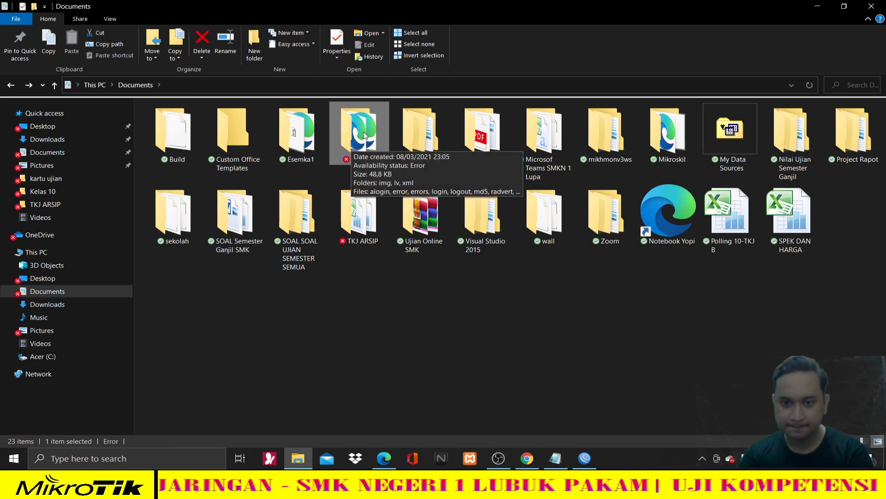
{"action": "left_click", "coordinate": [588, 460]}
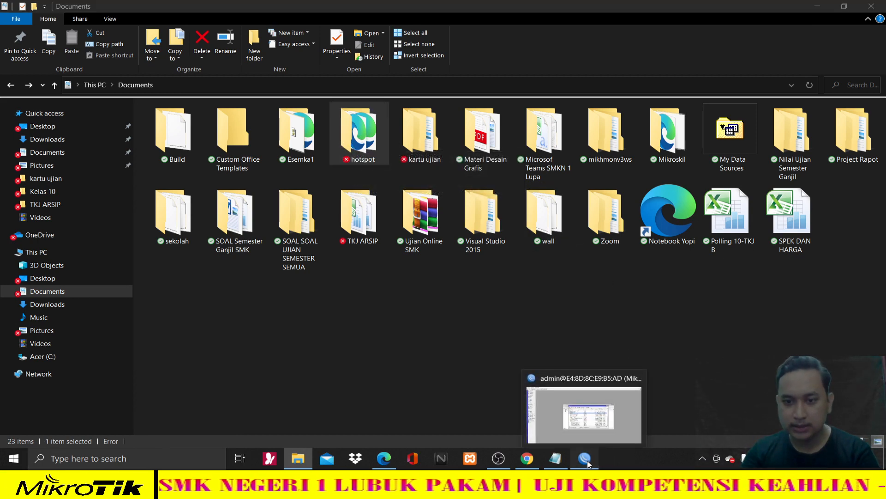
{"action": "left_click", "coordinate": [626, 158]}
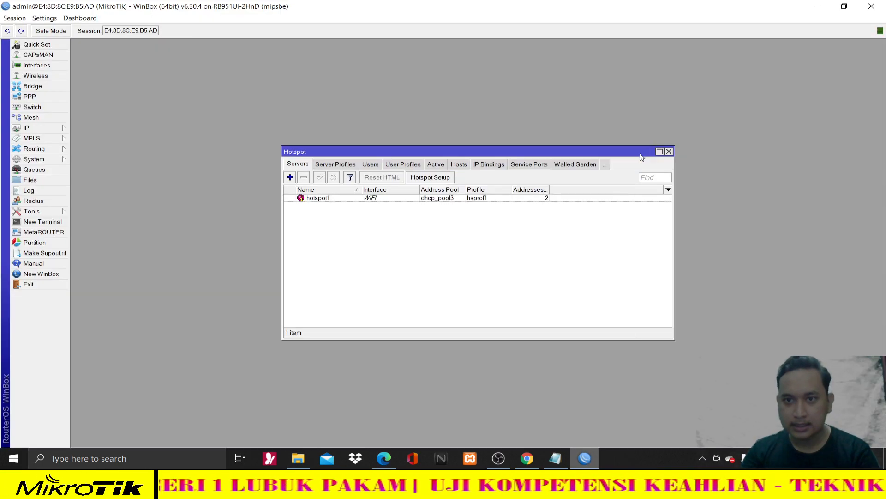
- Drag the edited hotspot folder from Documents into the router's File List, replacing its files
{"action": "left_click", "coordinate": [669, 151]}
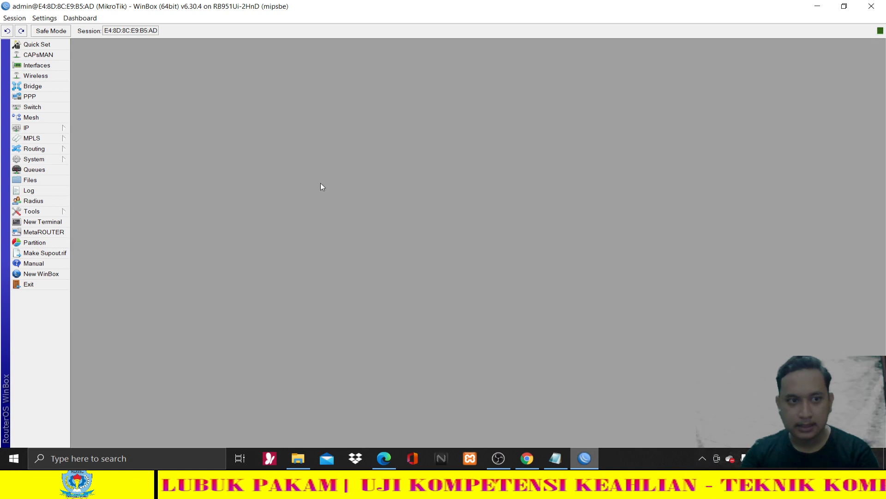
{"action": "left_click", "coordinate": [62, 181]}
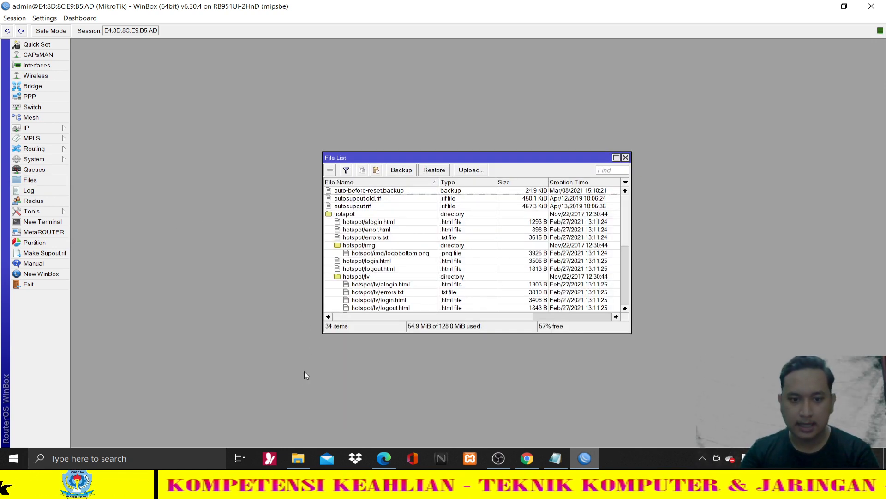
{"action": "left_click", "coordinate": [295, 457]}
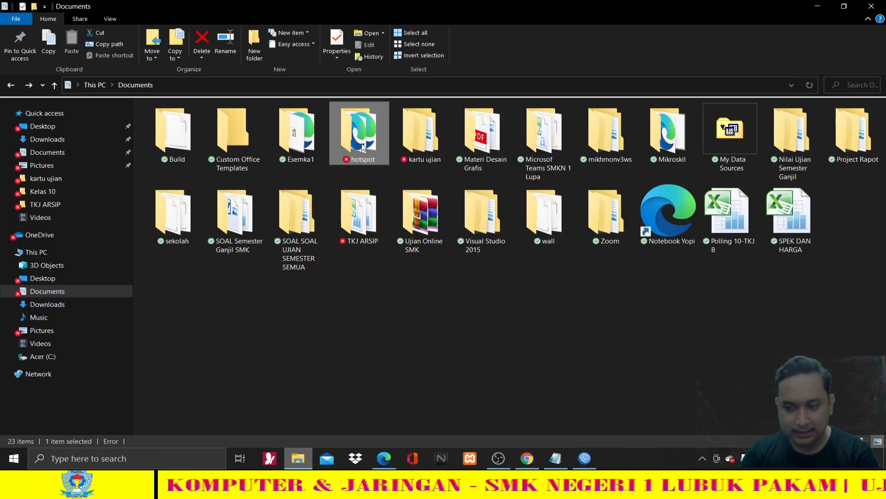
{"action": "left_click_drag", "start_coordinate": [362, 147], "coordinate": [357, 210]}
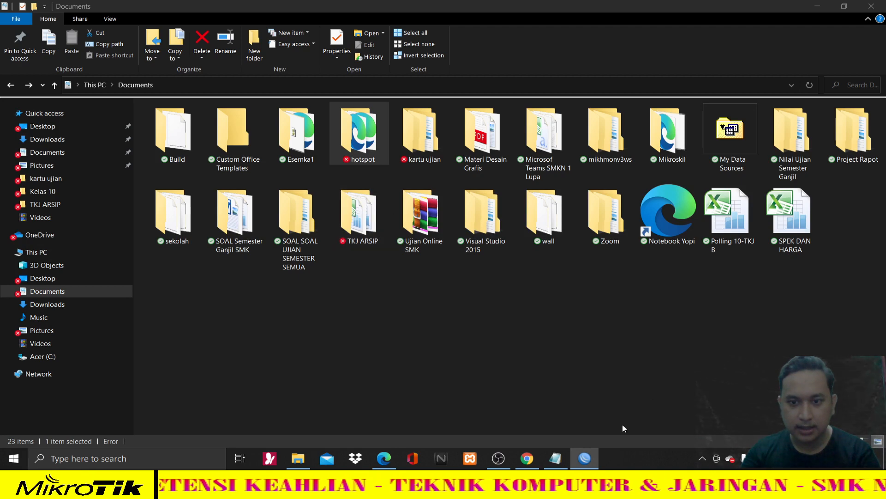
{"action": "left_click", "coordinate": [586, 451]}
{"action": "left_click", "coordinate": [592, 455]}
{"action": "left_click", "coordinate": [591, 453]}
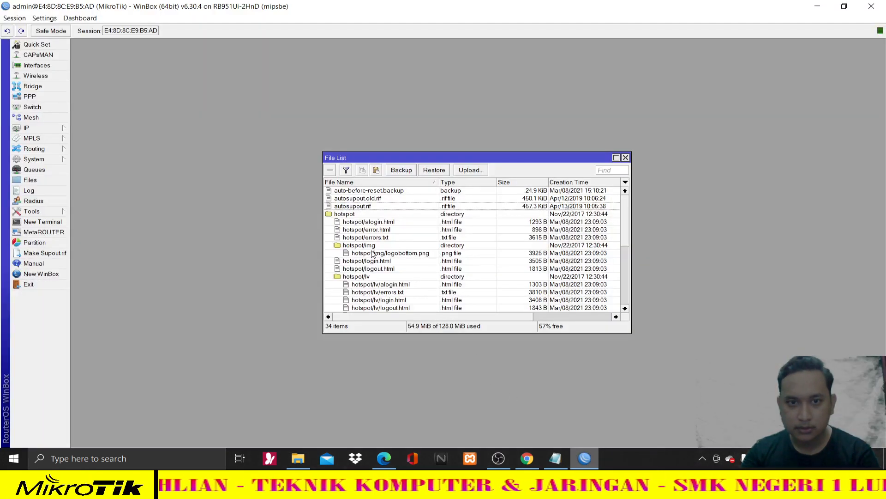
{"action": "scroll", "coordinate": [372, 253], "scroll_direction": "down", "scroll_amount": 6}
{"action": "scroll", "coordinate": [372, 253], "scroll_direction": "down", "scroll_amount": 3}
{"action": "scroll", "coordinate": [393, 222], "scroll_direction": "up", "scroll_amount": 8}
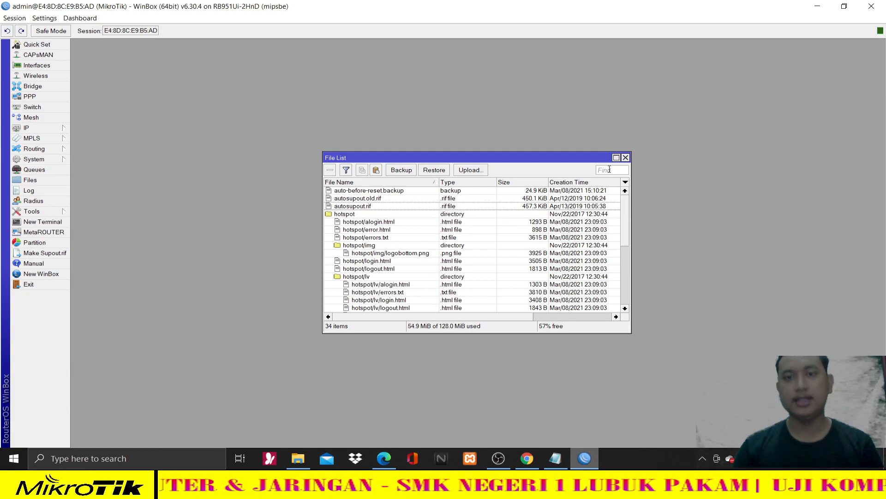
{"action": "left_click", "coordinate": [626, 158]}
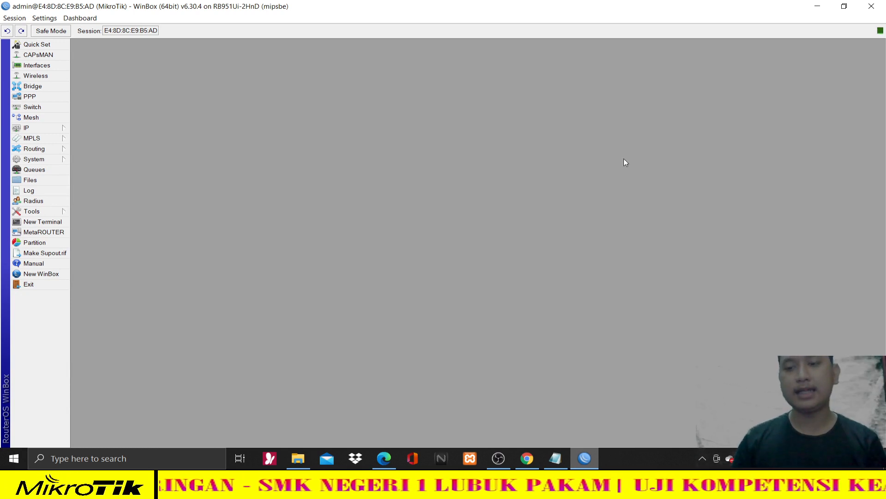
- Turn Wi-Fi on and connect to UKK_01, reconnecting once more from the network list
{"action": "left_click", "coordinate": [729, 458]}
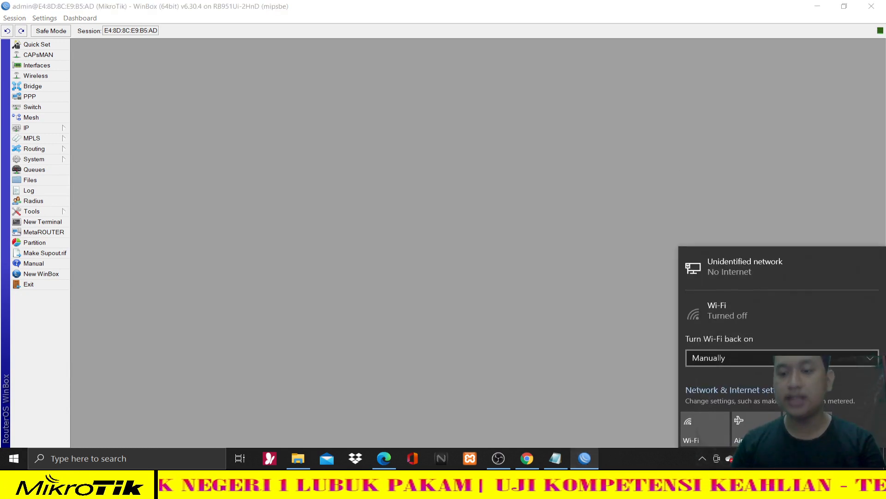
{"action": "left_click", "coordinate": [696, 423]}
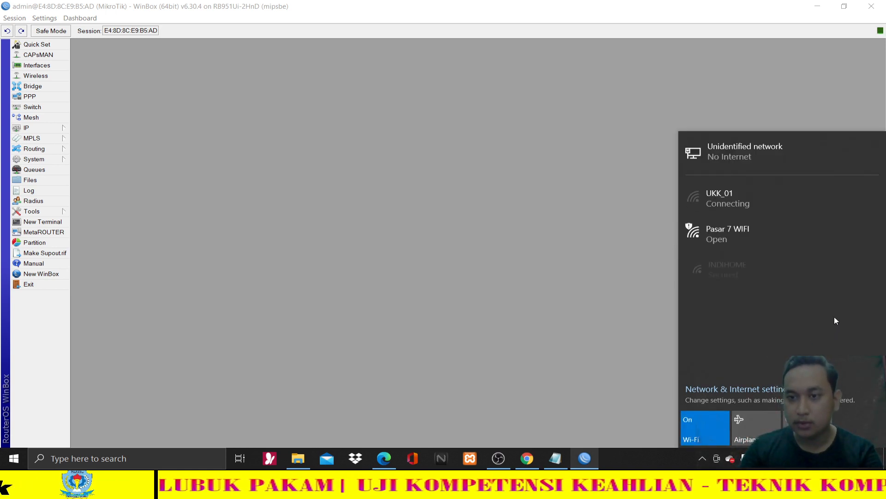
{"action": "left_click", "coordinate": [764, 206]}
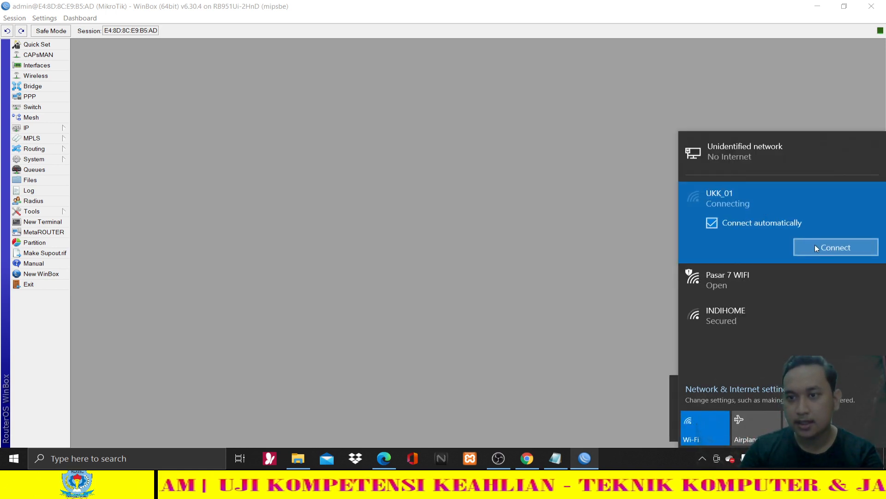
{"action": "left_click", "coordinate": [828, 254]}
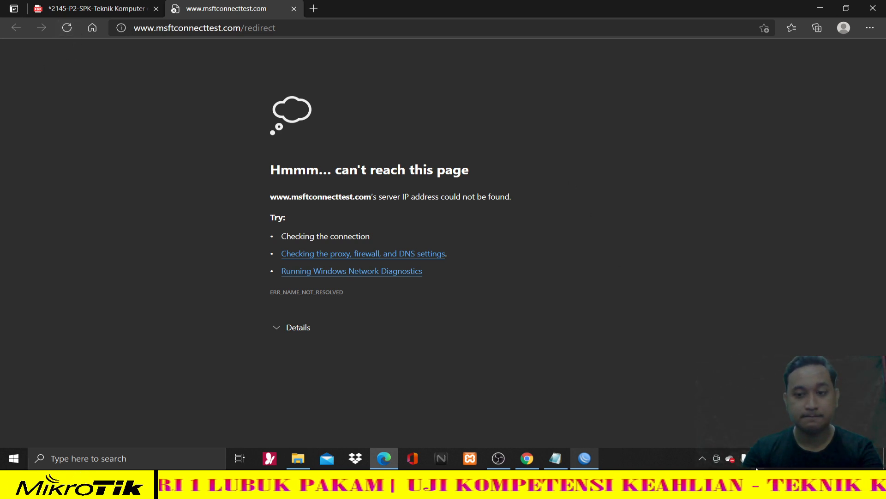
{"action": "left_click", "coordinate": [771, 459]}
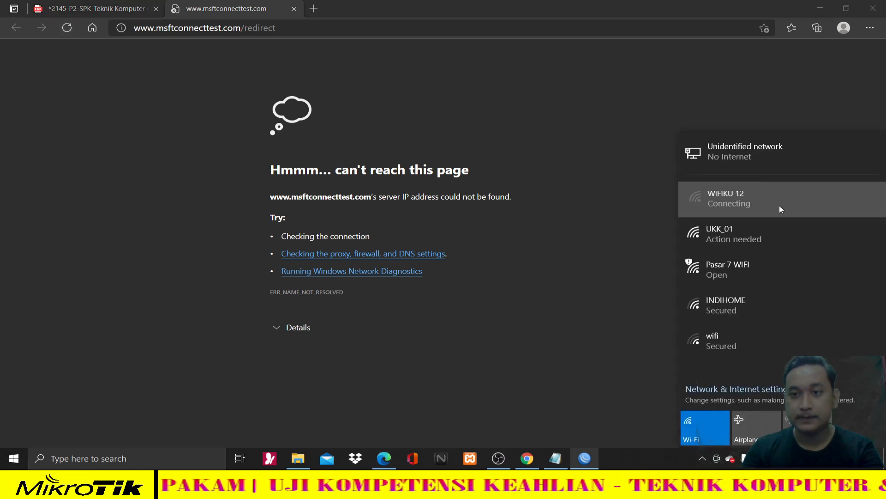
{"action": "left_click", "coordinate": [780, 206]}
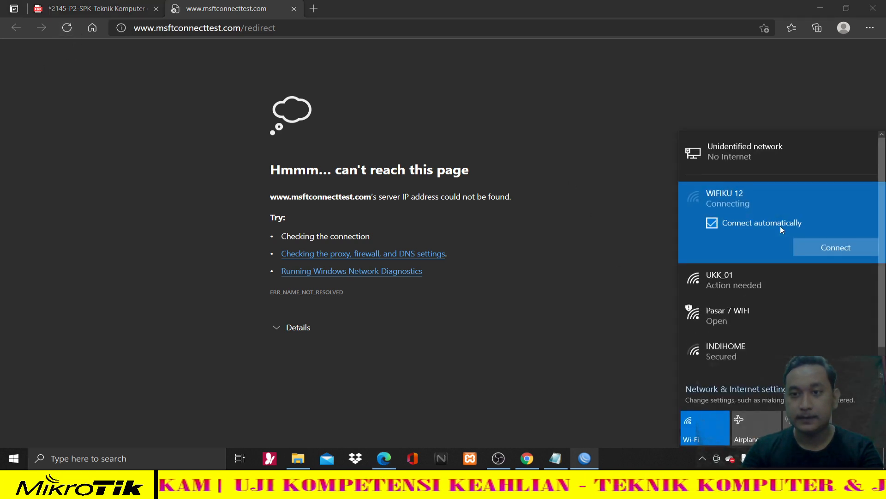
{"action": "left_click", "coordinate": [794, 285]}
{"action": "left_click", "coordinate": [833, 281]}
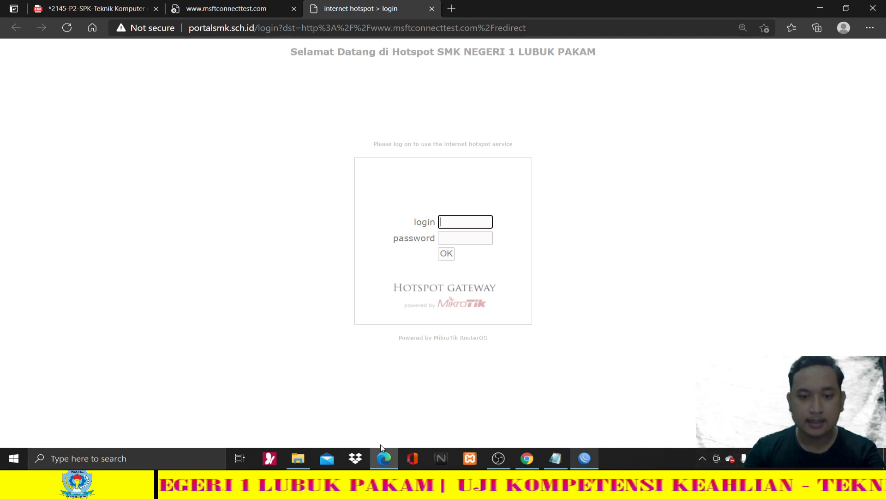
- Switch between the task sheet PDF and the hotspot login page showing the new heading
{"action": "left_click", "coordinate": [383, 461]}
{"action": "left_click", "coordinate": [378, 458]}
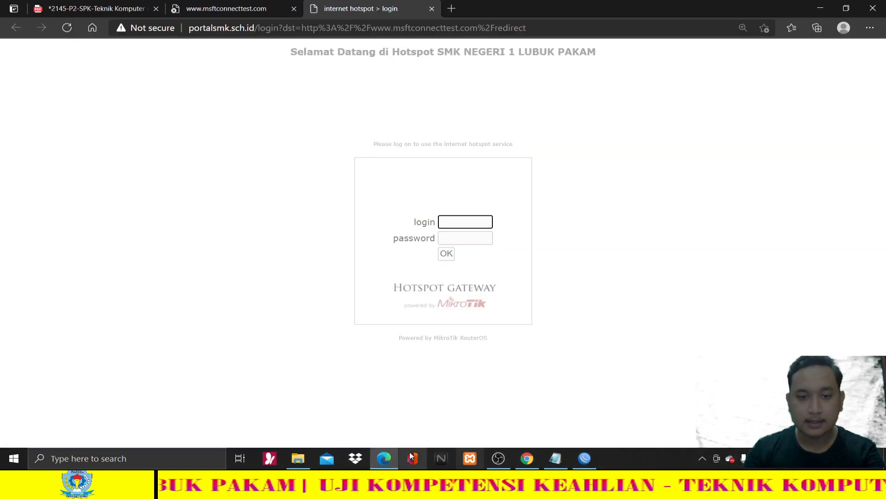
{"action": "left_click", "coordinate": [91, 5]}
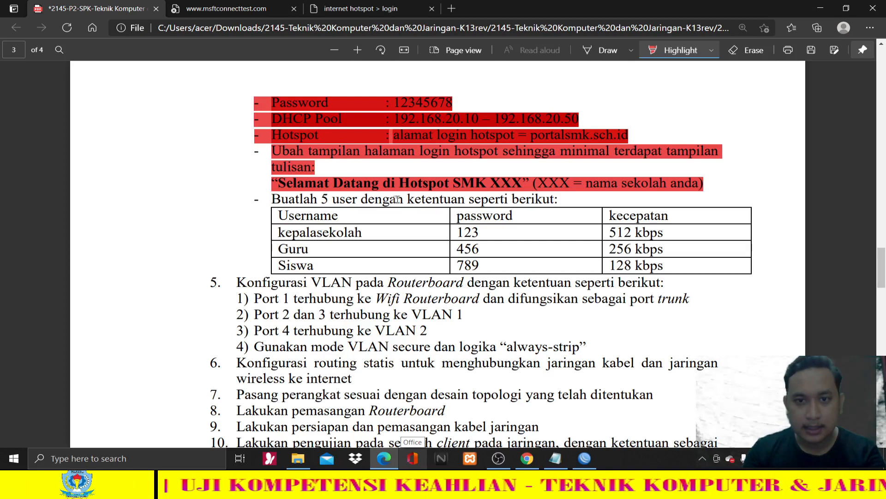
{"action": "scroll", "coordinate": [348, 149], "scroll_direction": "up", "scroll_amount": 5}
{"action": "scroll", "coordinate": [362, 172], "scroll_direction": "down", "scroll_amount": 3}
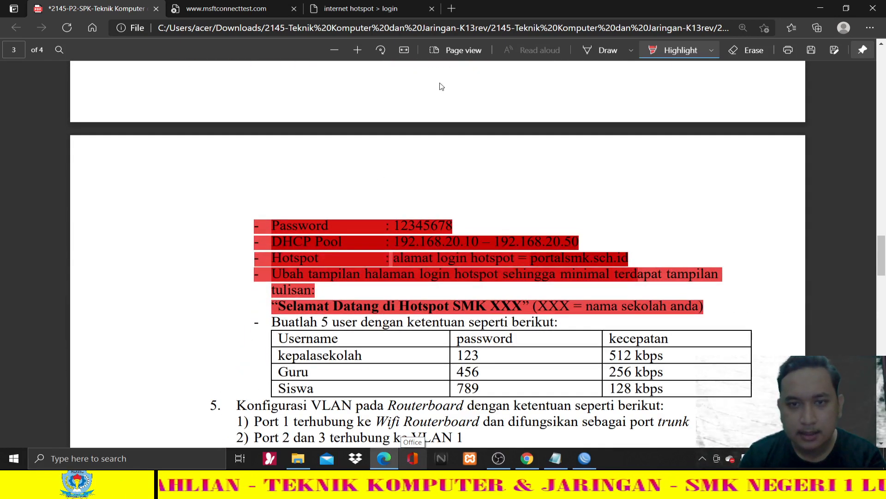
{"action": "left_click", "coordinate": [361, 9]}
{"action": "left_click_drag", "start_coordinate": [189, 28], "coordinate": [252, 27]}
{"action": "left_click", "coordinate": [493, 127]}
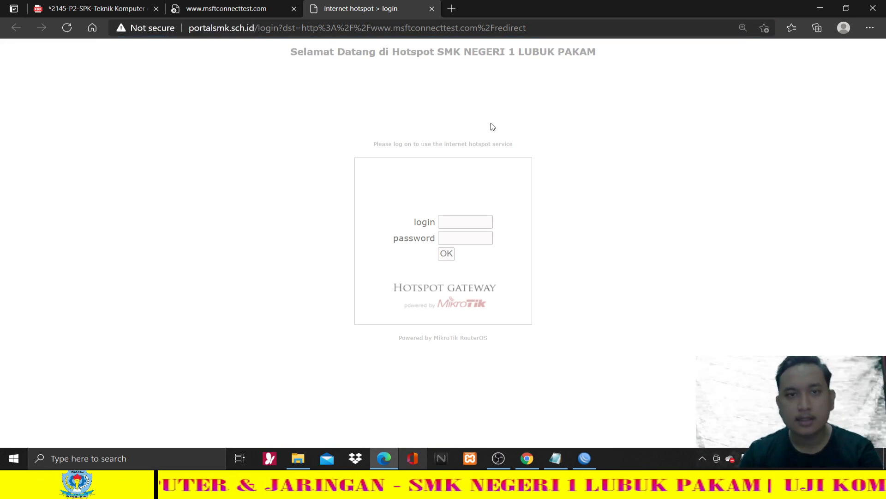
- Check the required welcome text against the login page, then close the login and msftconnecttest tabs
{"action": "left_click", "coordinate": [126, 6]}
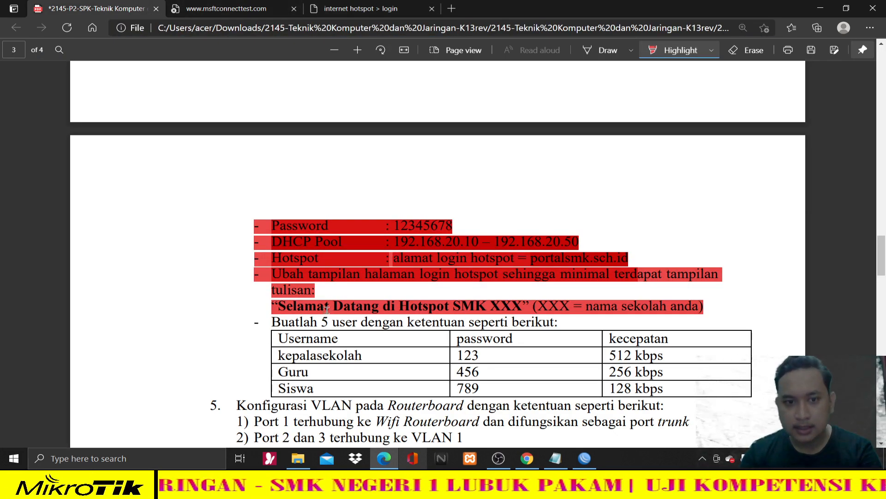
{"action": "left_click_drag", "start_coordinate": [281, 307], "coordinate": [526, 306]}
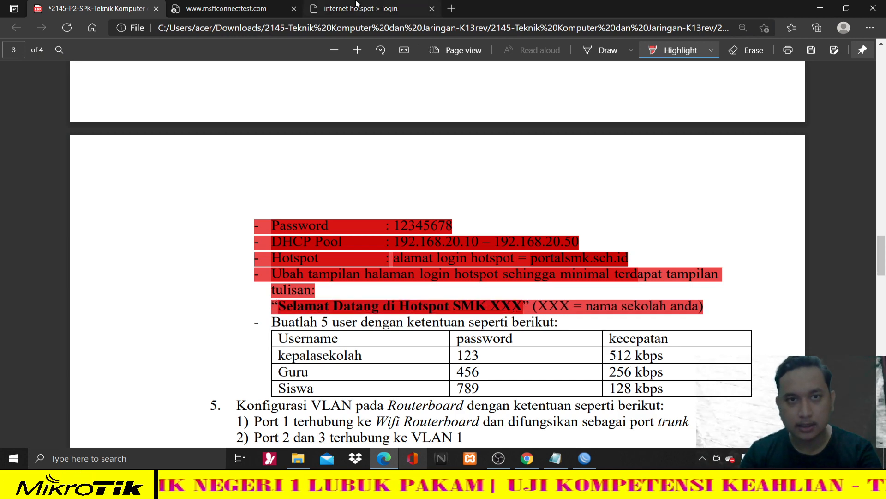
{"action": "left_click", "coordinate": [332, 9]}
{"action": "left_click", "coordinate": [595, 54]}
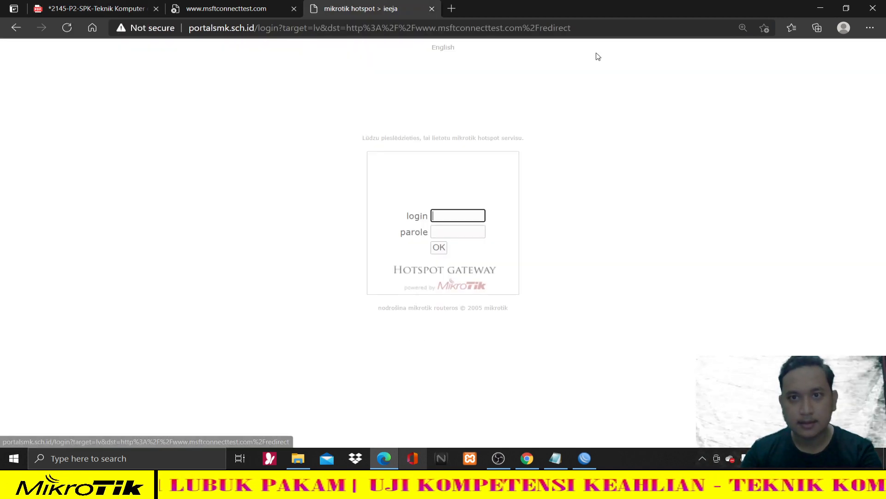
{"action": "left_click", "coordinate": [17, 27]}
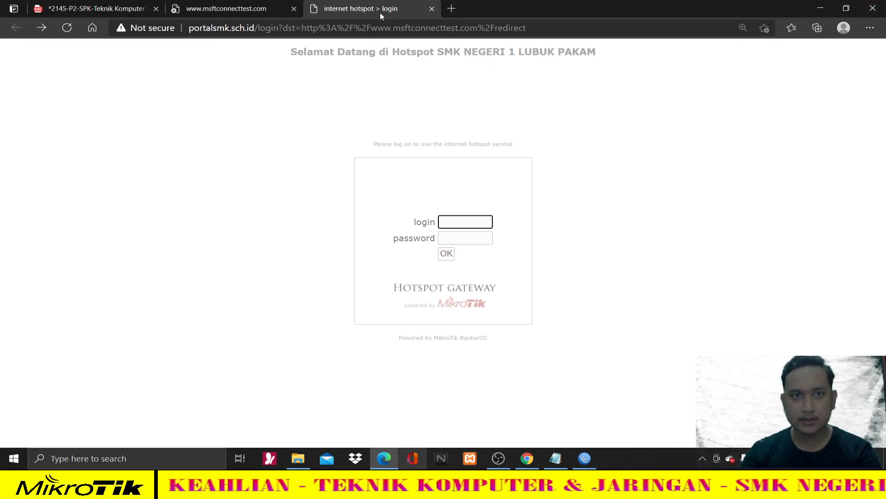
{"action": "left_click", "coordinate": [432, 9]}
{"action": "left_click", "coordinate": [294, 8]}
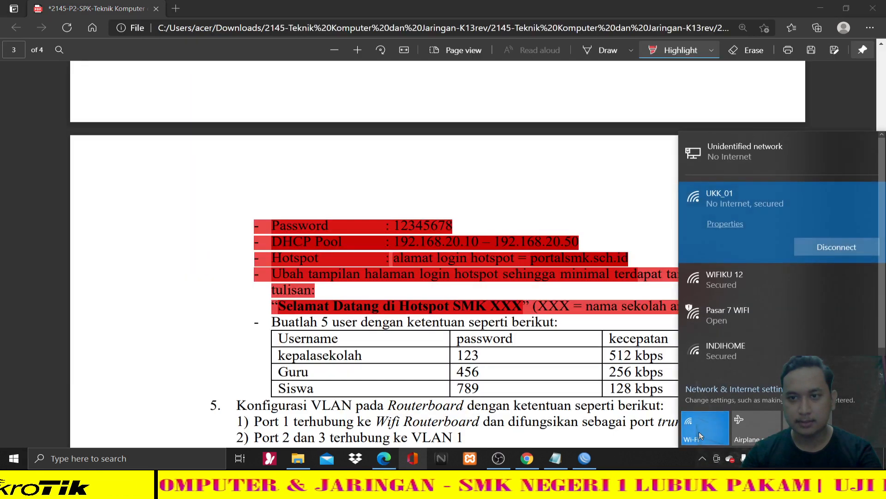
- Turn Wi-Fi off and scroll the task sheet to page 3's user table
{"action": "left_click", "coordinate": [699, 434]}
{"action": "left_click", "coordinate": [755, 163]}
{"action": "scroll", "coordinate": [689, 224], "scroll_direction": "down", "scroll_amount": 3}
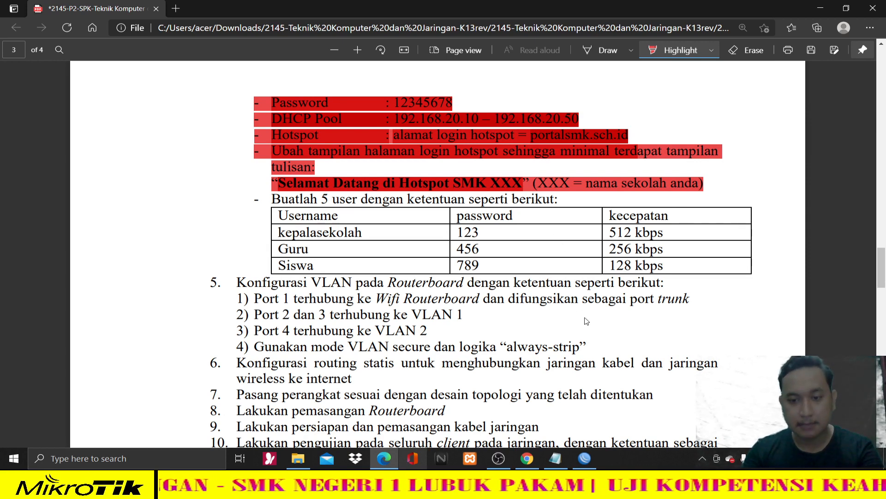
- Open IP > Hotspot to show the hotspot1 server on the WIFI interface
{"action": "left_click", "coordinate": [586, 458]}
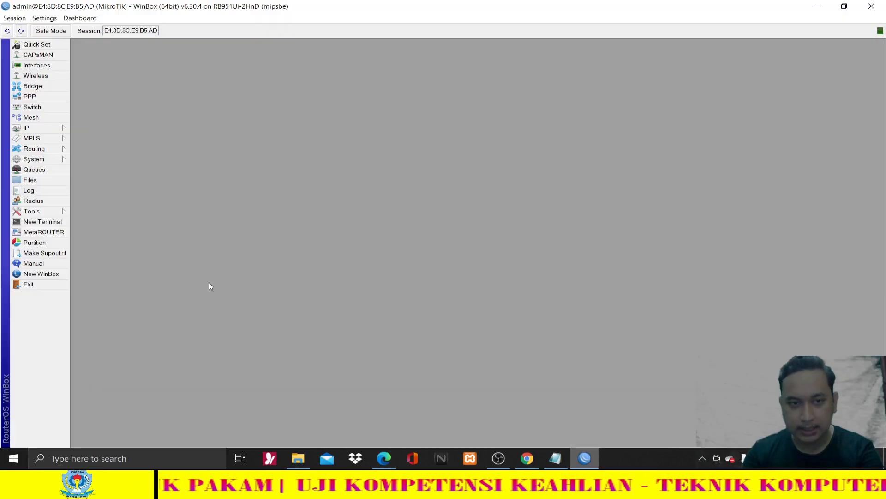
{"action": "left_click", "coordinate": [34, 129]}
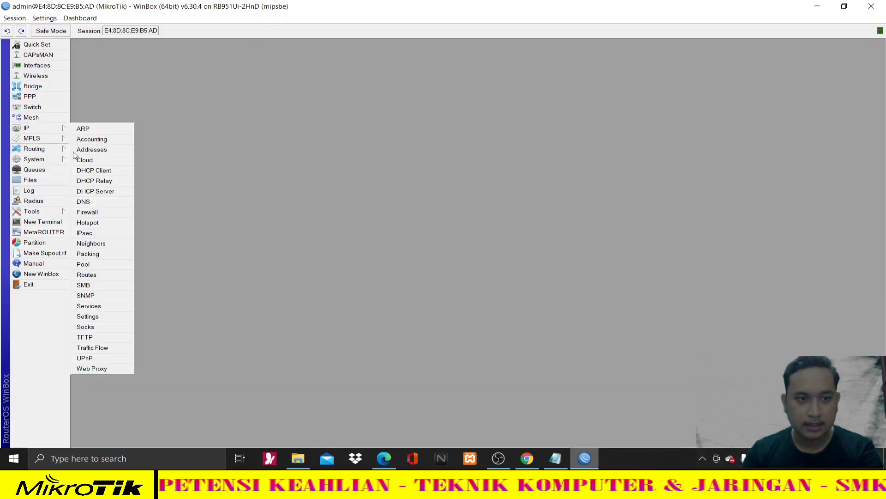
{"action": "left_click", "coordinate": [111, 226]}
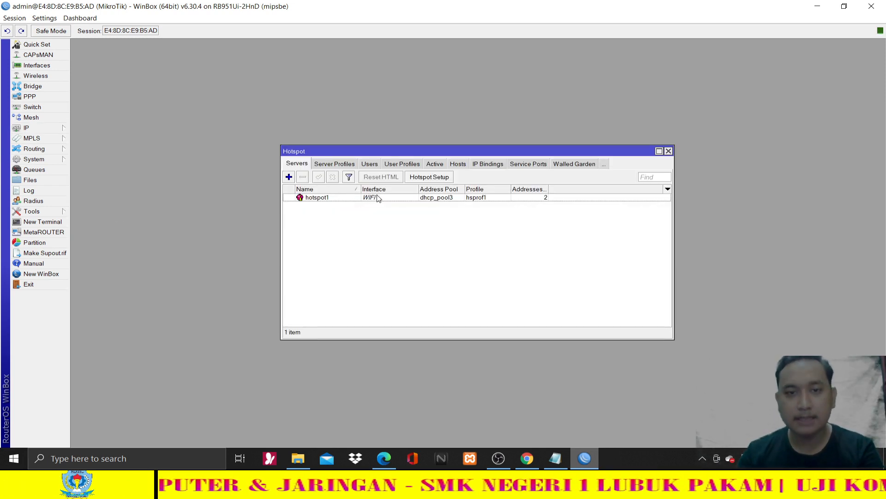
- Start a new hotspot user profile named kepsek
{"action": "left_click", "coordinate": [408, 165]}
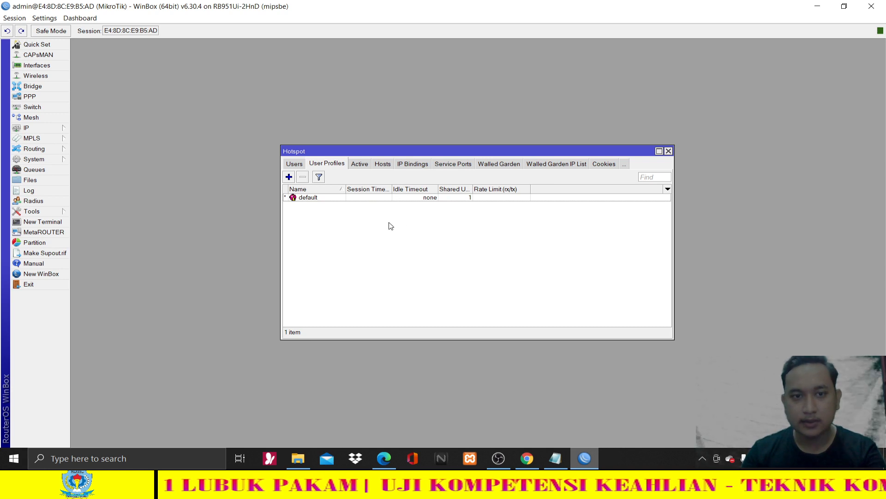
{"action": "left_click", "coordinate": [289, 178]}
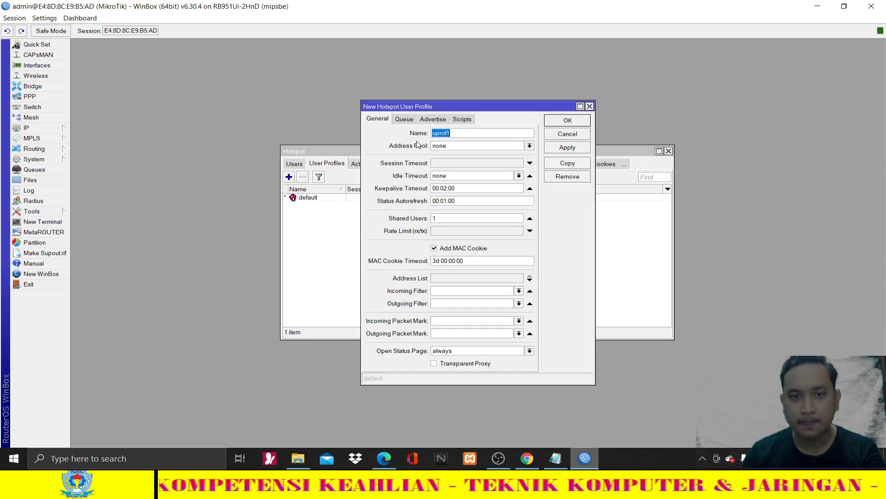
{"action": "left_click", "coordinate": [384, 458]}
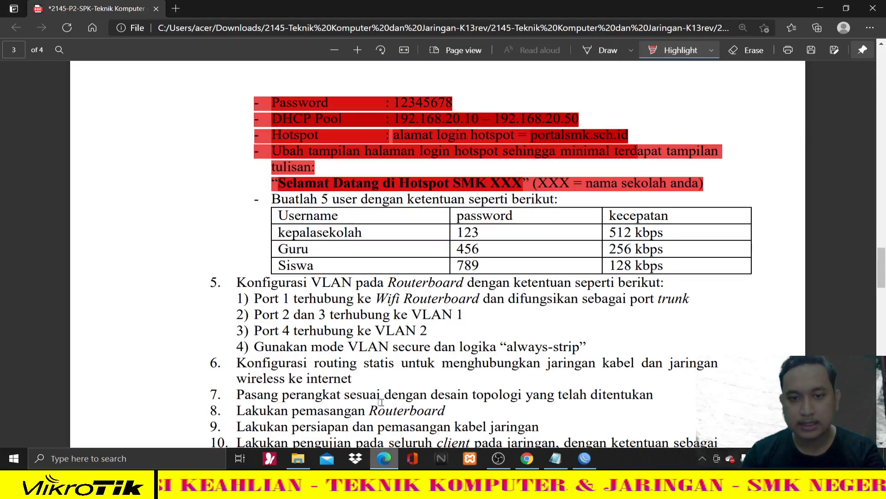
{"action": "left_click", "coordinate": [584, 458]}
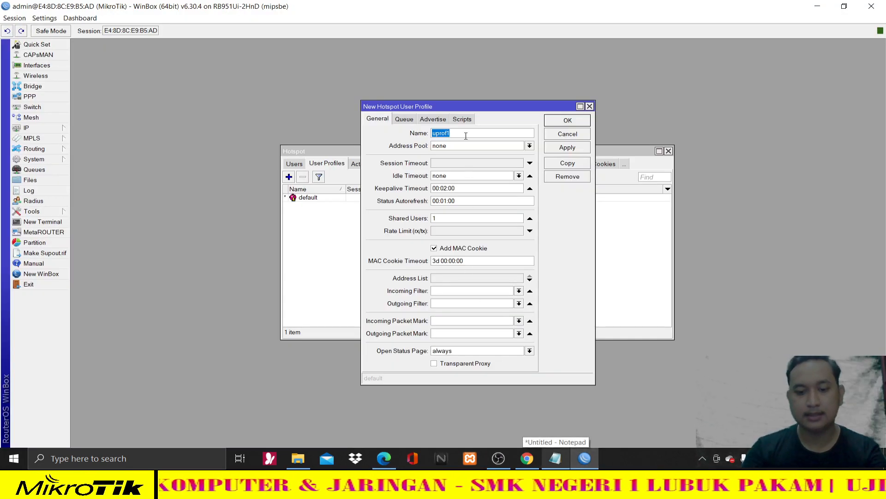
{"action": "type", "text": "kepsek"}
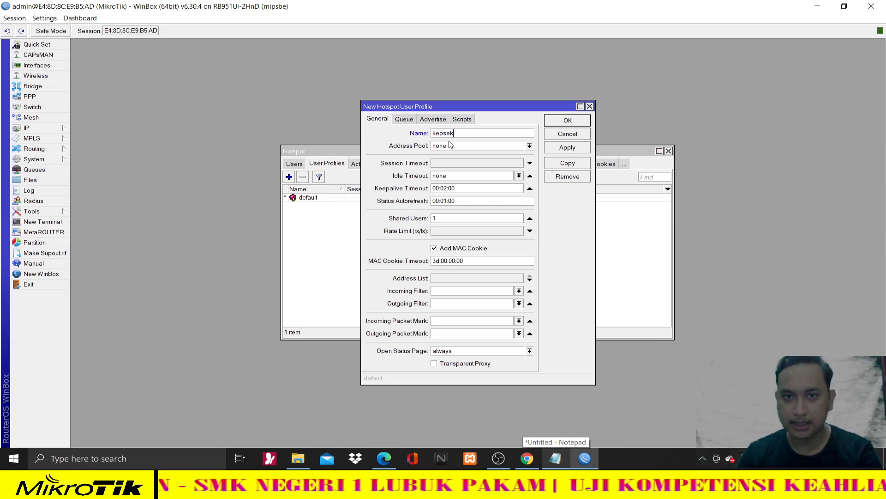
{"action": "key", "text": "ctrl+a"}
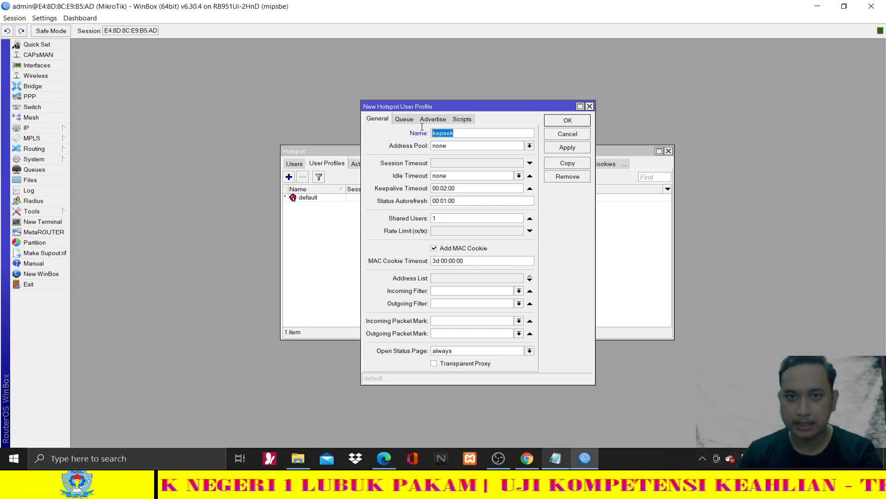
{"action": "left_click", "coordinate": [477, 133]}
- Give the kepsek profile a 512k/512k rate limit, apply it and close it
{"action": "left_click", "coordinate": [385, 457]}
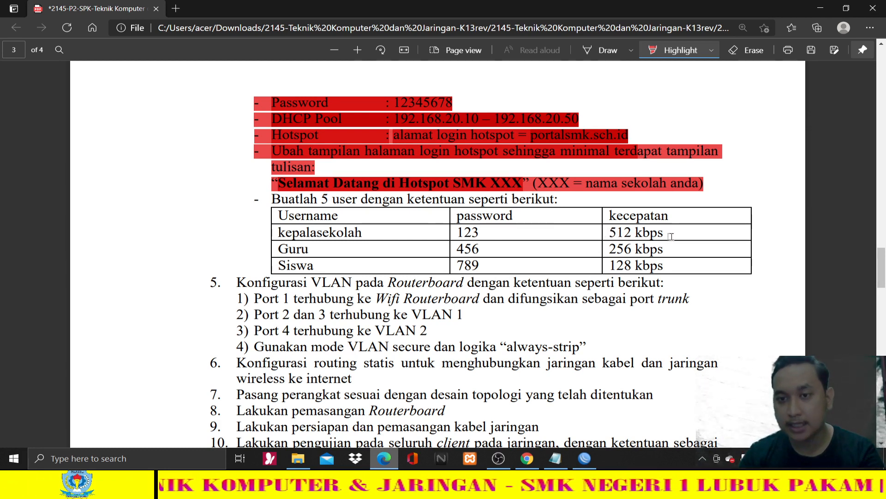
{"action": "left_click", "coordinate": [593, 465]}
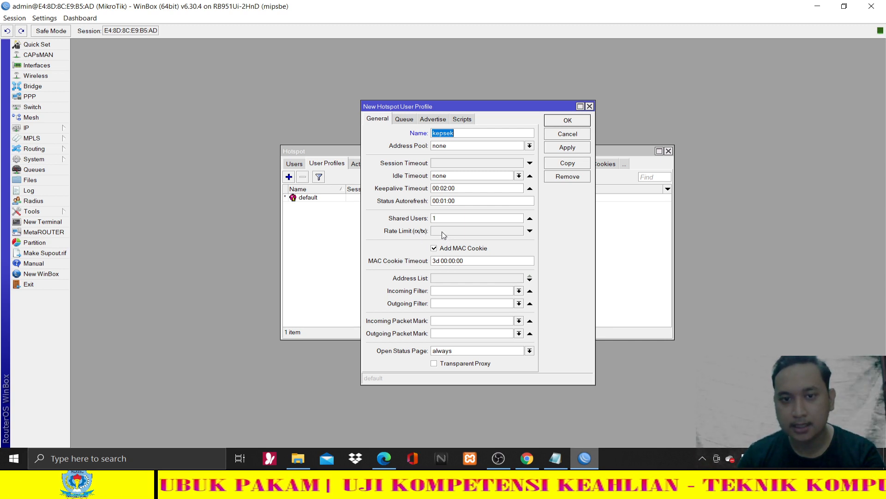
{"action": "left_click", "coordinate": [442, 231]}
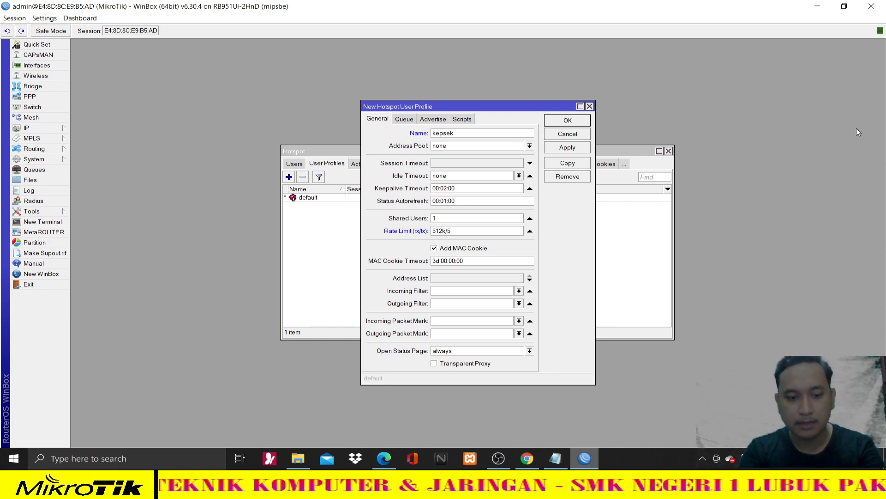
{"action": "type", "text": "512k/512k"}
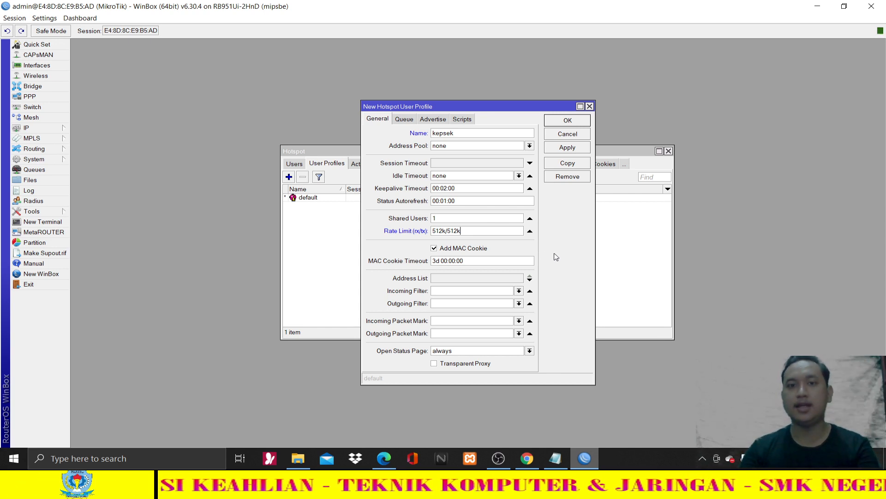
{"action": "left_click", "coordinate": [561, 151]}
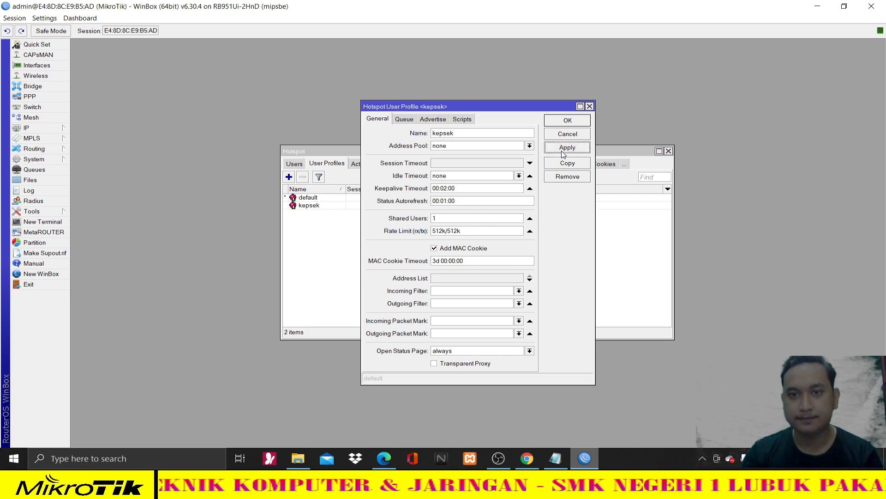
{"action": "left_click", "coordinate": [567, 121]}
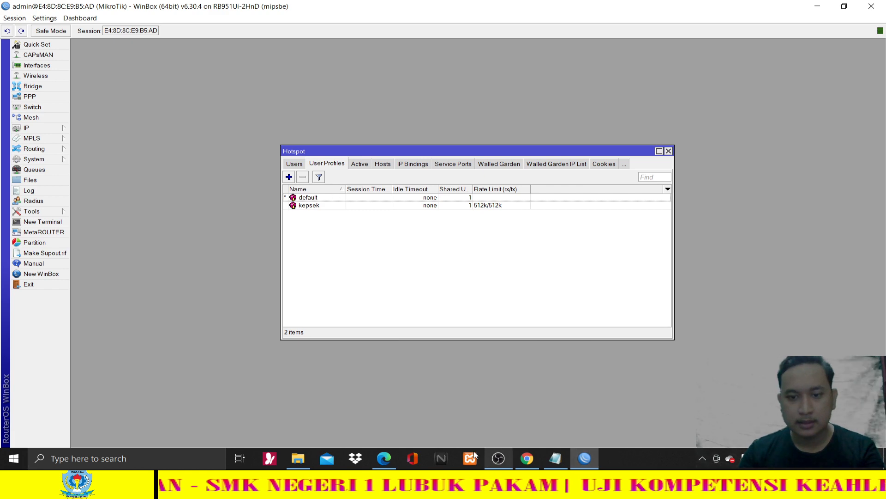
{"action": "left_click", "coordinate": [390, 457]}
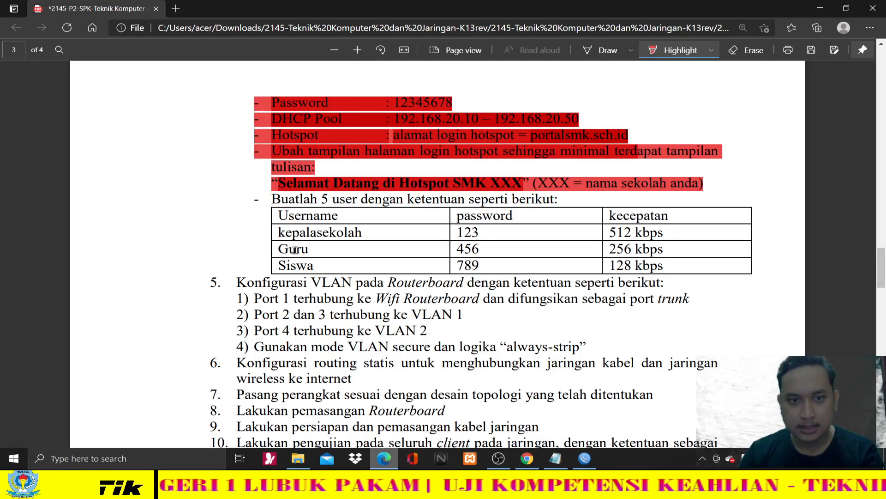
- Create a user profile named Guru with rx/tx rate limit 256k/256k, then apply and close it
{"action": "left_click", "coordinate": [391, 465]}
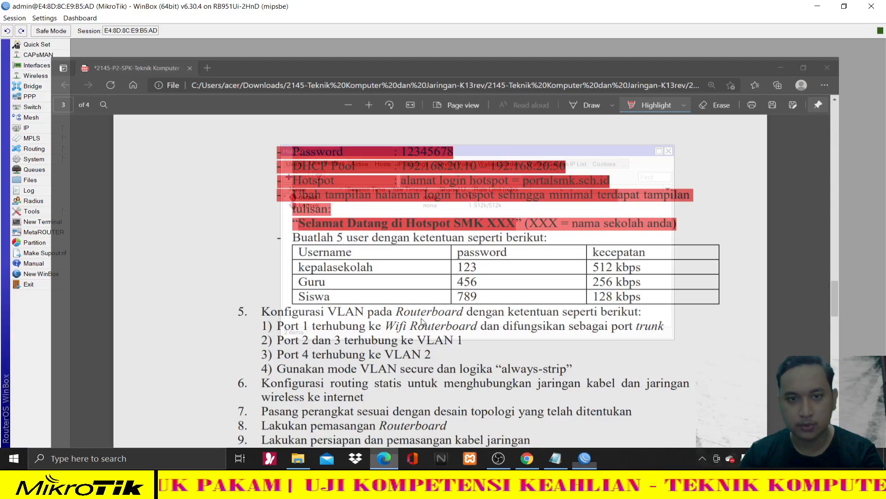
{"action": "left_click", "coordinate": [290, 177]}
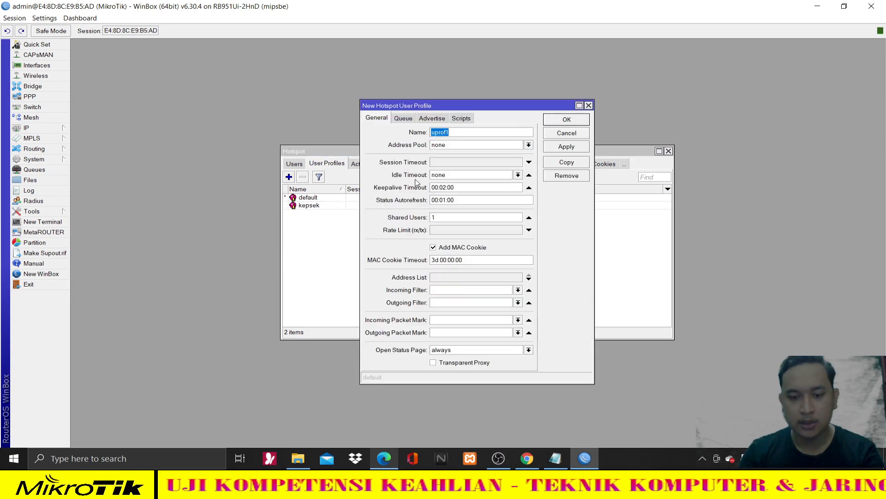
{"action": "type", "text": "Guru"}
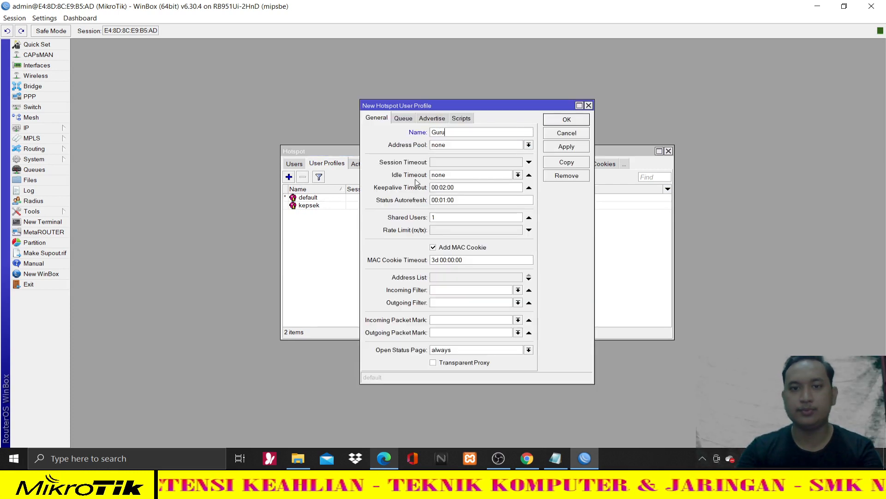
{"action": "left_click", "coordinate": [385, 459]}
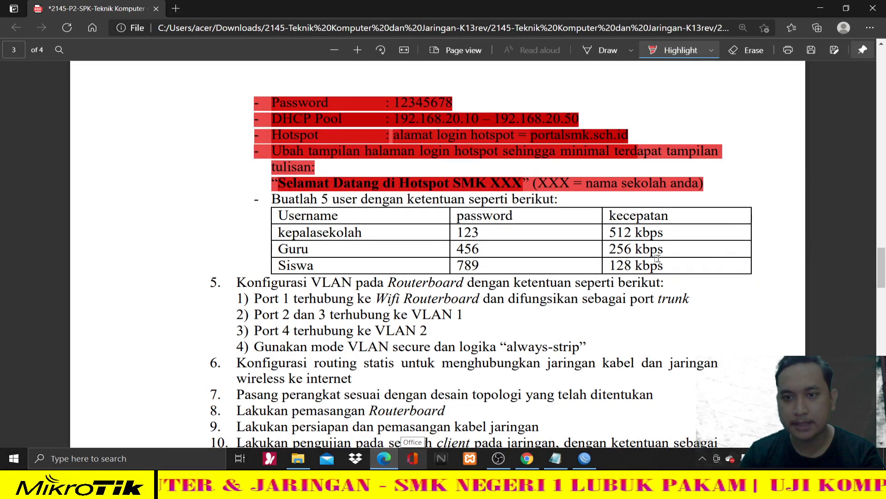
{"action": "left_click", "coordinate": [585, 459]}
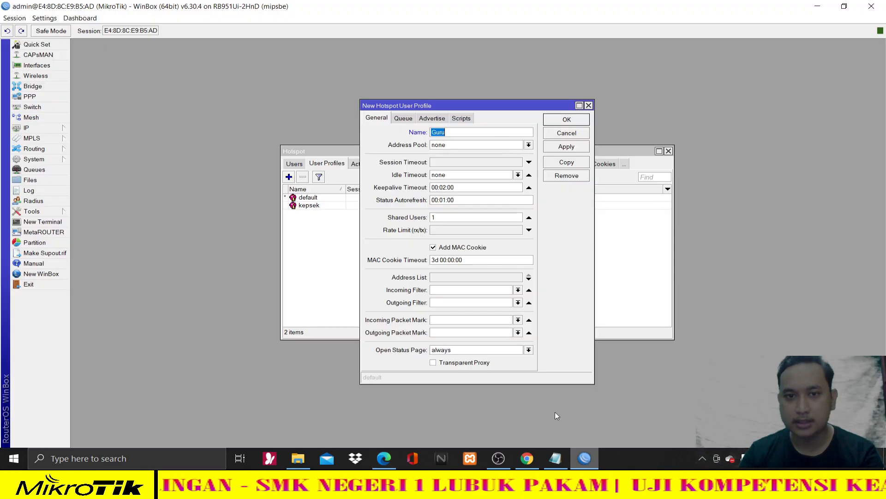
{"action": "left_click", "coordinate": [442, 231]}
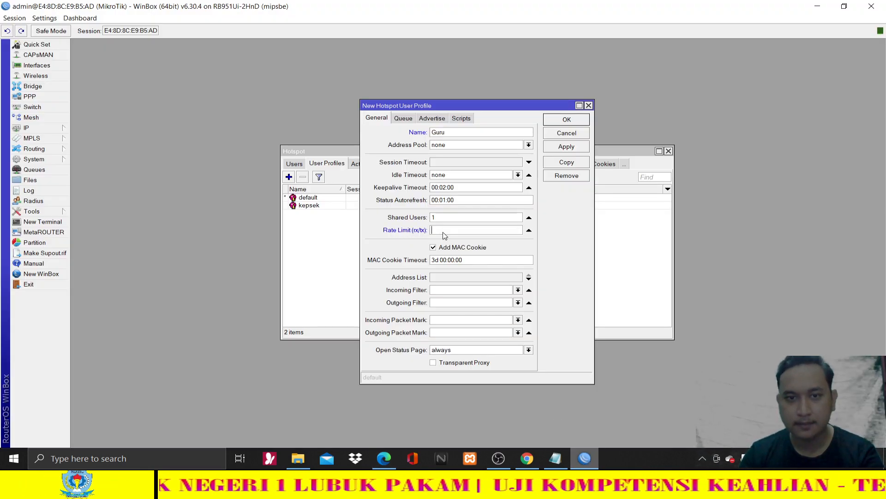
{"action": "type", "text": "356"}
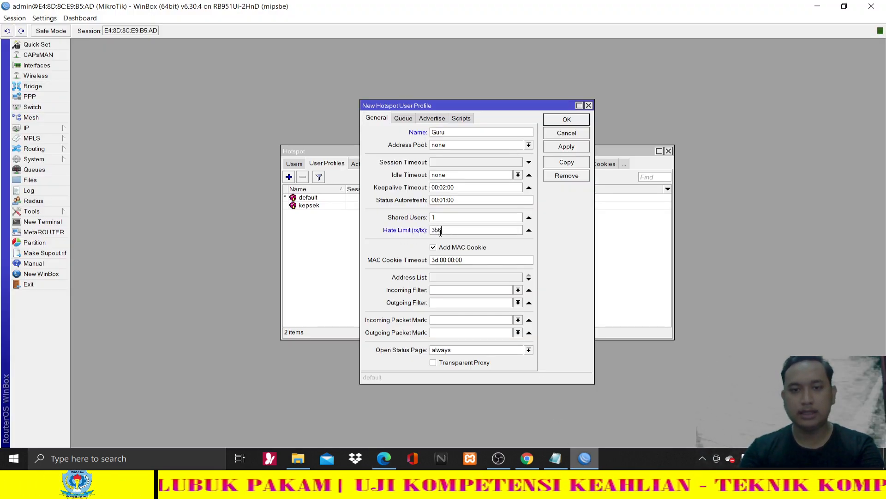
{"action": "key", "text": "BackSpace"}
{"action": "key", "text": "BackSpace"}
{"action": "type", "text": "256"}
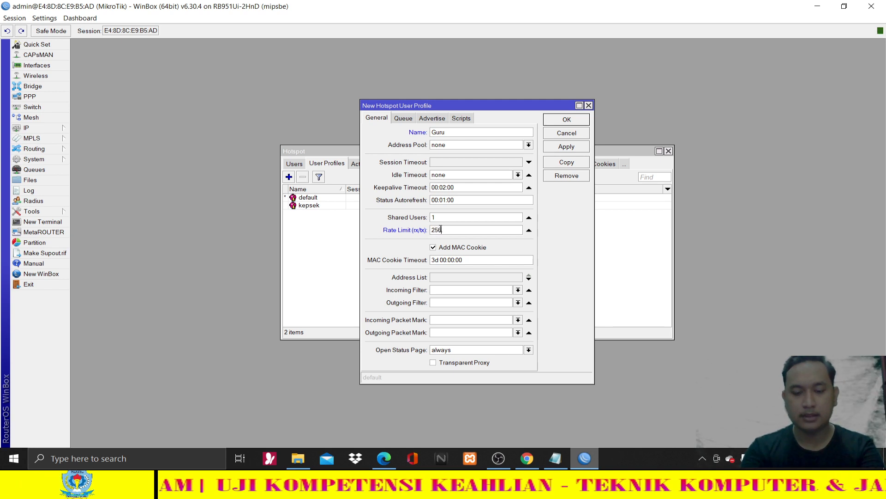
{"action": "type", "text": "k"}
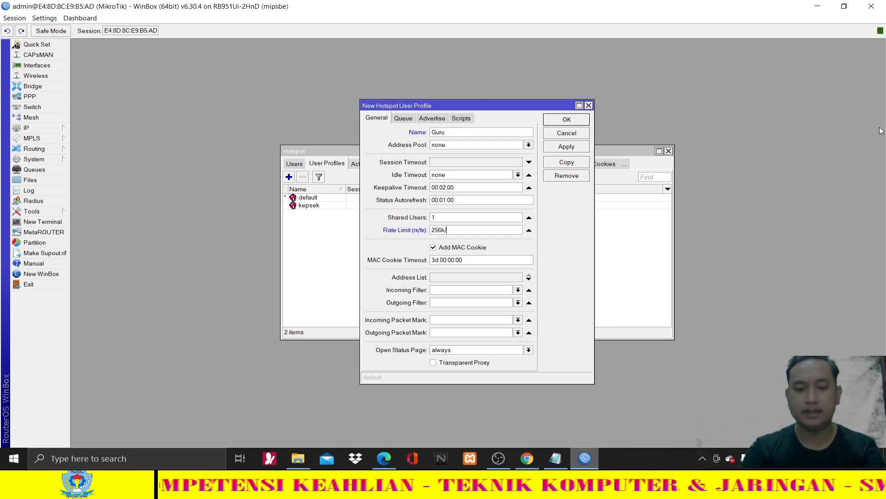
{"action": "type", "text": "/256"}
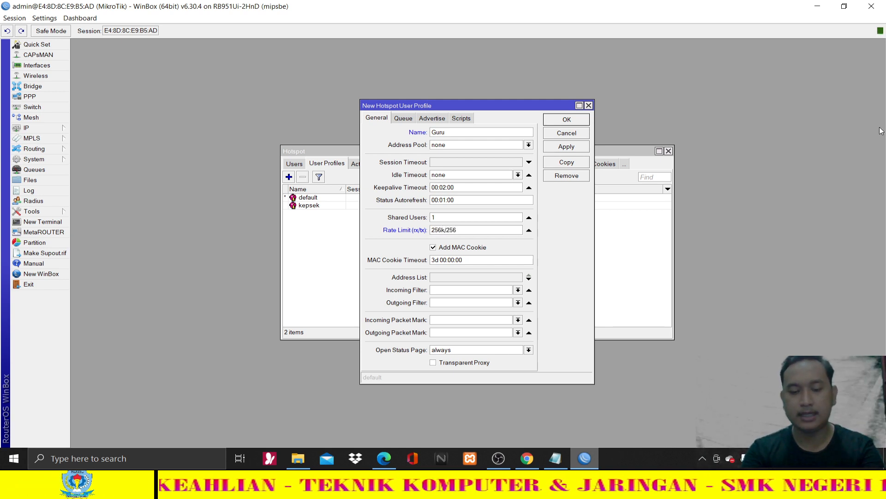
{"action": "type", "text": "k"}
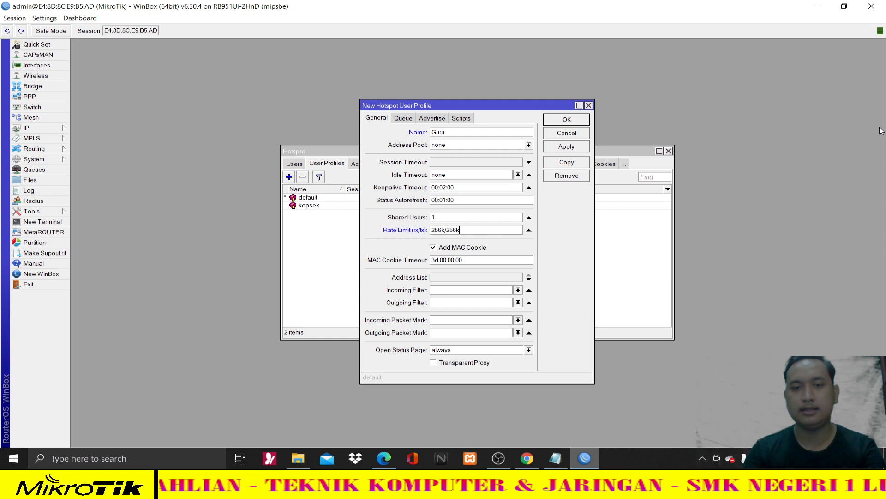
{"action": "left_click", "coordinate": [579, 150]}
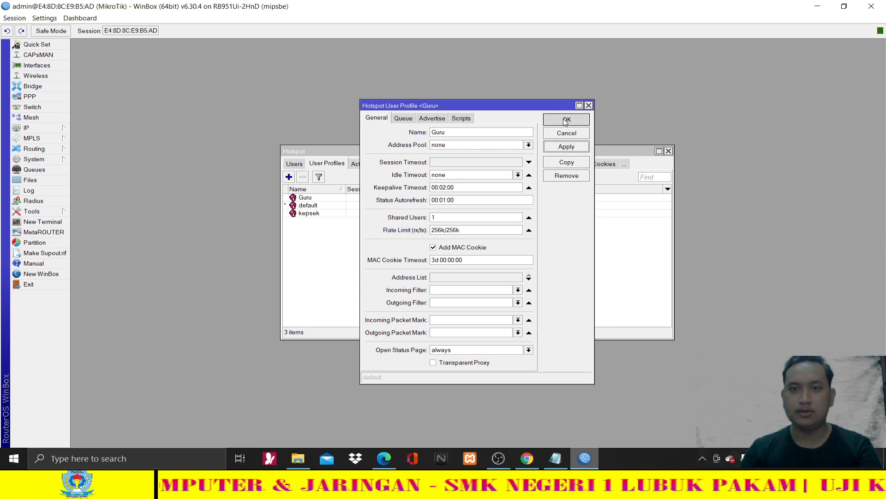
{"action": "left_click", "coordinate": [567, 120]}
- Create the Siswa hotspot user profile with 1 shared user and a 128k/128k rate limit
{"action": "left_click", "coordinate": [289, 177]}
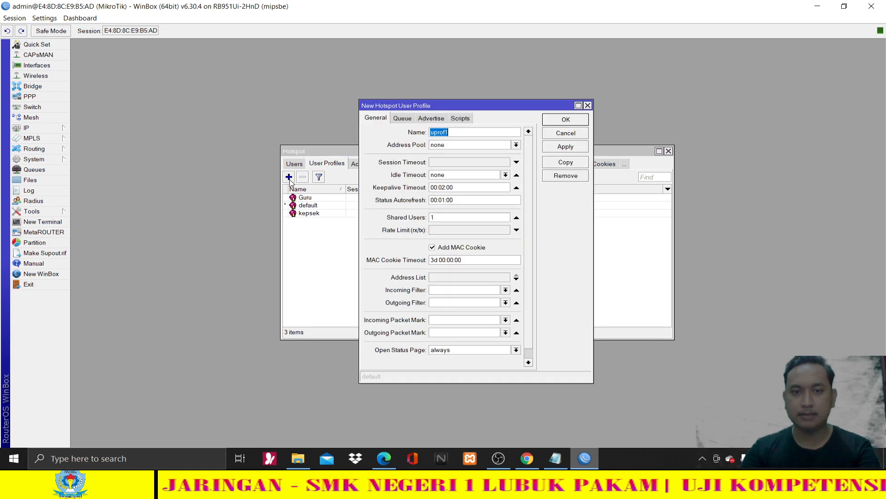
{"action": "type", "text": "Siswa"}
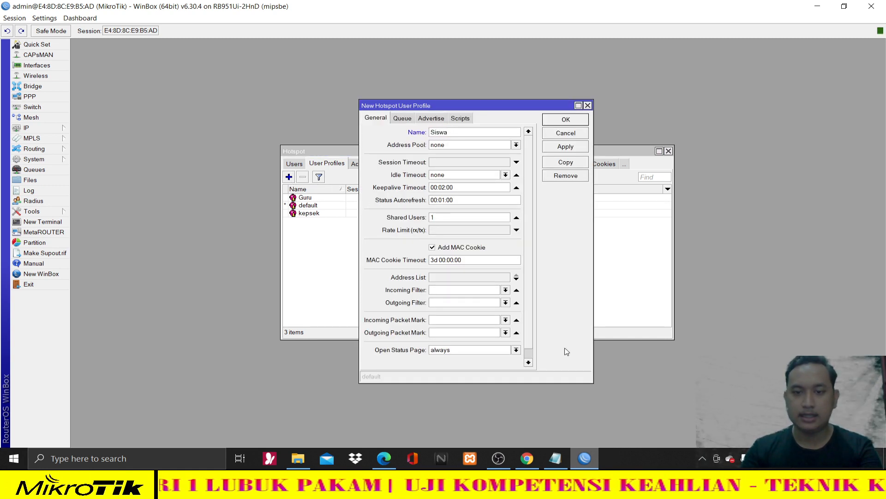
{"action": "left_click", "coordinate": [383, 458]}
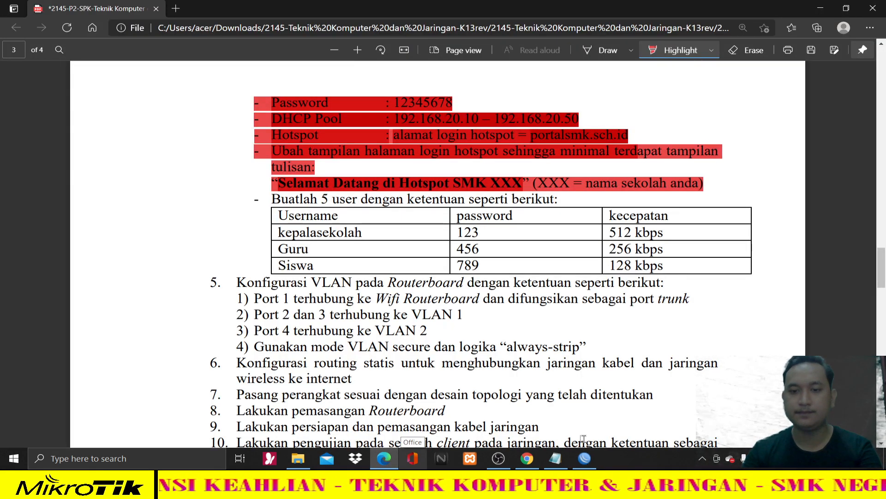
{"action": "left_click", "coordinate": [585, 458]}
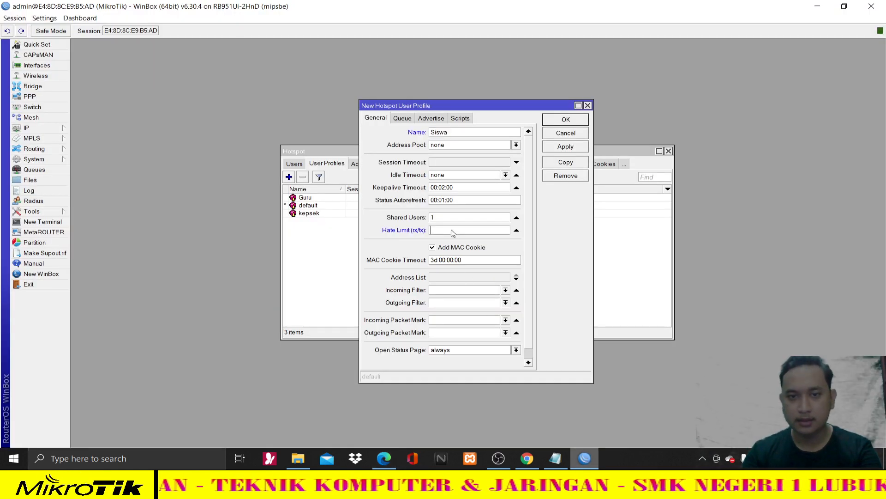
{"action": "type", "text": "128"}
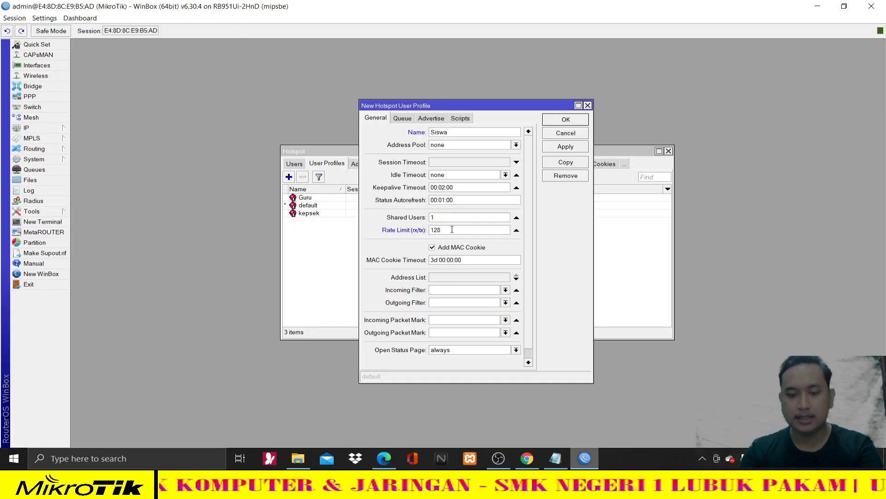
{"action": "type", "text": "k/1"}
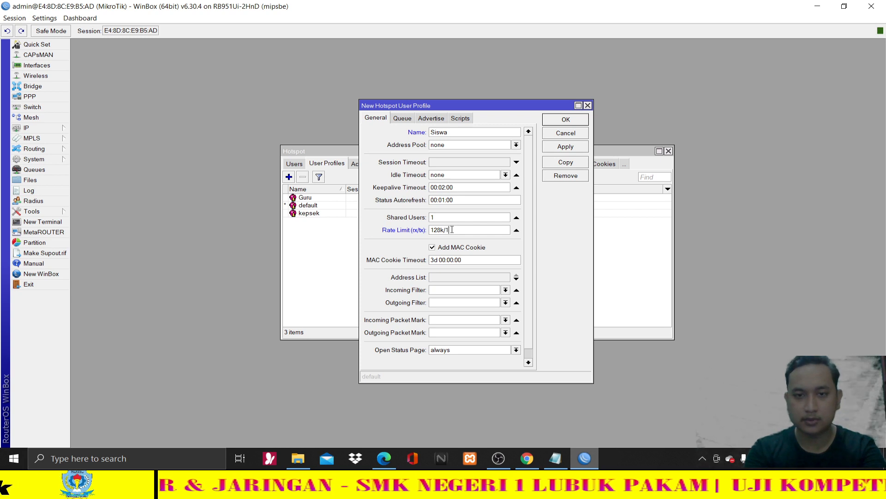
{"action": "type", "text": "28l"}
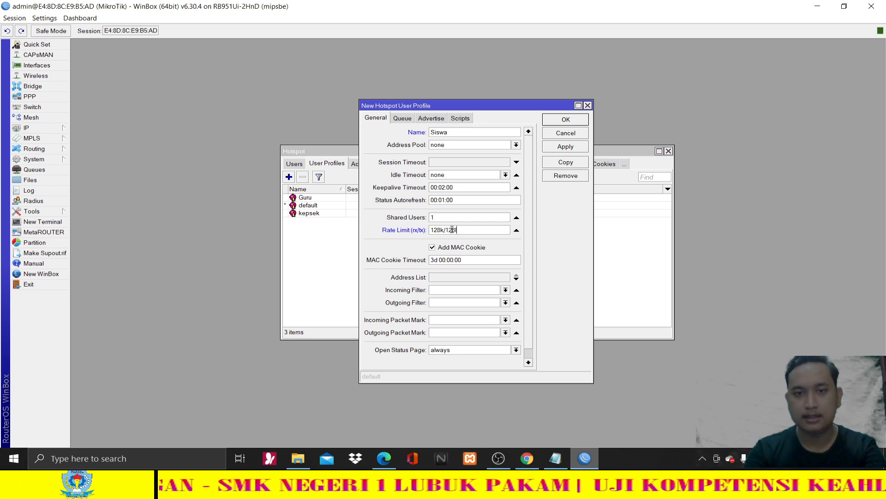
{"action": "key", "text": "BackSpace"}
{"action": "type", "text": "k"}
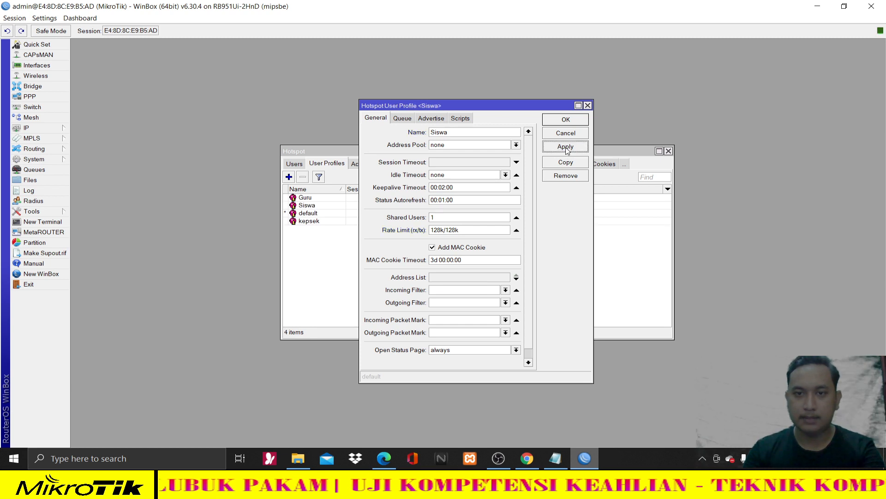
{"action": "left_click", "coordinate": [573, 120]}
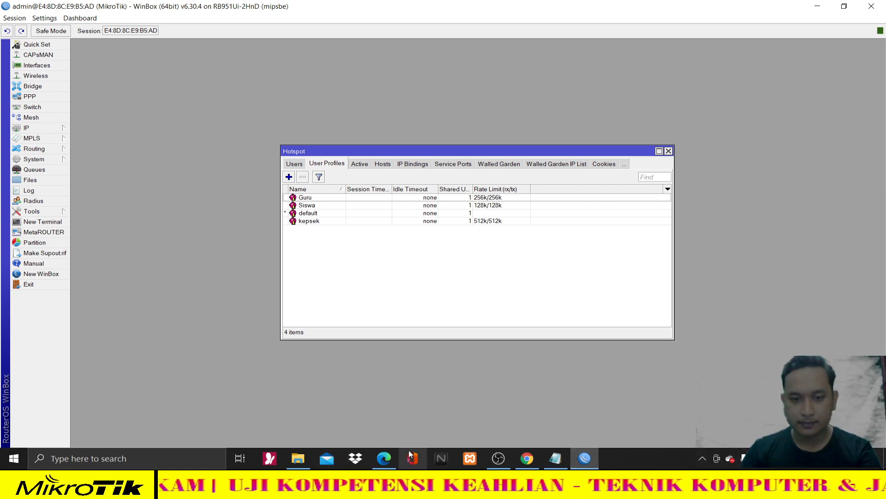
- Check the task sheet, then switch the Hotspot window to the Users tab listing only admin
{"action": "left_click", "coordinate": [384, 458]}
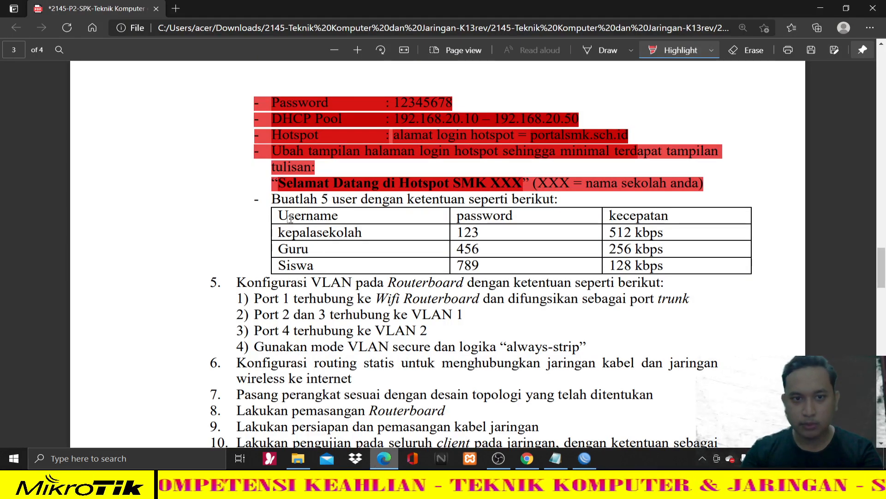
{"action": "left_click", "coordinate": [388, 459]}
{"action": "left_click", "coordinate": [294, 164]}
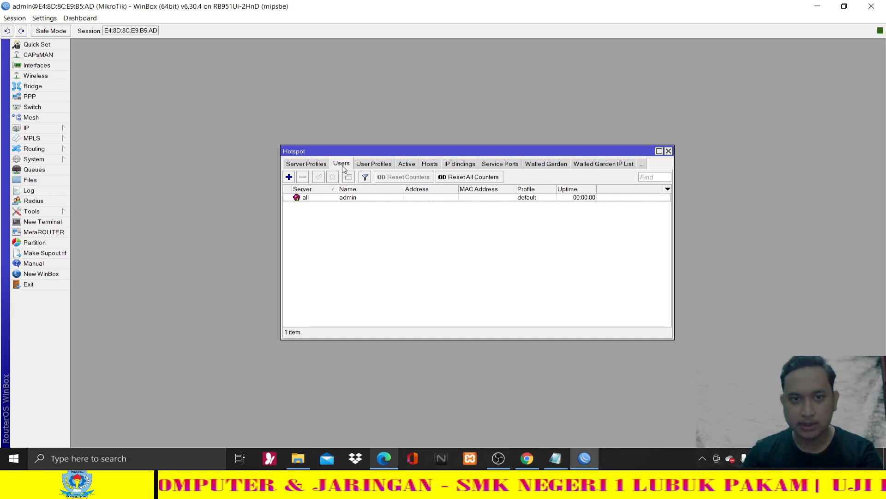
{"action": "left_click", "coordinate": [372, 164]}
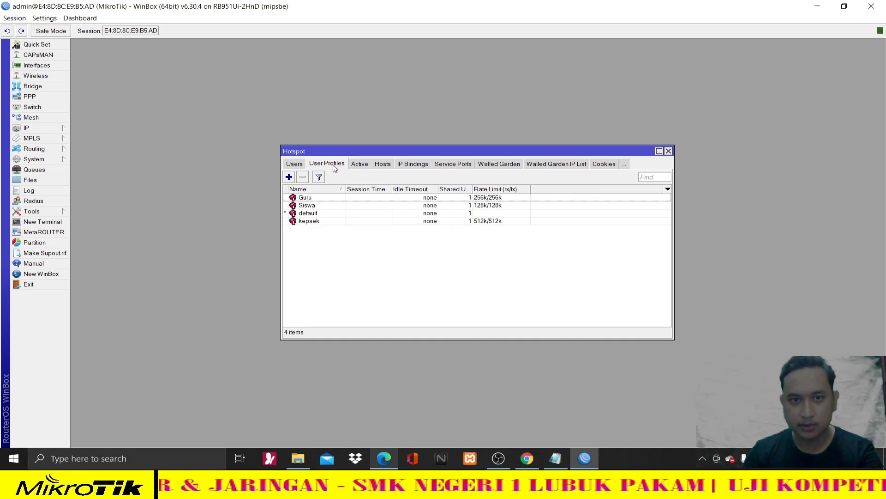
{"action": "left_click", "coordinate": [294, 164]}
{"action": "left_click", "coordinate": [359, 165]}
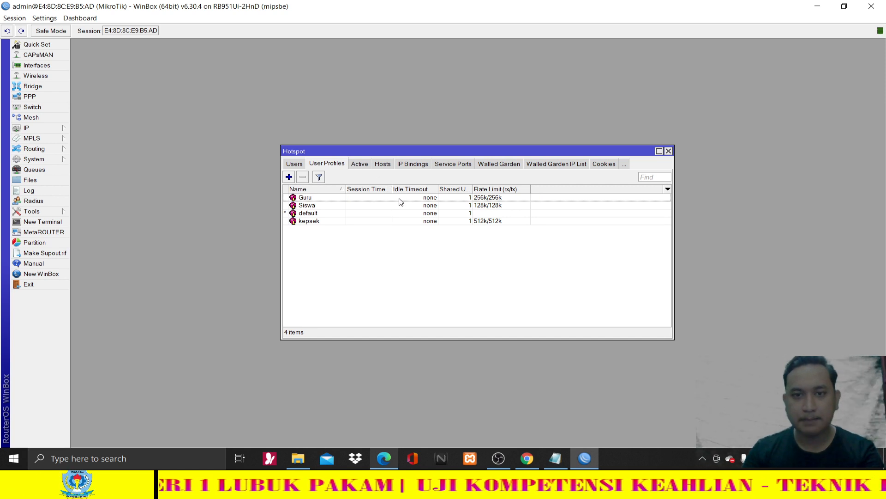
{"action": "left_click", "coordinate": [295, 164]}
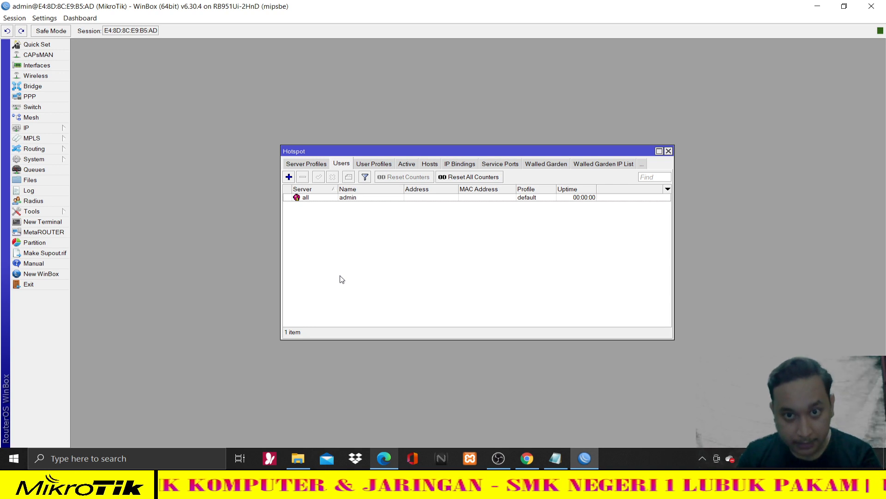
- Start a new hotspot user named kepsek1 on server hotspot1
{"action": "left_click", "coordinate": [288, 177]}
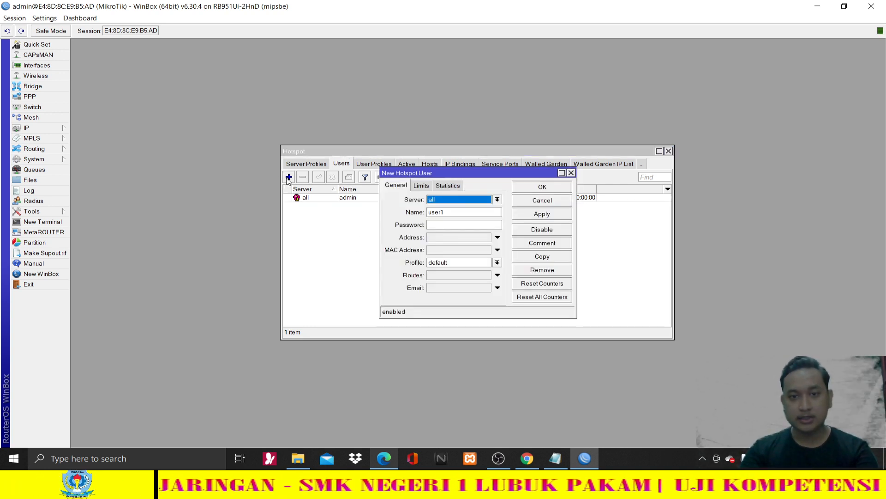
{"action": "left_click", "coordinate": [459, 199]}
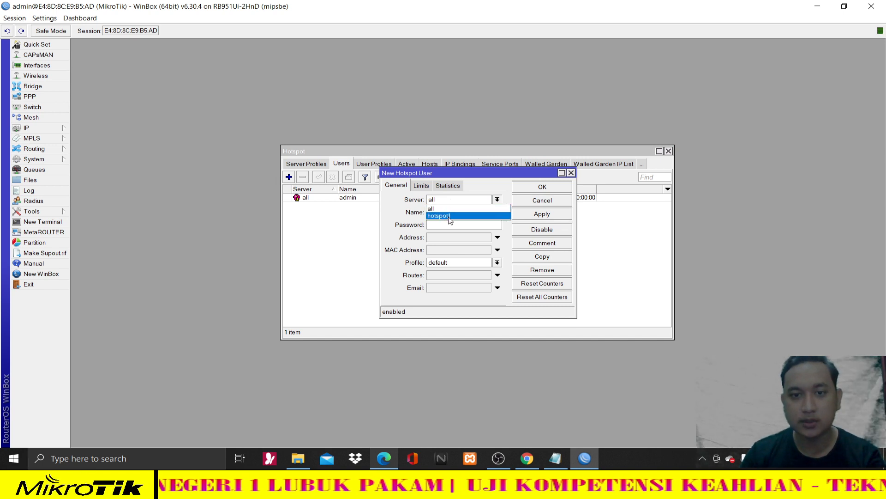
{"action": "left_click", "coordinate": [449, 216]}
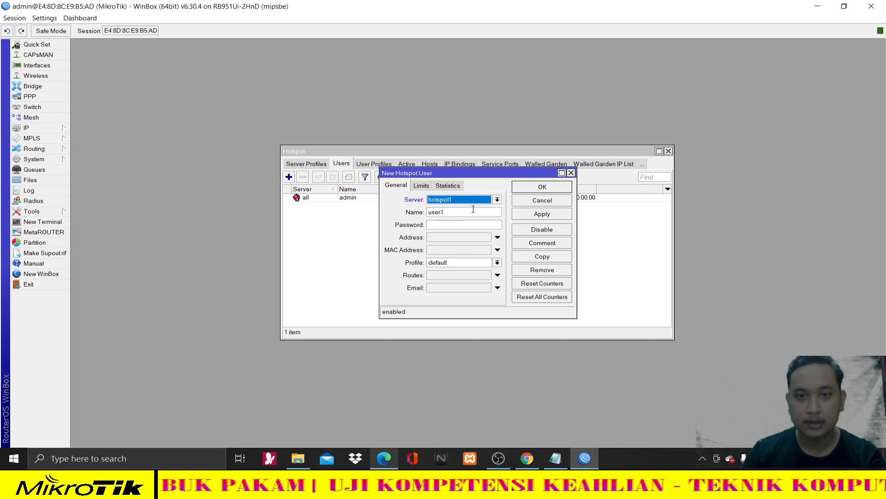
{"action": "key", "text": "Tab"}
{"action": "type", "text": "kepsek"}
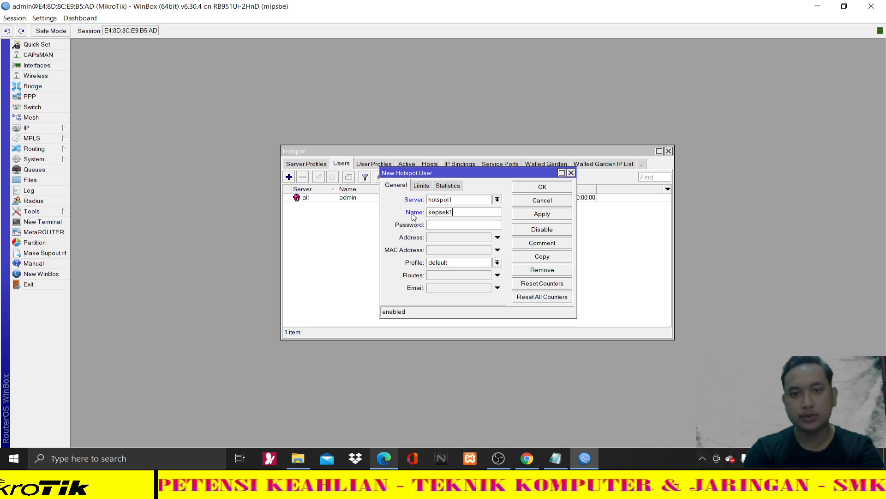
{"action": "type", "text": "1"}
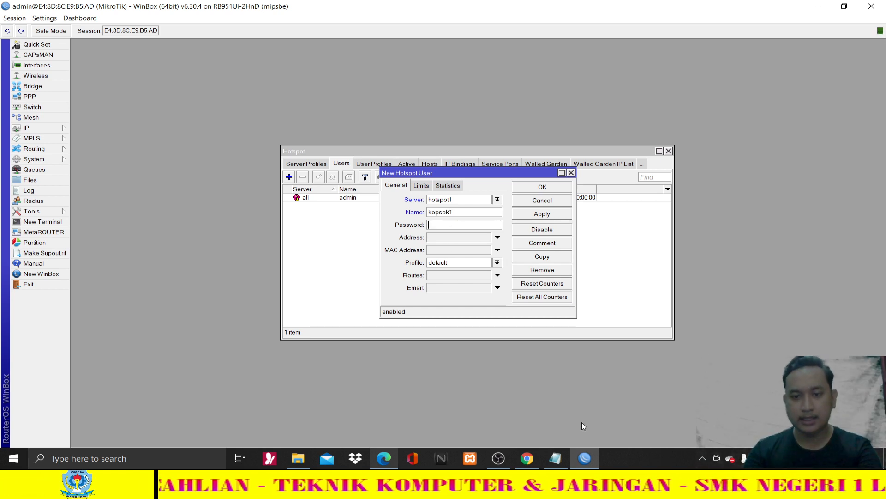
{"action": "left_click", "coordinate": [529, 458]}
{"action": "left_click", "coordinate": [531, 457]}
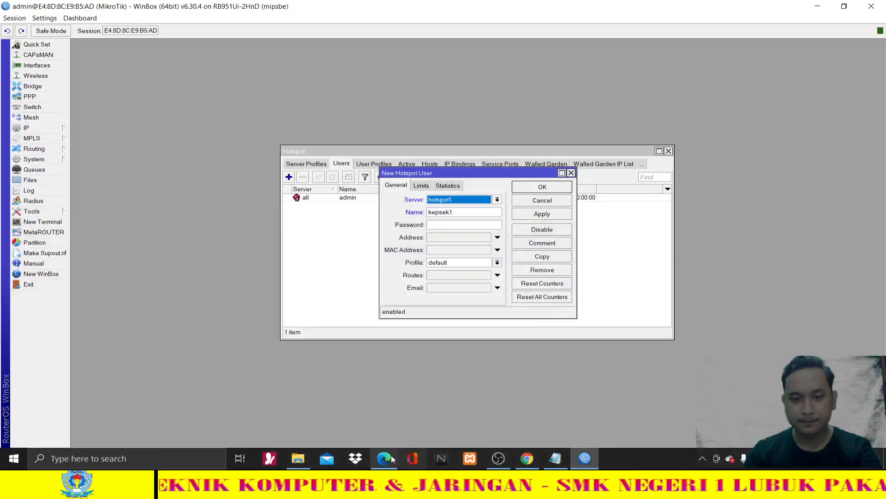
{"action": "left_click", "coordinate": [390, 455]}
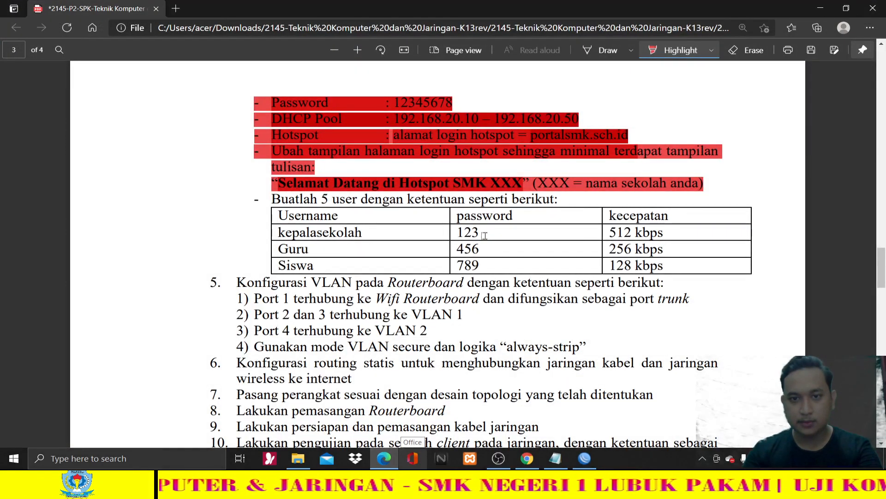
{"action": "left_click", "coordinate": [384, 458]}
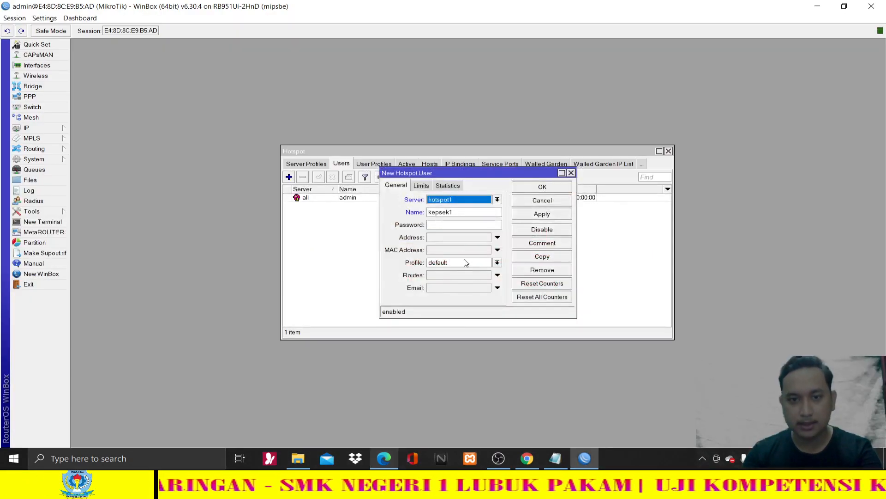
- Give kepsek1 its password and the kepsek profile, then apply and save
{"action": "left_click", "coordinate": [462, 223]}
{"action": "type", "text": "123"}
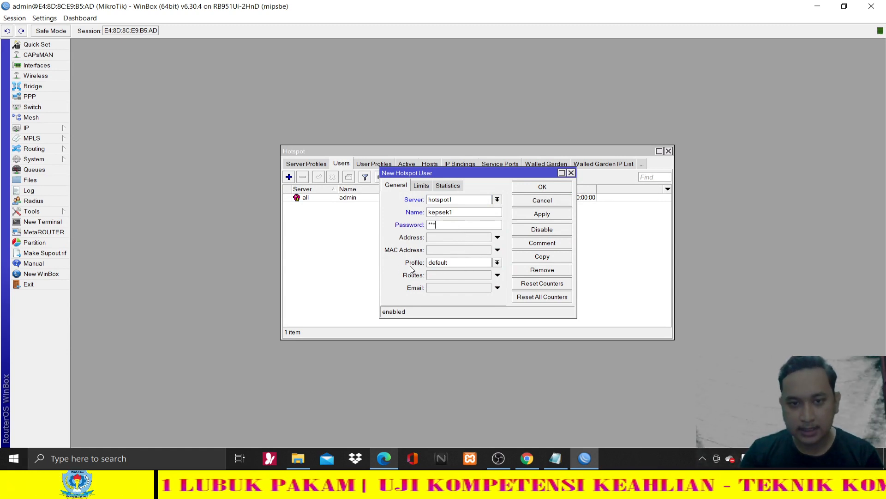
{"action": "left_click", "coordinate": [447, 266]}
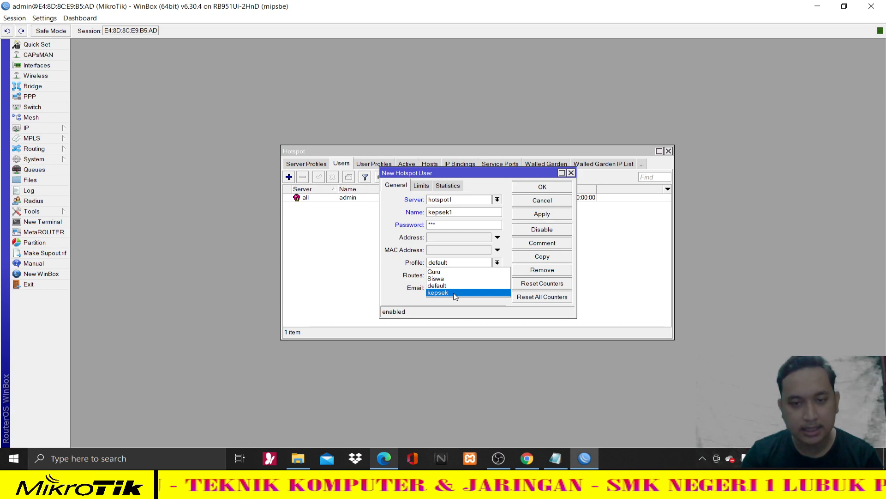
{"action": "left_click", "coordinate": [393, 459]}
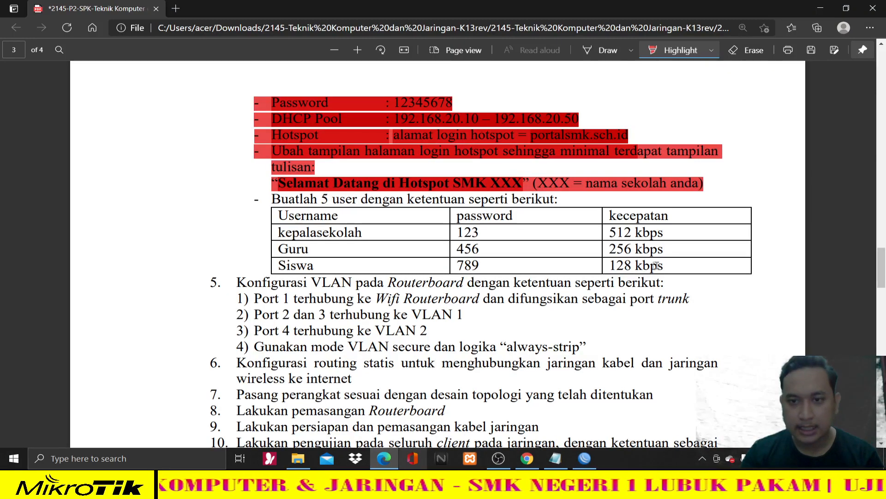
{"action": "left_click", "coordinate": [383, 457]}
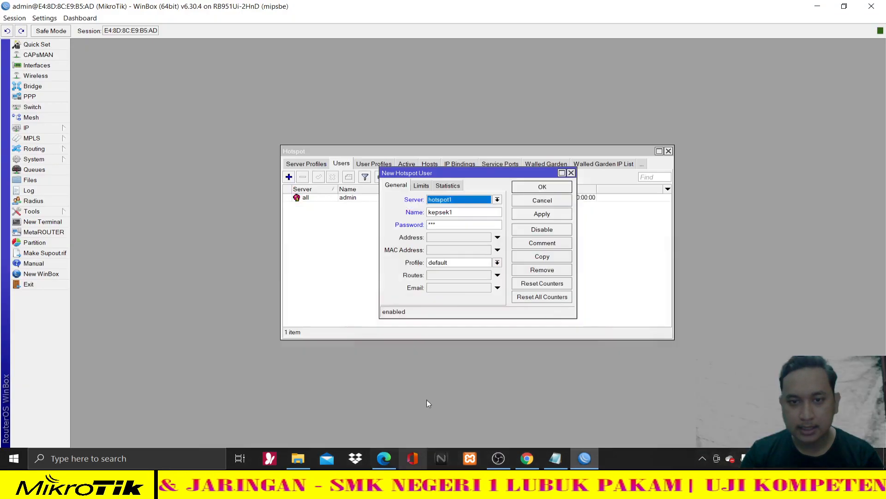
{"action": "left_click", "coordinate": [461, 263]}
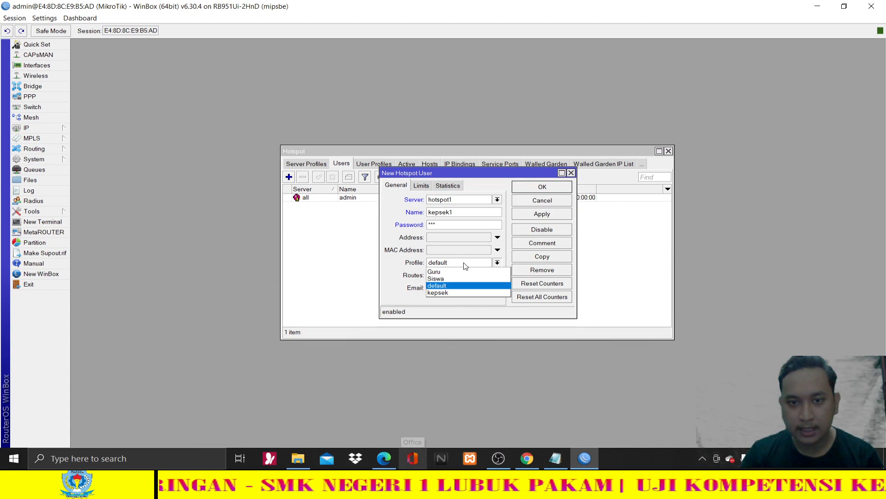
{"action": "left_click", "coordinate": [447, 293]}
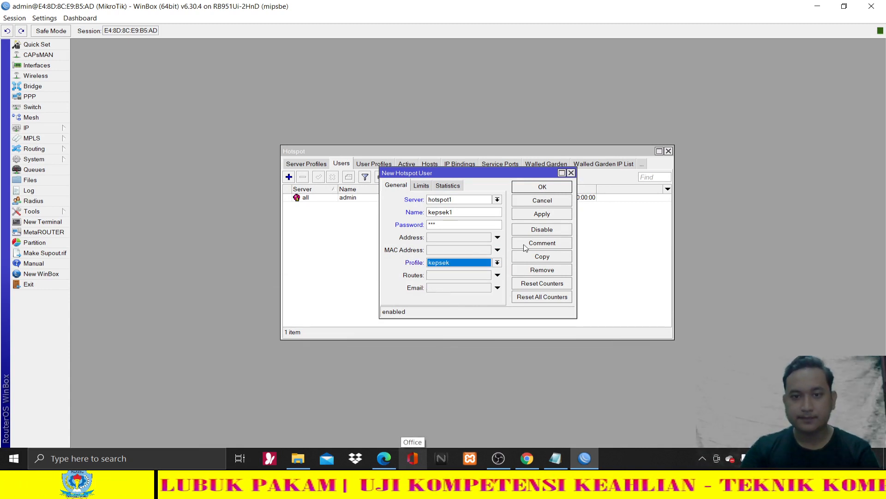
{"action": "left_click", "coordinate": [537, 217]}
{"action": "left_click", "coordinate": [543, 188]}
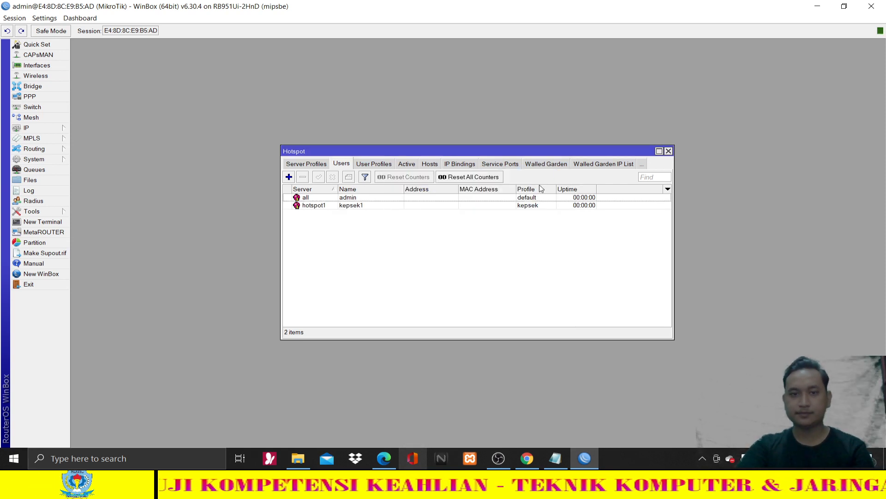
- Add hotspot user kepsek2 on hotspot1 with a password and the kepsek profile
{"action": "left_click", "coordinate": [289, 177]}
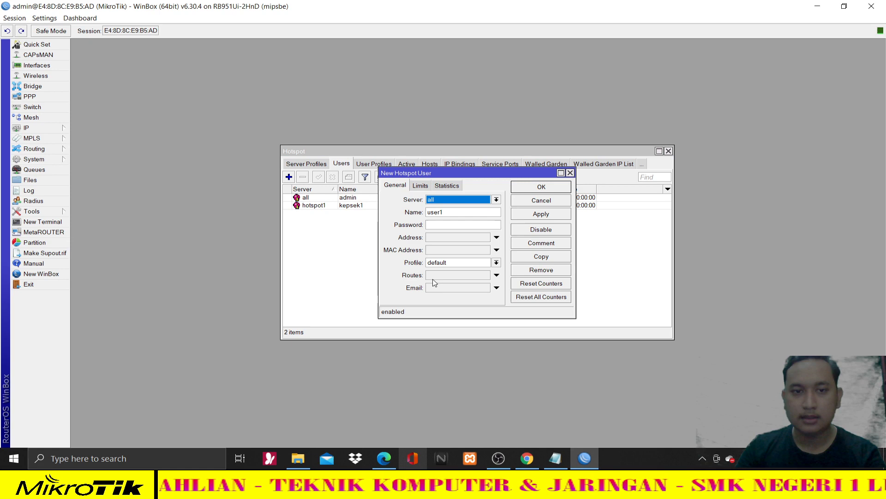
{"action": "left_click", "coordinate": [384, 459]}
{"action": "left_click", "coordinate": [384, 459]}
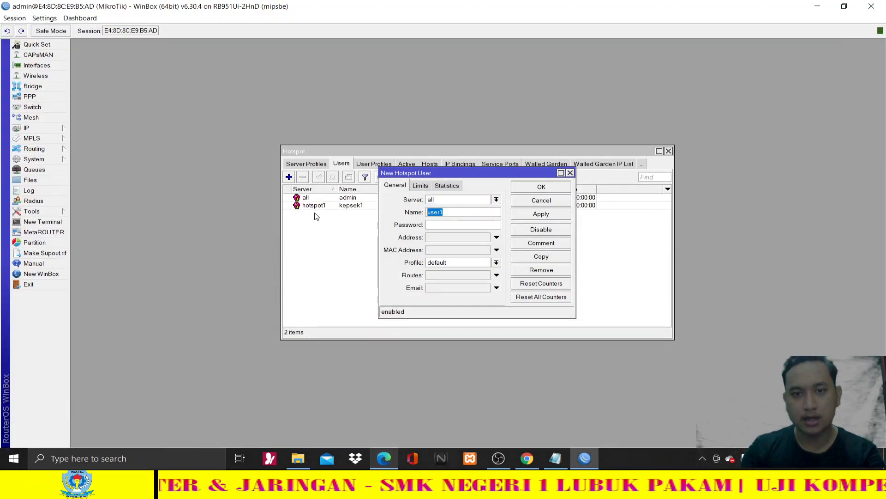
{"action": "type", "text": "sek"}
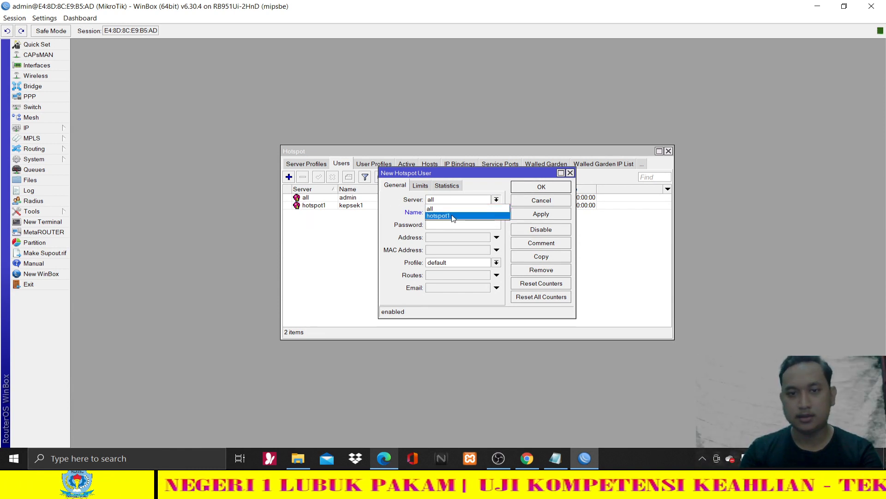
{"action": "left_click", "coordinate": [451, 216]}
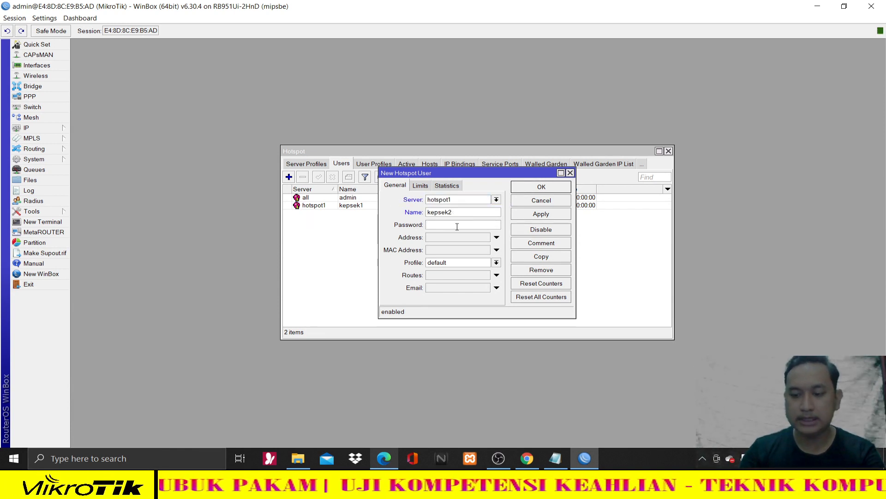
{"action": "type", "text": "12"}
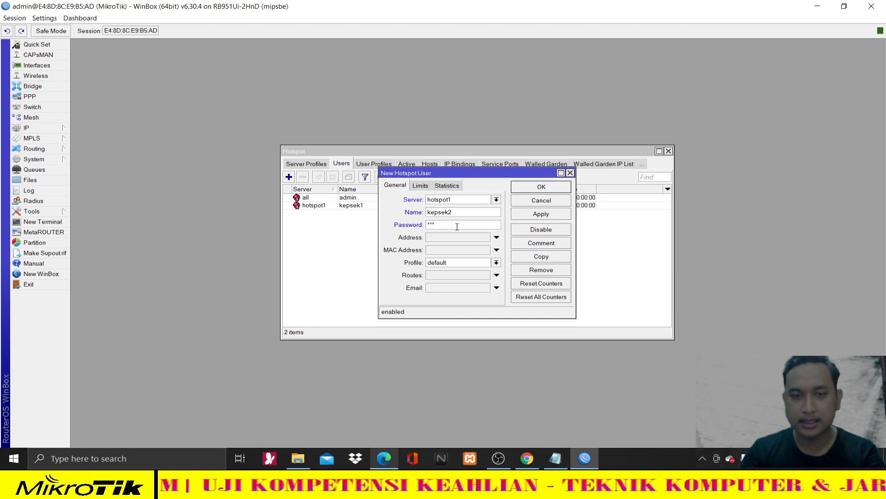
{"action": "left_click", "coordinate": [496, 262]}
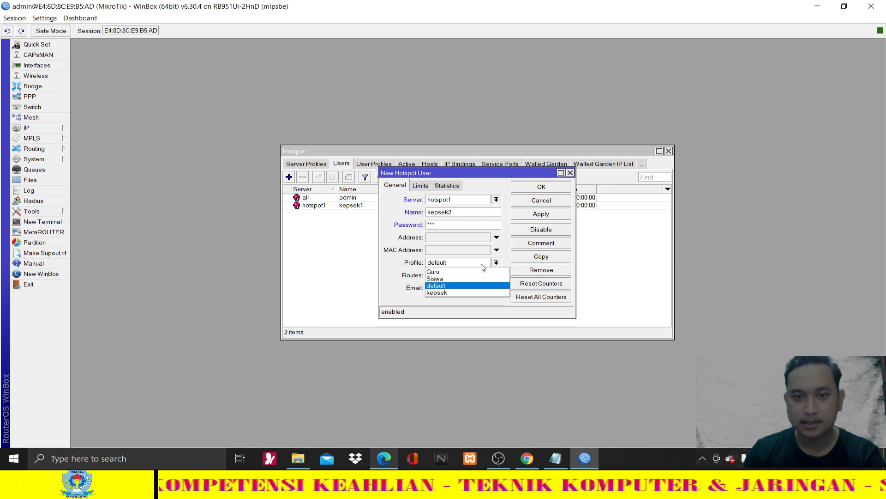
{"action": "left_click", "coordinate": [453, 292]}
{"action": "left_click", "coordinate": [560, 215]}
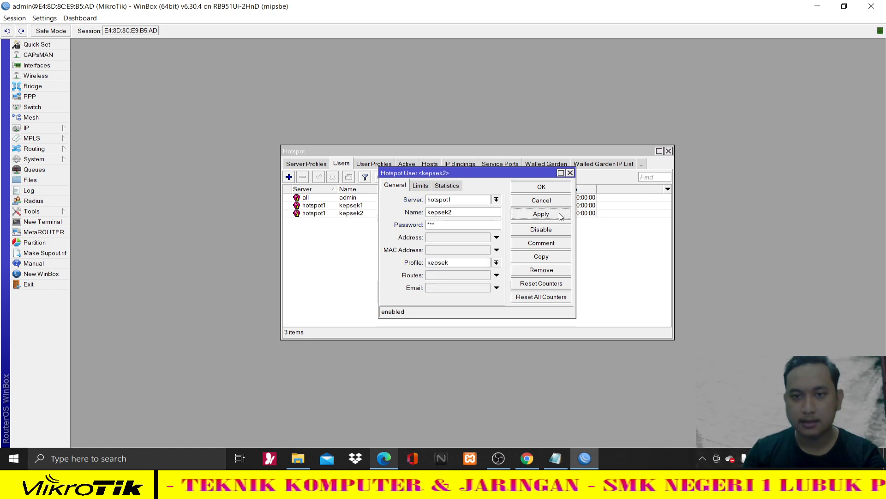
{"action": "left_click", "coordinate": [549, 189]}
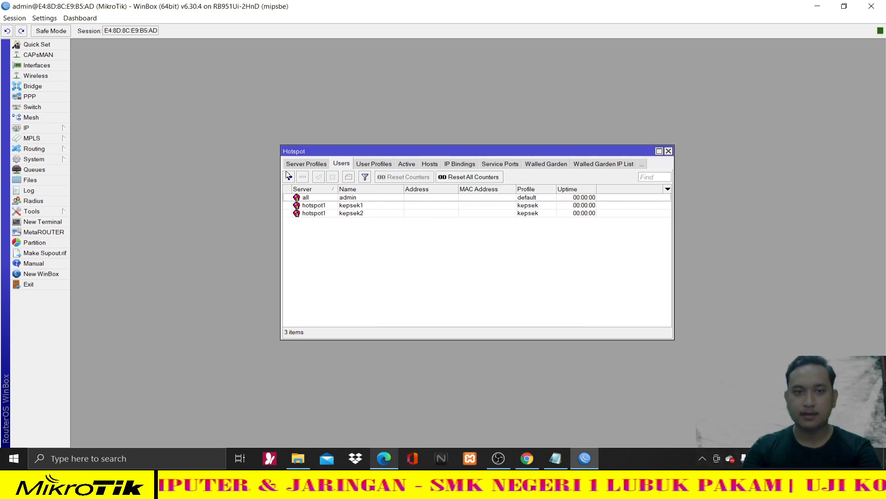
{"action": "key", "text": "alt+Tab"}
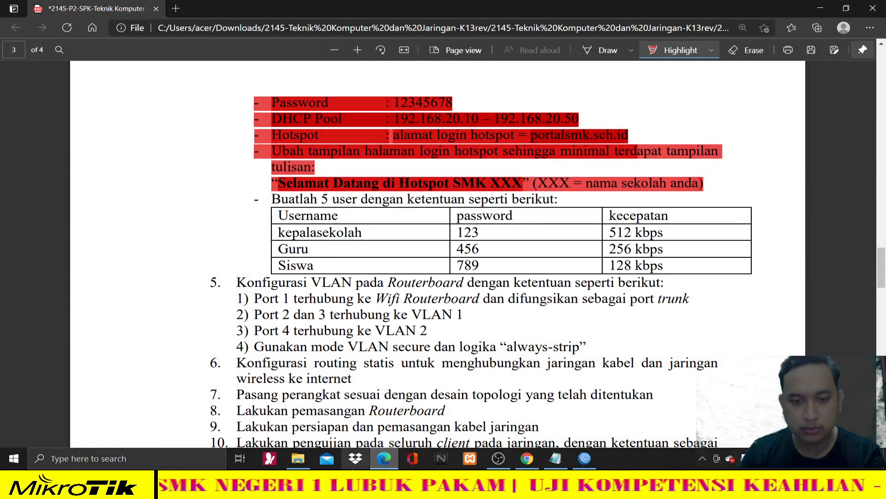
{"action": "key", "text": "alt+Tab"}
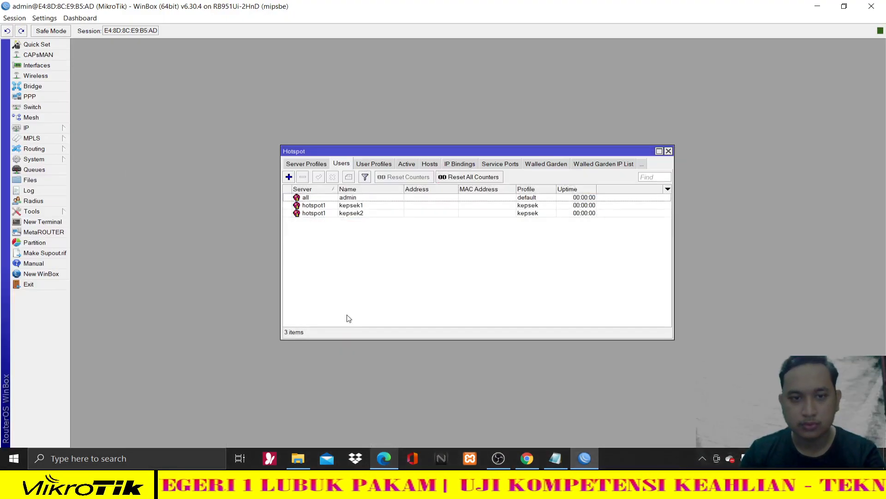
- Create user guru1 on server hotspot1, set its password, assign the Guru profile, and save
{"action": "left_click", "coordinate": [289, 177]}
{"action": "left_click", "coordinate": [448, 200]}
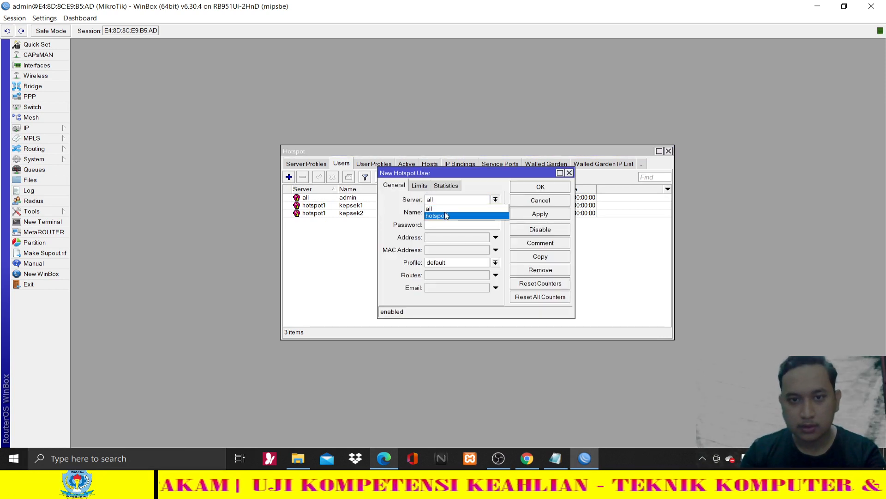
{"action": "left_click", "coordinate": [447, 216]}
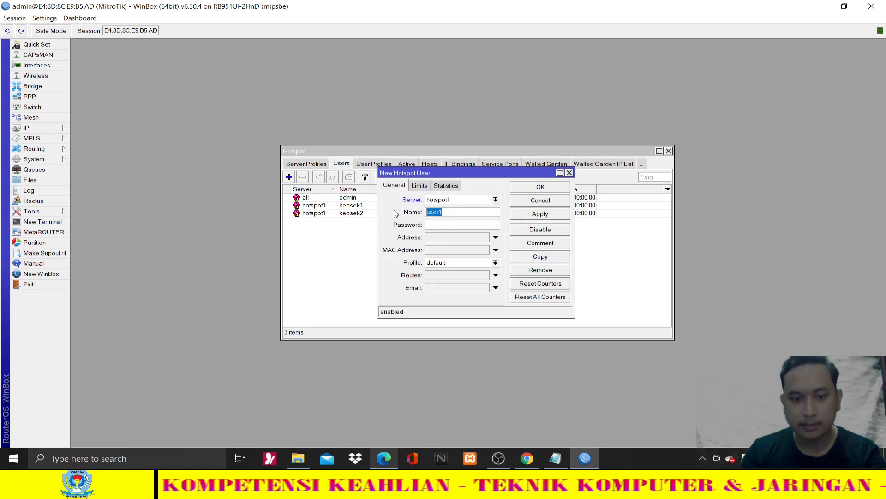
{"action": "type", "text": "guru1"}
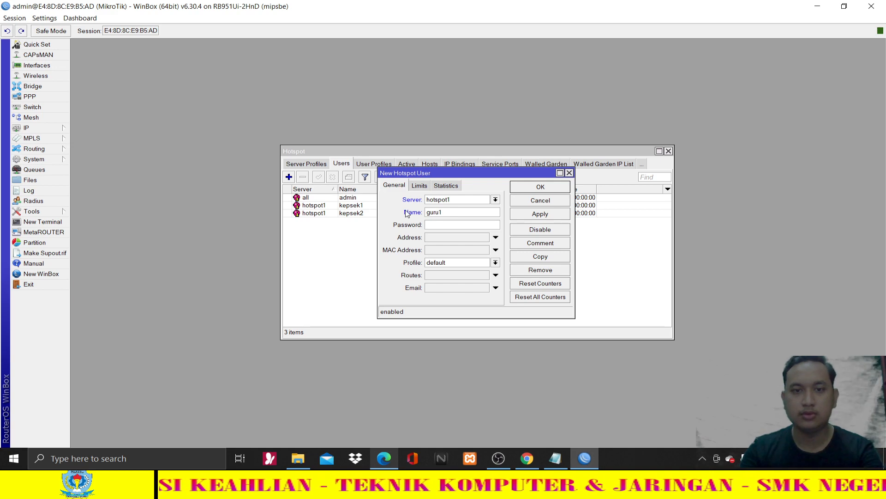
{"action": "left_click", "coordinate": [385, 458]}
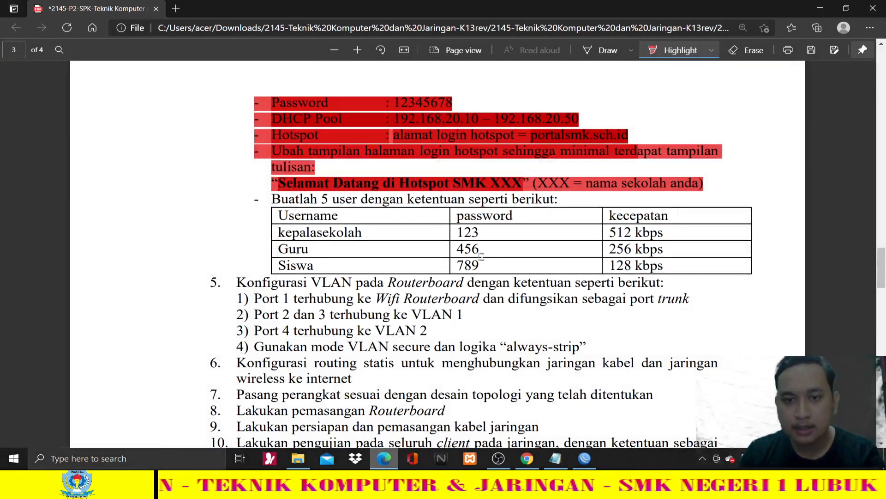
{"action": "left_click", "coordinate": [385, 458]}
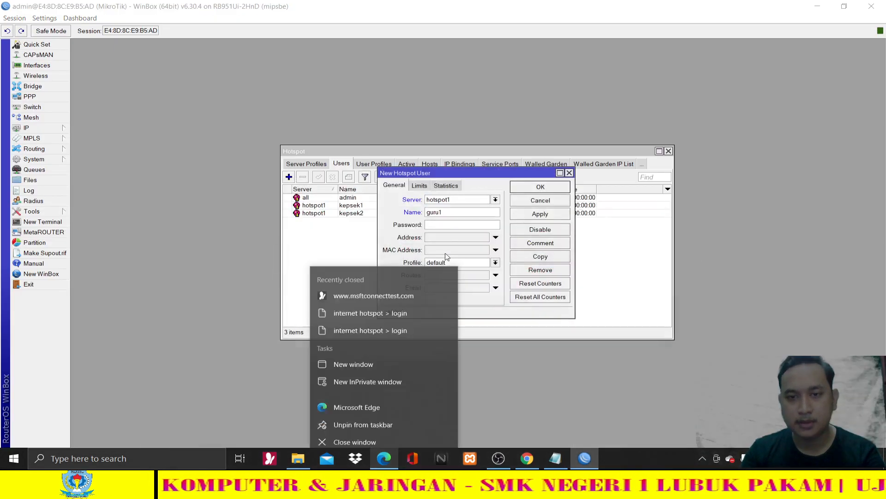
{"action": "left_click", "coordinate": [444, 225]}
{"action": "type", "text": "1"}
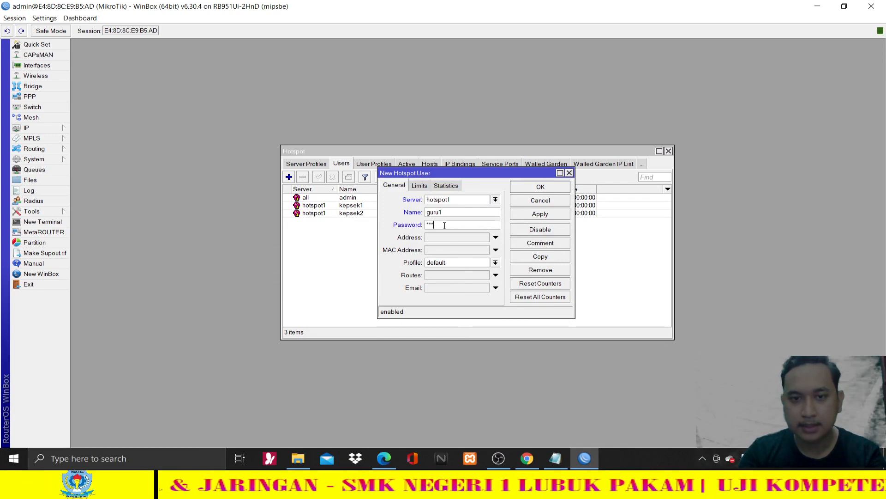
{"action": "left_click", "coordinate": [459, 263]}
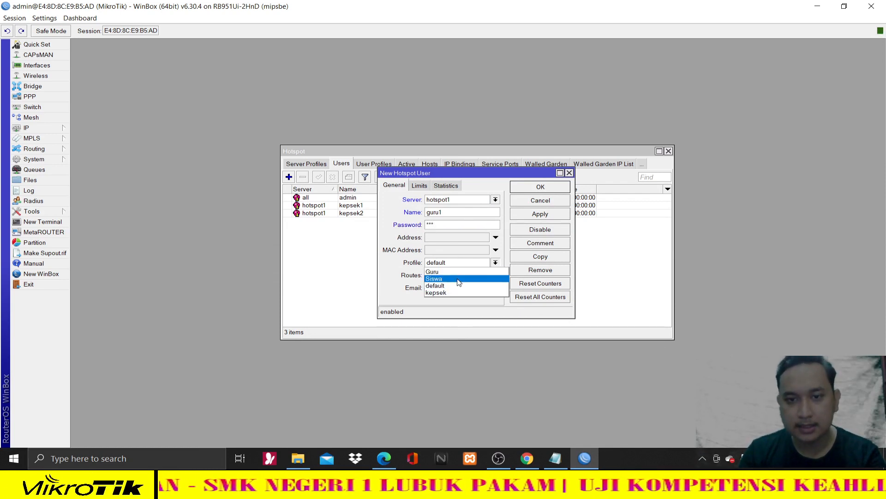
{"action": "left_click", "coordinate": [456, 273]}
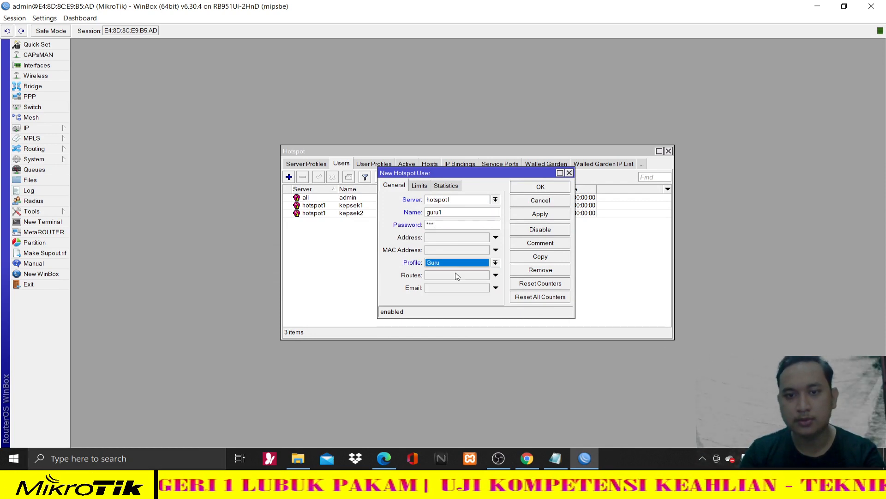
{"action": "left_click", "coordinate": [554, 215]}
{"action": "left_click", "coordinate": [550, 189]}
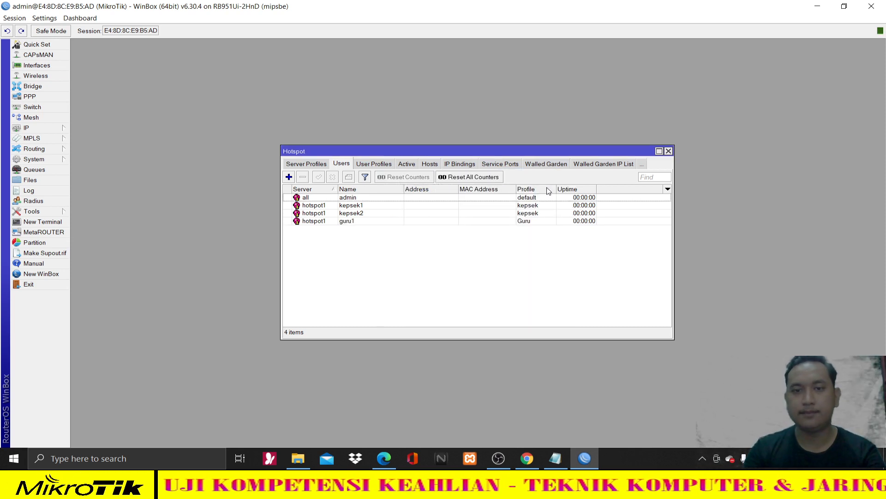
- Create user guru2 on hotspot1, replacing the user1 placeholder, with its password and Guru profile
{"action": "left_click", "coordinate": [289, 177]}
{"action": "left_click", "coordinate": [451, 203]}
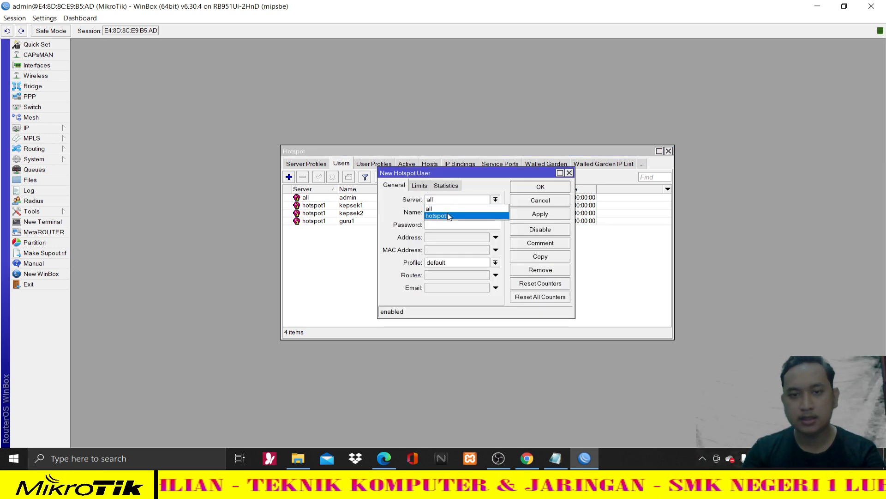
{"action": "left_click", "coordinate": [436, 216]}
{"action": "left_click", "coordinate": [458, 212]}
{"action": "type", "text": "user1"}
{"action": "type", "text": "guru"}
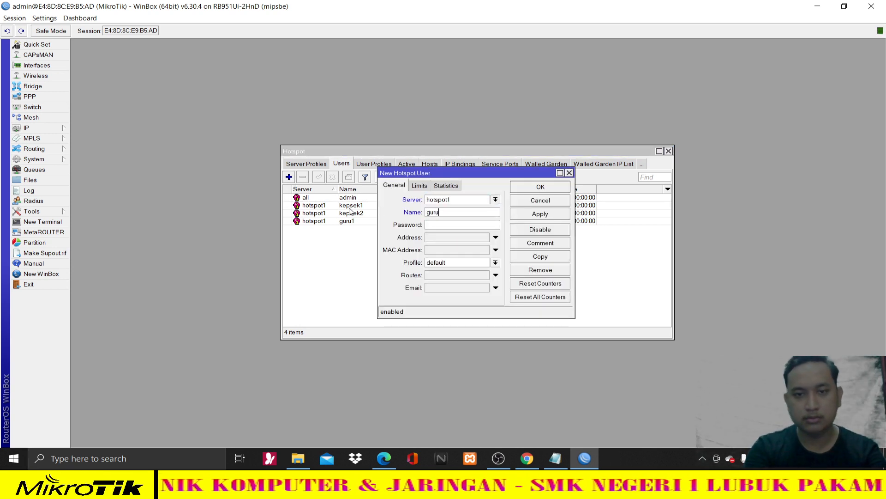
{"action": "type", "text": "2"}
{"action": "left_click", "coordinate": [453, 227]}
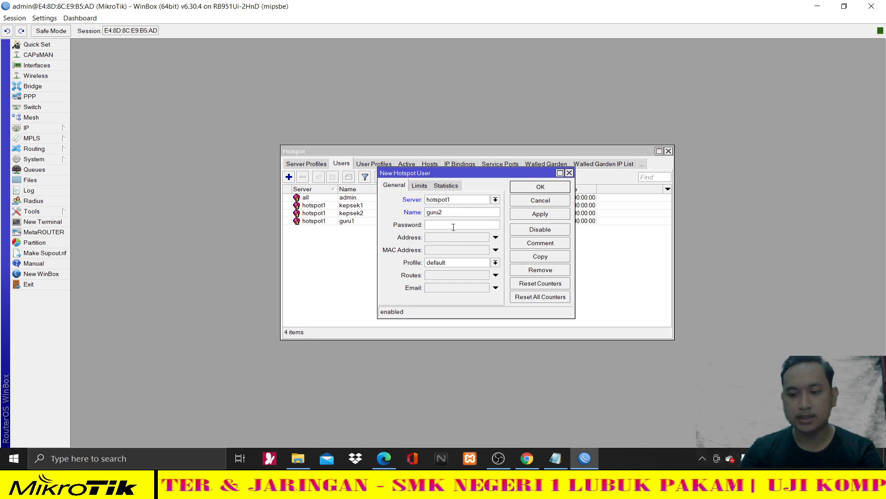
{"action": "type", "text": "**"}
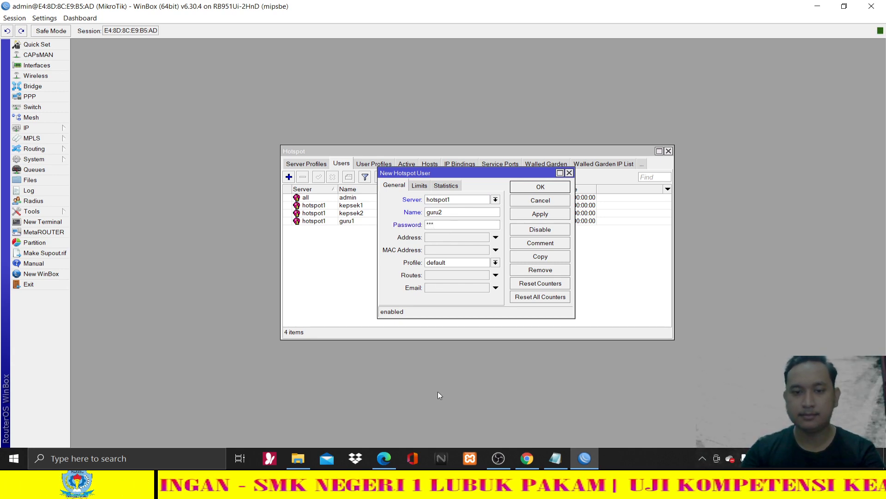
{"action": "left_click", "coordinate": [390, 454]}
{"action": "left_click", "coordinate": [390, 454]}
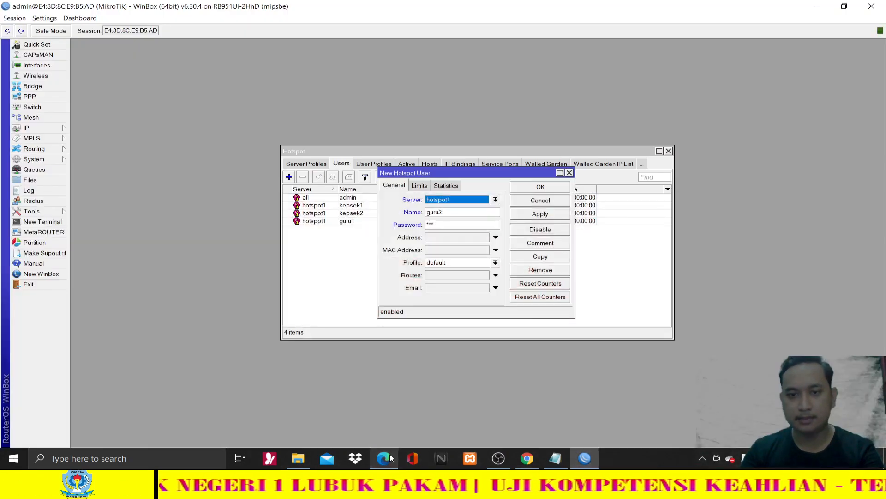
{"action": "left_click", "coordinate": [496, 262]}
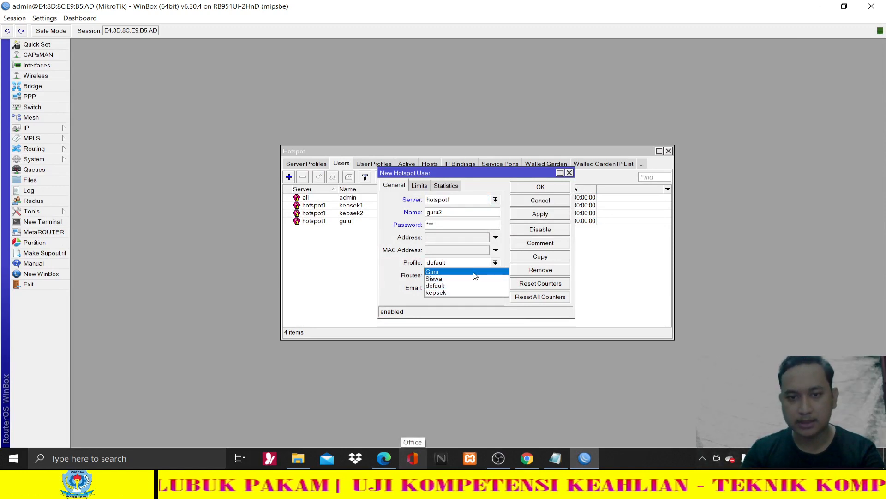
{"action": "left_click", "coordinate": [467, 271]}
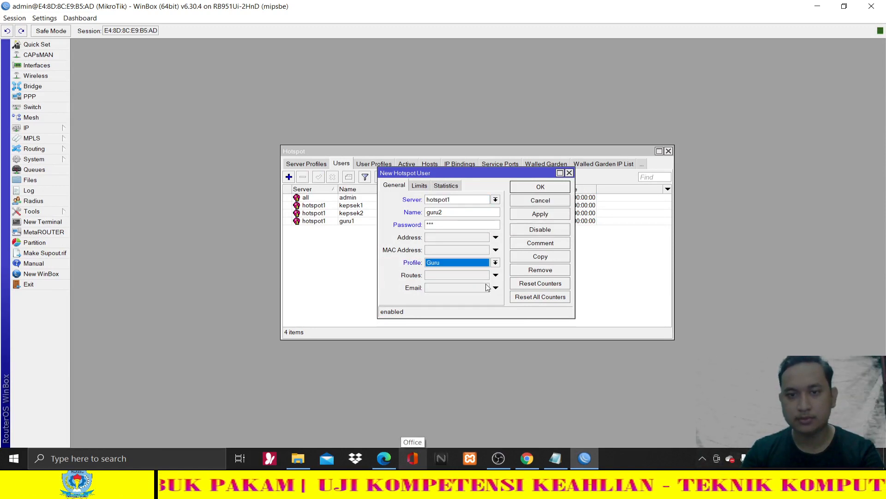
{"action": "left_click", "coordinate": [550, 214]}
{"action": "left_click", "coordinate": [549, 188]}
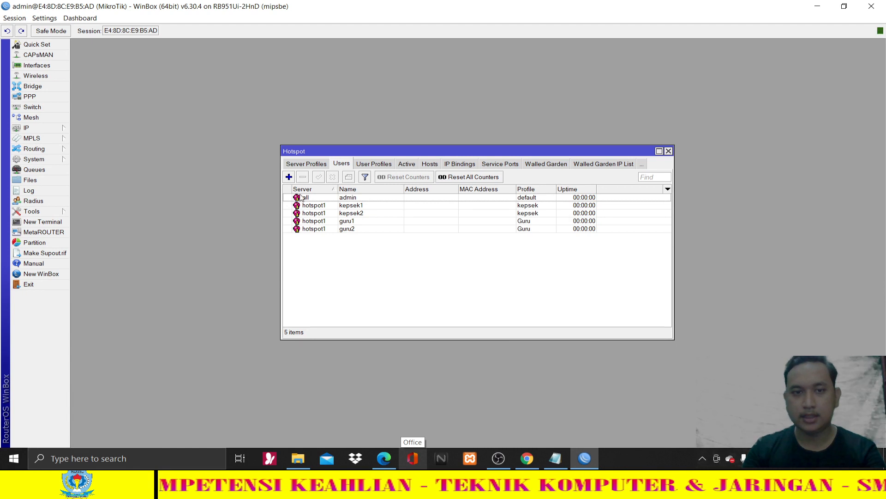
- Start a new hotspot user on hotspot1 and rename the user1 placeholder to siswa
{"action": "left_click", "coordinate": [289, 177]}
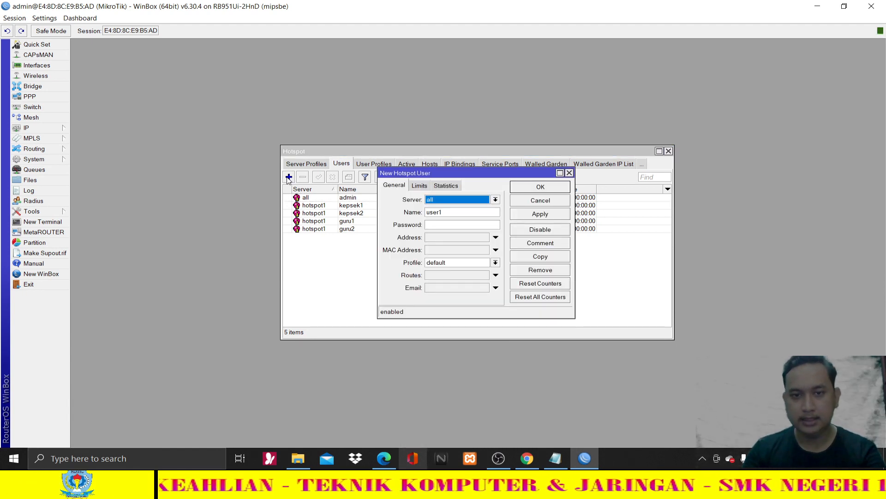
{"action": "left_click", "coordinate": [443, 199]}
{"action": "left_click", "coordinate": [444, 215]}
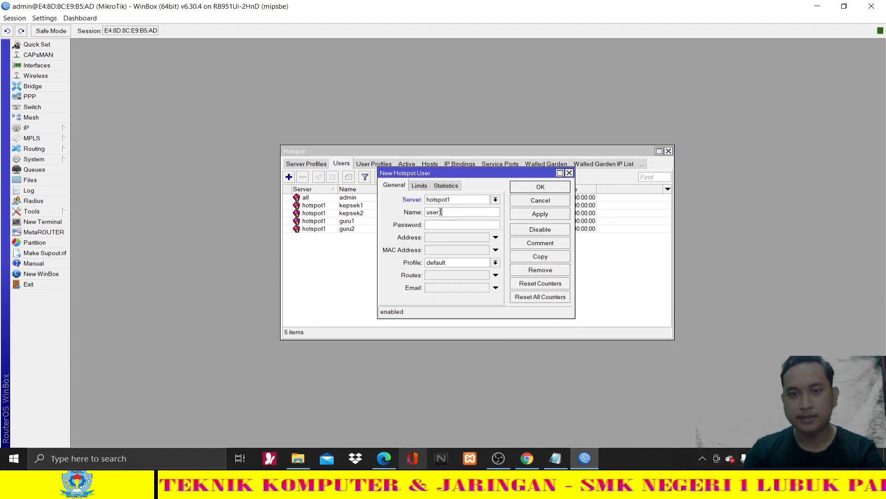
{"action": "left_click_drag", "start_coordinate": [440, 212], "coordinate": [425, 213]}
{"action": "left_click", "coordinate": [384, 454]}
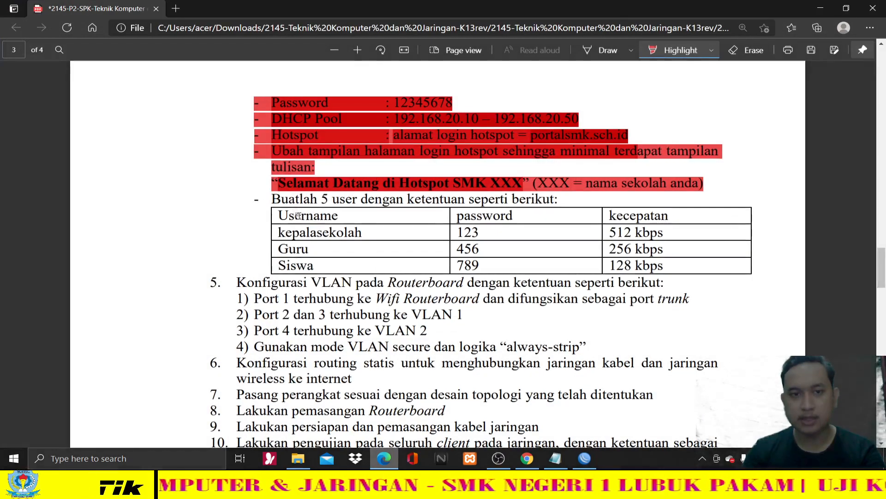
{"action": "left_click_drag", "start_coordinate": [320, 200], "coordinate": [342, 201]}
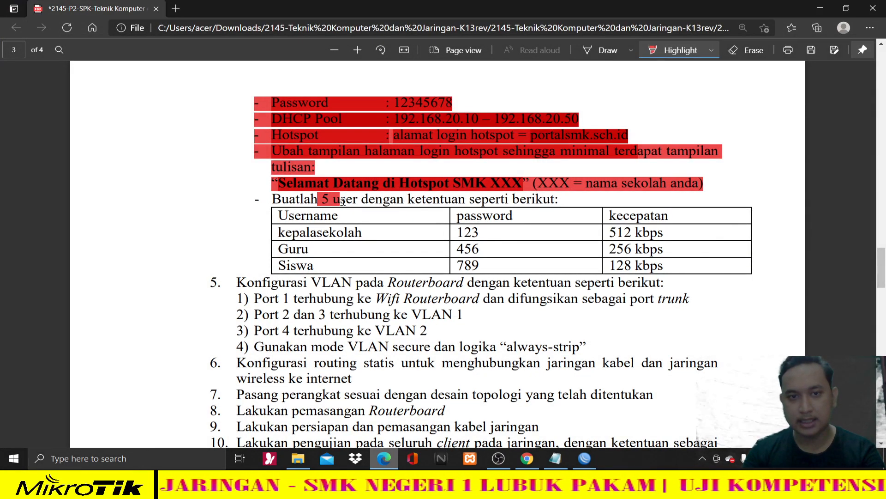
{"action": "left_click", "coordinate": [379, 454]}
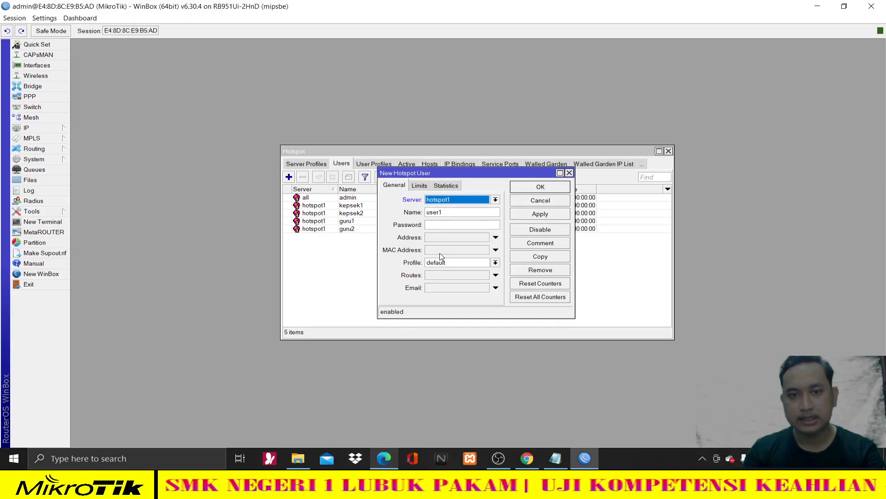
{"action": "left_click_drag", "start_coordinate": [434, 212], "coordinate": [412, 215]}
{"action": "type", "text": "siswa"}
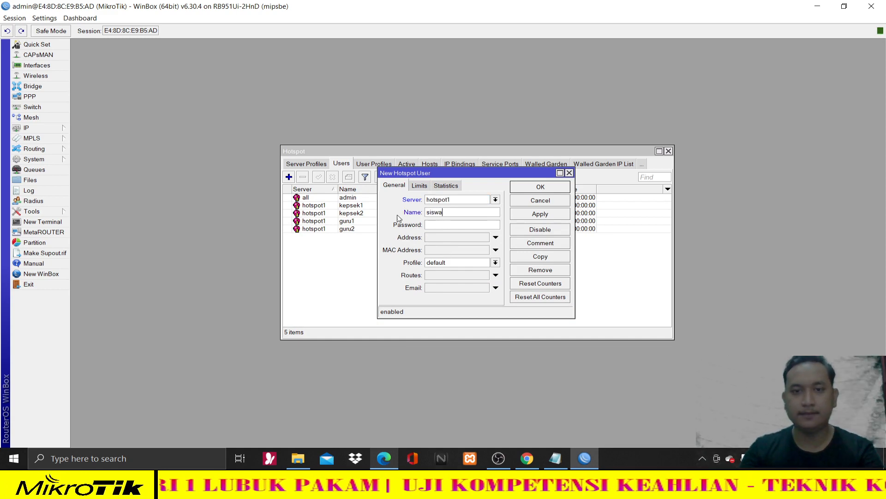
- Give siswa its password from the task sheet and the Siswa profile, then save
{"action": "left_click", "coordinate": [391, 457]}
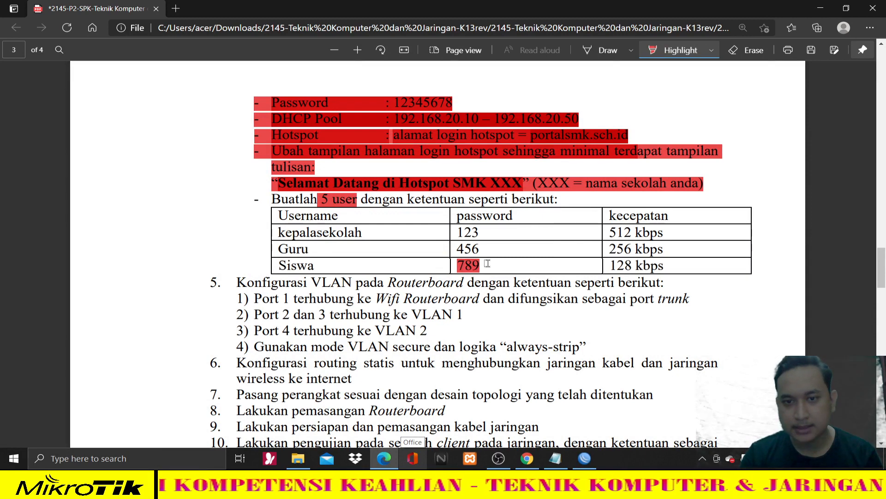
{"action": "key", "text": "alt+Tab"}
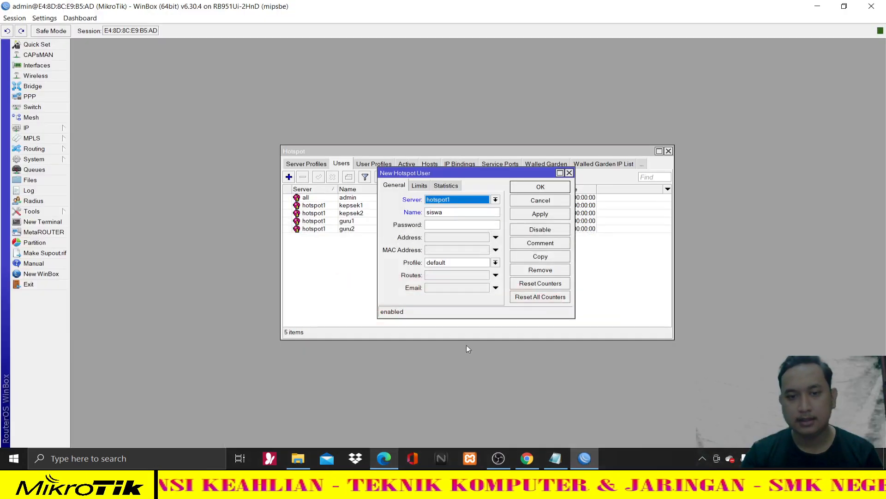
{"action": "left_click", "coordinate": [448, 225]}
{"action": "type", "text": "789"}
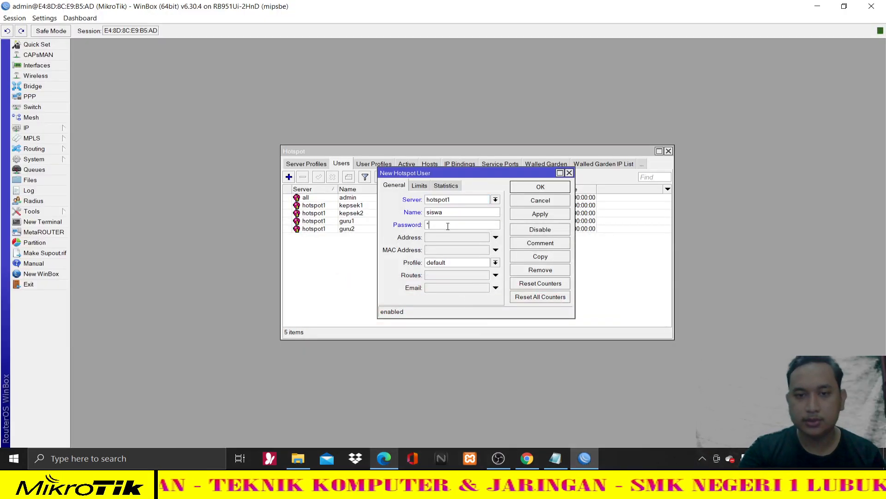
{"action": "left_click", "coordinate": [445, 263]}
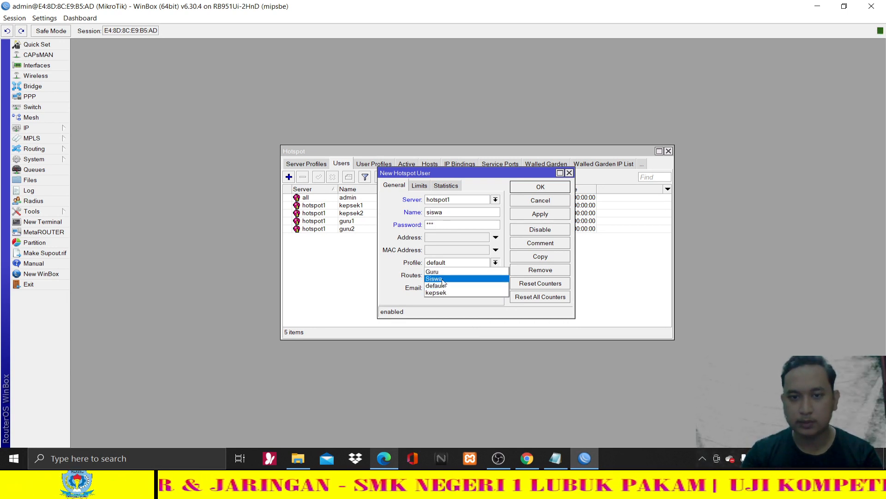
{"action": "left_click", "coordinate": [437, 278]}
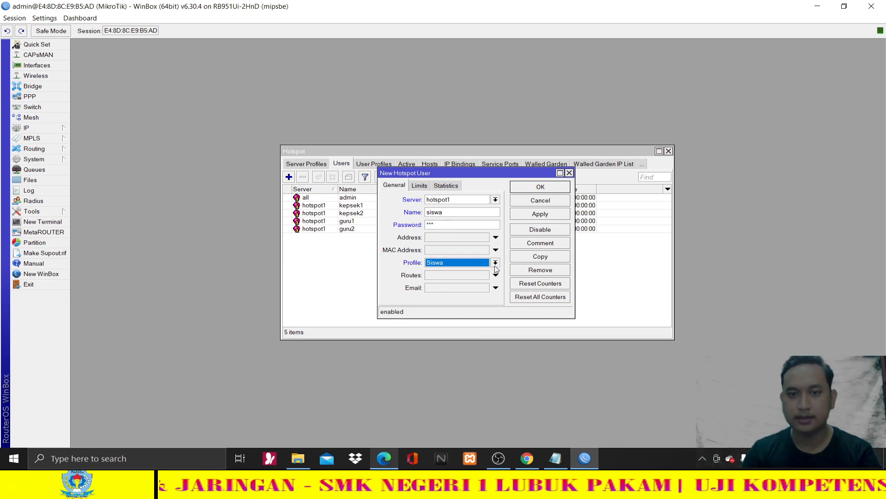
{"action": "left_click", "coordinate": [542, 212]}
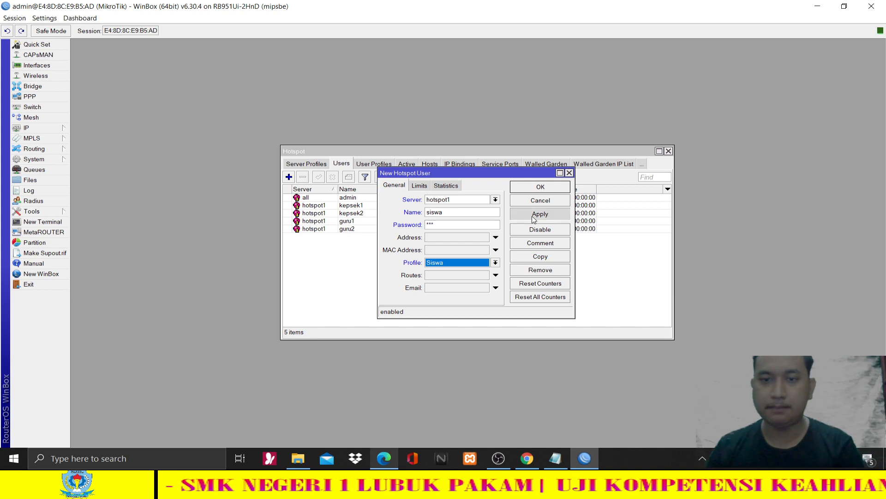
{"action": "left_click", "coordinate": [538, 188]}
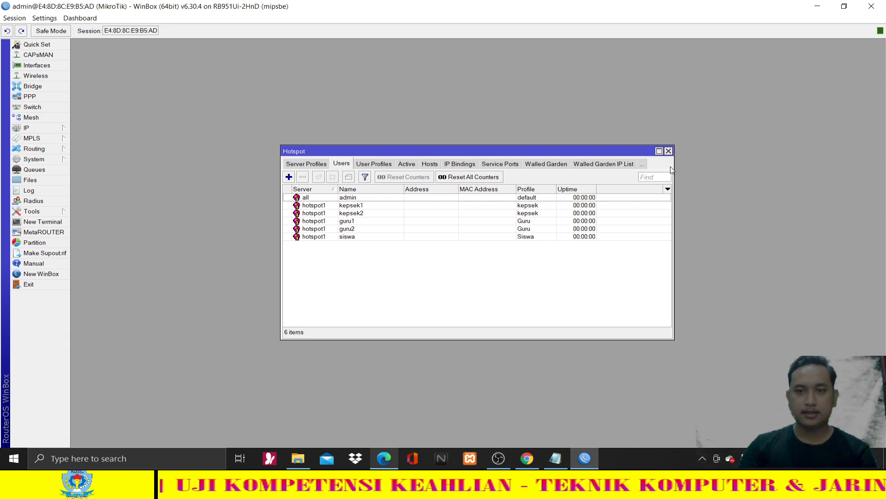
- Close the Hotspot window and review the task sheet before returning to the notes
{"action": "left_click", "coordinate": [669, 151]}
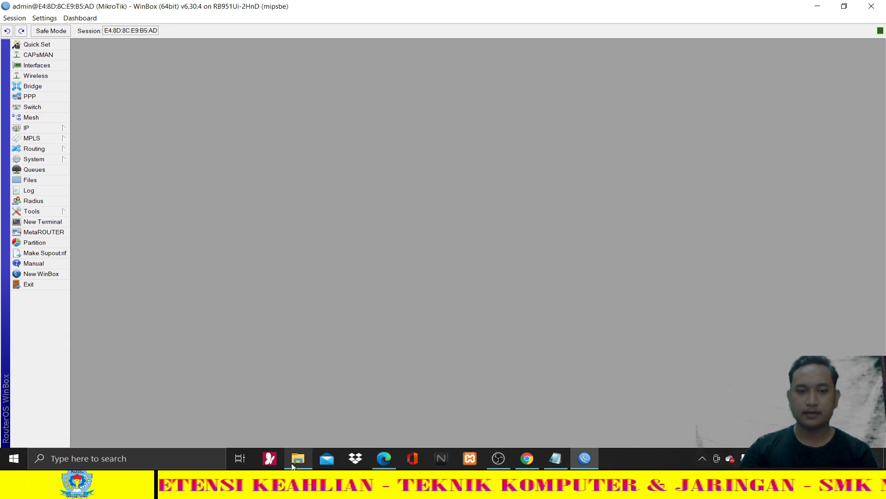
{"action": "left_click", "coordinate": [384, 458]}
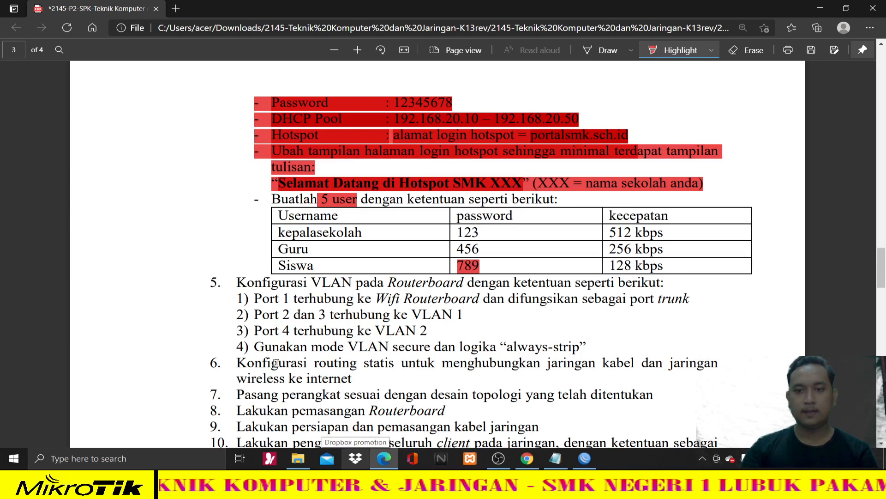
{"action": "scroll", "coordinate": [334, 254], "scroll_direction": "up", "scroll_amount": 2}
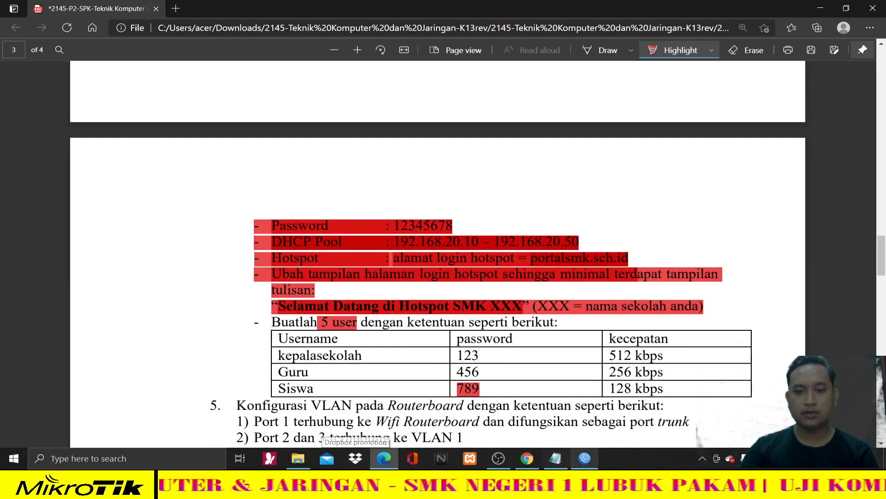
{"action": "left_click", "coordinate": [556, 458]}
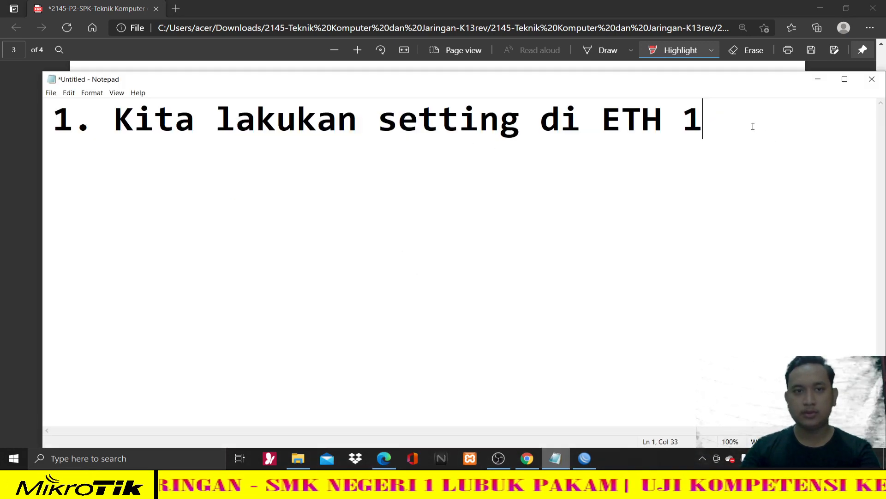
- Replace the end of the first note with 'ROUTER TELAH SELESAI' and start a new line
{"action": "left_click_drag", "start_coordinate": [705, 121], "coordinate": [541, 120]}
{"action": "type", "text": "ROu"}
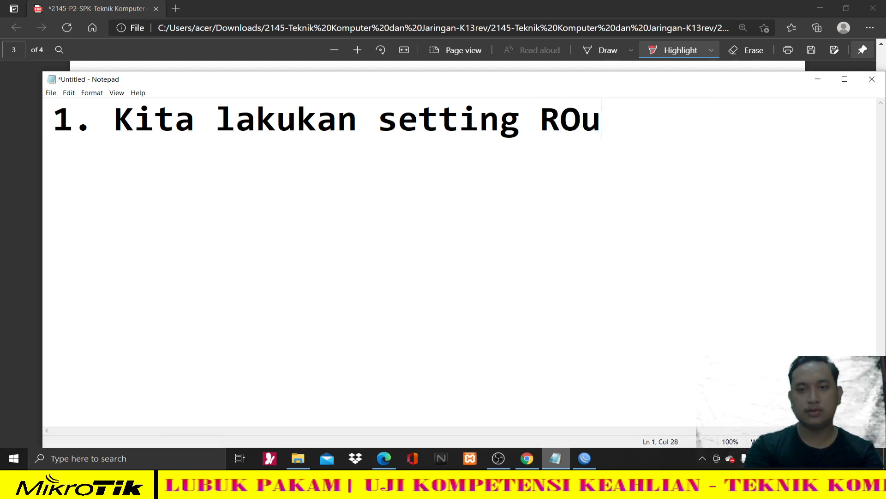
{"action": "key", "text": "BackSpace"}
{"action": "type", "text": "OUTER"}
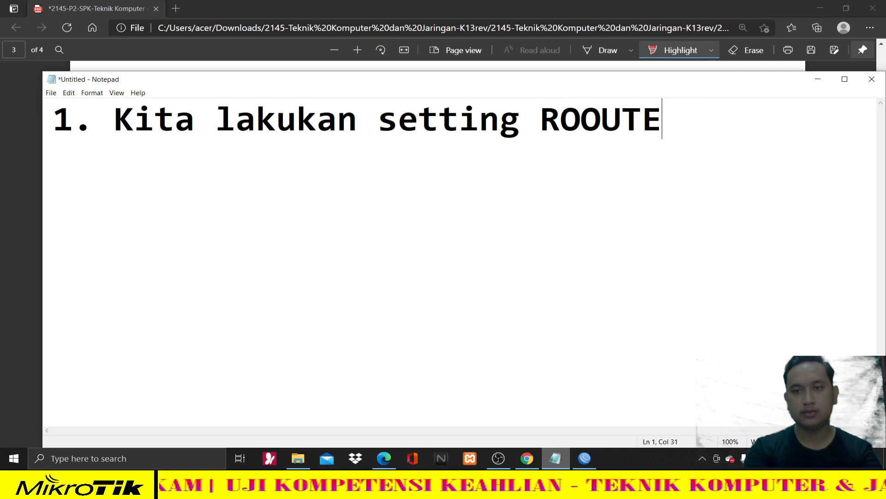
{"action": "key", "text": "BackSpace"}
{"action": "key", "text": "BackSpace"}
{"action": "key", "text": "BackSpace"}
{"action": "key", "text": "BackSpace"}
{"action": "key", "text": "BackSpace"}
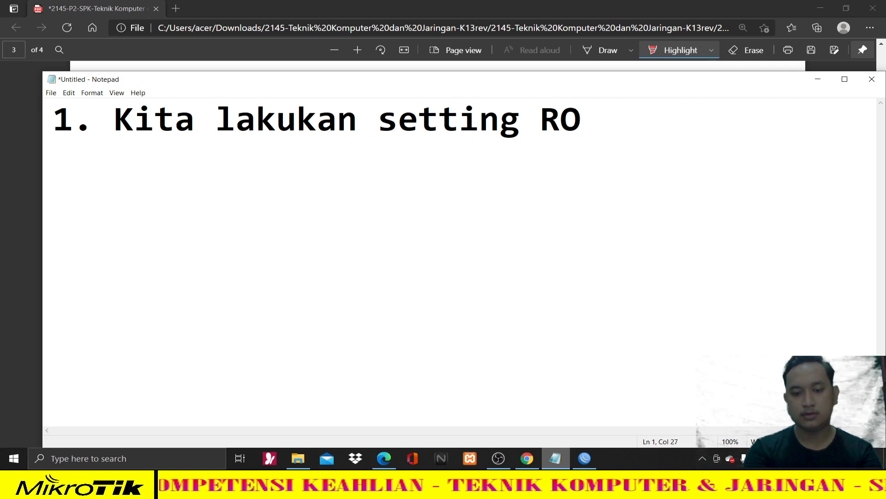
{"action": "type", "text": "O"}
{"action": "key", "text": "BackSpace"}
{"action": "type", "text": "UTER T"}
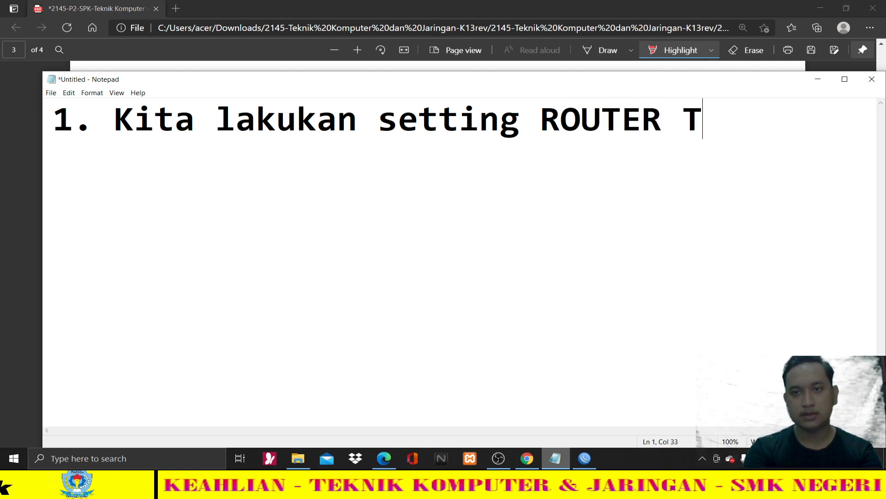
{"action": "type", "text": "ELAH SELESAI"}
{"action": "key", "text": "Return"}
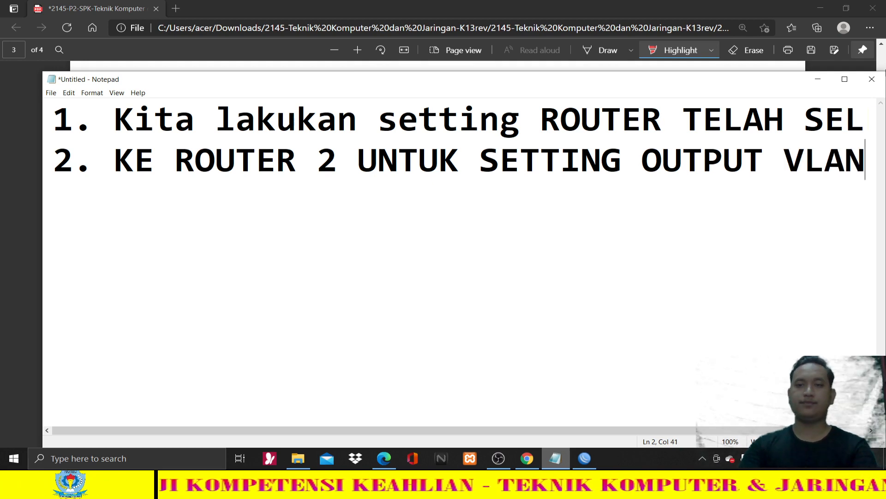
- Hide Notepad and scroll the task sheet to item 5, Konfigurasi VLAN
{"action": "left_click", "coordinate": [818, 79]}
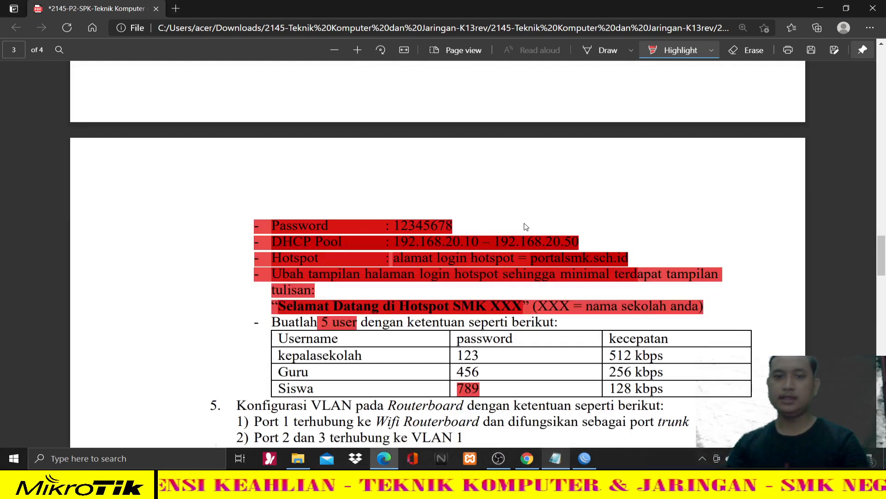
{"action": "scroll", "coordinate": [821, 79], "scroll_direction": "down", "scroll_amount": 2}
{"action": "scroll", "coordinate": [345, 227], "scroll_direction": "down", "scroll_amount": 4}
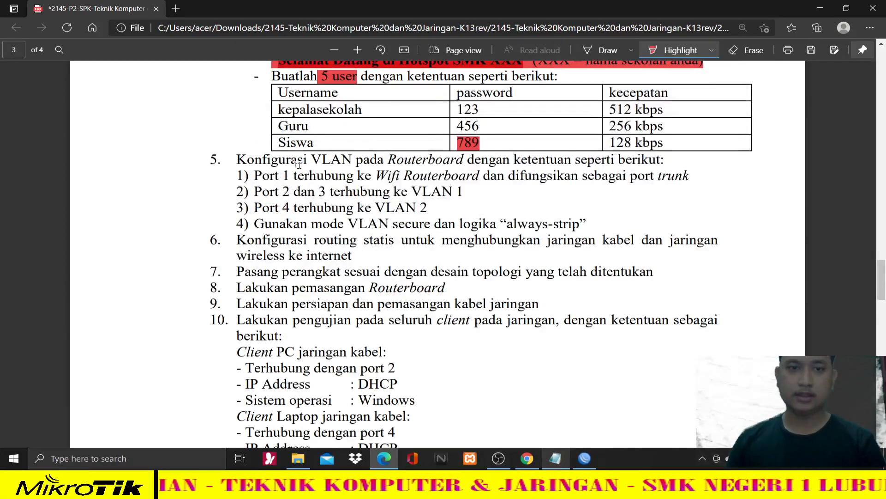
{"action": "scroll", "coordinate": [298, 164], "scroll_direction": "up", "scroll_amount": 1}
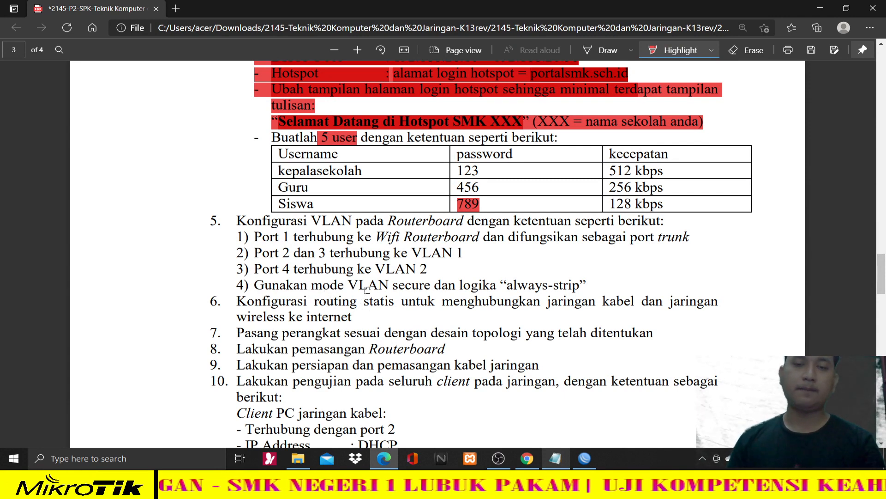
{"action": "left_click", "coordinate": [528, 457]}
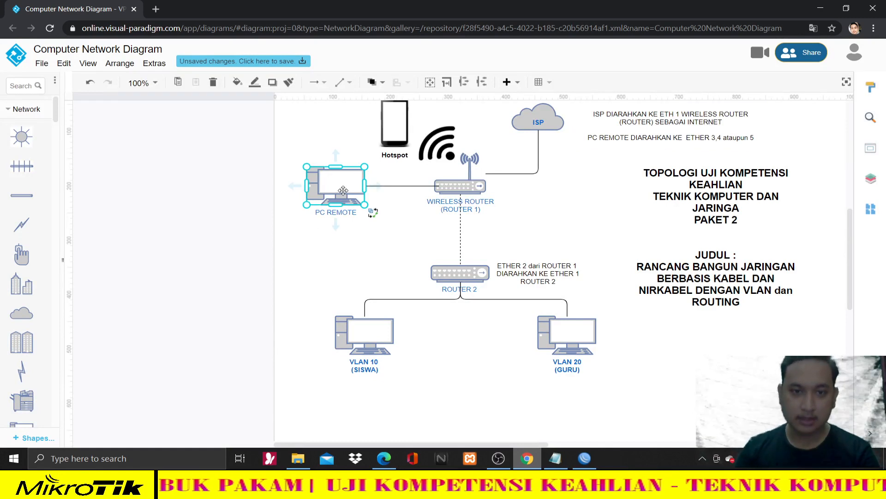
- Delete PC REMOTE's link to the wireless router and move PC REMOTE beside ROUTER 2
{"action": "left_click_drag", "start_coordinate": [310, 186], "coordinate": [314, 218]}
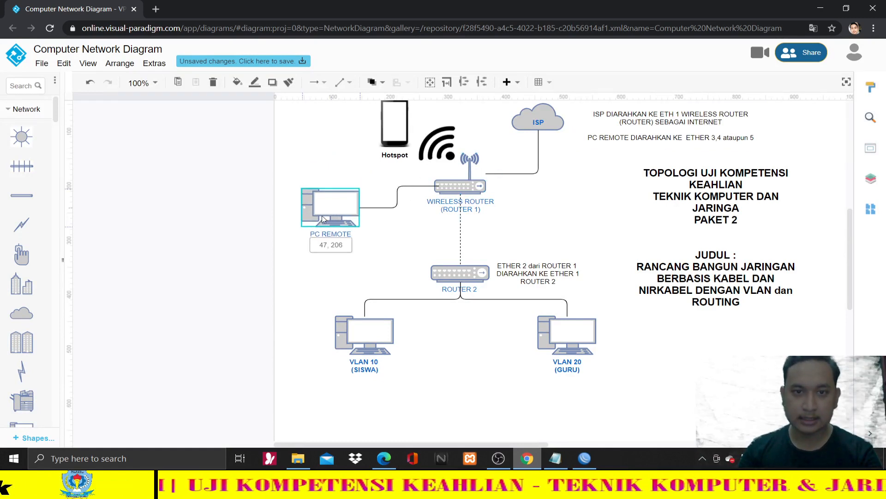
{"action": "left_click", "coordinate": [428, 216]}
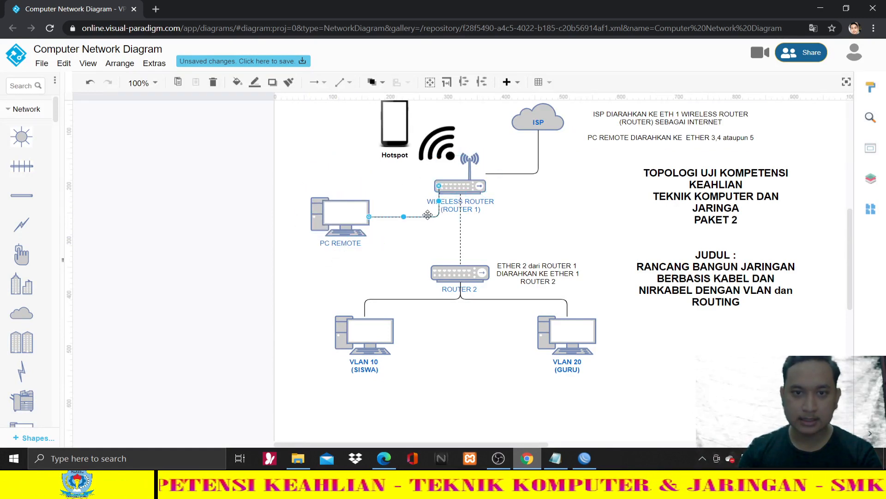
{"action": "right_click", "coordinate": [417, 217]}
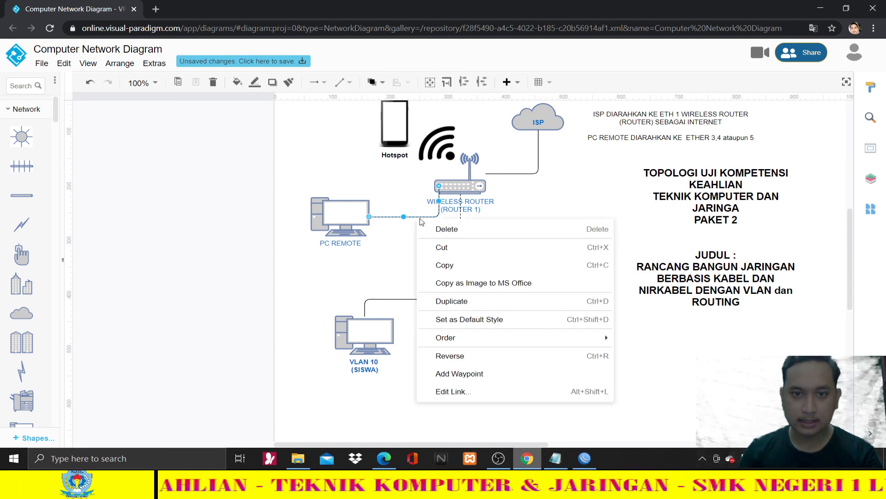
{"action": "left_click_drag", "start_coordinate": [369, 222], "coordinate": [354, 240]}
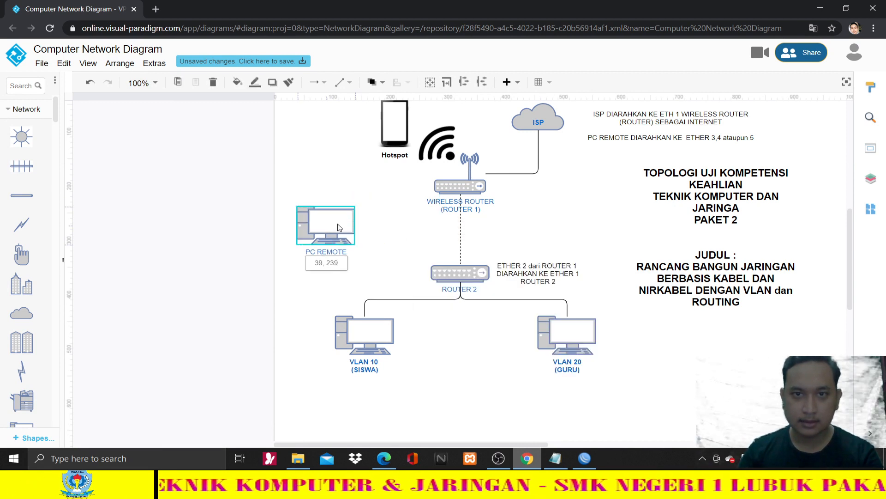
- Draw a straight/elbow connector from PC REMOTE to ROUTER 2
{"action": "left_click", "coordinate": [348, 82]}
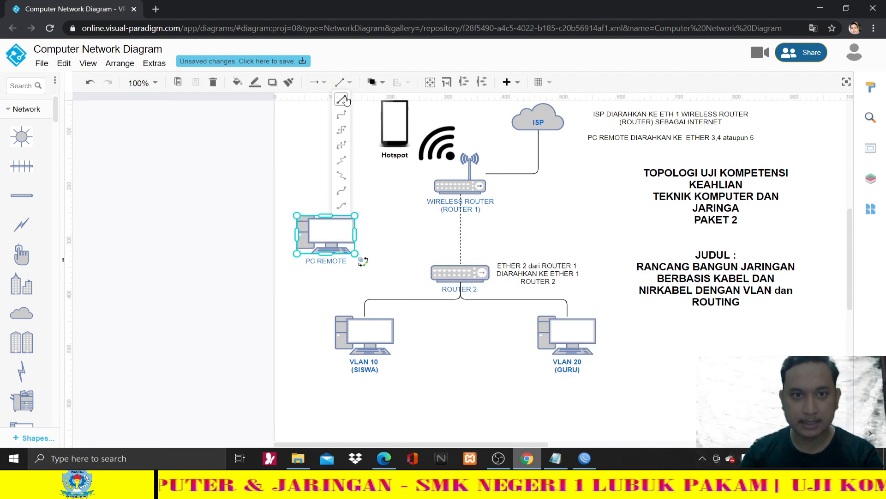
{"action": "left_click", "coordinate": [342, 99]}
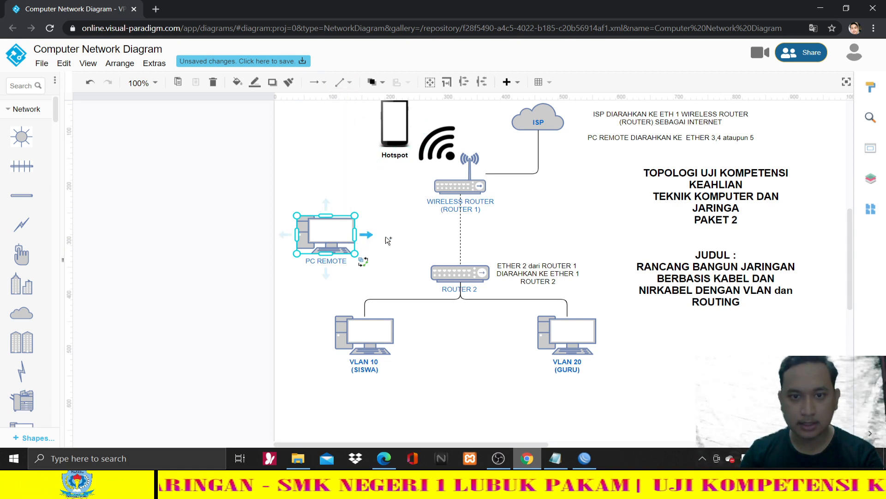
{"action": "left_click_drag", "start_coordinate": [366, 234], "coordinate": [436, 276]}
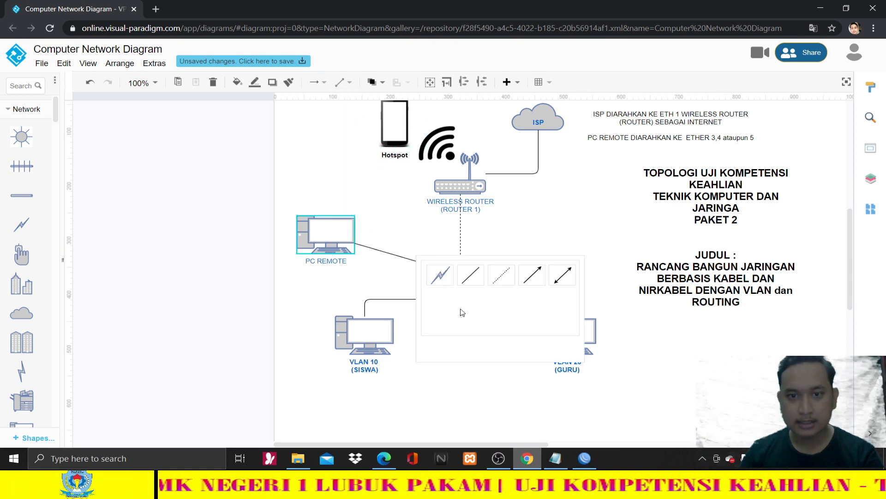
{"action": "left_click", "coordinate": [471, 275]}
{"action": "left_click", "coordinate": [445, 359]}
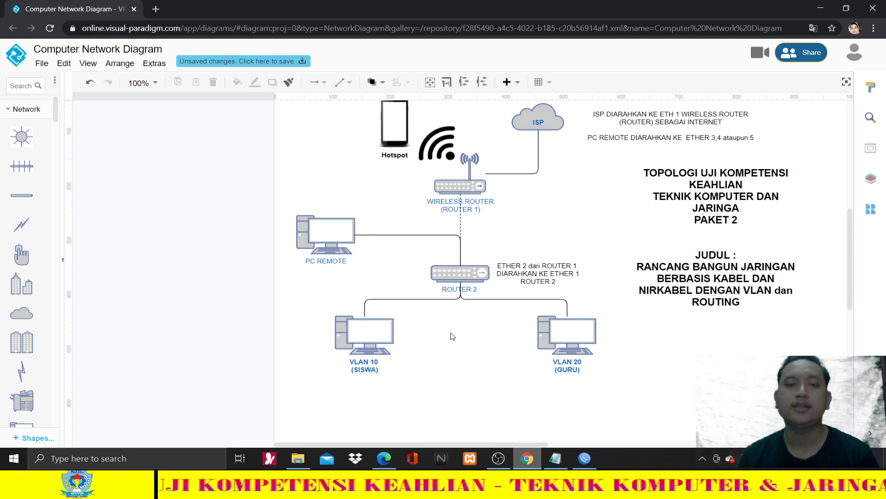
{"action": "left_click", "coordinate": [351, 238]}
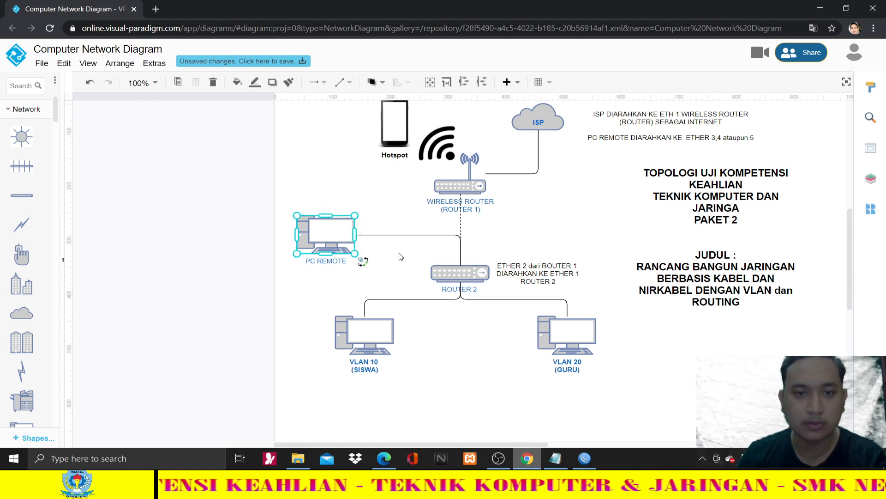
{"action": "left_click", "coordinate": [492, 379]}
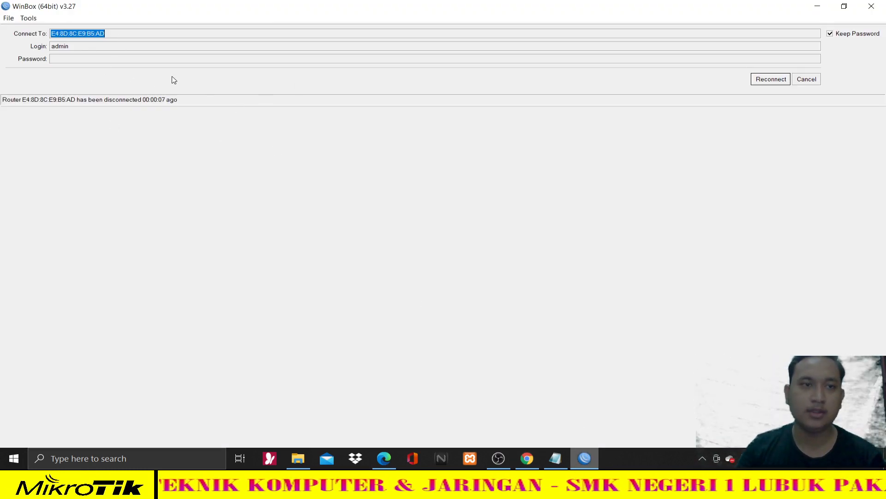
- Connect to the neighbouring RB951Ui-2HnD router by MAC address and maximize its session window
{"action": "left_click", "coordinate": [801, 81]}
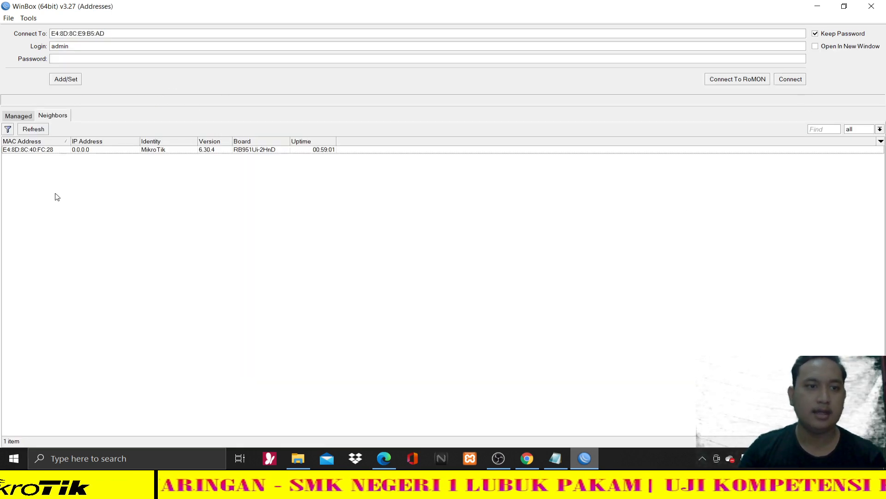
{"action": "left_click", "coordinate": [25, 151]}
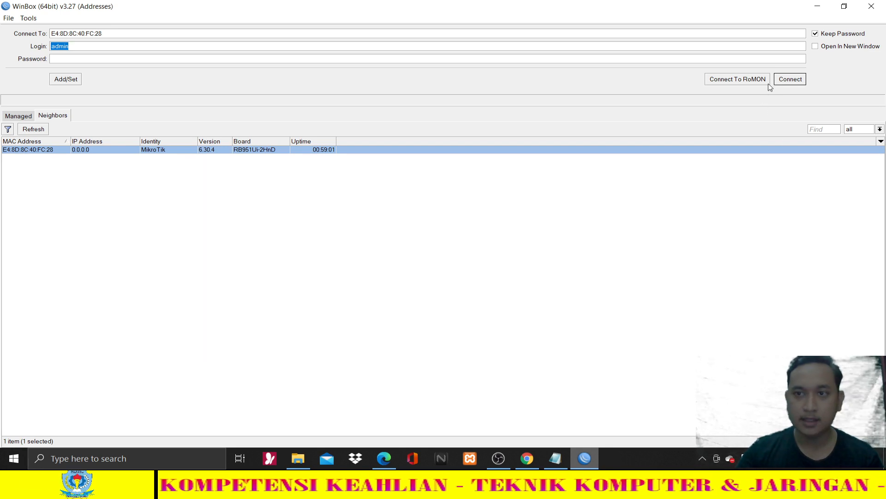
{"action": "left_click", "coordinate": [790, 79]}
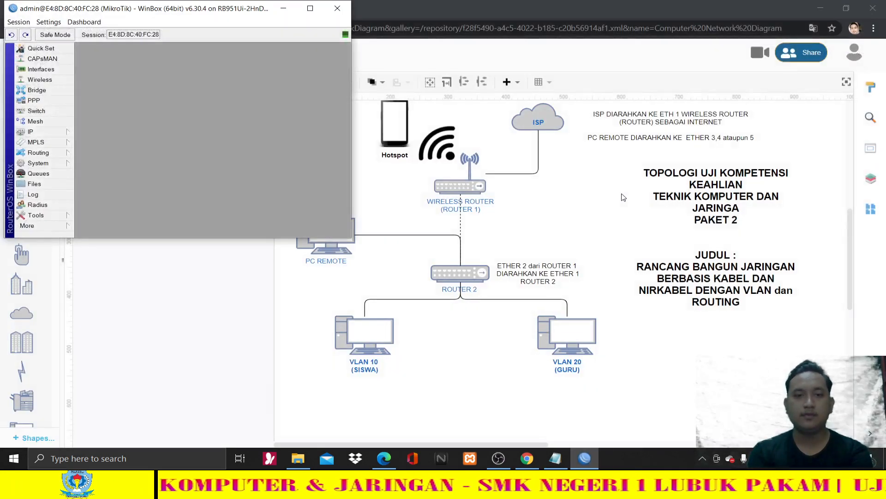
{"action": "left_click", "coordinate": [310, 8]}
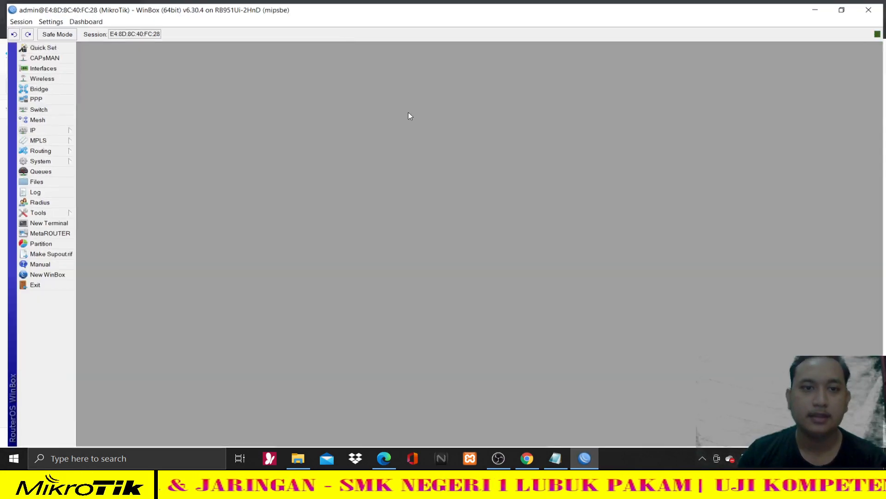
- Highlight the item 5 VLAN heading and Port 1 trunk line, then select ROUTER 2 in the diagram
{"action": "left_click", "coordinate": [384, 457]}
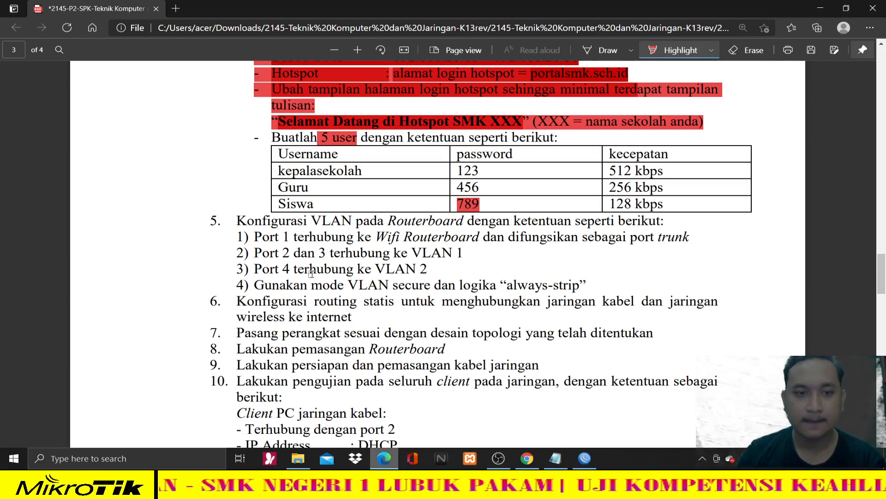
{"action": "left_click_drag", "start_coordinate": [237, 221], "coordinate": [665, 226]}
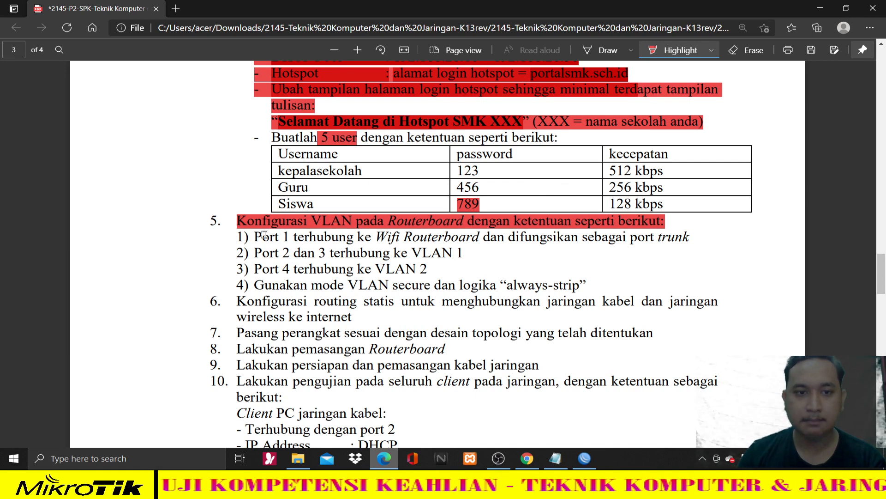
{"action": "left_click_drag", "start_coordinate": [264, 235], "coordinate": [692, 240]}
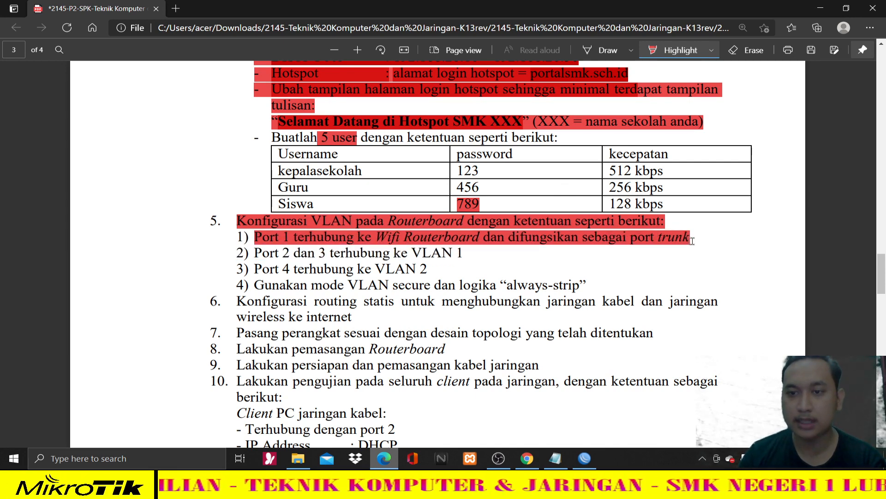
{"action": "left_click", "coordinate": [554, 458]}
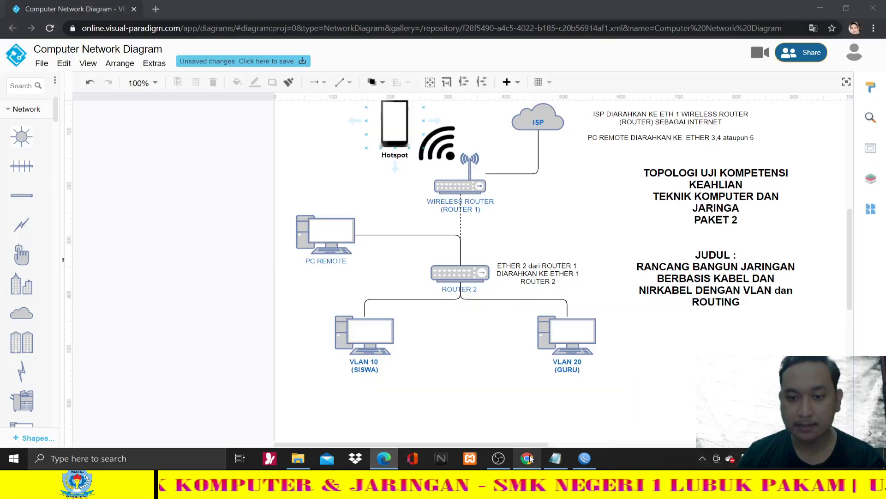
{"action": "left_click", "coordinate": [470, 276]}
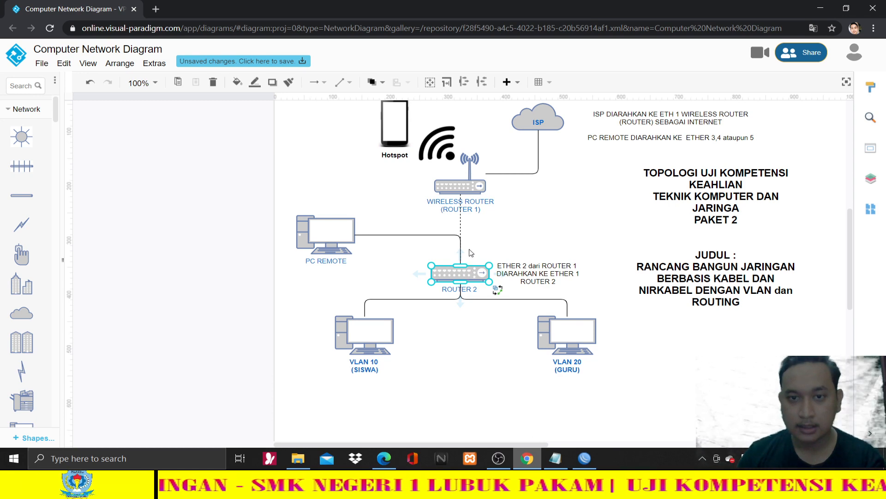
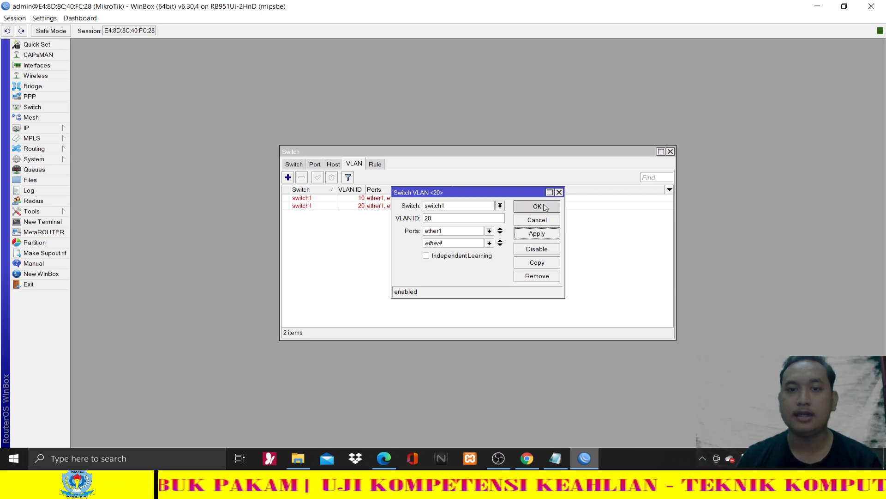
- Save the VLAN 20 switch entry for ether1 and ether4 and show the switch Port list
{"action": "left_click", "coordinate": [545, 208]}
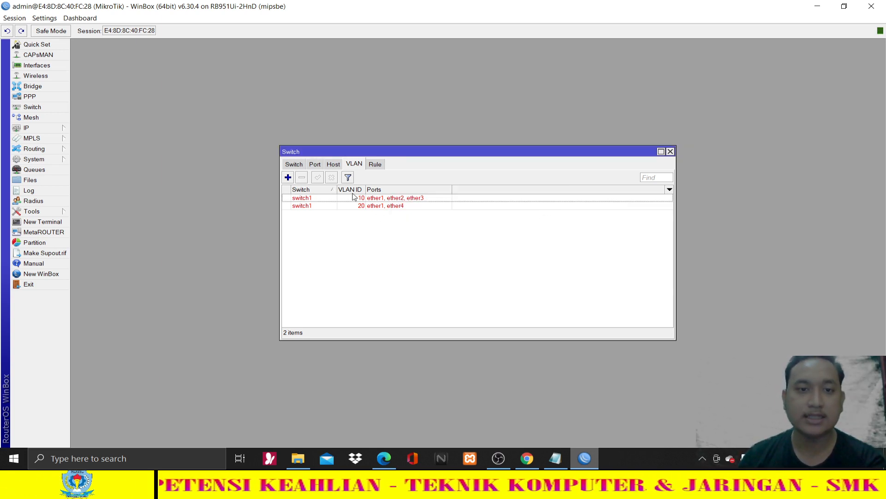
{"action": "left_click", "coordinate": [316, 165]}
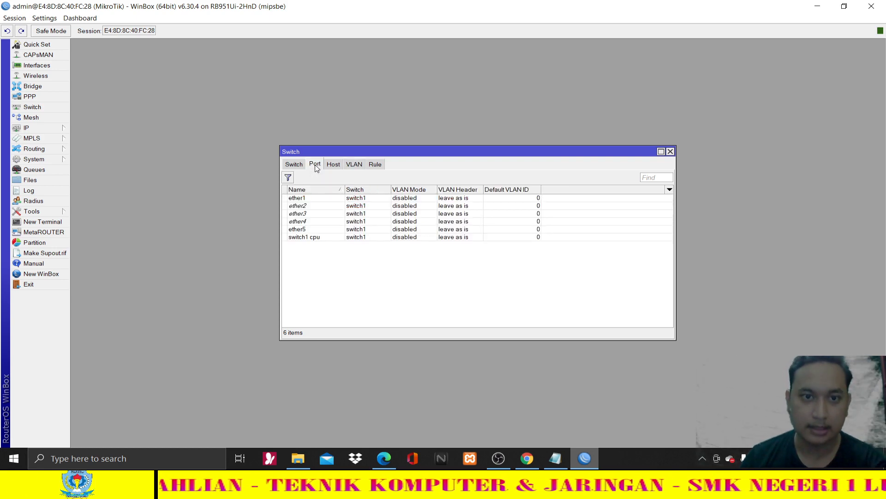
- Review the VLAN requirements in the task sheet PDF
{"action": "left_click", "coordinate": [392, 456]}
{"action": "scroll", "coordinate": [448, 229], "scroll_direction": "down", "scroll_amount": 3}
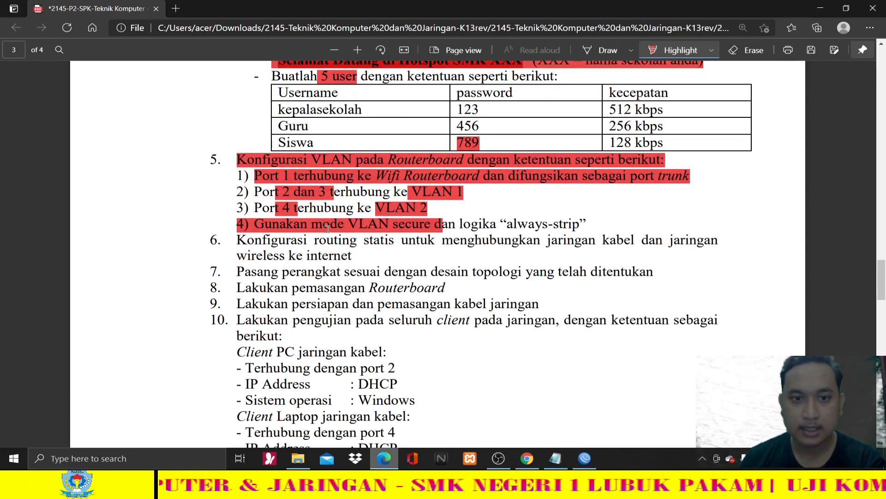
{"action": "left_click", "coordinate": [590, 459]}
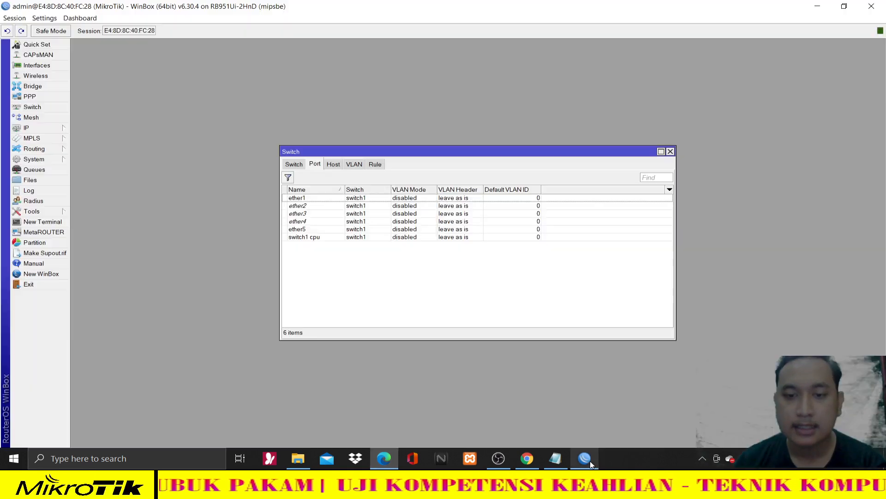
- Set ether1's VLAN mode to secure and VLAN header to add if missing, and apply
{"action": "left_click", "coordinate": [313, 200]}
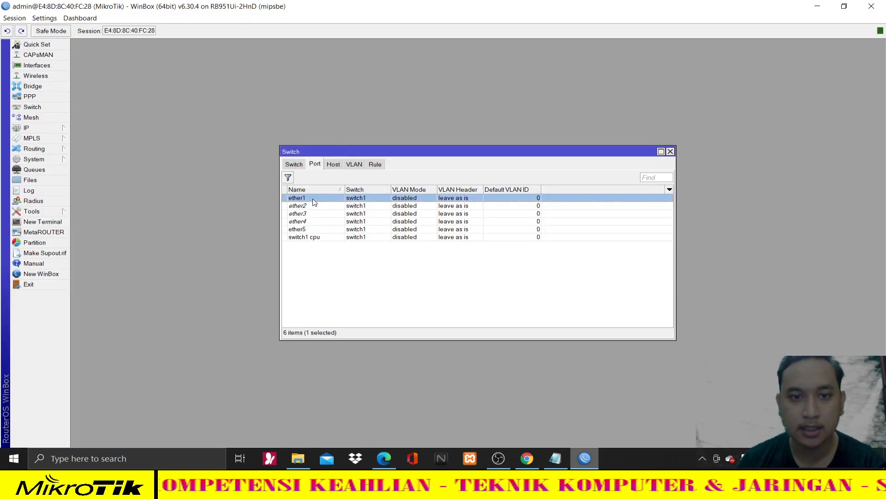
{"action": "double_click", "coordinate": [314, 200]}
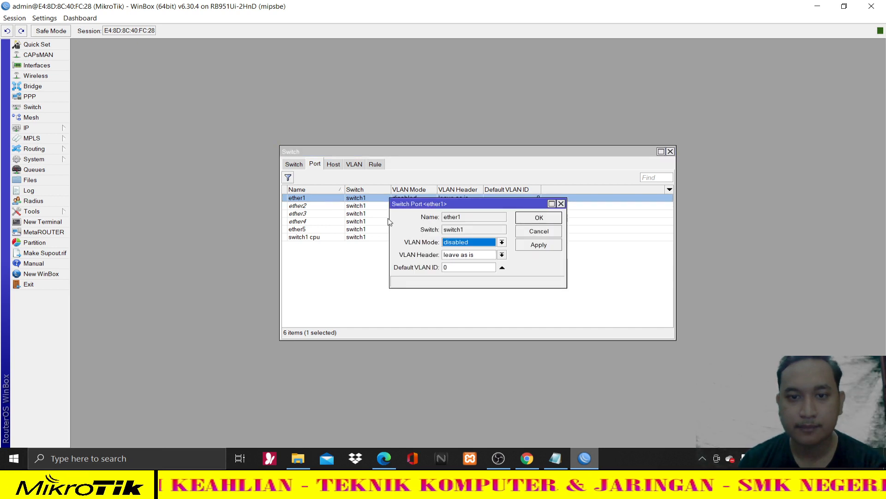
{"action": "left_click", "coordinate": [466, 241]}
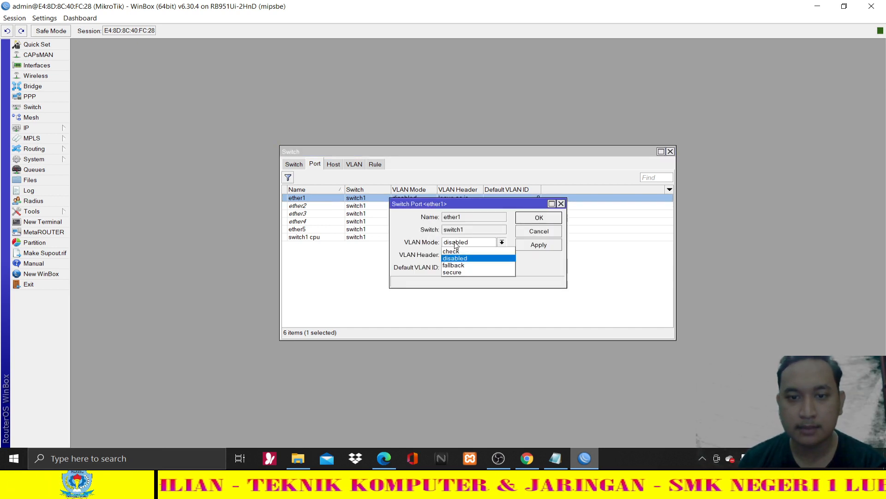
{"action": "left_click", "coordinate": [458, 271]}
{"action": "left_click", "coordinate": [461, 255]}
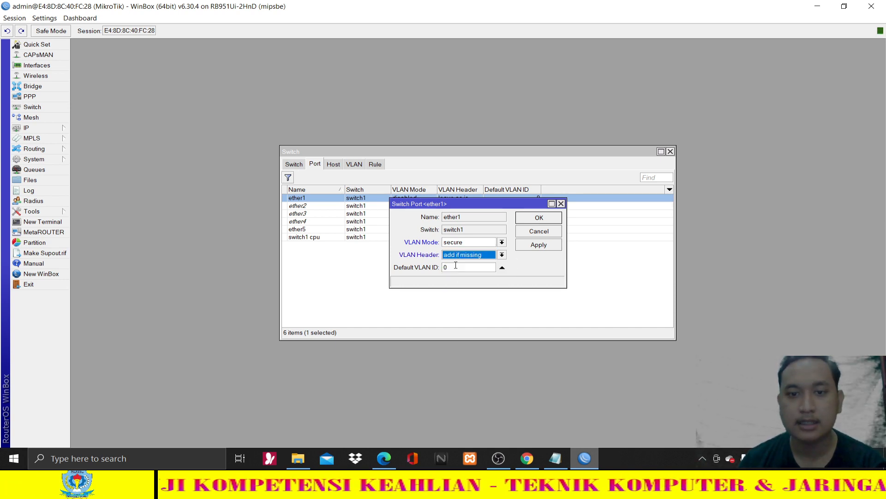
{"action": "left_click_drag", "start_coordinate": [415, 209], "coordinate": [380, 222]}
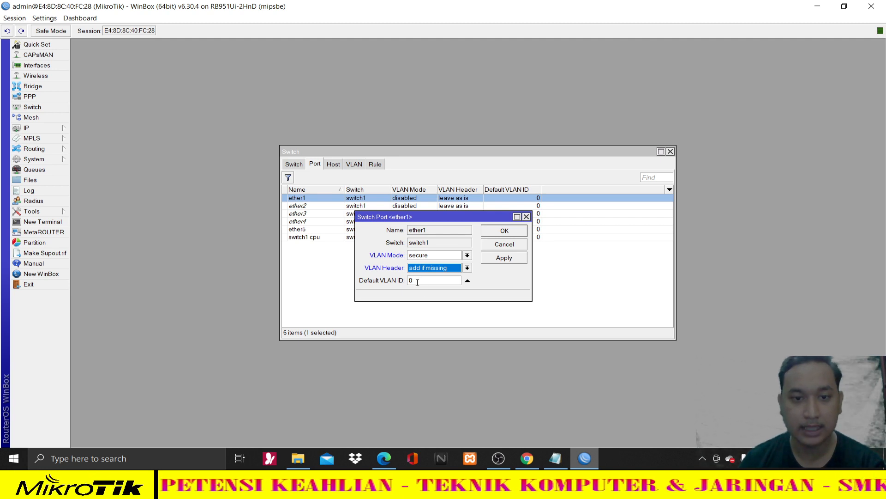
{"action": "left_click", "coordinate": [516, 262]}
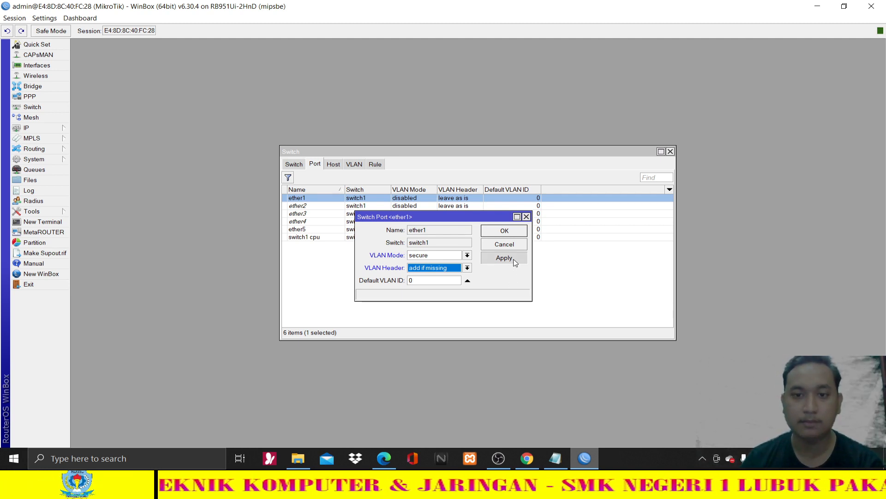
{"action": "left_click", "coordinate": [517, 233]}
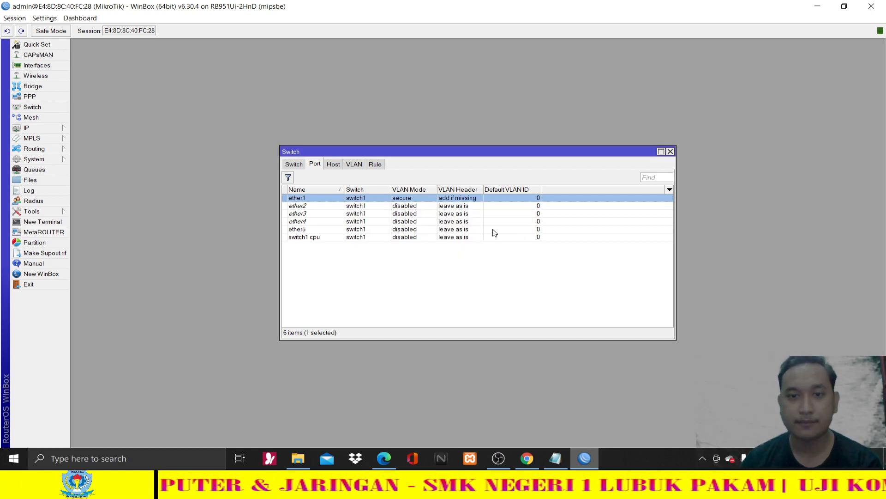
- Set ether2's VLAN mode to secure and VLAN header to always strip
{"action": "double_click", "coordinate": [364, 206]}
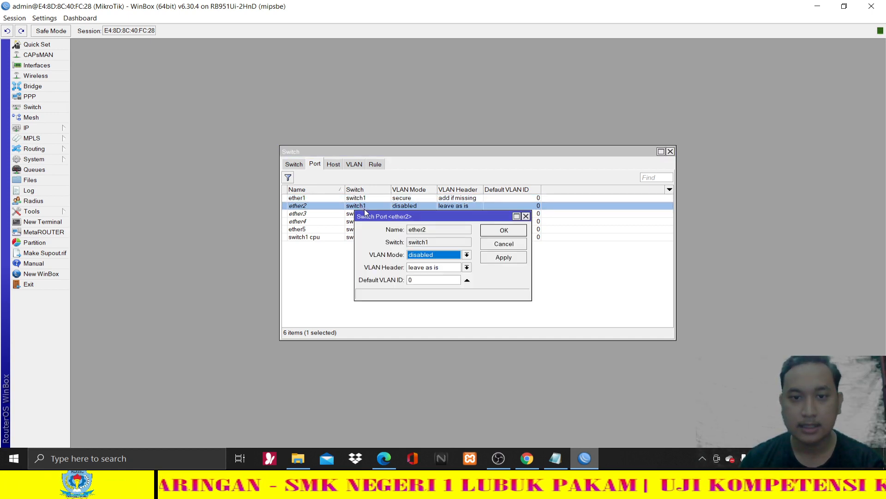
{"action": "left_click", "coordinate": [426, 257]}
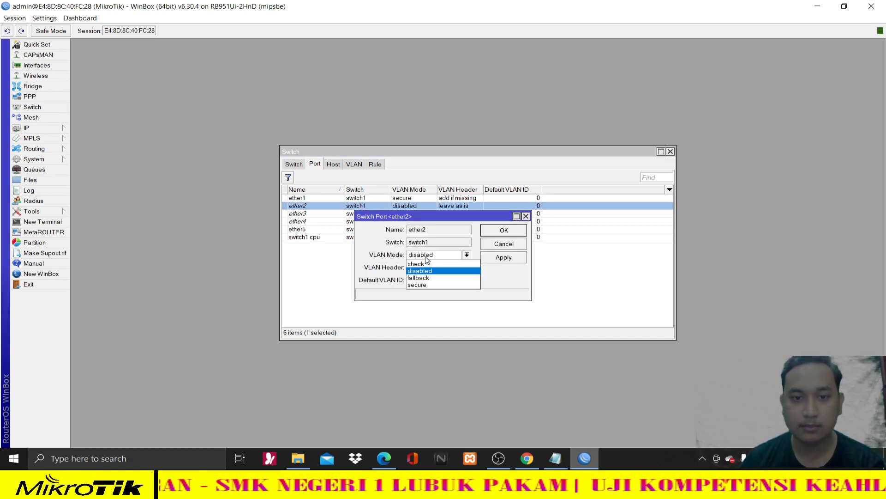
{"action": "left_click", "coordinate": [426, 284]}
{"action": "left_click", "coordinate": [429, 272]}
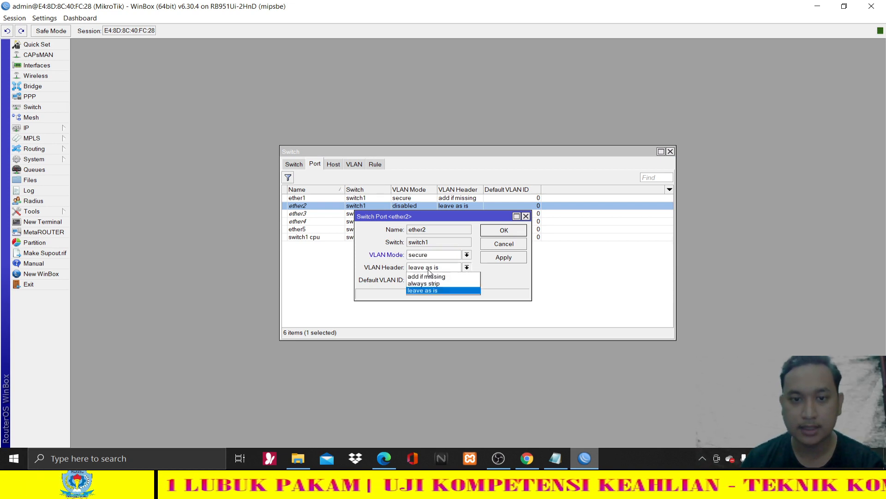
{"action": "left_click", "coordinate": [434, 284]}
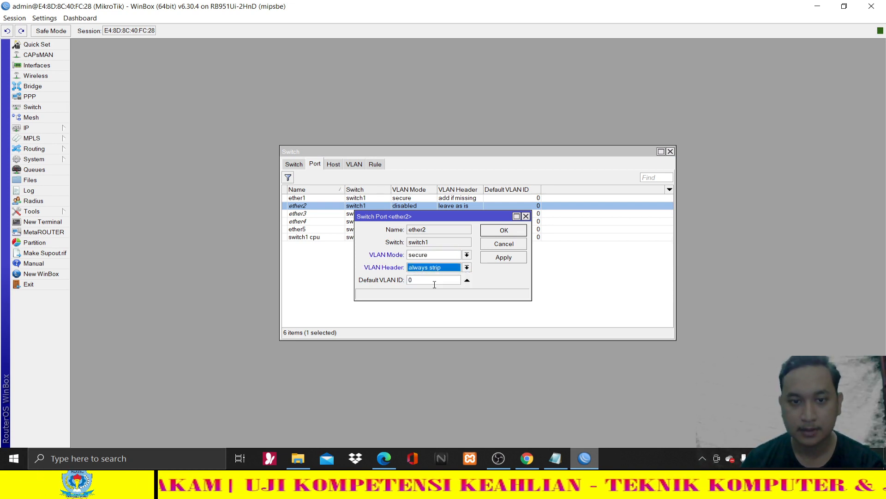
{"action": "key", "text": "Tab"}
- Highlight the task sheet line describing ports 2 and 3
{"action": "left_click", "coordinate": [397, 457]}
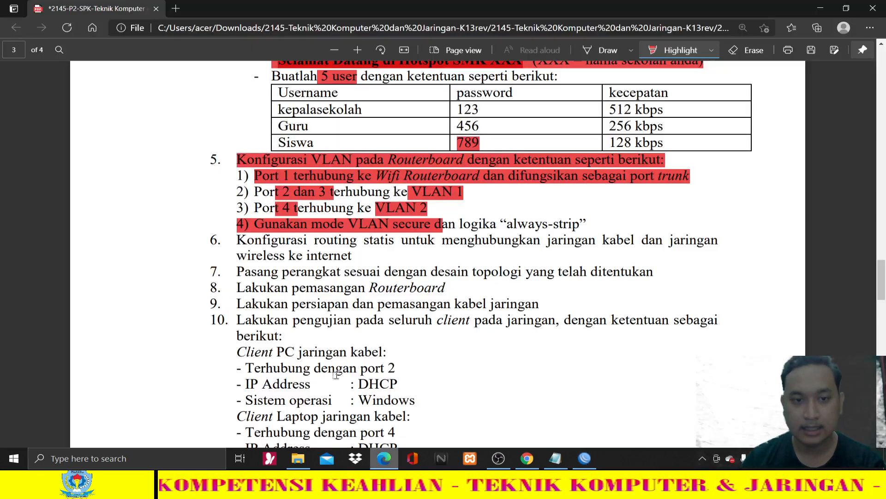
{"action": "scroll", "coordinate": [382, 213], "scroll_direction": "up", "scroll_amount": 6}
{"action": "scroll", "coordinate": [383, 214], "scroll_direction": "up", "scroll_amount": 8}
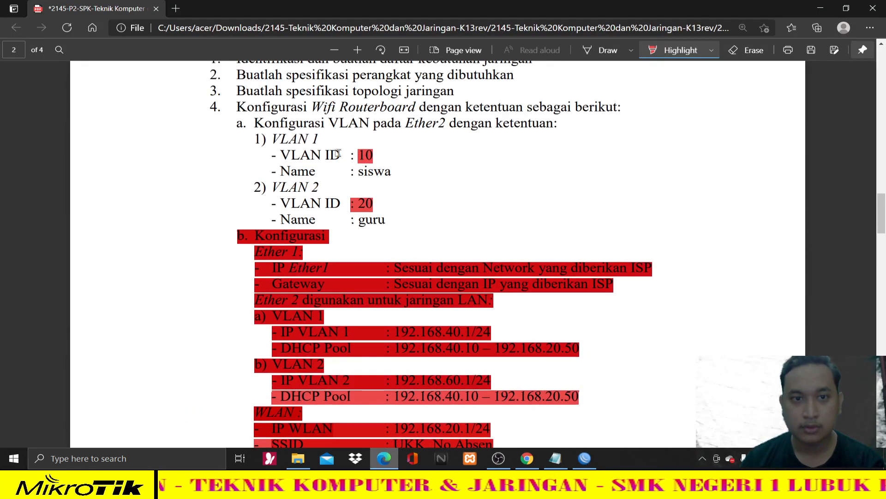
{"action": "scroll", "coordinate": [373, 217], "scroll_direction": "down", "scroll_amount": 9}
{"action": "scroll", "coordinate": [367, 221], "scroll_direction": "down", "scroll_amount": 10}
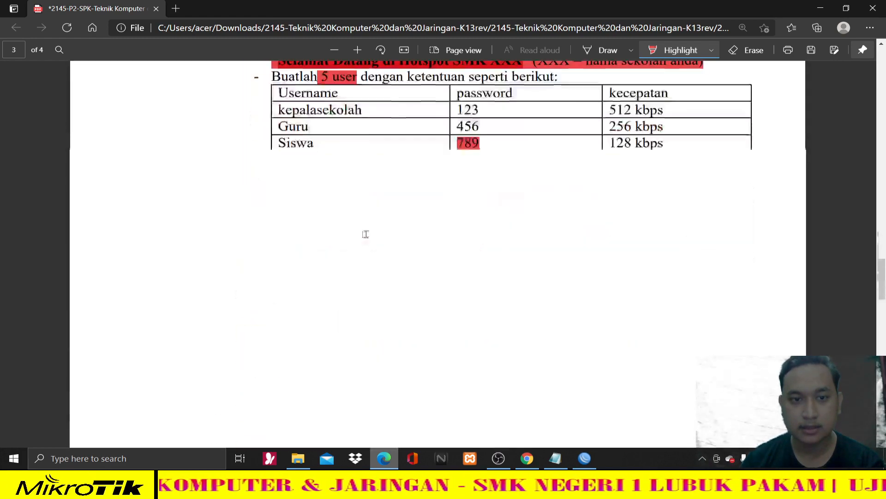
{"action": "scroll", "coordinate": [294, 267], "scroll_direction": "up", "scroll_amount": 7}
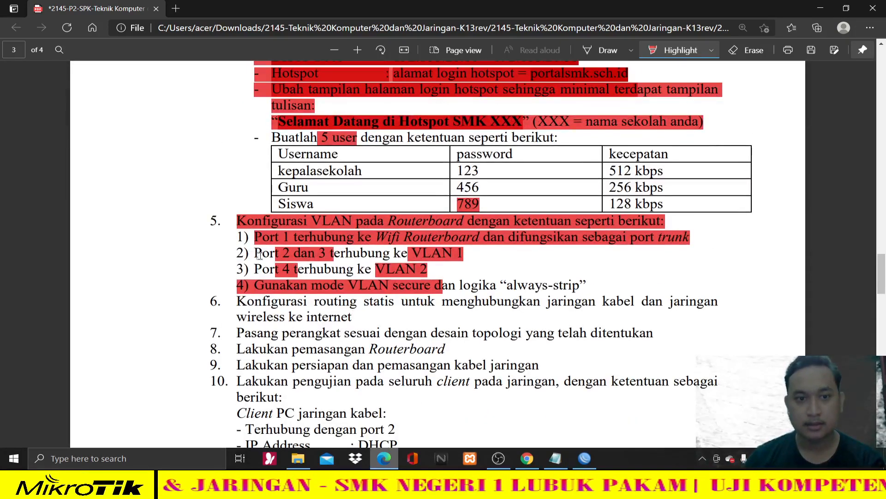
{"action": "left_click_drag", "start_coordinate": [255, 253], "coordinate": [461, 259]}
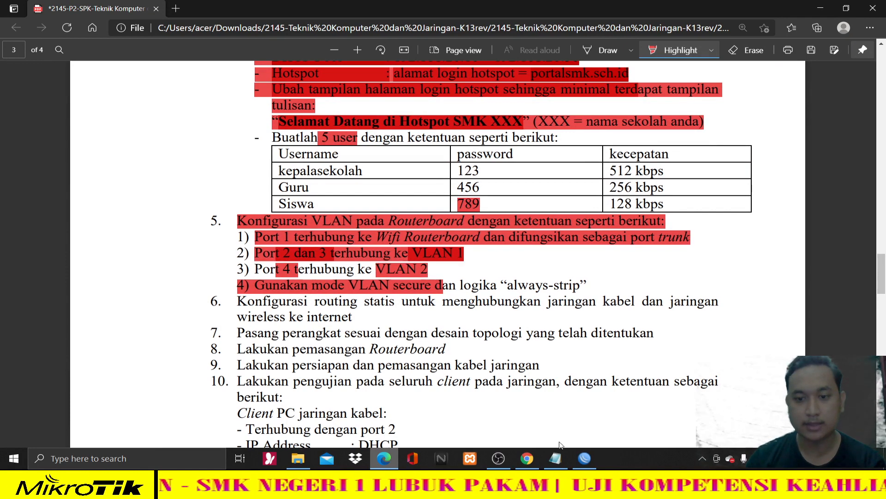
{"action": "left_click", "coordinate": [585, 458]}
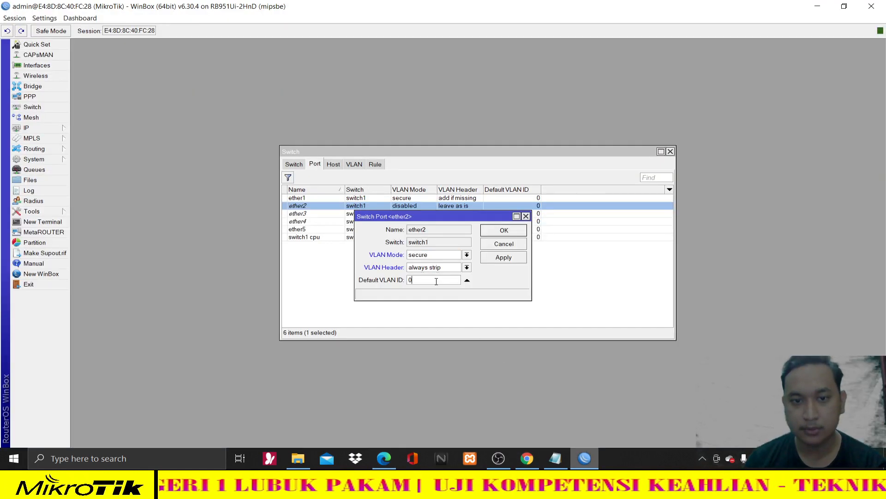
- Give ether2 default VLAN ID 10 and save its port settings
{"action": "double_click", "coordinate": [410, 280]}
{"action": "type", "text": "10"}
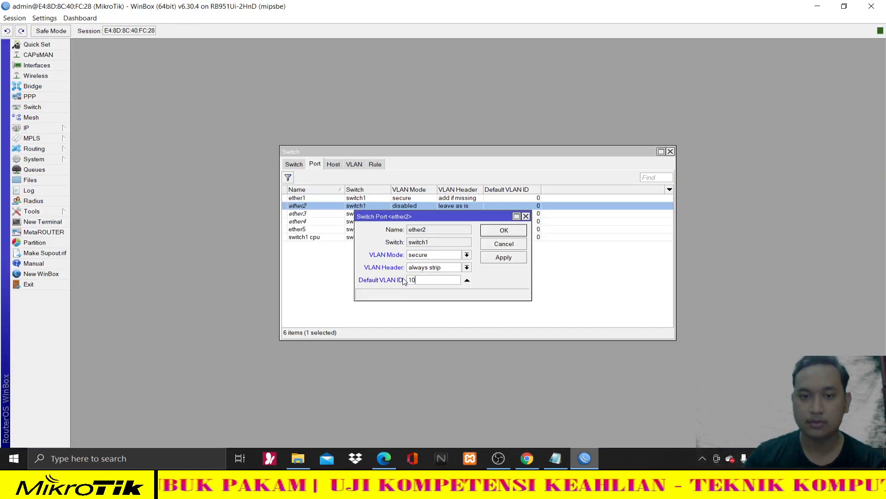
{"action": "left_click", "coordinate": [504, 258]}
{"action": "left_click", "coordinate": [504, 230]}
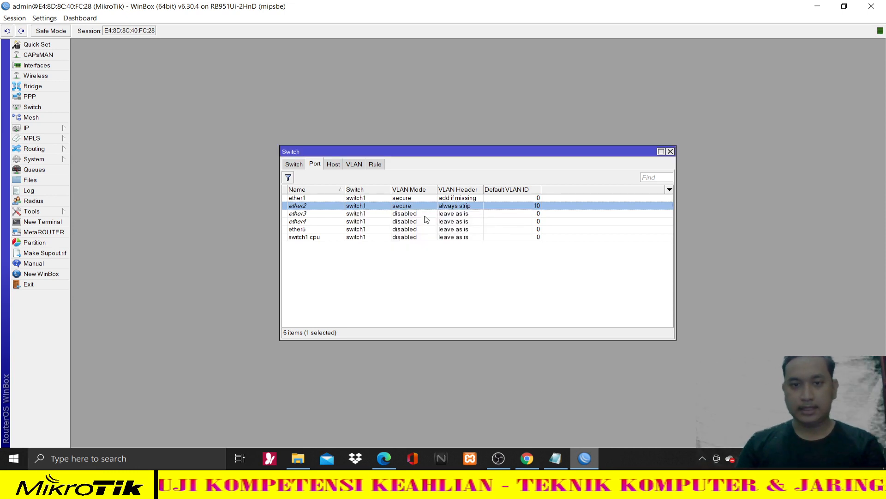
{"action": "left_click", "coordinate": [425, 214]}
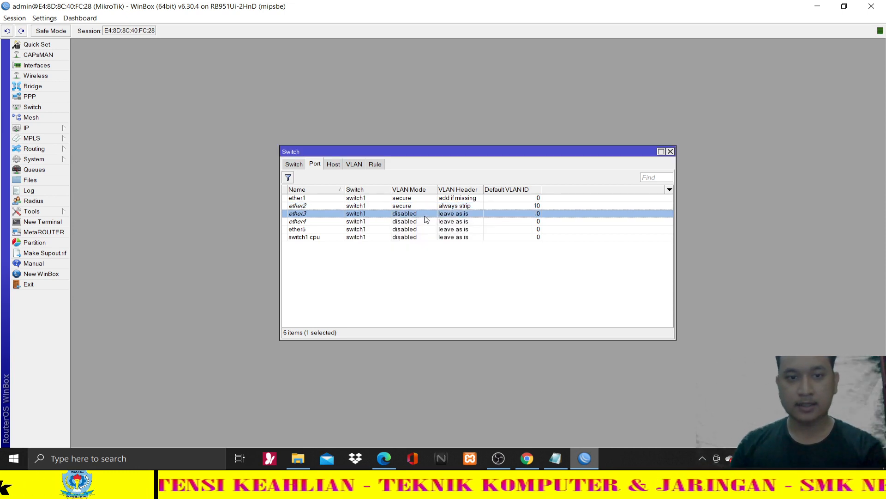
- Configure ether3 with secure VLAN mode, always strip header, and default VLAN ID 10
{"action": "double_click", "coordinate": [425, 215]}
{"action": "left_click", "coordinate": [451, 256]}
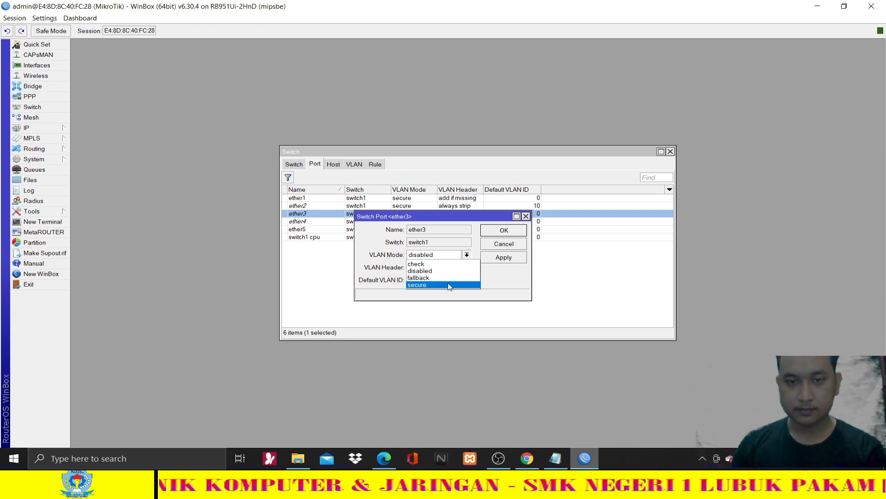
{"action": "left_click", "coordinate": [450, 285]}
{"action": "left_click", "coordinate": [441, 268]}
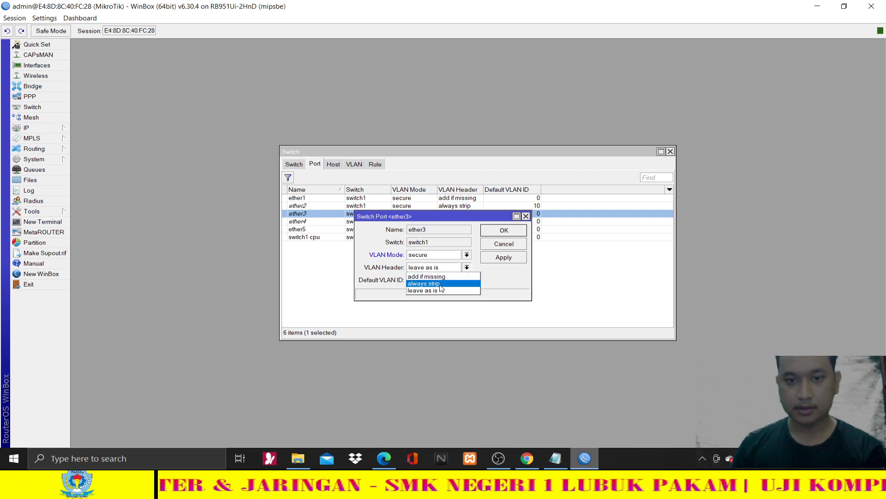
{"action": "left_click", "coordinate": [424, 283]}
{"action": "key", "text": "Tab"}
{"action": "type", "text": "10"}
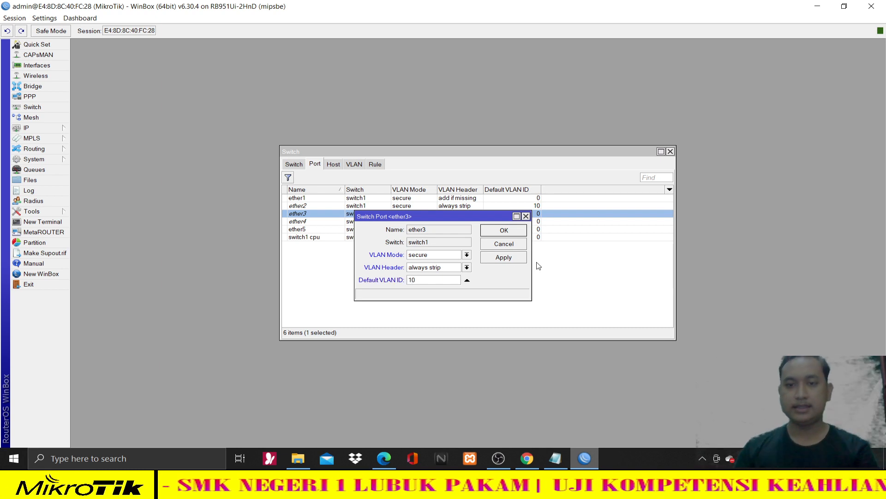
{"action": "left_click", "coordinate": [503, 258]}
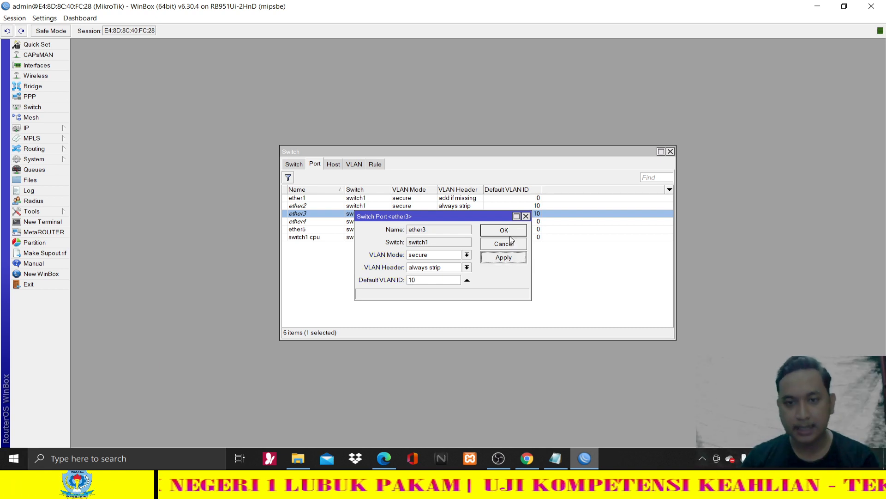
{"action": "left_click", "coordinate": [510, 240]}
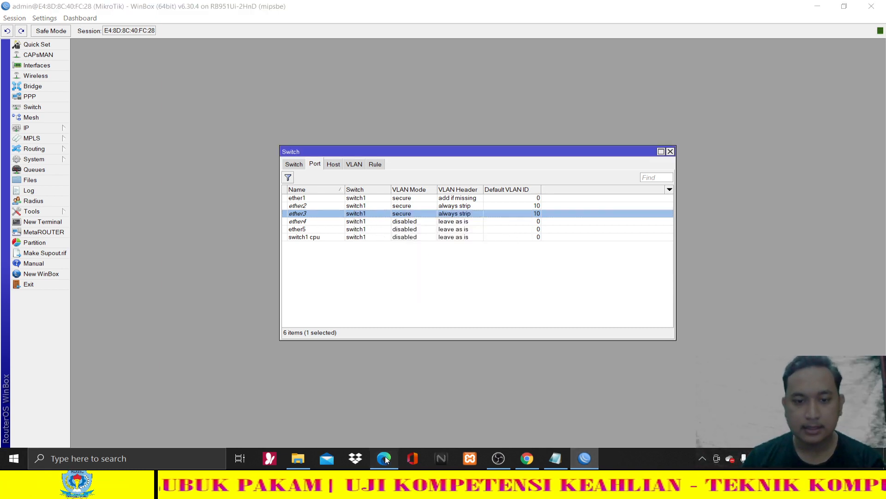
- Recheck the task sheet, then return to the switch port list
{"action": "left_click", "coordinate": [384, 458]}
{"action": "scroll", "coordinate": [422, 279], "scroll_direction": "up", "scroll_amount": 15}
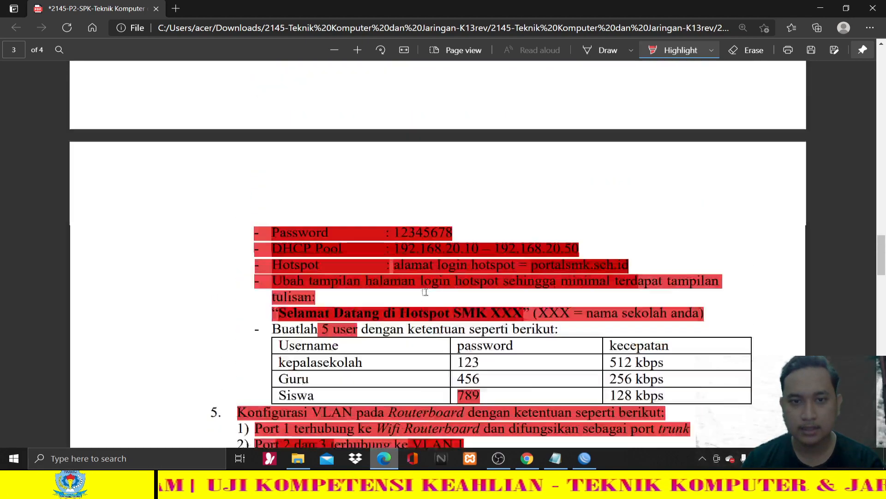
{"action": "scroll", "coordinate": [409, 301], "scroll_direction": "down", "scroll_amount": 15}
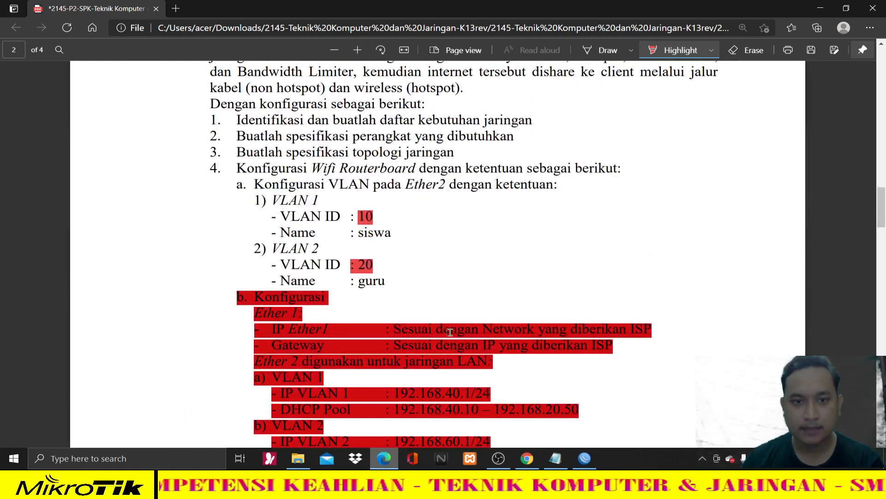
{"action": "left_click", "coordinate": [584, 458]}
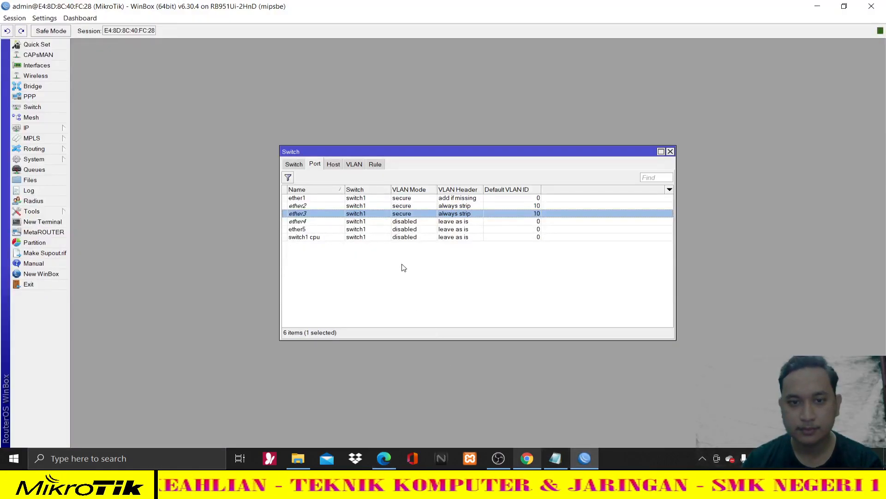
- Begin setting ether4 to secure mode with always strip, then discard those edits
{"action": "double_click", "coordinate": [355, 222]}
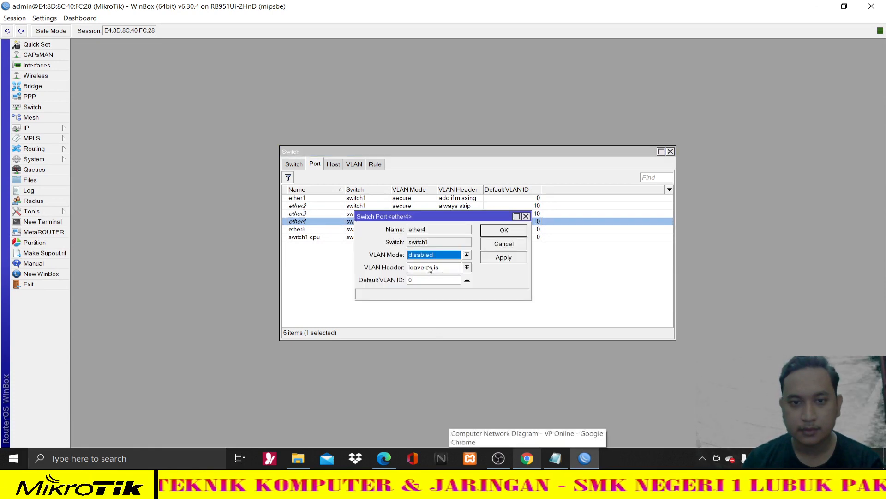
{"action": "left_click", "coordinate": [427, 255]}
{"action": "left_click", "coordinate": [418, 284]}
{"action": "left_click", "coordinate": [434, 267]}
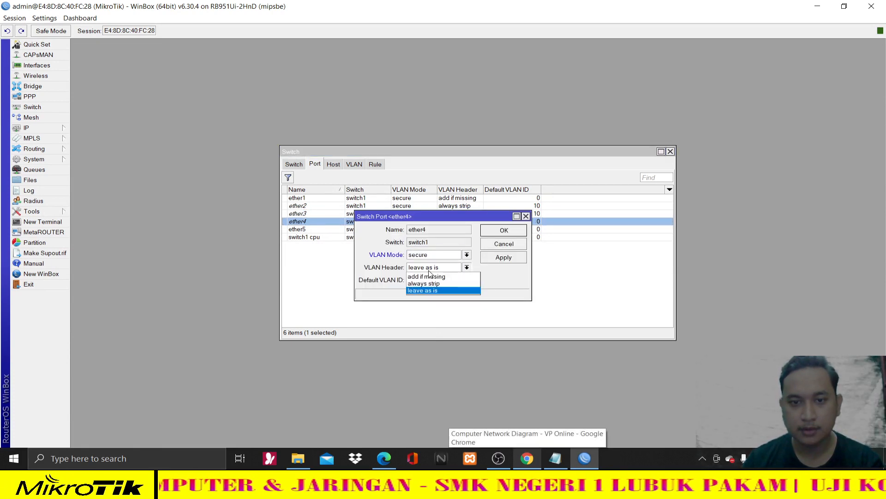
{"action": "left_click", "coordinate": [431, 284]}
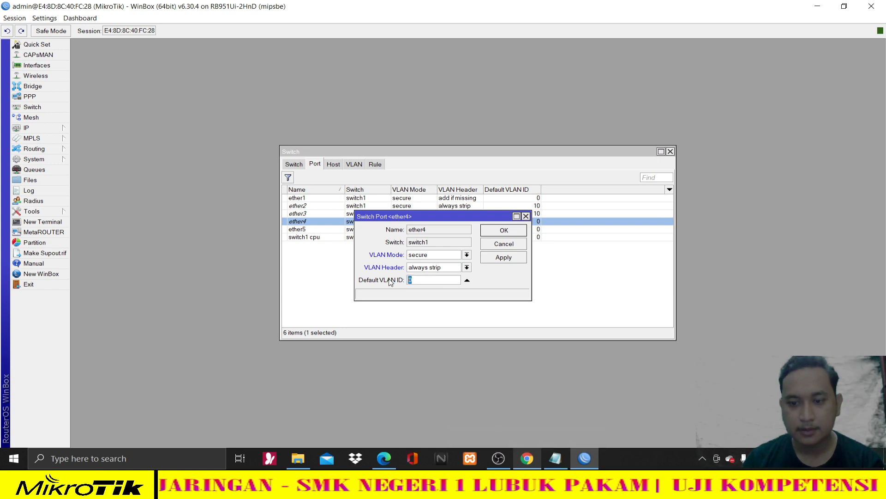
{"action": "left_click", "coordinate": [499, 246]}
- Save ether4 with secure VLAN mode, always strip header, and default VLAN ID 20
{"action": "double_click", "coordinate": [471, 222]}
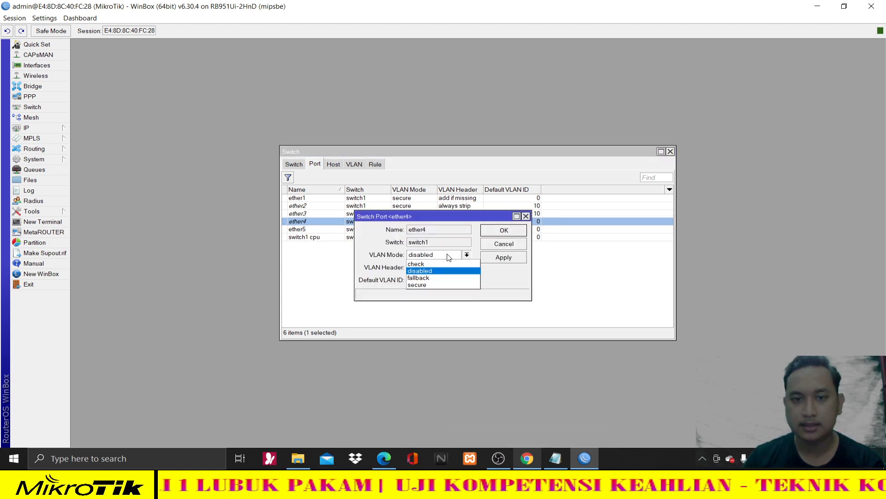
{"action": "left_click", "coordinate": [442, 285]}
{"action": "left_click", "coordinate": [442, 267]}
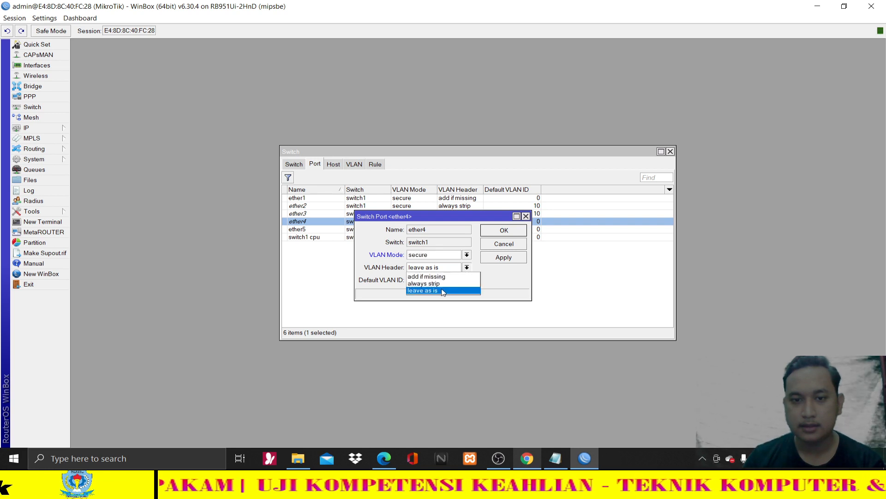
{"action": "left_click", "coordinate": [442, 290]}
{"action": "left_click", "coordinate": [467, 267]}
{"action": "left_click", "coordinate": [424, 283]}
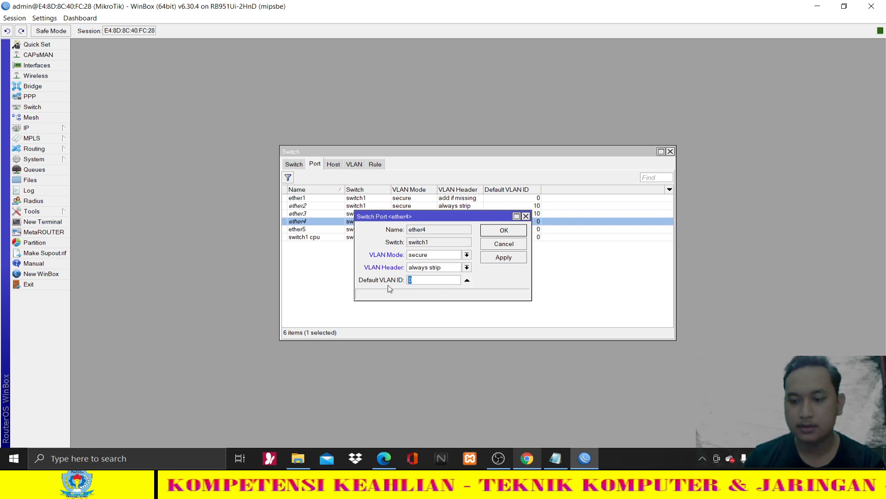
{"action": "left_click", "coordinate": [500, 233]}
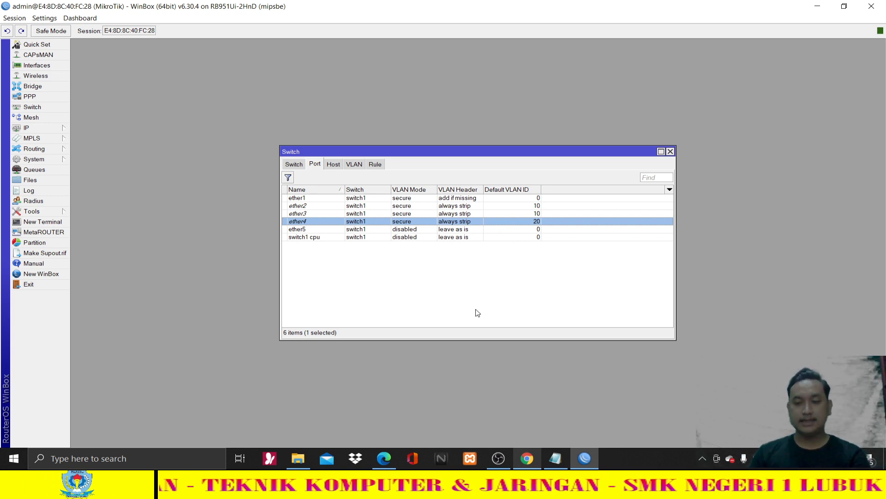
{"action": "left_click", "coordinate": [395, 458]}
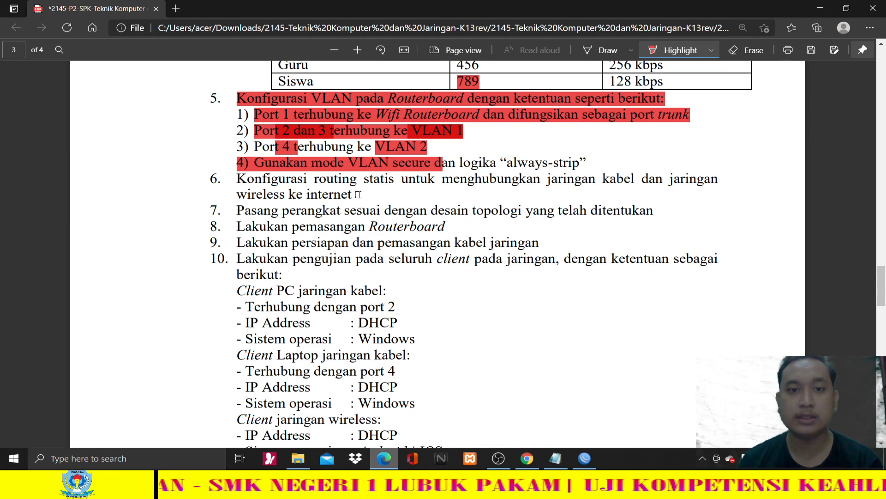
- Highlight task item 6 on static routing in red and review page 2's WLAN spec
{"action": "left_click_drag", "start_coordinate": [350, 179], "coordinate": [319, 189]}
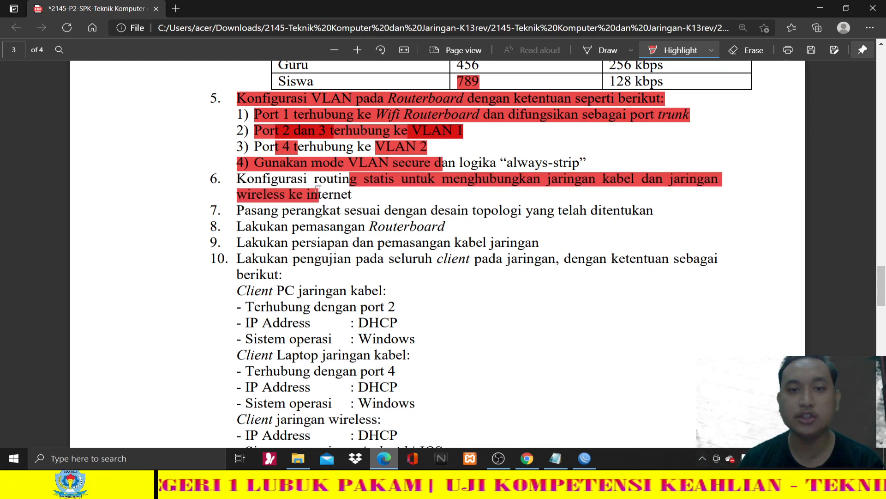
{"action": "scroll", "coordinate": [414, 259], "scroll_direction": "up", "scroll_amount": 15}
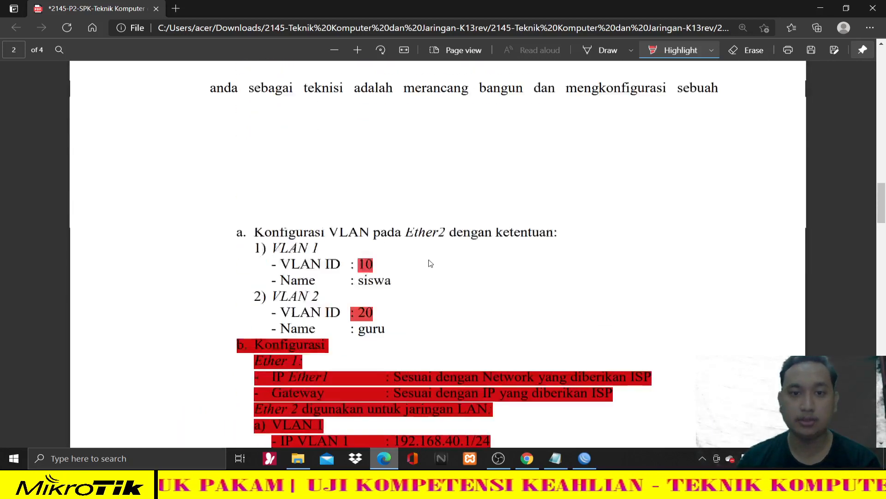
{"action": "scroll", "coordinate": [430, 264], "scroll_direction": "down", "scroll_amount": 5}
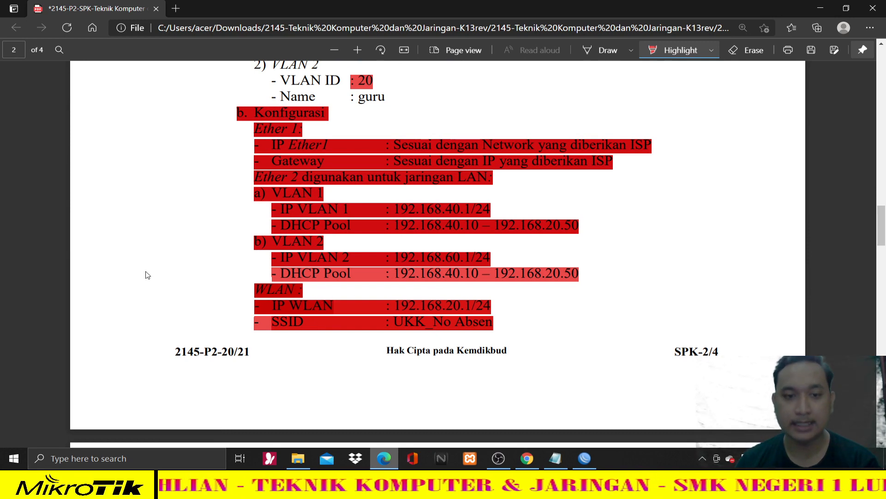
{"action": "scroll", "coordinate": [145, 275], "scroll_direction": "up", "scroll_amount": 3}
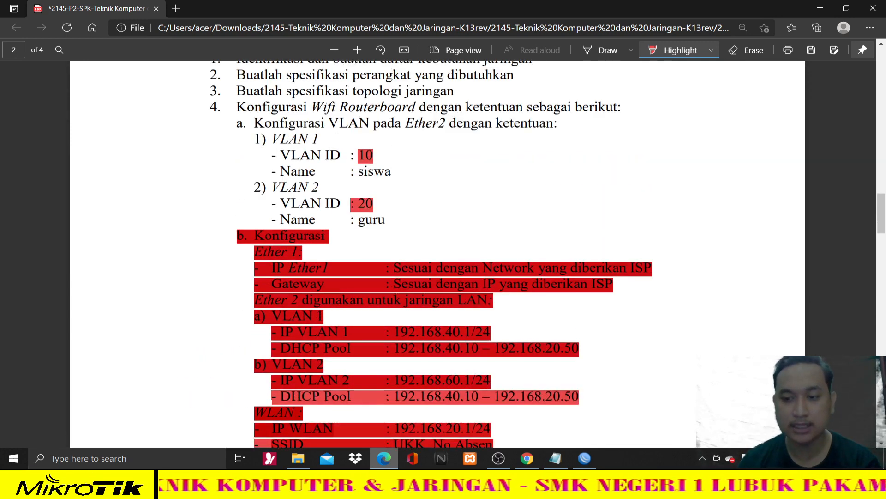
{"action": "left_click", "coordinate": [758, 458]}
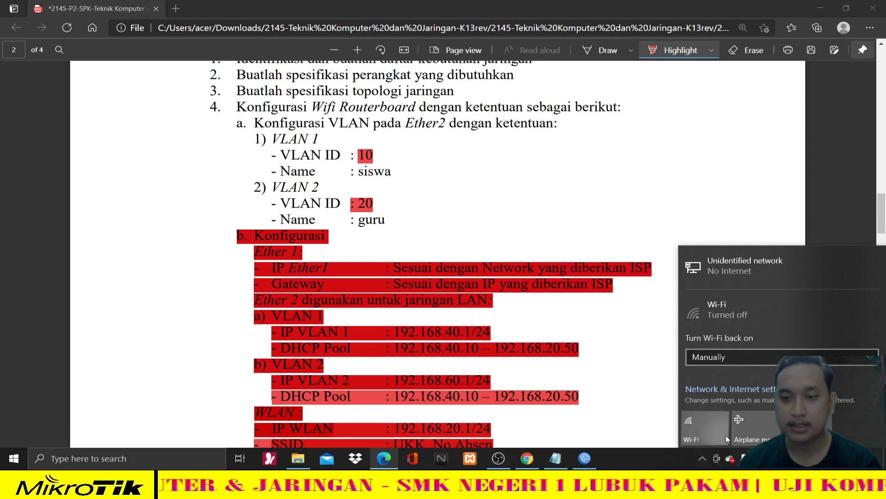
- Turn on Wi-Fi and connect to the UKK_01 hotspot network
{"action": "left_click", "coordinate": [726, 435]}
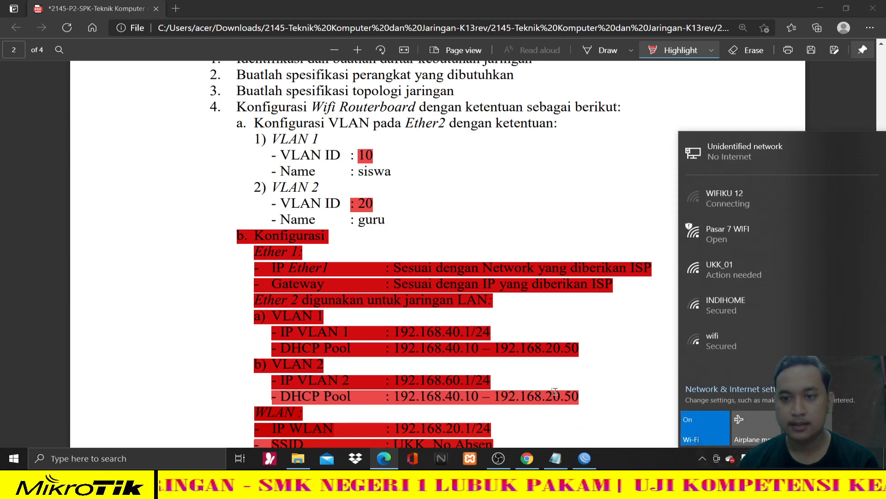
{"action": "scroll", "coordinate": [555, 391], "scroll_direction": "down", "scroll_amount": 12}
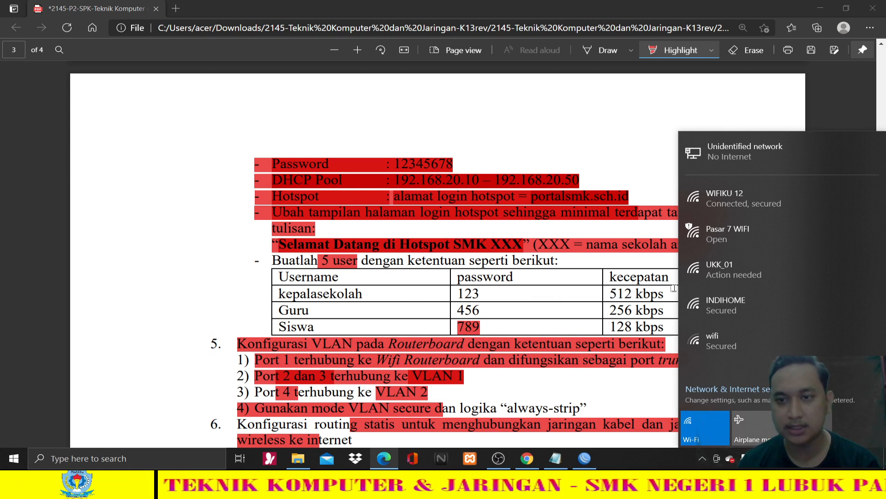
{"action": "left_click", "coordinate": [727, 284]}
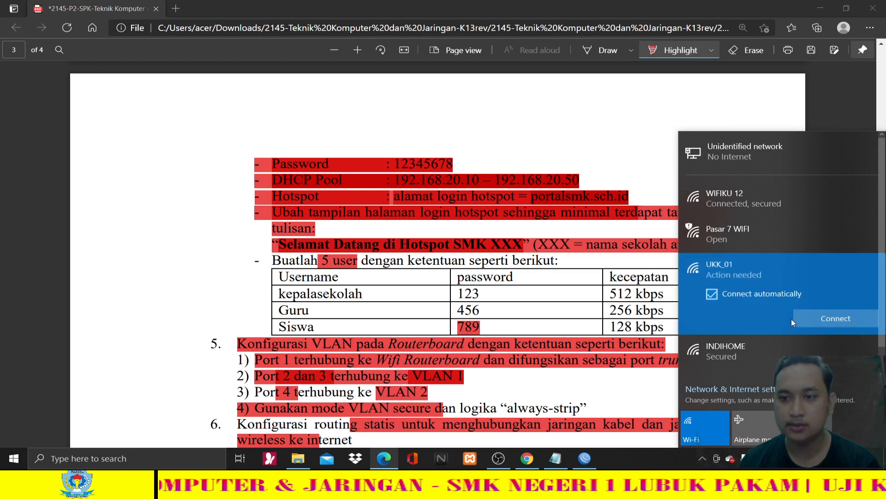
{"action": "left_click", "coordinate": [811, 322]}
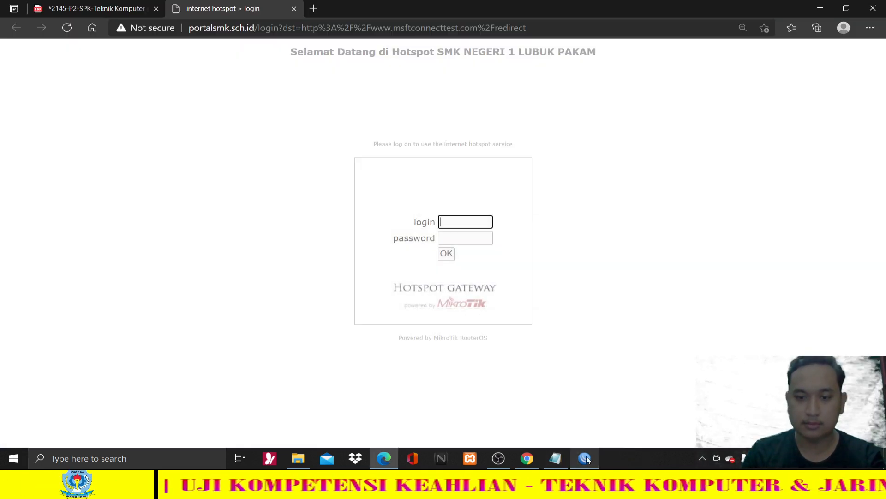
{"action": "left_click", "coordinate": [584, 458]}
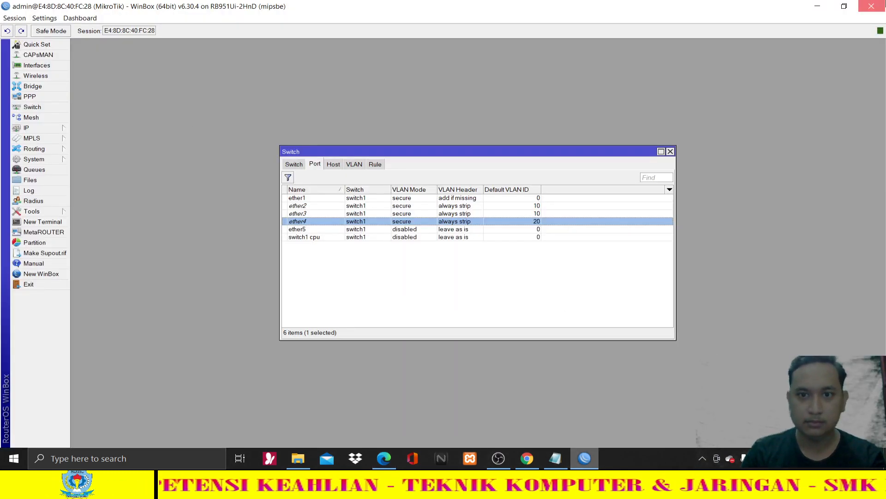
- Close the router session, clear the desktop, and relaunch WinBox to log into a router
{"action": "left_click", "coordinate": [871, 6]}
{"action": "left_click", "coordinate": [821, 6]}
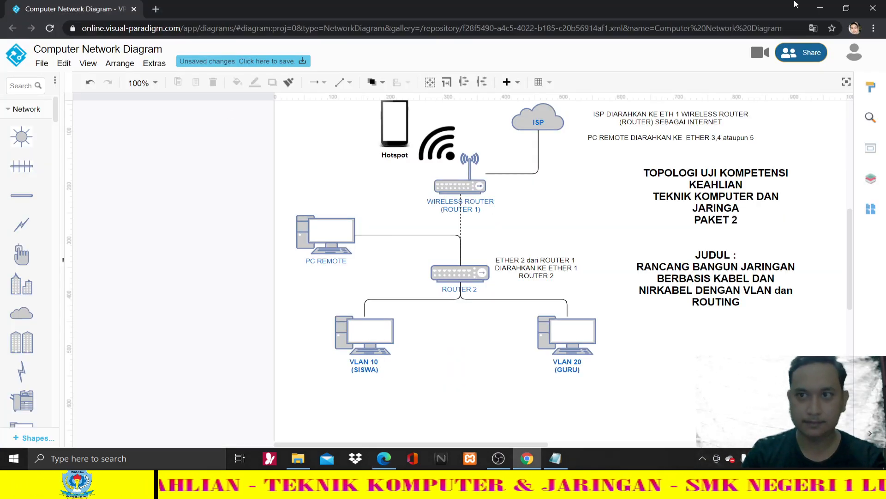
{"action": "left_click", "coordinate": [823, 5]}
{"action": "left_click", "coordinate": [823, 4]}
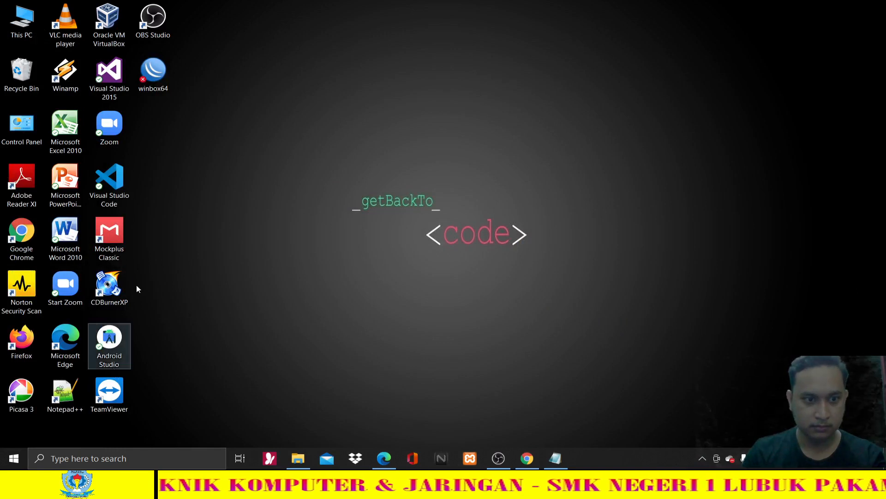
{"action": "double_click", "coordinate": [157, 85]}
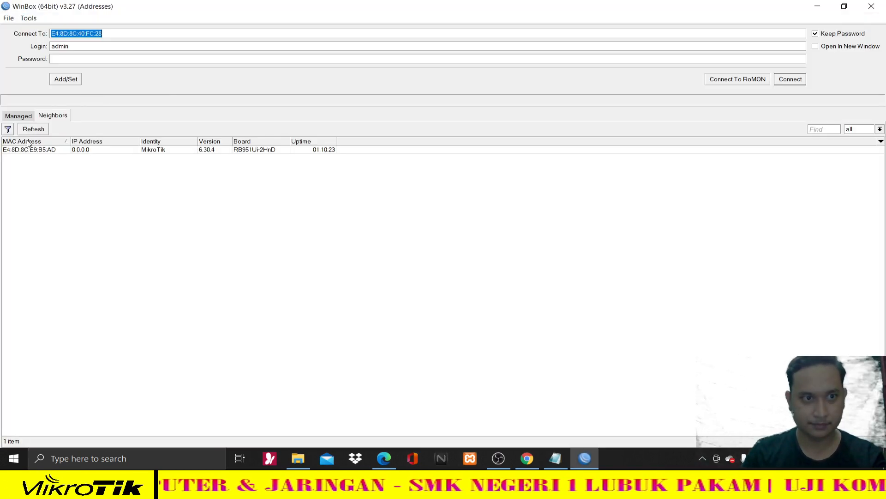
{"action": "left_click", "coordinate": [76, 150]}
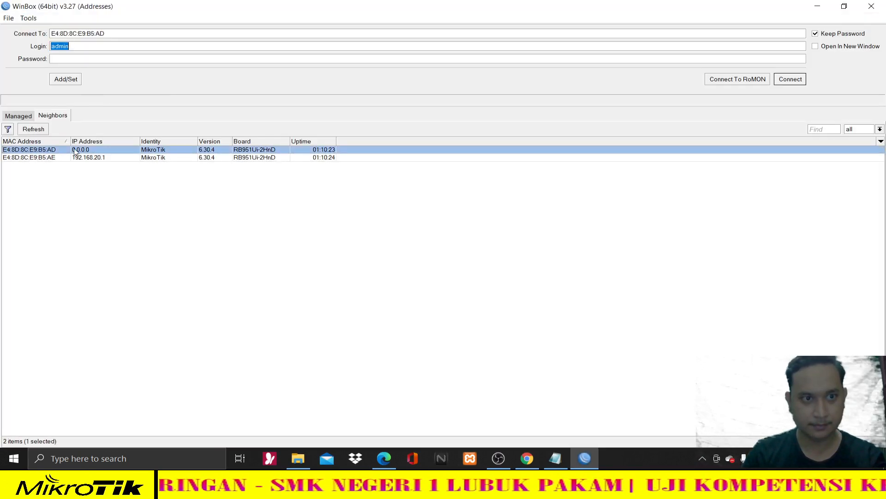
{"action": "left_click", "coordinate": [787, 81]}
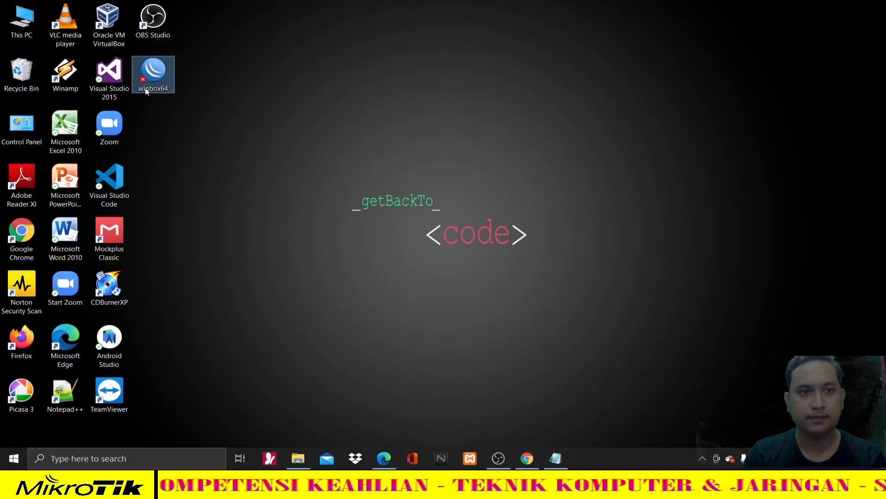
- Log into 192.168.20.1 and open IP > Hotspot > Users, selecting the principal's account
{"action": "double_click", "coordinate": [145, 88]}
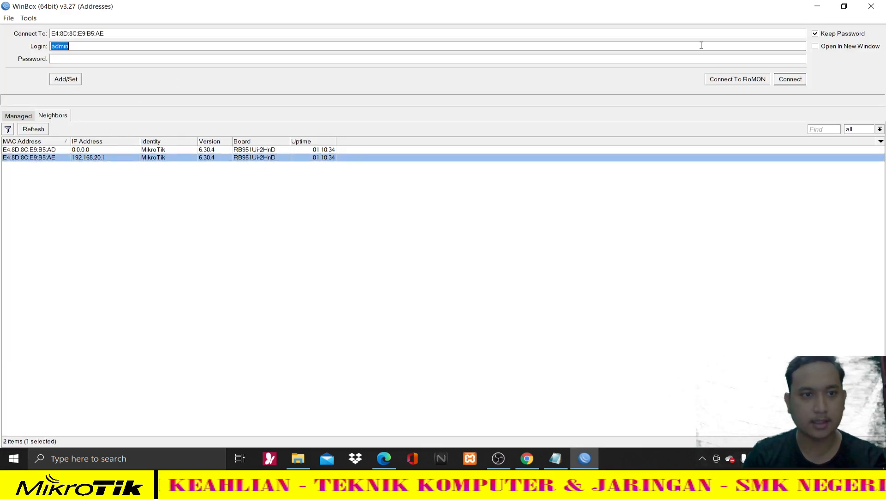
{"action": "left_click", "coordinate": [789, 81]}
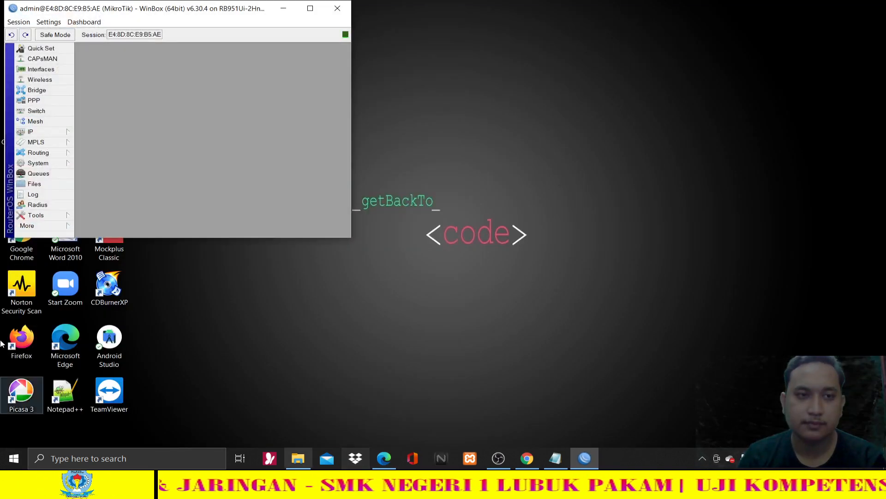
{"action": "left_click", "coordinate": [310, 8]}
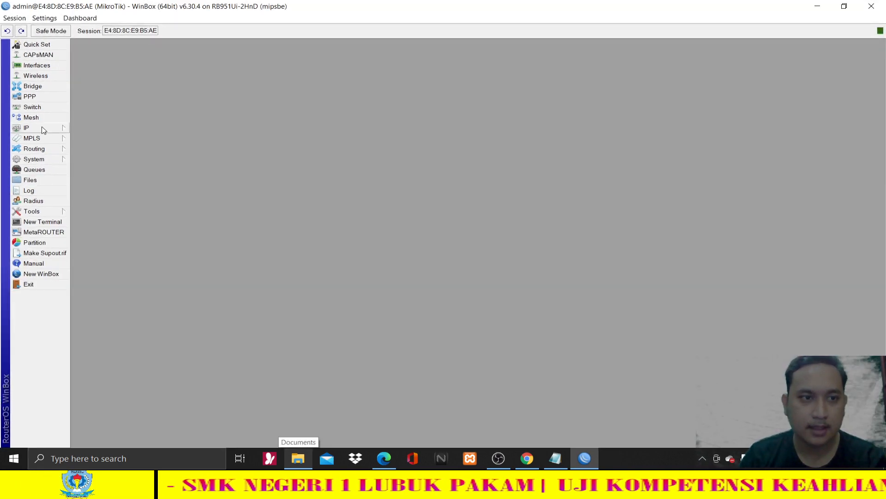
{"action": "left_click", "coordinate": [43, 128]}
{"action": "left_click", "coordinate": [114, 221]}
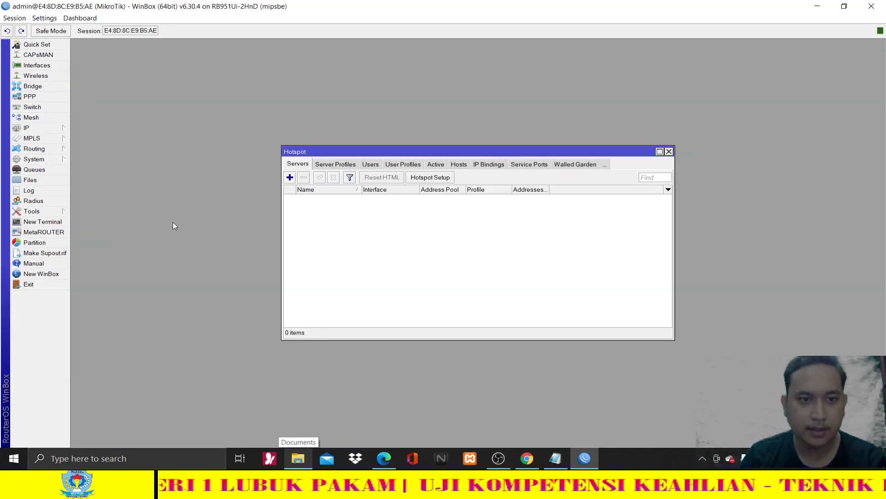
{"action": "left_click", "coordinate": [374, 165]}
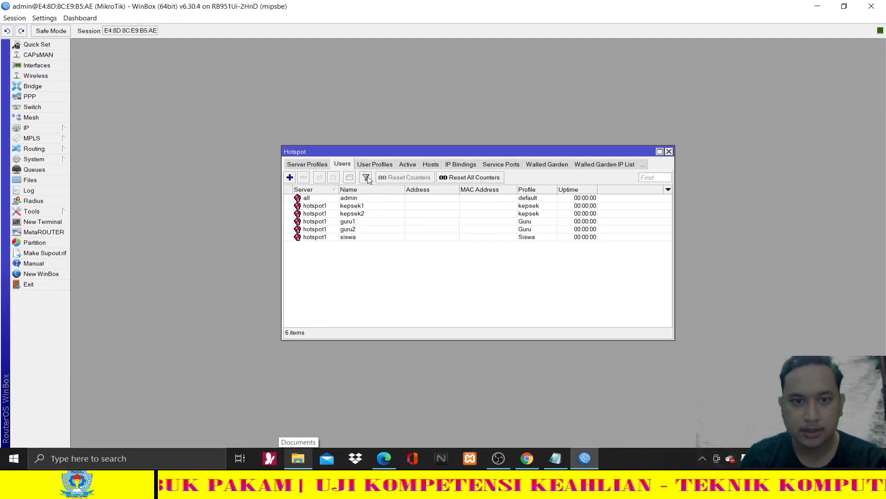
{"action": "left_click", "coordinate": [372, 206]}
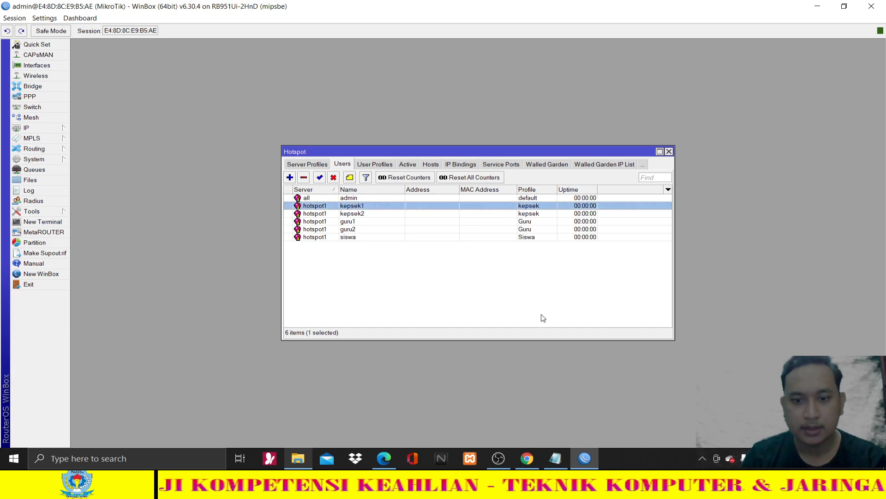
{"action": "left_click", "coordinate": [521, 455]}
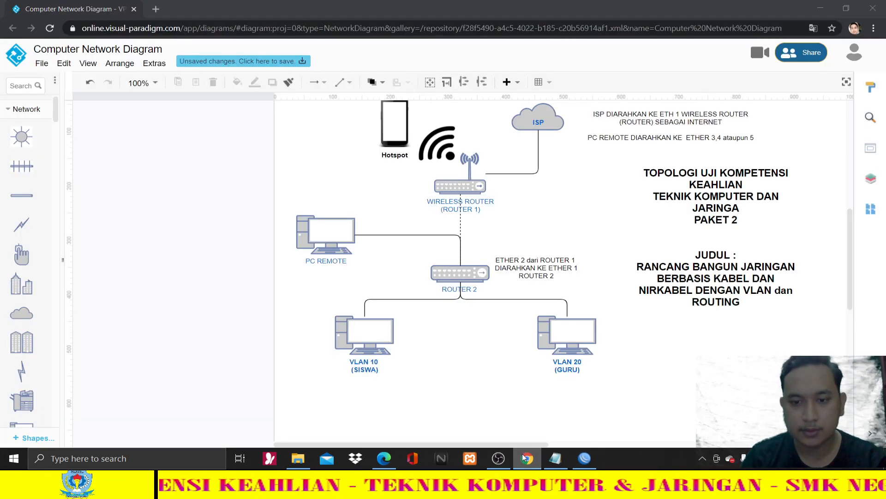
- Sign into the hotspot page with the principal's username and password, declining to save the password
{"action": "left_click", "coordinate": [522, 453]}
{"action": "left_click", "coordinate": [384, 457]}
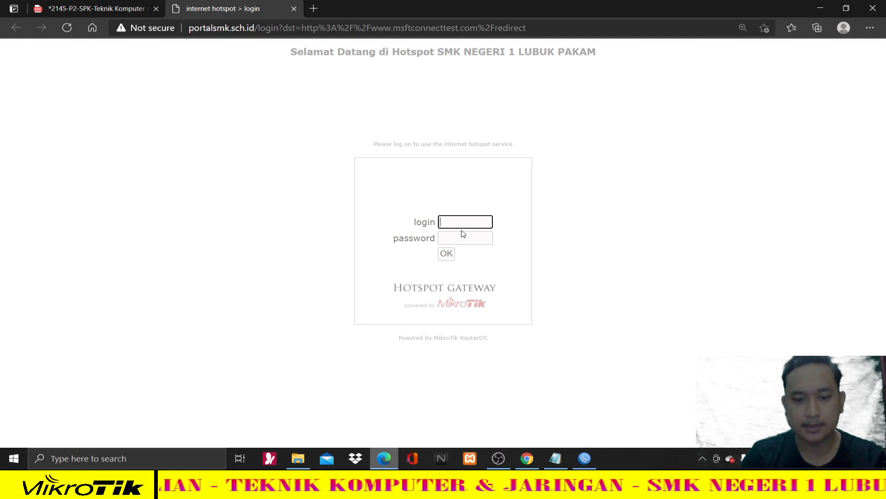
{"action": "type", "text": "kepsek1"}
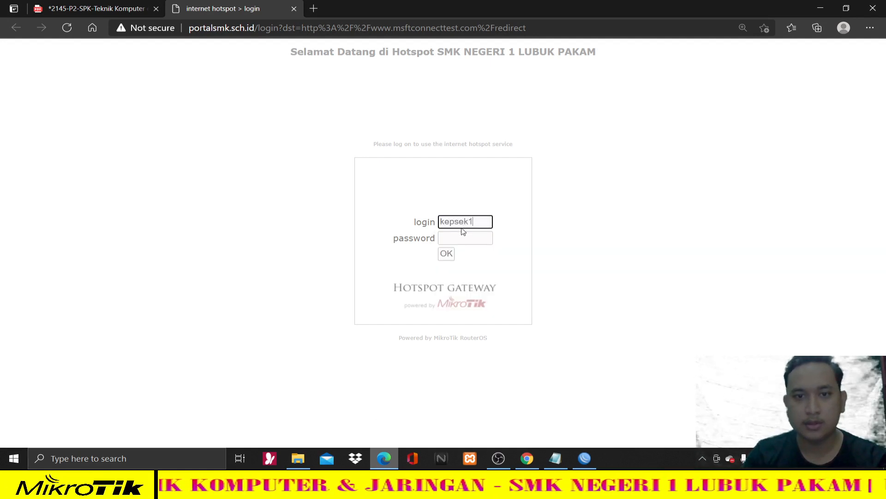
{"action": "key", "text": "ctrl+shift+Tab"}
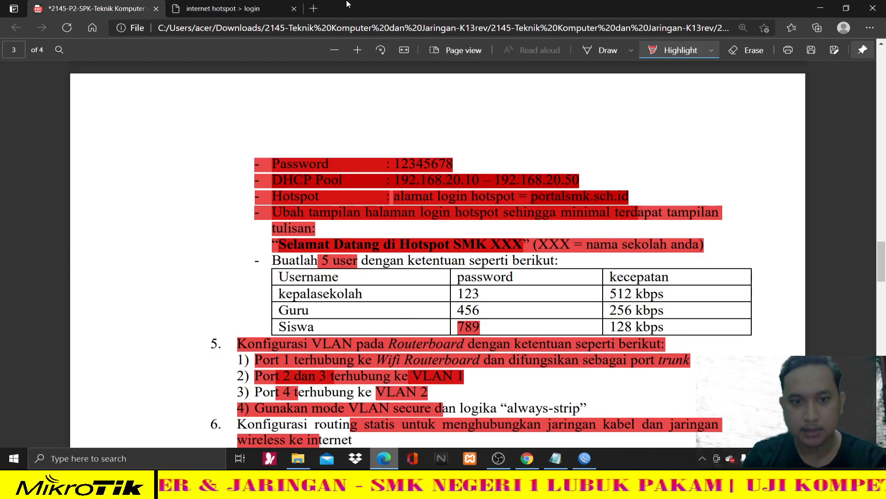
{"action": "key", "text": "ctrl+Tab"}
{"action": "type", "text": "123"}
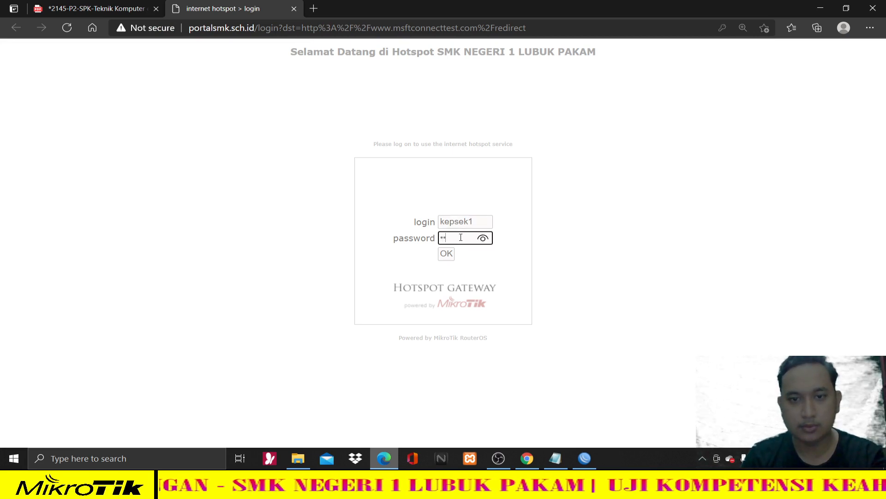
{"action": "left_click", "coordinate": [446, 254]}
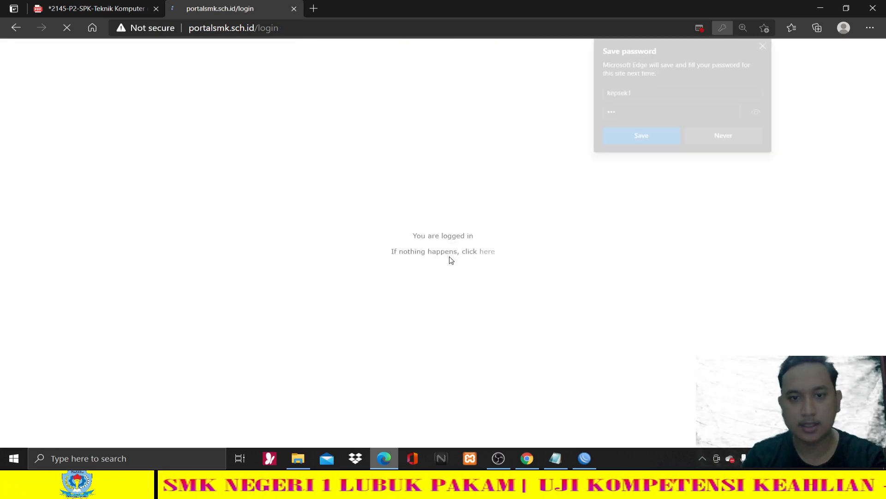
{"action": "left_click", "coordinate": [726, 143]}
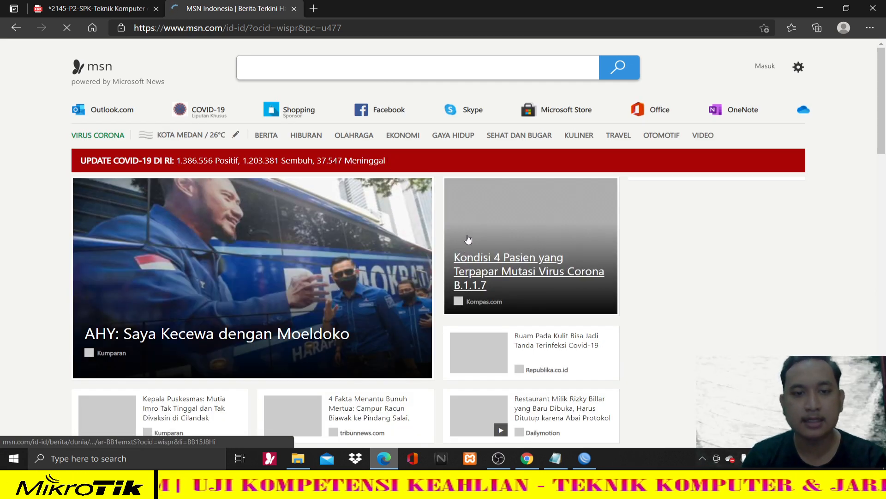
- Open youtube.com and speedtest.net in two new Edge tabs
{"action": "left_click", "coordinate": [313, 8]}
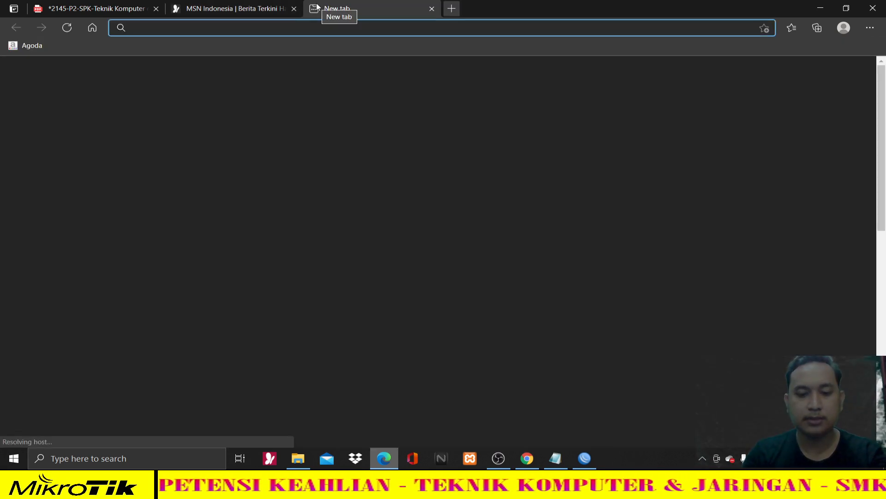
{"action": "type", "text": "you"}
{"action": "key", "text": "Return"}
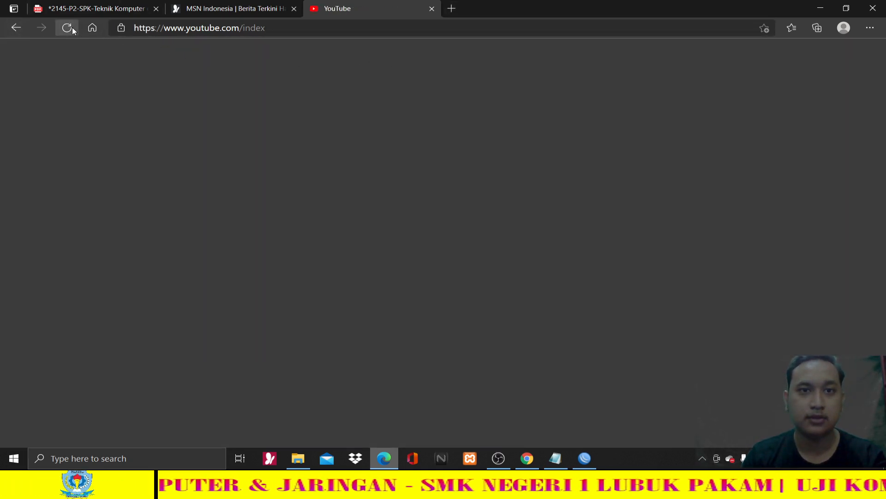
{"action": "left_click", "coordinate": [458, 8]}
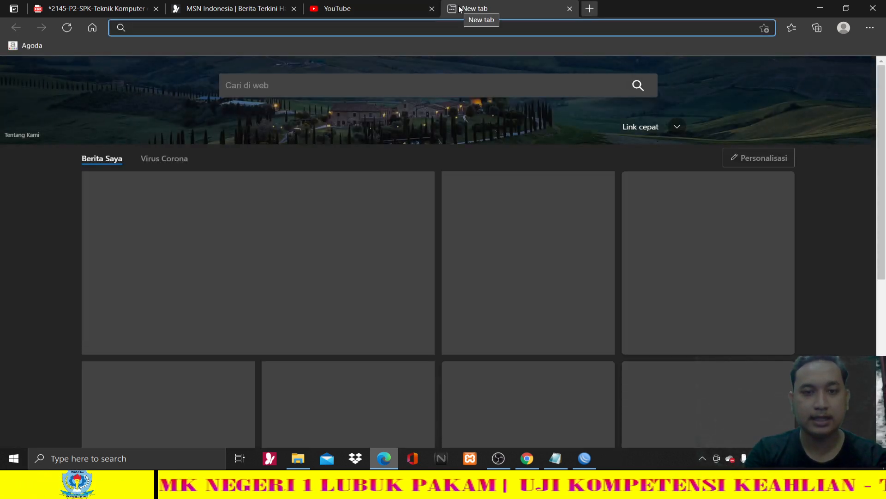
{"action": "type", "text": "s"}
{"action": "key", "text": "BackSpace"}
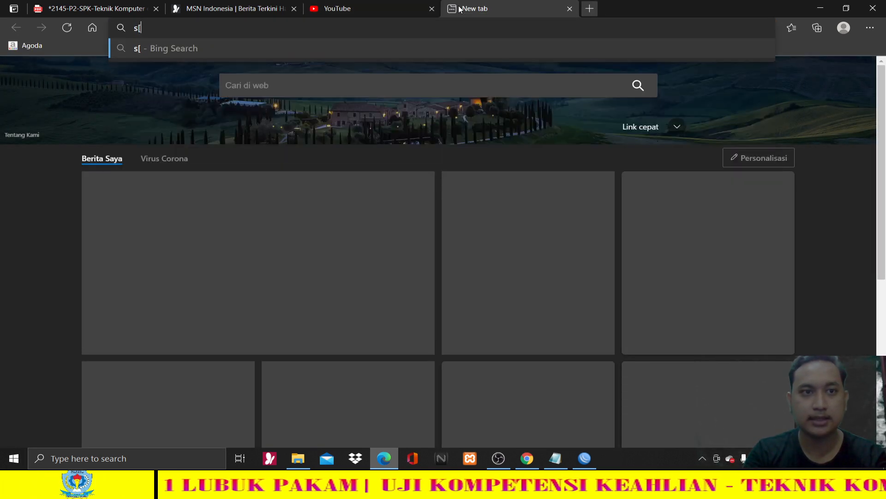
{"action": "type", "text": "peedtest.net"}
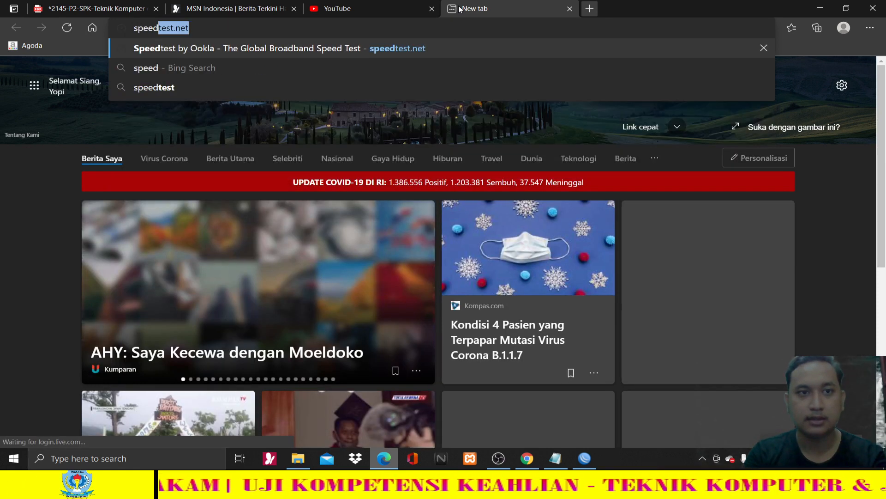
{"action": "key", "text": "Return"}
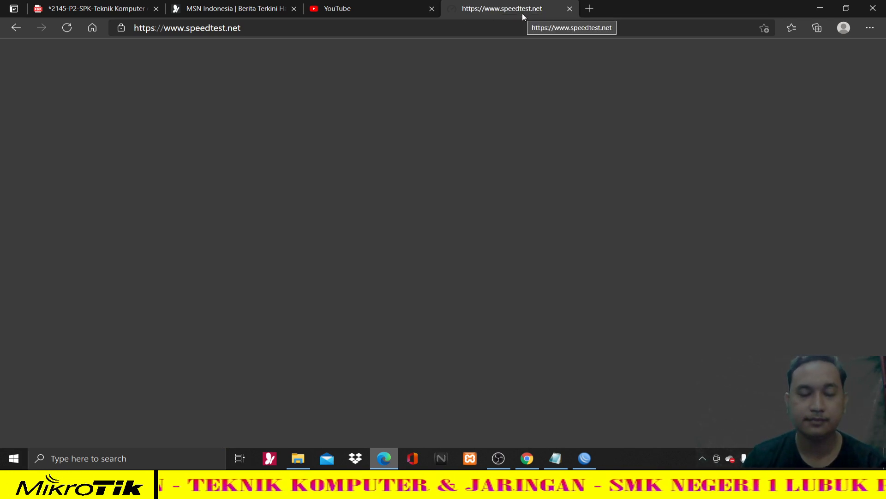
- Browse the YouTube tab, then reload the speedtest page
{"action": "left_click", "coordinate": [376, 8]}
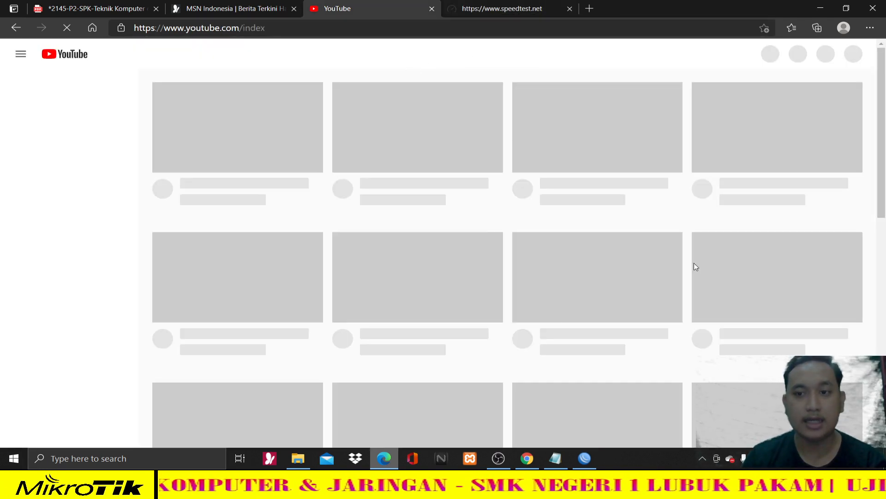
{"action": "scroll", "coordinate": [600, 299], "scroll_direction": "down", "scroll_amount": 2}
{"action": "left_click", "coordinate": [480, 5]}
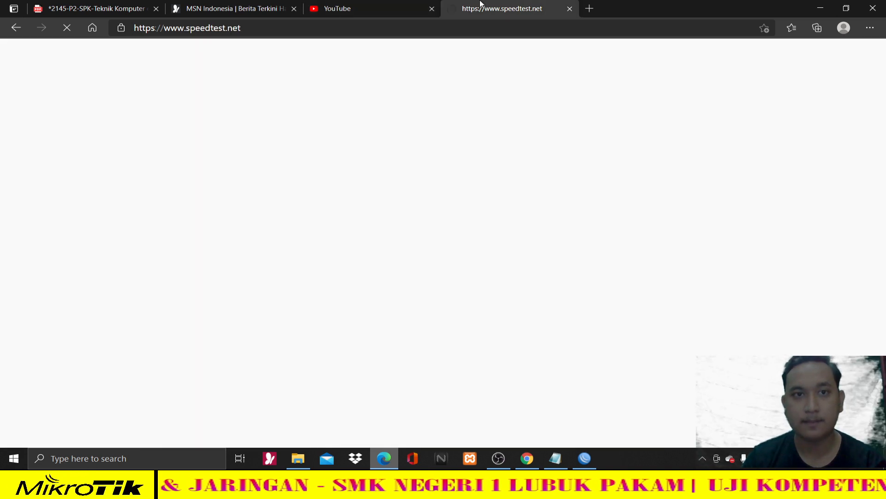
{"action": "left_click", "coordinate": [75, 28]}
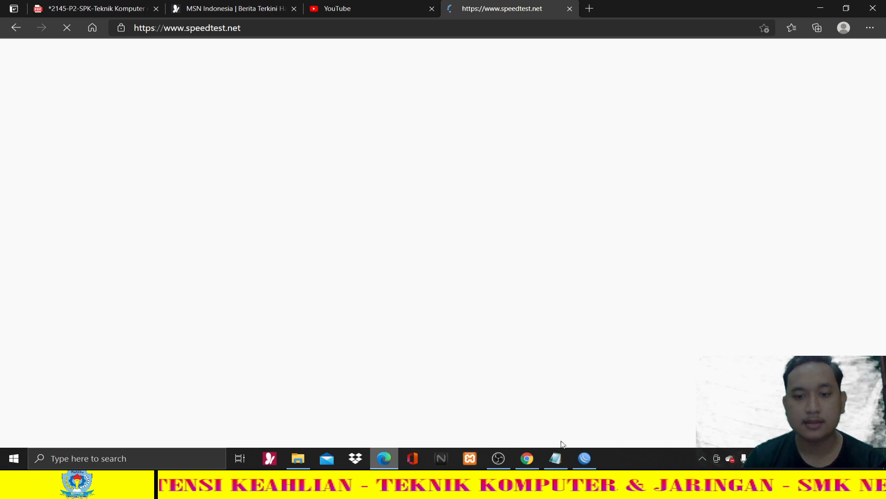
{"action": "left_click", "coordinate": [584, 458]}
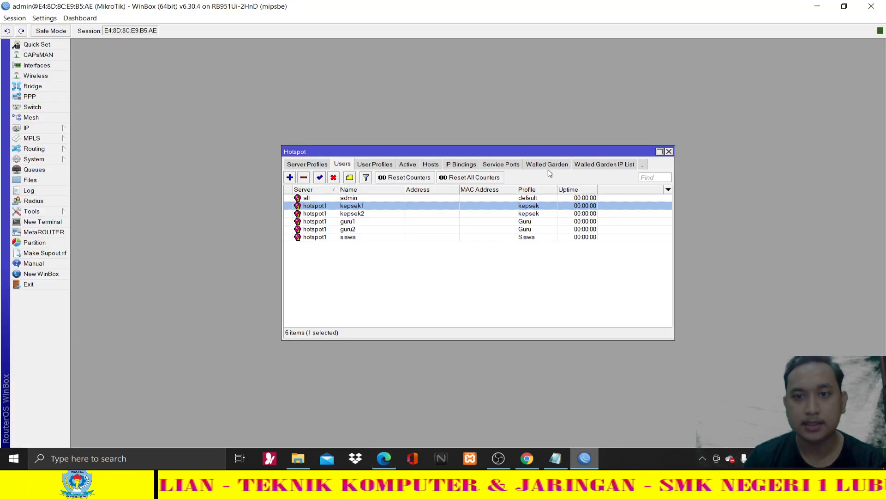
- Check the active hotspot session's live traffic: Tx about 514.6 kbps, Rx 162.5 kbps
{"action": "left_click", "coordinate": [408, 164]}
{"action": "double_click", "coordinate": [450, 198]}
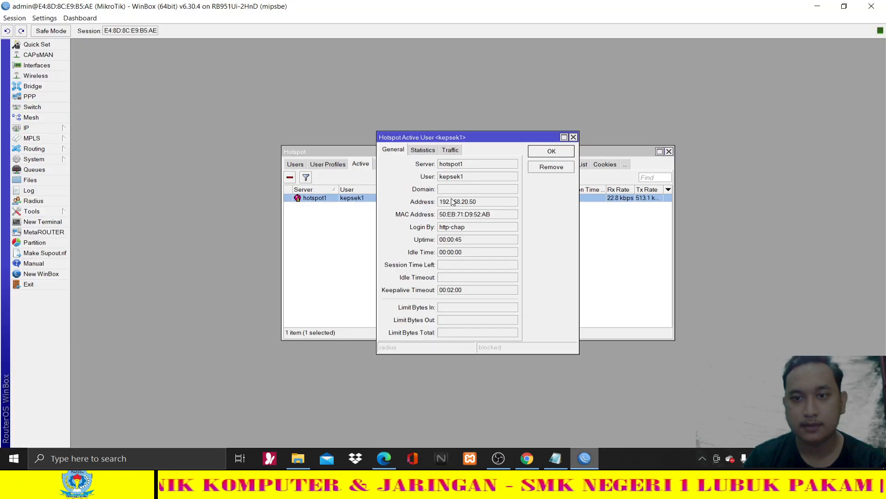
{"action": "left_click", "coordinate": [451, 150]}
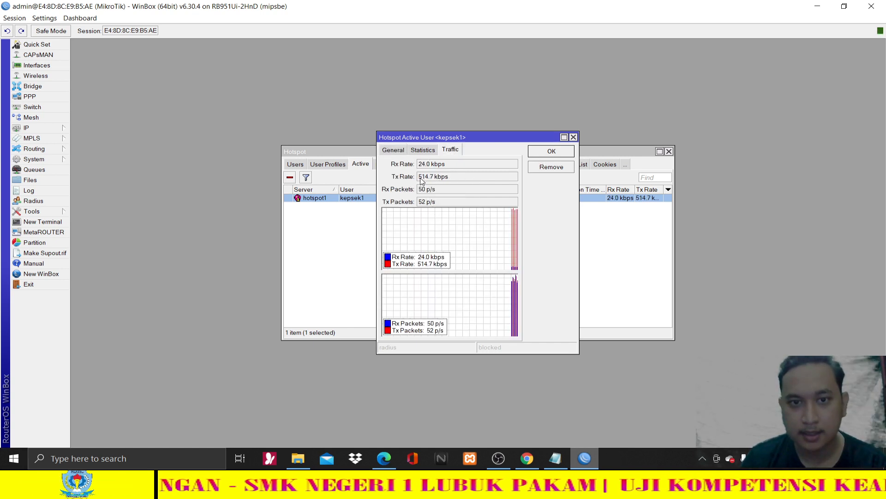
{"action": "mouse_move", "coordinate": [419, 177]}
{"action": "left_mouse_down"}
{"action": "mouse_move", "coordinate": [432, 178]}
{"action": "mouse_move", "coordinate": [428, 166]}
{"action": "left_mouse_up"}
{"action": "left_click", "coordinate": [437, 180]}
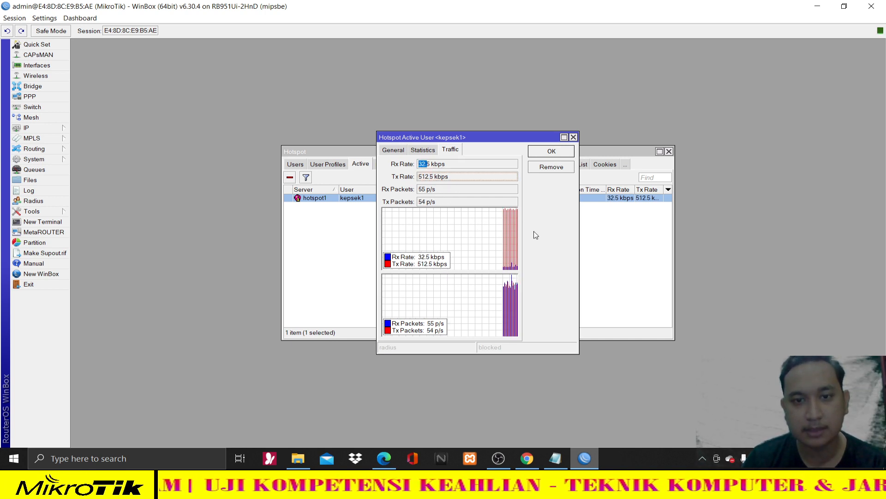
{"action": "left_click", "coordinate": [573, 137]}
- Close the WinBox Hotspot window and the Speedtest tab in Edge
{"action": "left_click", "coordinate": [668, 151]}
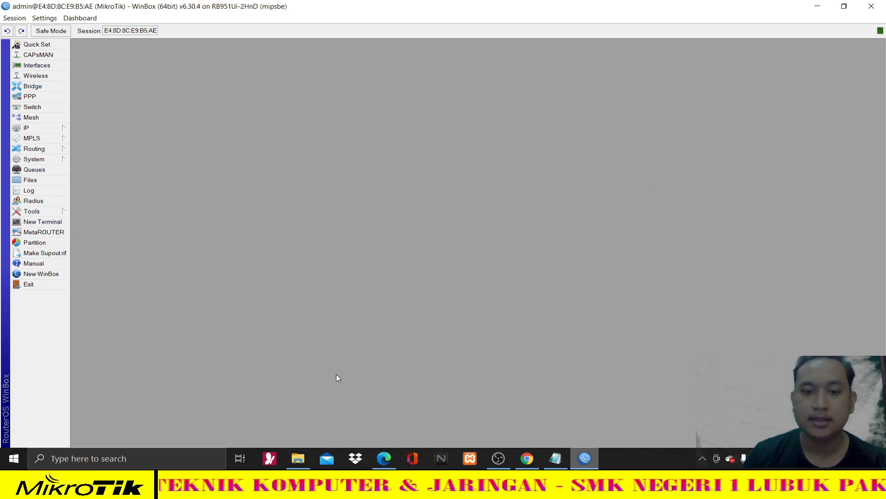
{"action": "left_click", "coordinate": [391, 452]}
{"action": "scroll", "coordinate": [512, 212], "scroll_direction": "down", "scroll_amount": 3}
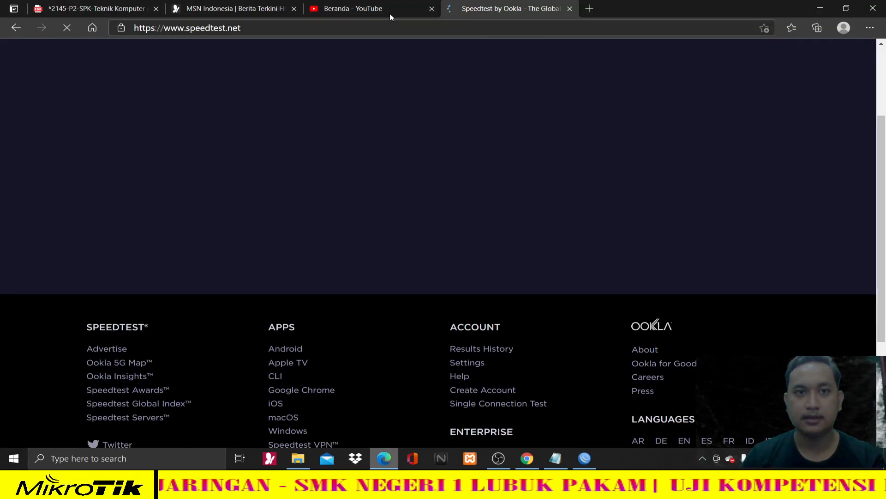
{"action": "left_click", "coordinate": [570, 9]}
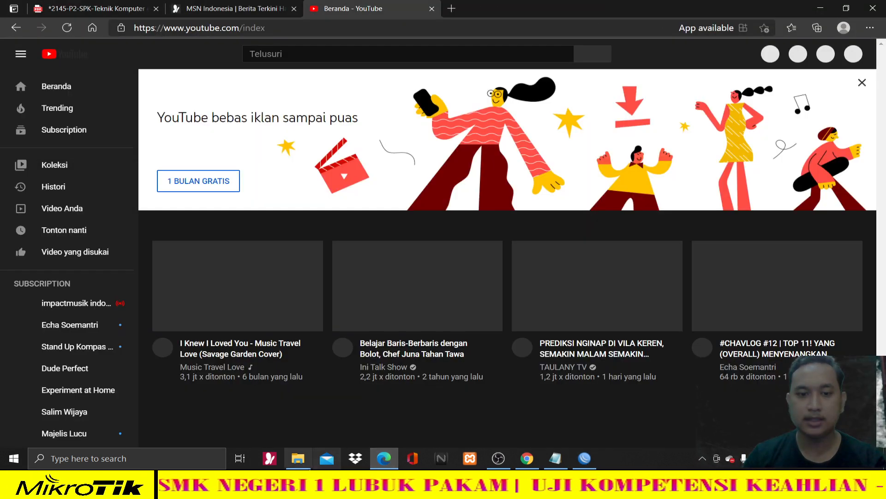
- Review the VLAN 1 DHCP Pool range in the exam PDF, then turn Wi-Fi off
{"action": "left_click", "coordinate": [88, 7]}
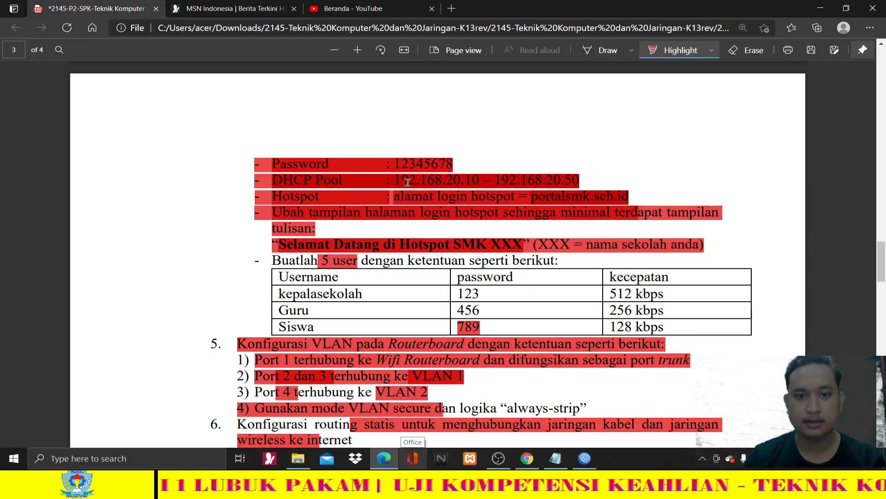
{"action": "scroll", "coordinate": [434, 227], "scroll_direction": "down", "scroll_amount": 1}
{"action": "scroll", "coordinate": [434, 227], "scroll_direction": "down", "scroll_amount": 3}
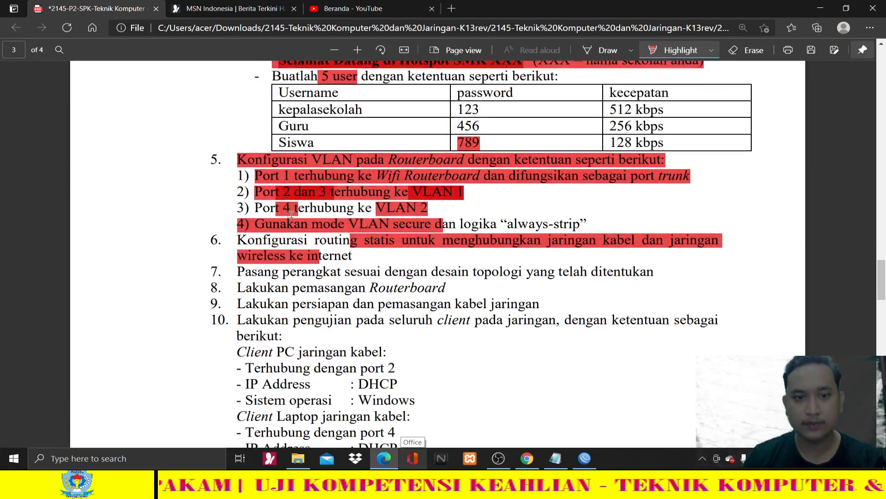
{"action": "scroll", "coordinate": [400, 331], "scroll_direction": "down", "scroll_amount": 1}
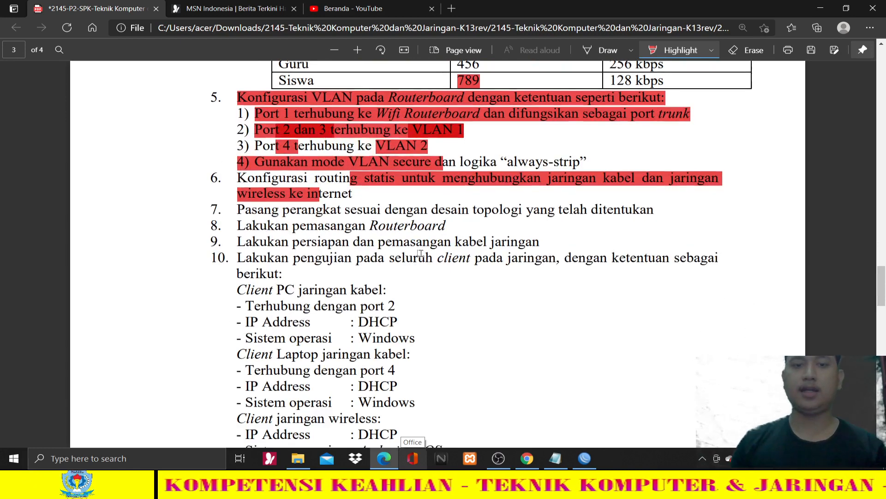
{"action": "scroll", "coordinate": [420, 252], "scroll_direction": "down", "scroll_amount": 1}
{"action": "scroll", "coordinate": [420, 252], "scroll_direction": "up", "scroll_amount": 6}
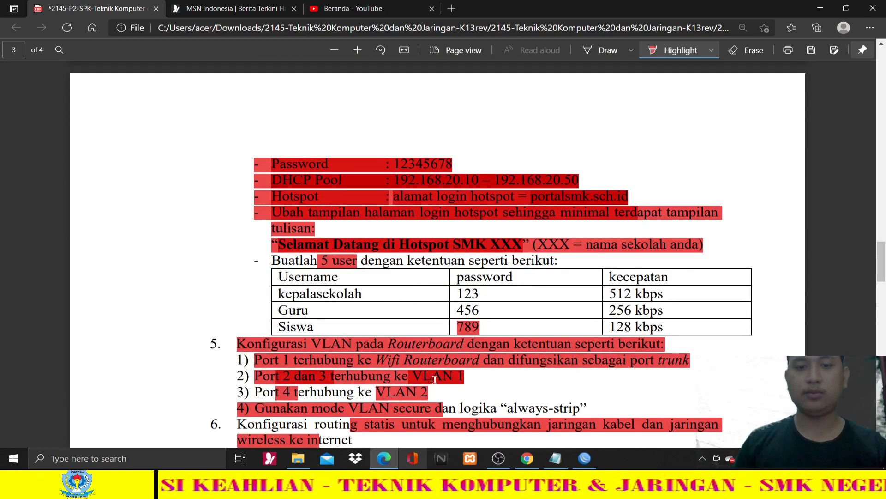
{"action": "scroll", "coordinate": [374, 353], "scroll_direction": "up", "scroll_amount": 8}
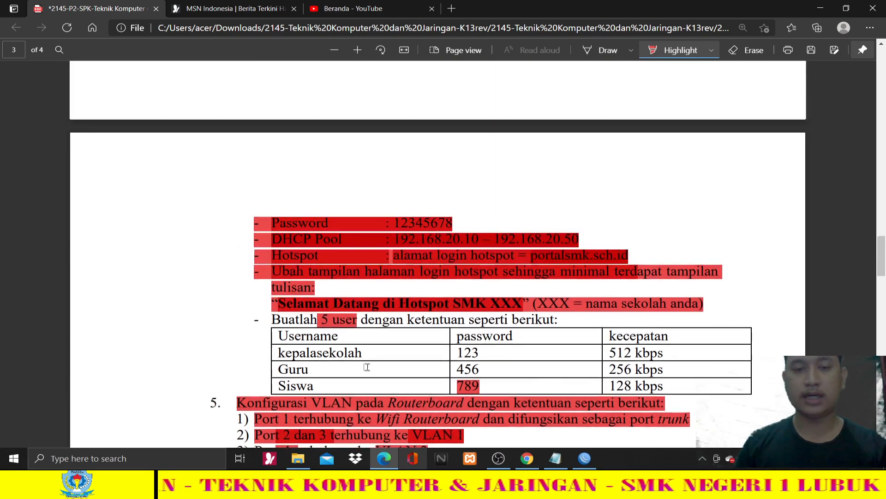
{"action": "scroll", "coordinate": [374, 354], "scroll_direction": "up", "scroll_amount": 1}
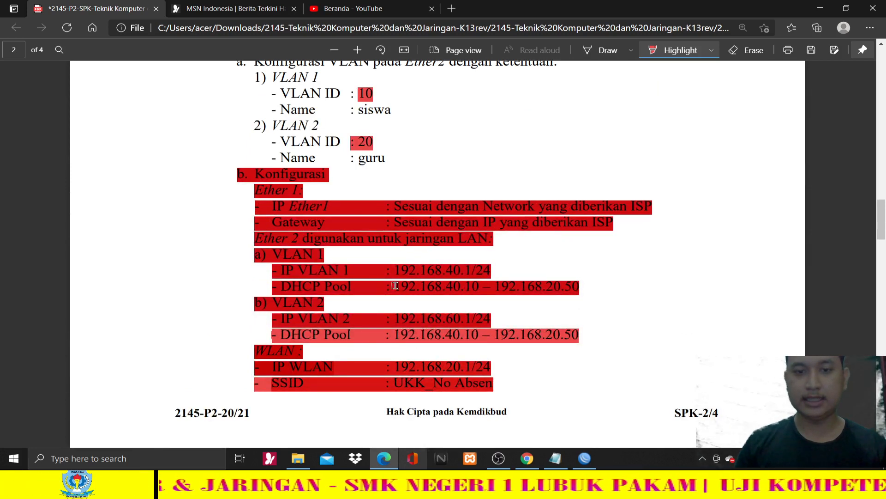
{"action": "left_click_drag", "start_coordinate": [395, 286], "coordinate": [582, 292]}
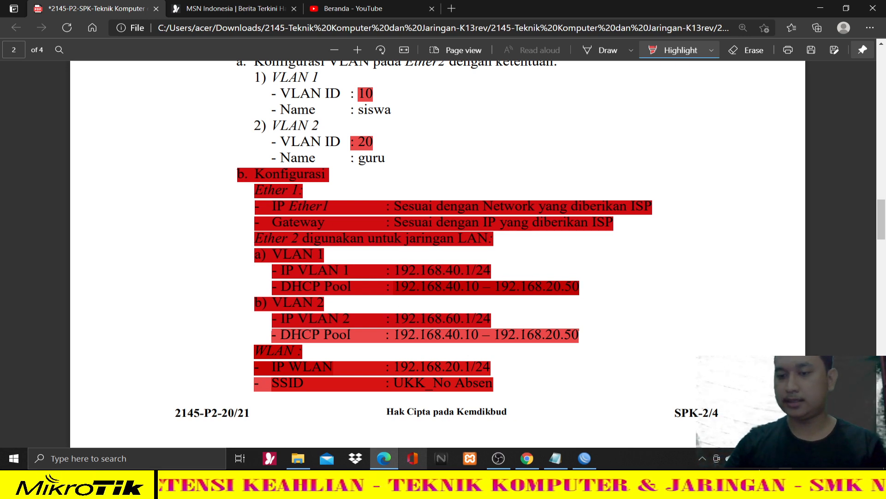
{"action": "left_click", "coordinate": [739, 458]}
{"action": "left_click", "coordinate": [727, 434]}
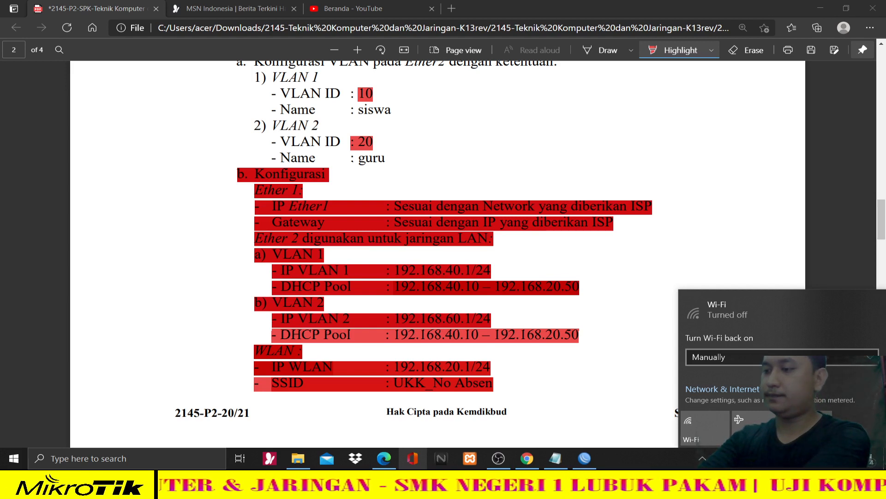
- Open Windows Network & Internet settings, then close the disconnected router session and WinBox
{"action": "left_click", "coordinate": [788, 217]}
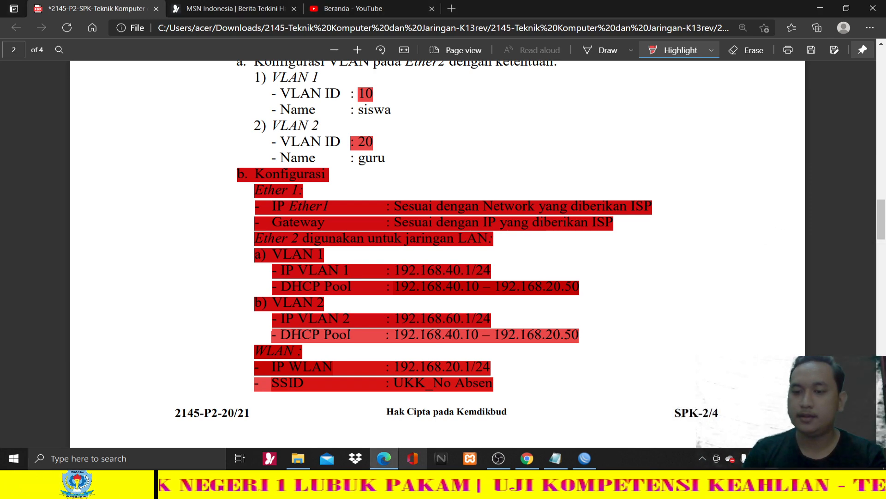
{"action": "right_click", "coordinate": [730, 458]}
{"action": "left_click", "coordinate": [748, 443]}
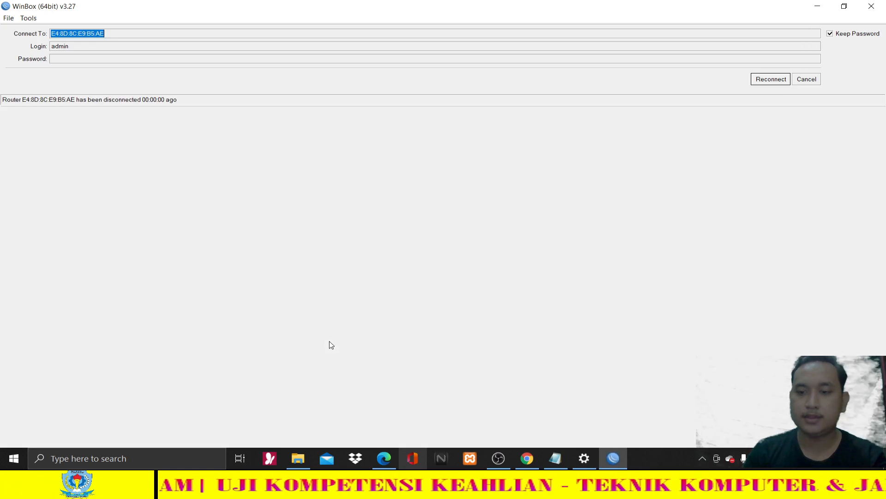
{"action": "left_click", "coordinate": [872, 6]}
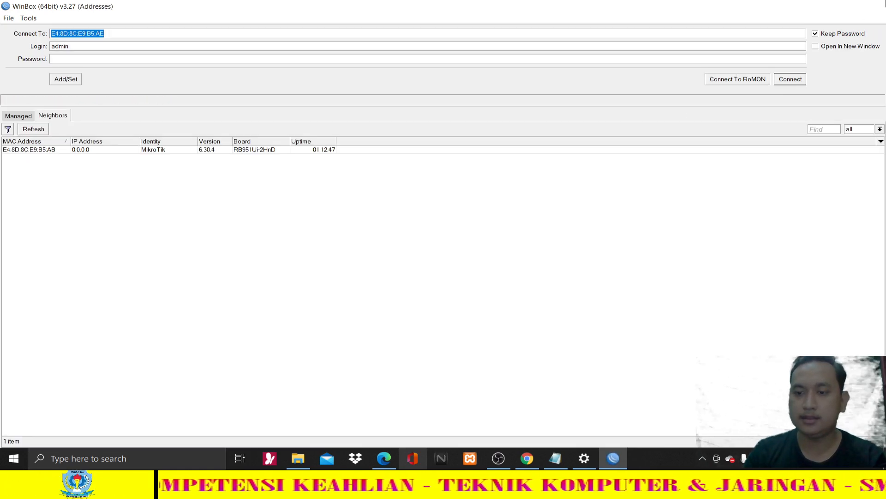
{"action": "left_click", "coordinate": [885, 2]}
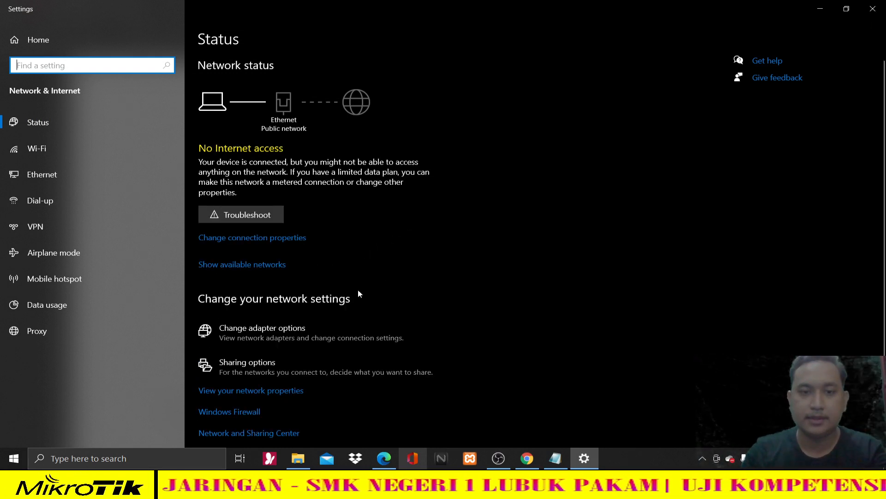
- Verify the Ethernet adapter got 192.168.40.50 from DHCP server 192.168.40.1, then go back to the PDF
{"action": "left_click", "coordinate": [336, 327]}
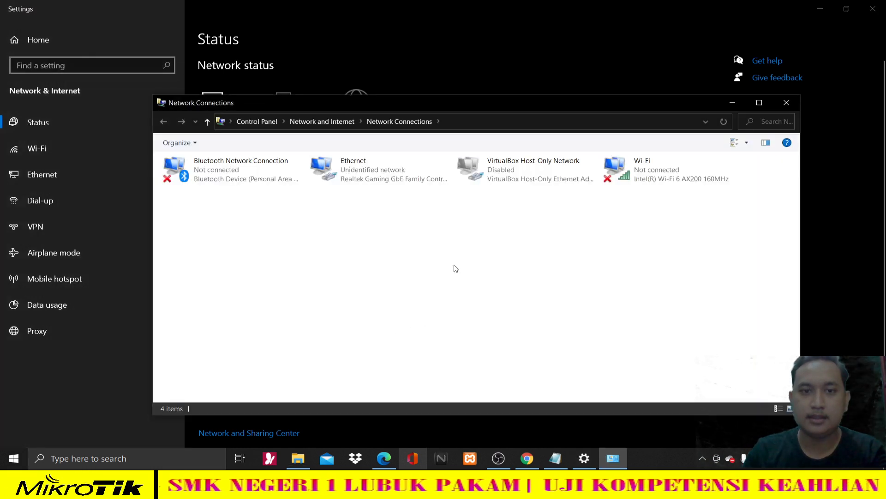
{"action": "double_click", "coordinate": [396, 172]}
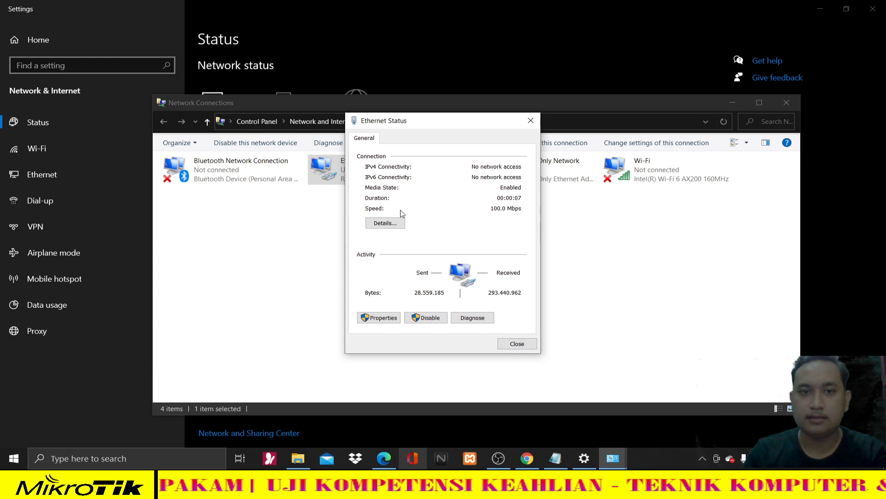
{"action": "left_click", "coordinate": [401, 224]}
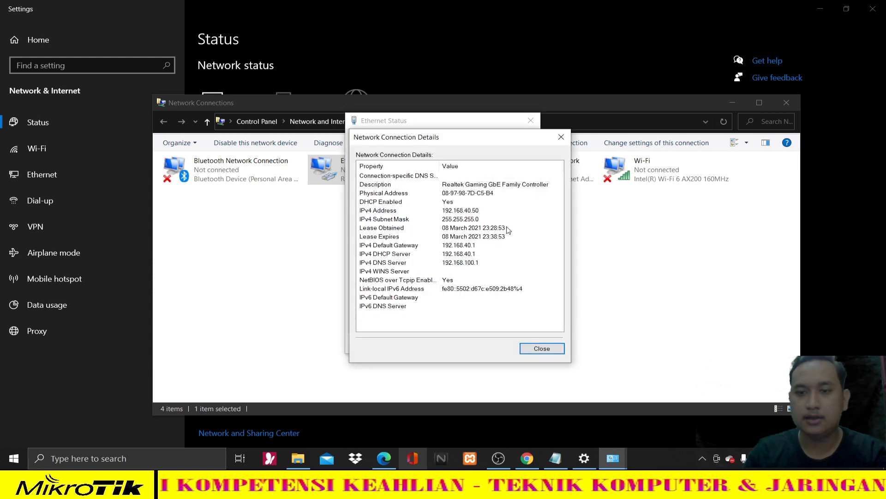
{"action": "left_click", "coordinate": [772, 458]}
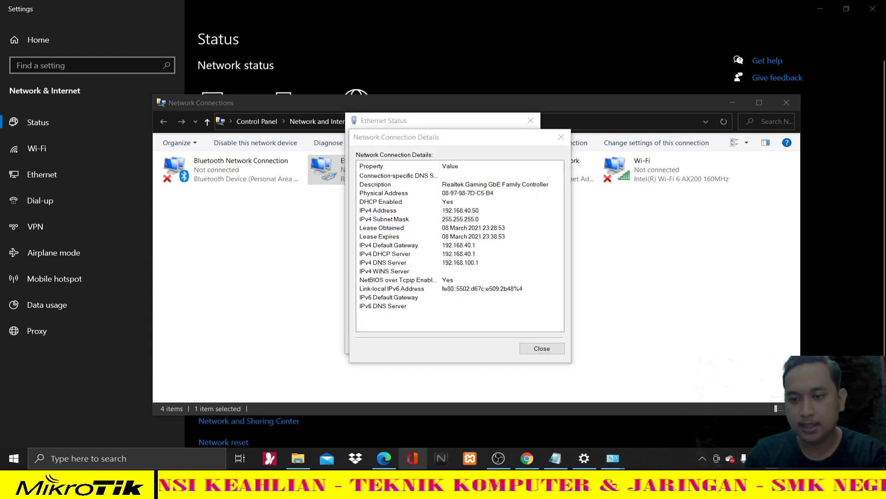
{"action": "left_click", "coordinate": [450, 212]}
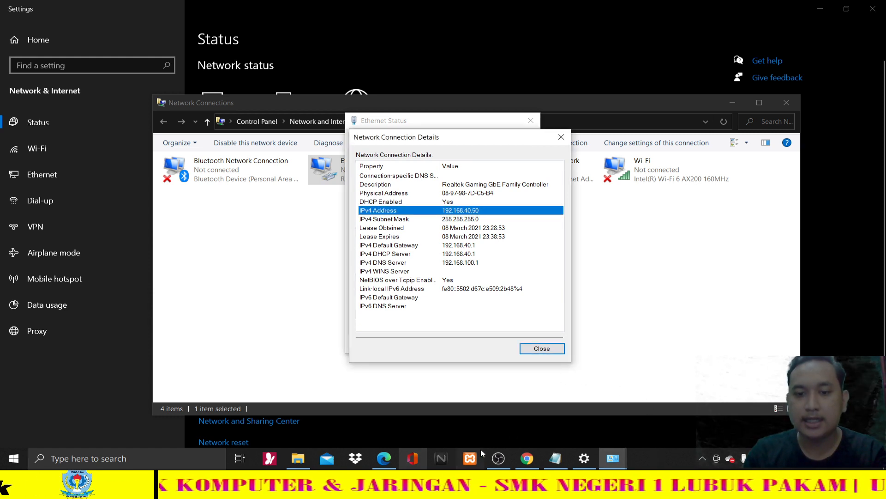
{"action": "left_click", "coordinate": [386, 458]}
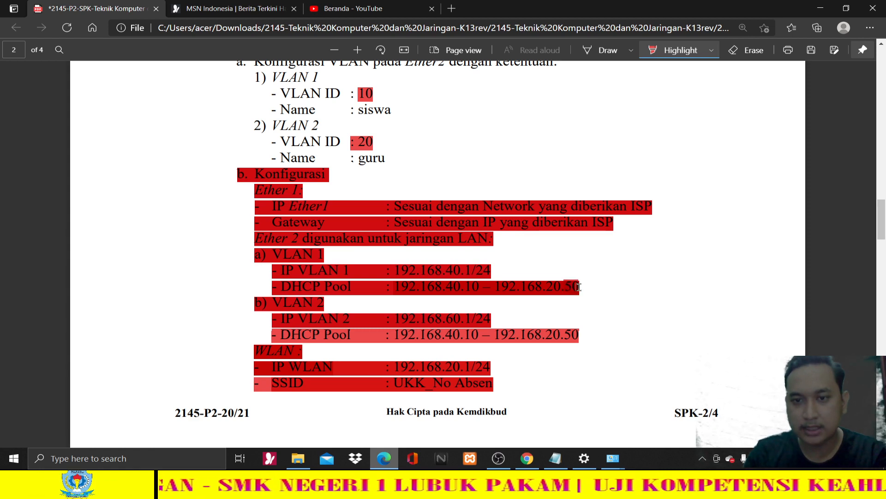
- Read the VLAN port and client-test items on PDF page 3, then bring back Network Connections
{"action": "left_click_drag", "start_coordinate": [579, 287], "coordinate": [584, 288]}
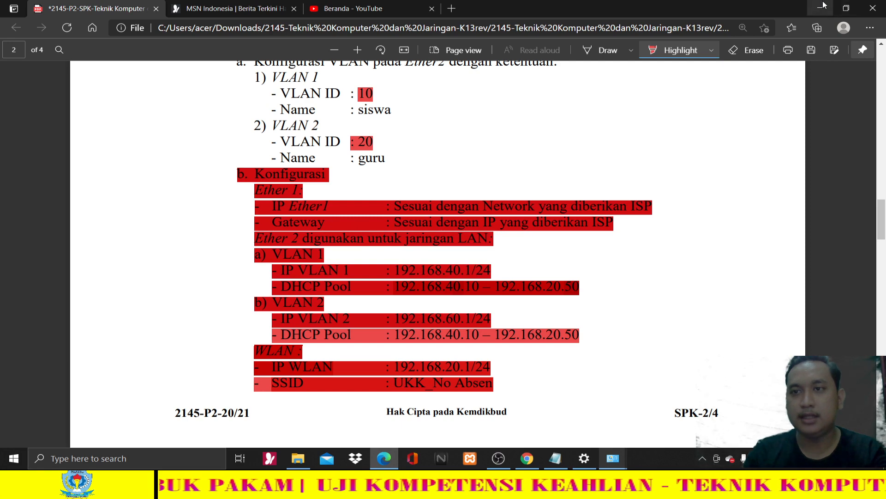
{"action": "scroll", "coordinate": [573, 235], "scroll_direction": "down", "scroll_amount": 10}
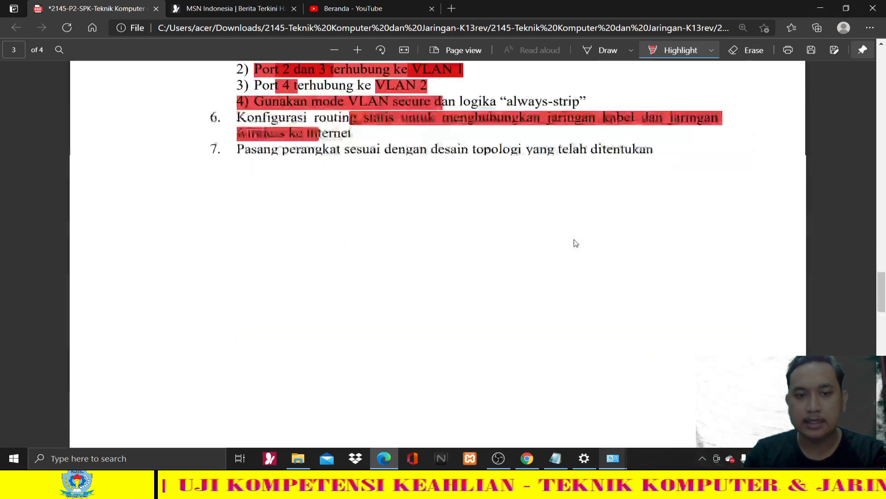
{"action": "scroll", "coordinate": [574, 243], "scroll_direction": "up", "scroll_amount": 4}
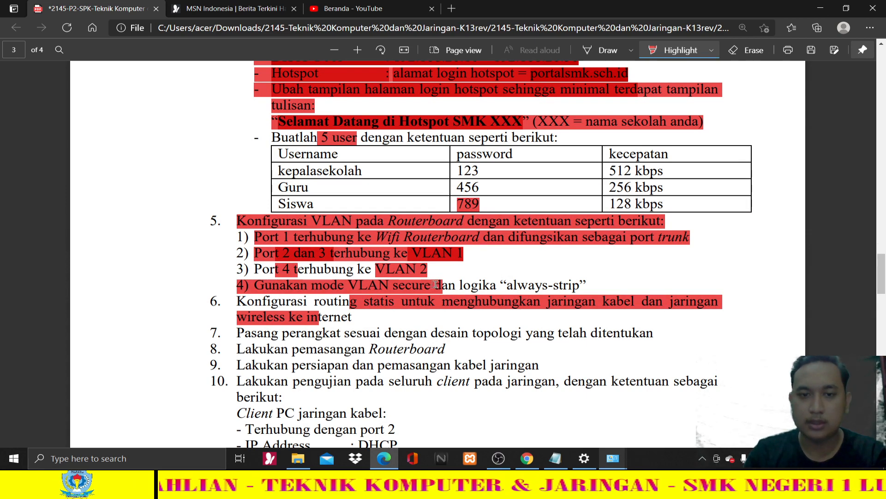
{"action": "scroll", "coordinate": [435, 284], "scroll_direction": "up", "scroll_amount": 4}
{"action": "scroll", "coordinate": [475, 281], "scroll_direction": "down", "scroll_amount": 5}
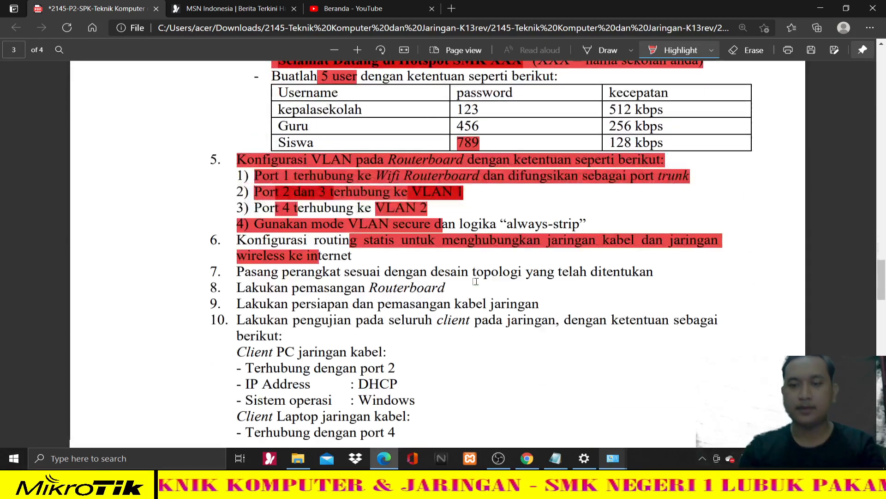
{"action": "scroll", "coordinate": [475, 281], "scroll_direction": "up", "scroll_amount": 1}
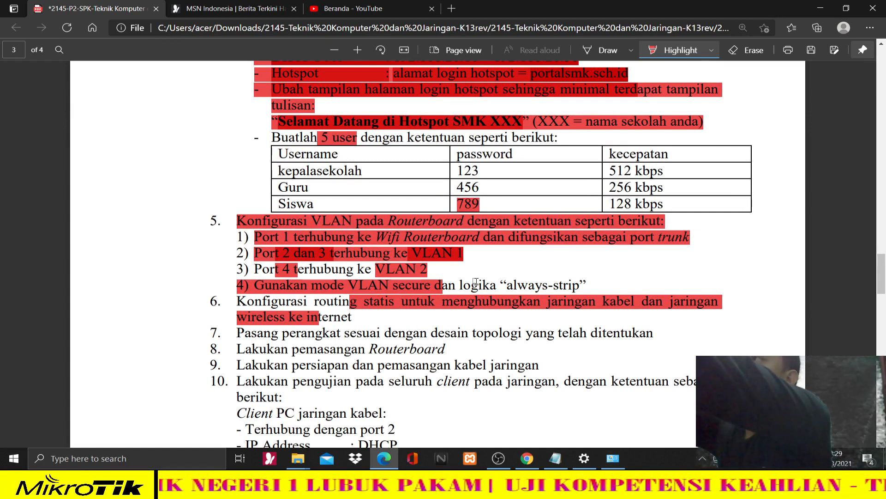
{"action": "left_click", "coordinate": [603, 456]}
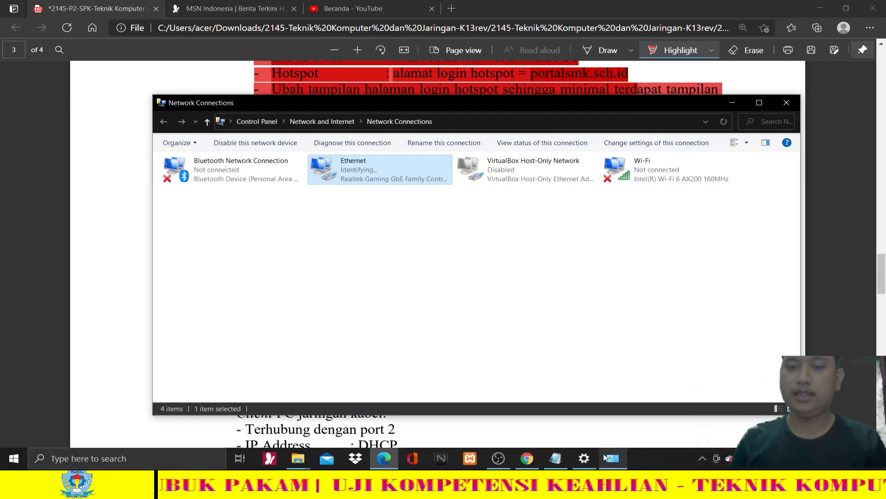
- Verify the Ethernet adapter now has 192.168.60.50 from DHCP server 192.168.60.1, then go back to the PDF
{"action": "left_click", "coordinate": [450, 213]}
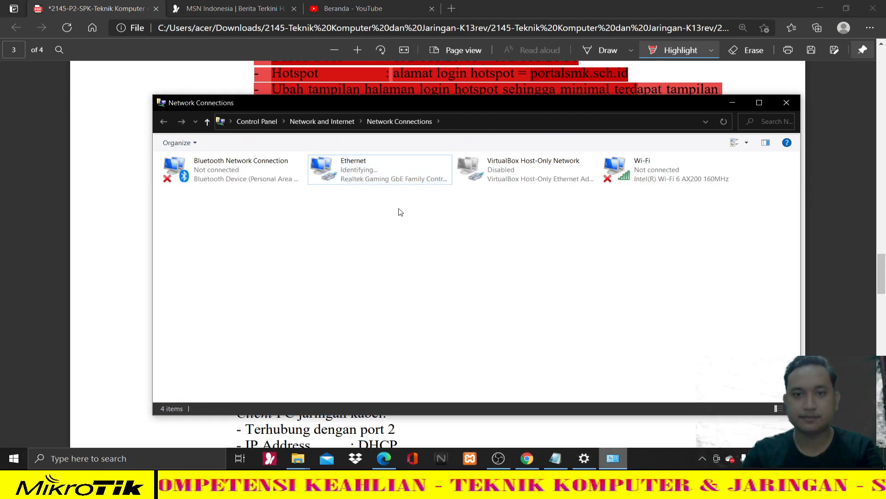
{"action": "double_click", "coordinate": [406, 173]}
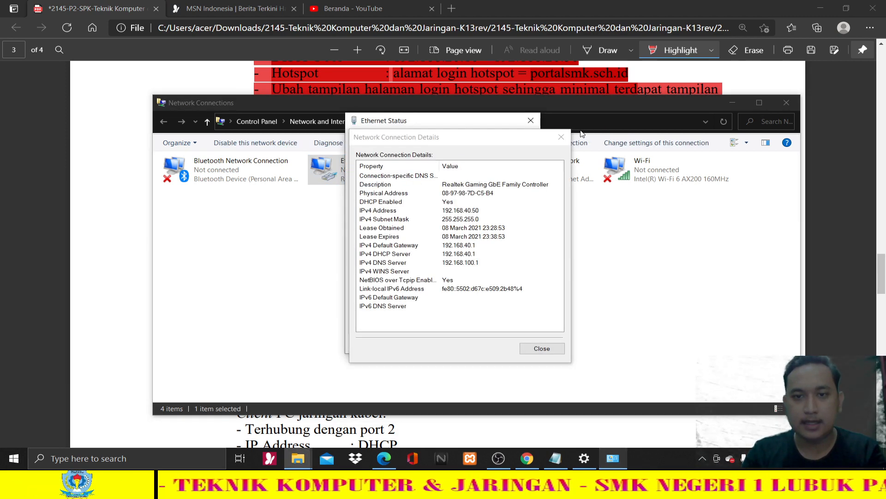
{"action": "key", "text": "Escape"}
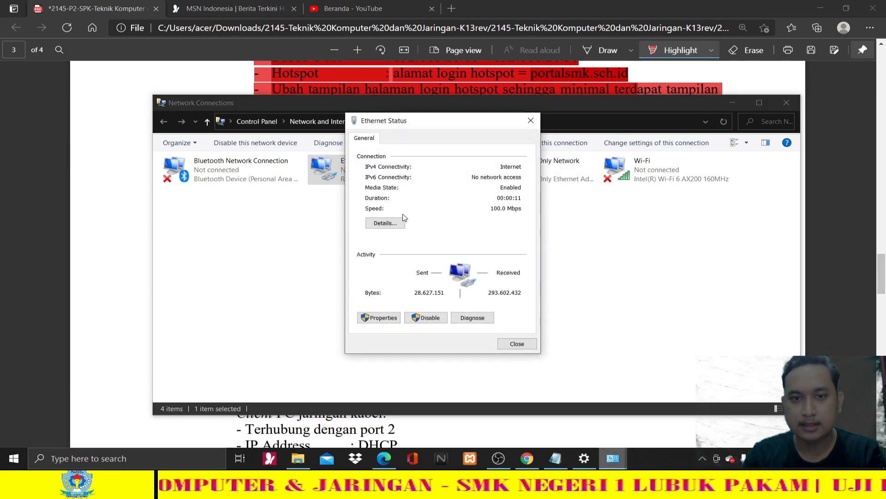
{"action": "left_click", "coordinate": [396, 224]}
{"action": "left_click", "coordinate": [467, 214]}
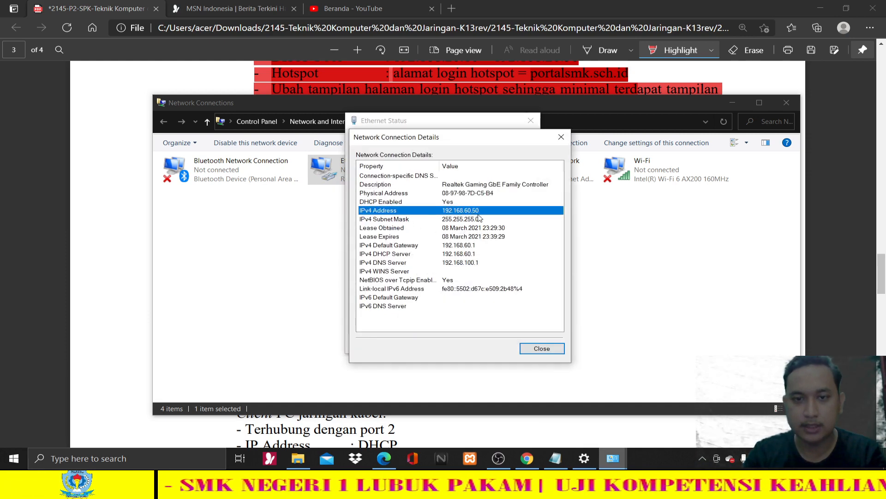
{"action": "left_click", "coordinate": [115, 396]}
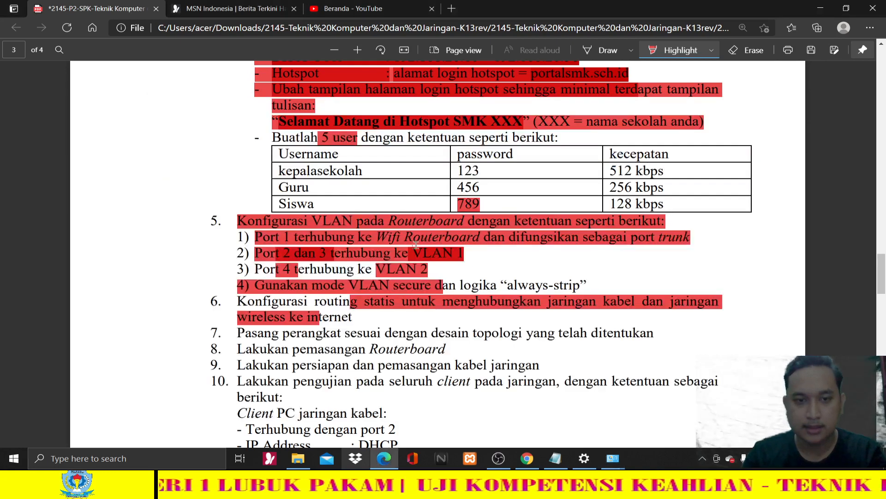
- Review the PDF's DHCP Pool and client requirements, then minimize Edge and close the connection details
{"action": "scroll", "coordinate": [394, 219], "scroll_direction": "up", "scroll_amount": 12}
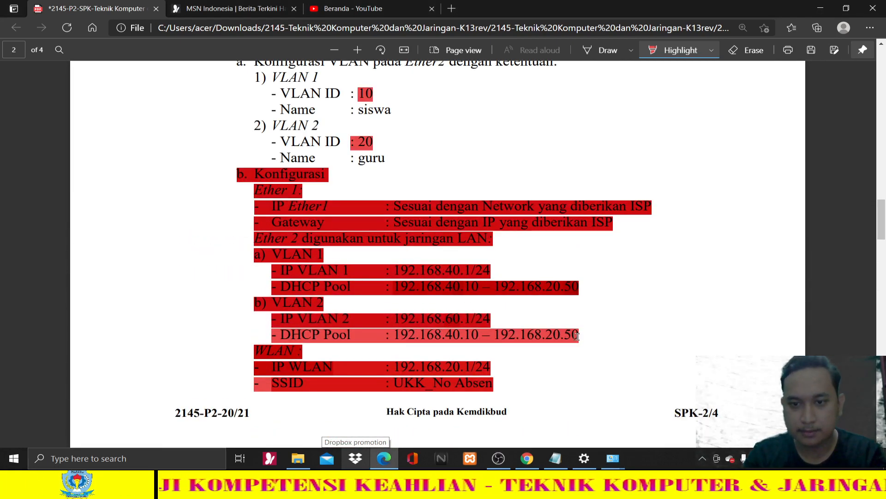
{"action": "left_click", "coordinate": [578, 336]}
{"action": "left_click", "coordinate": [569, 336]}
{"action": "left_click", "coordinate": [459, 336]}
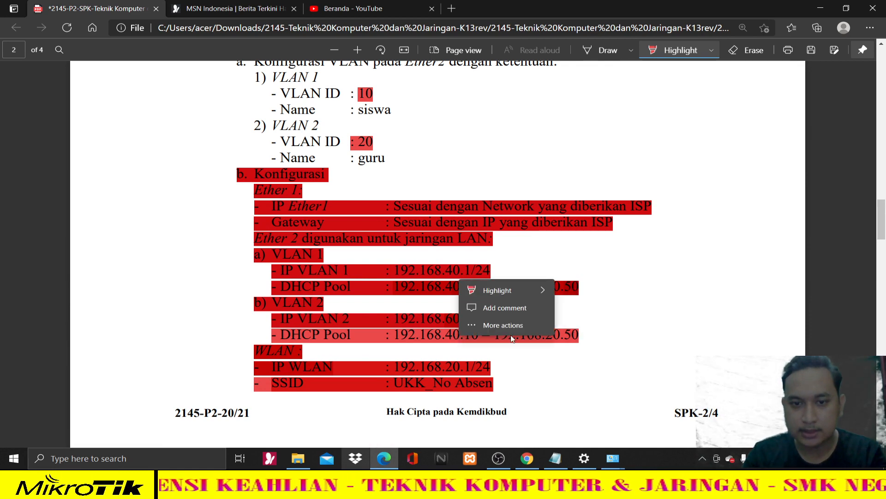
{"action": "left_click", "coordinate": [580, 337]}
{"action": "left_click", "coordinate": [756, 212]}
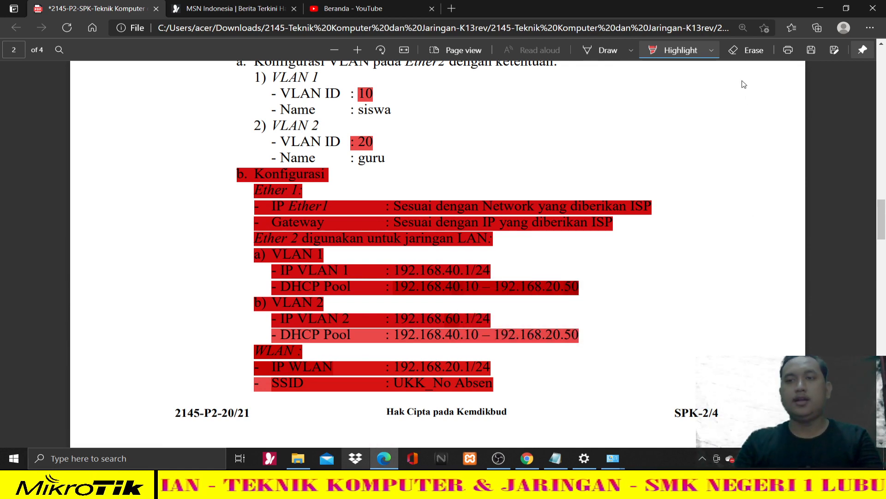
{"action": "scroll", "coordinate": [601, 214], "scroll_direction": "down", "scroll_amount": 15}
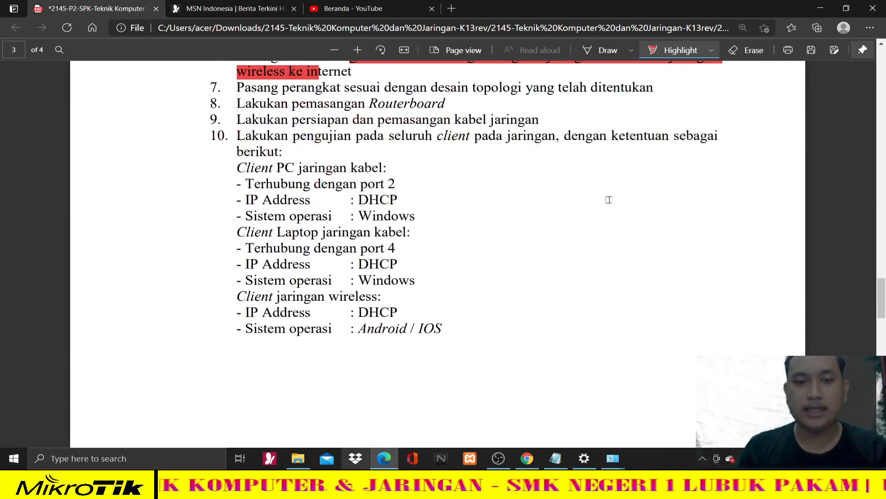
{"action": "scroll", "coordinate": [639, 192], "scroll_direction": "up", "scroll_amount": 12}
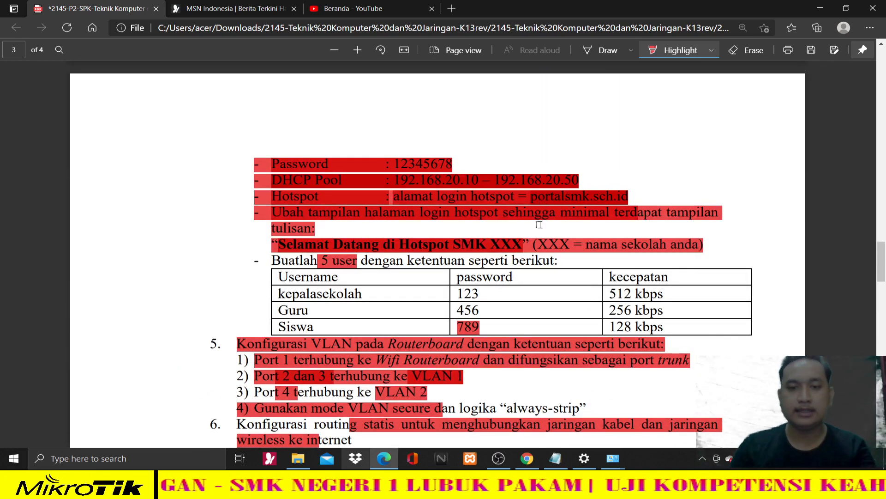
{"action": "scroll", "coordinate": [539, 224], "scroll_direction": "up", "scroll_amount": 10}
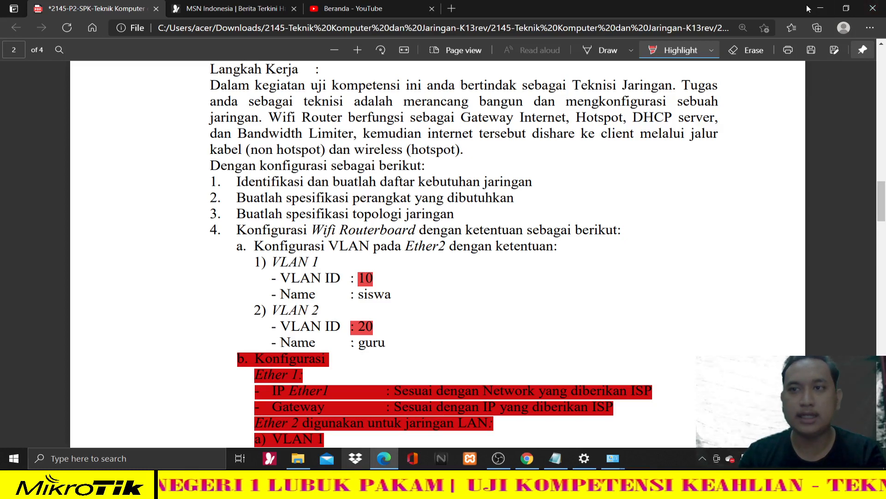
{"action": "left_click", "coordinate": [809, 8]}
{"action": "left_click", "coordinate": [561, 119]}
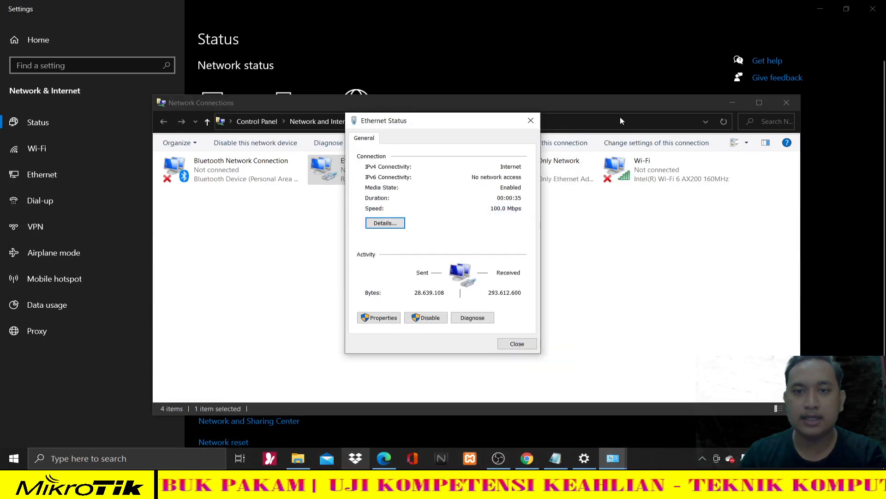
- Close the Ethernet Status, Network Connections and Windows Settings windows
{"action": "left_click", "coordinate": [531, 120]}
{"action": "left_click", "coordinate": [786, 102]}
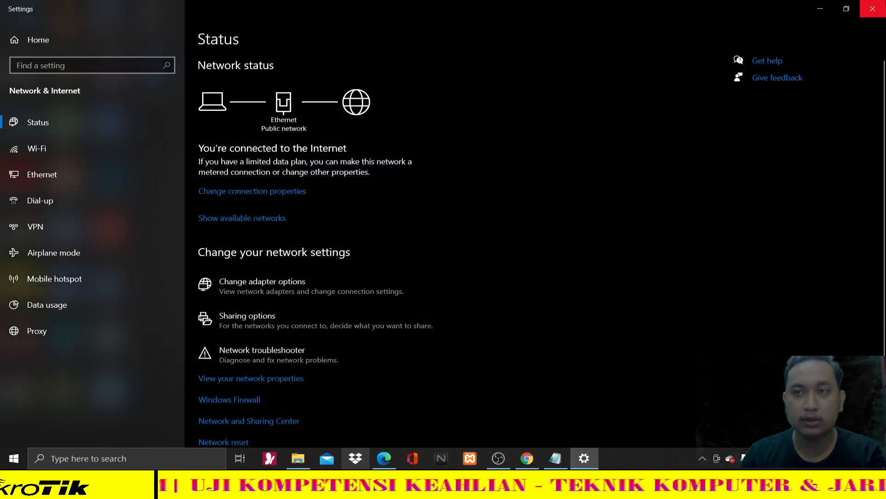
{"action": "left_click", "coordinate": [877, 6]}
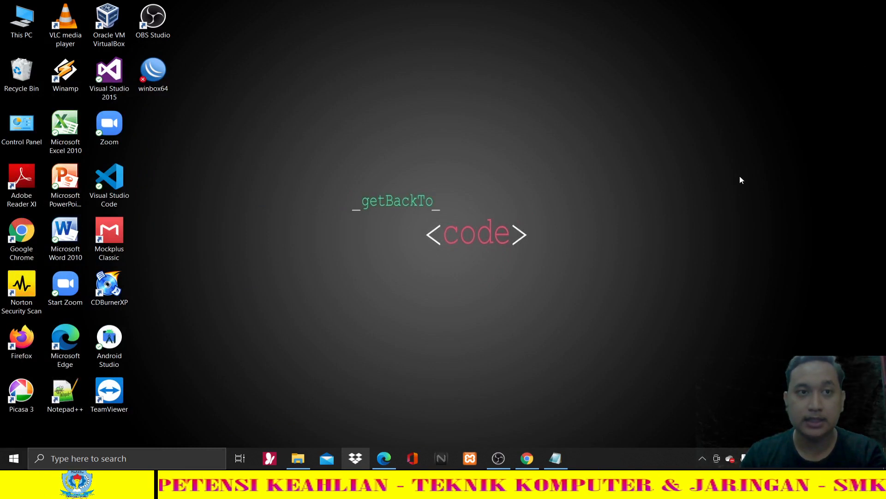